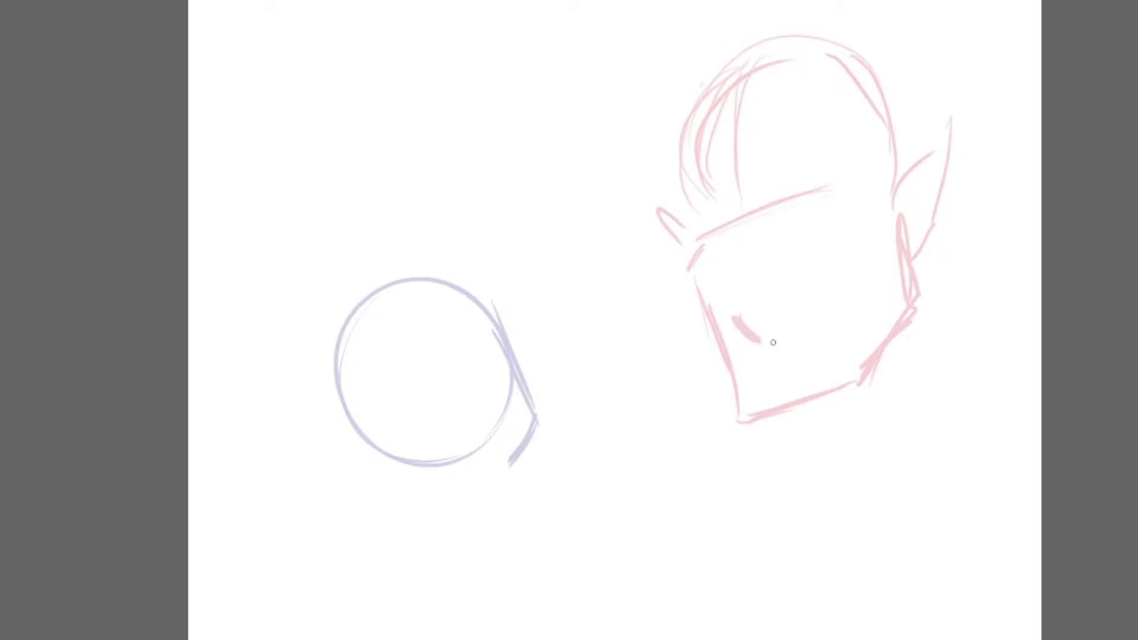
Step: Sketch the outline of a wide, slanted snarling mouth on the lower face of the pink head
mouse_move(735, 316)
mouse_down()
mouse_move(763, 341)
mouse_move(829, 245)
mouse_up()
mouse_move(765, 299)
mouse_down()
mouse_move(853, 241)
mouse_move(878, 277)
mouse_up()
drag(866, 319, 805, 324)
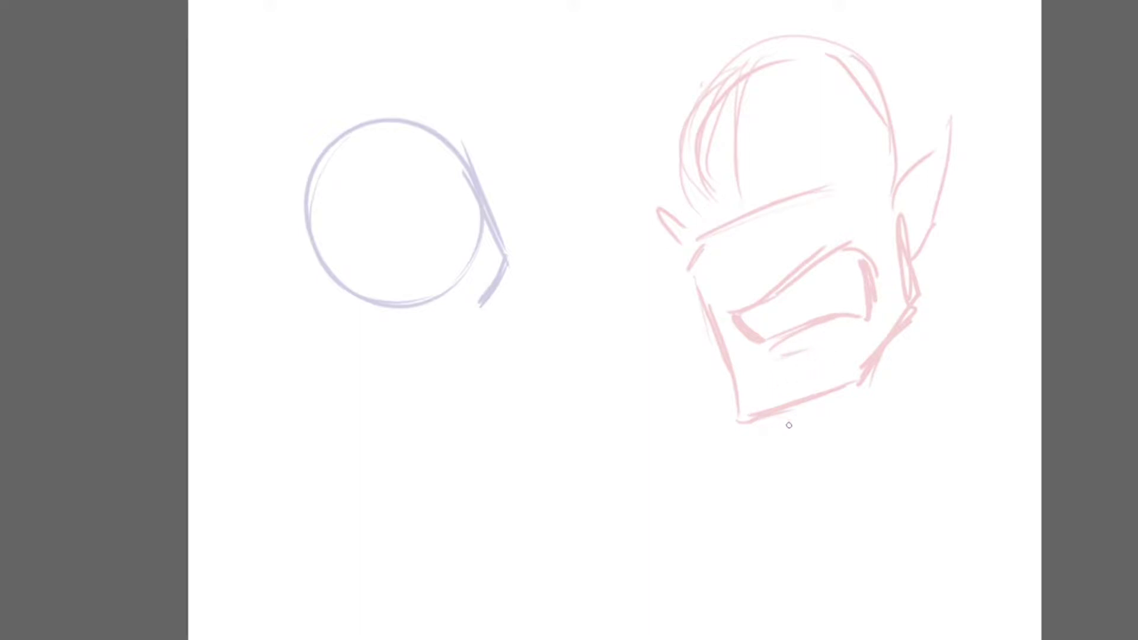
Step: Sketch the neck lines, throat and both sloping shoulders beneath the pink head's jaw
mouse_move(764, 418)
mouse_down()
mouse_move(815, 530)
mouse_move(884, 445)
mouse_up()
drag(922, 323, 889, 498)
drag(935, 253, 978, 323)
drag(943, 284, 1020, 323)
drag(949, 293, 1028, 361)
drag(712, 496, 702, 507)
drag(752, 438, 740, 460)
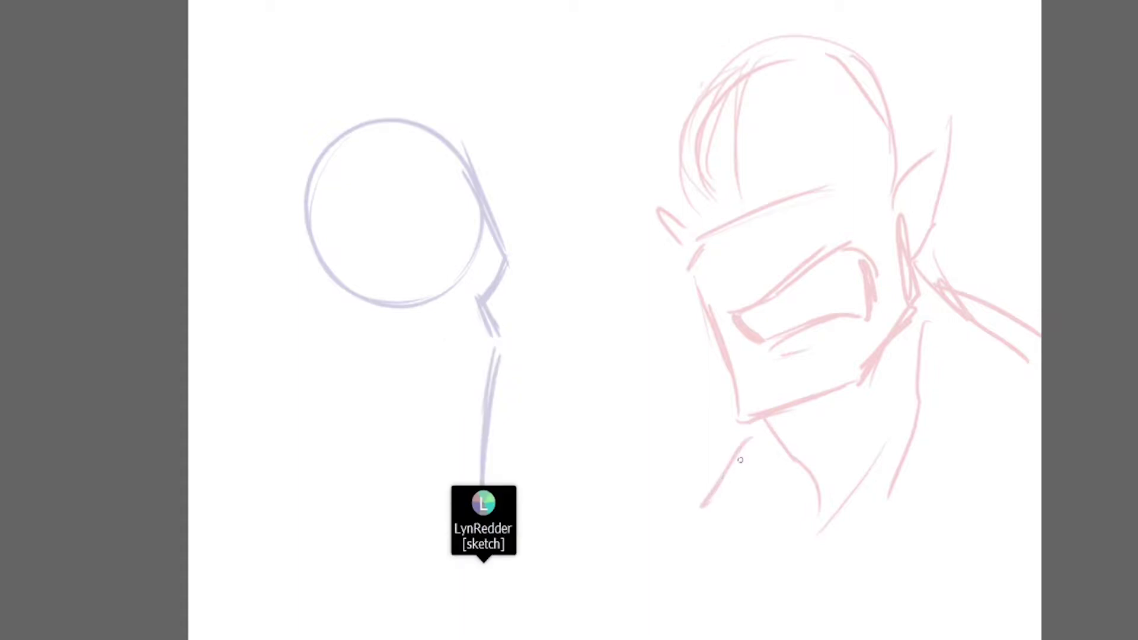
Step: Shade the corners of the snarling mouth and sketch the teeth and pointed fangs inside it
drag(748, 324, 769, 315)
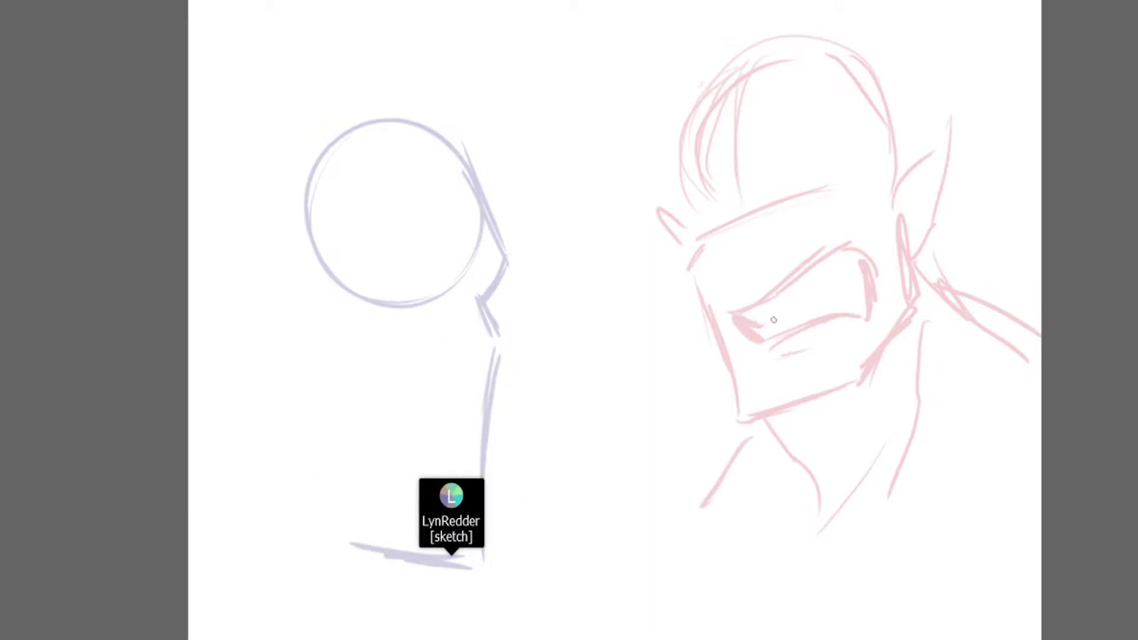
mouse_move(857, 262)
mouse_down()
mouse_move(855, 295)
mouse_move(818, 287)
mouse_move(813, 323)
mouse_move(802, 312)
mouse_move(759, 330)
mouse_up()
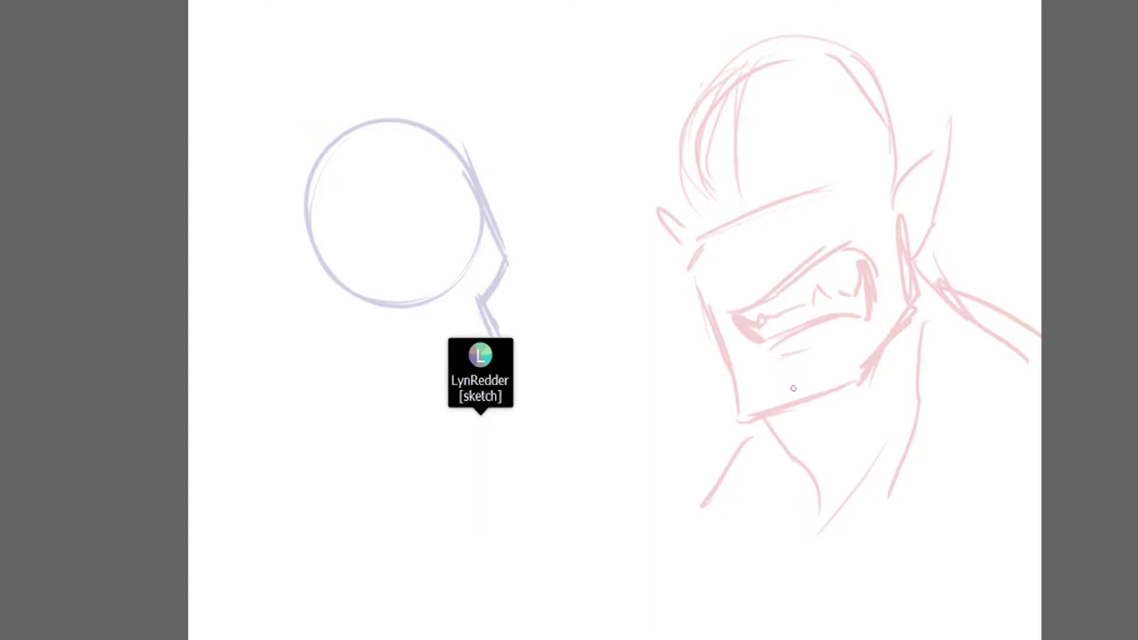
mouse_move(835, 285)
mouse_down()
mouse_move(849, 306)
mouse_move(858, 264)
mouse_move(841, 264)
mouse_up()
mouse_move(837, 268)
mouse_down()
mouse_move(831, 256)
mouse_move(869, 260)
mouse_move(861, 313)
mouse_move(865, 293)
mouse_up()
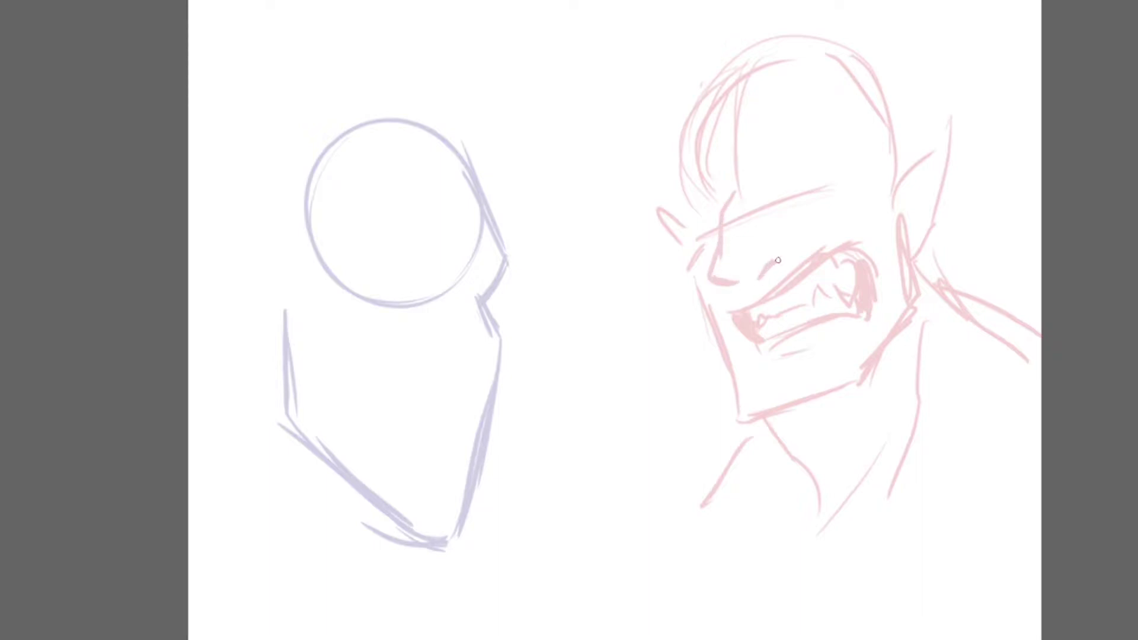
Step: Draw the near nostril of the pink head's nose and add short vertical beard strokes along the chin
drag(778, 260, 776, 241)
drag(762, 251, 769, 243)
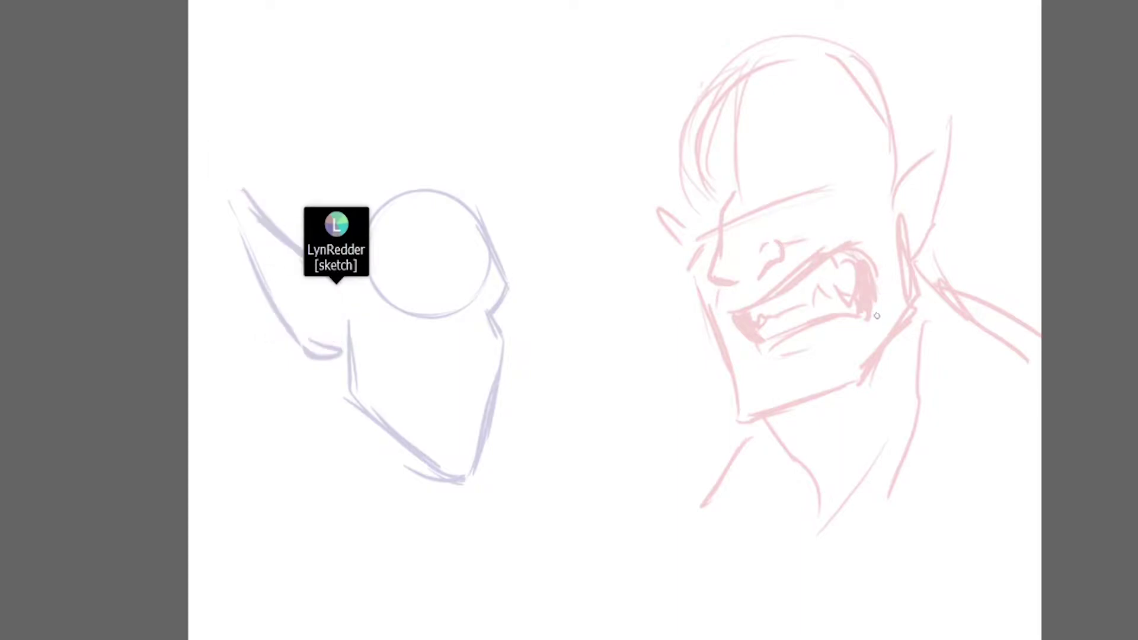
drag(786, 377, 787, 403)
mouse_move(803, 374)
mouse_down()
mouse_move(805, 397)
mouse_move(837, 394)
mouse_up()
drag(840, 359, 856, 388)
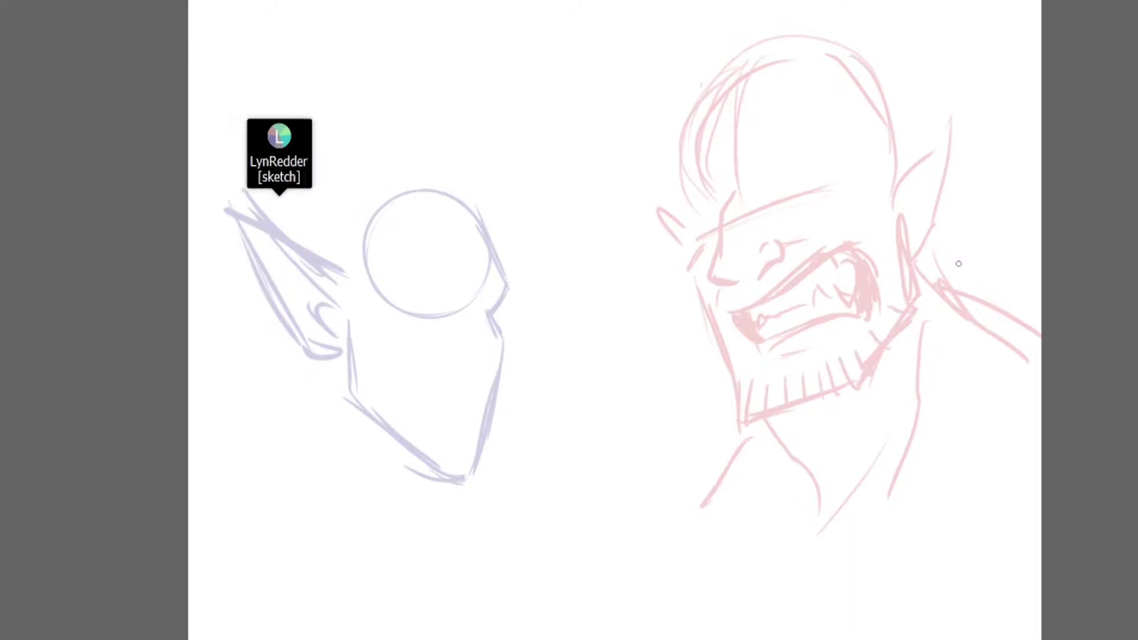
Step: Erase the rough ears on both sides of the pink head
mouse_move(898, 188)
mouse_down()
mouse_move(934, 147)
mouse_move(948, 182)
mouse_move(954, 156)
mouse_move(937, 159)
mouse_move(920, 216)
mouse_up()
key(e)
drag(643, 190, 676, 225)
key(b)
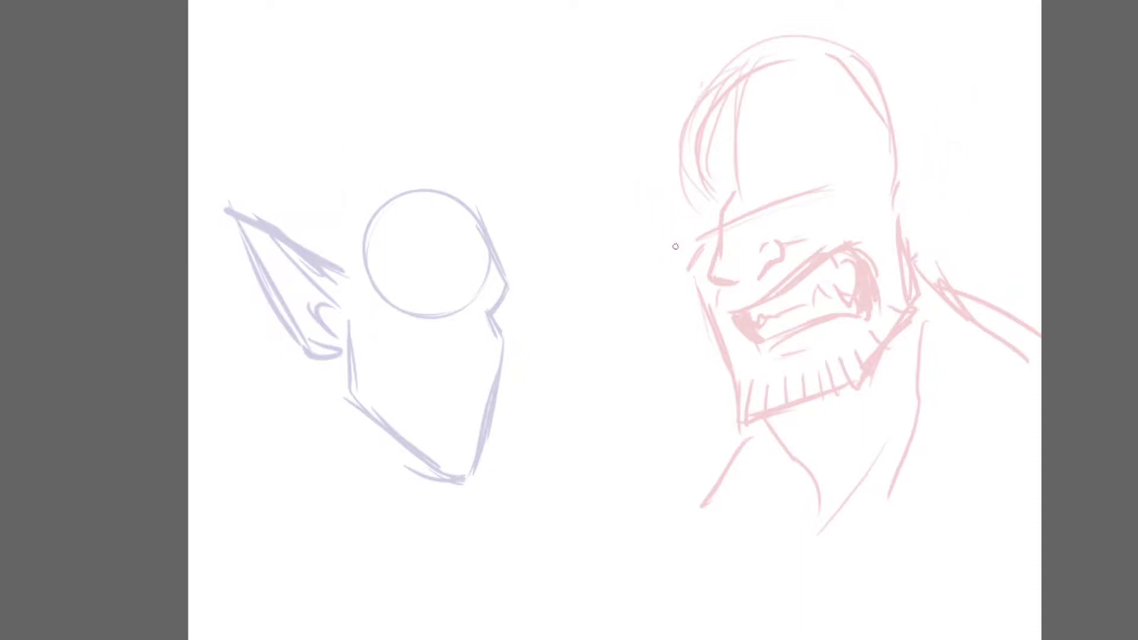
Step: Redraw the far contour of the pink head from the forehead over the brow and cheek to the jaw
drag(702, 83, 667, 179)
drag(691, 118, 670, 206)
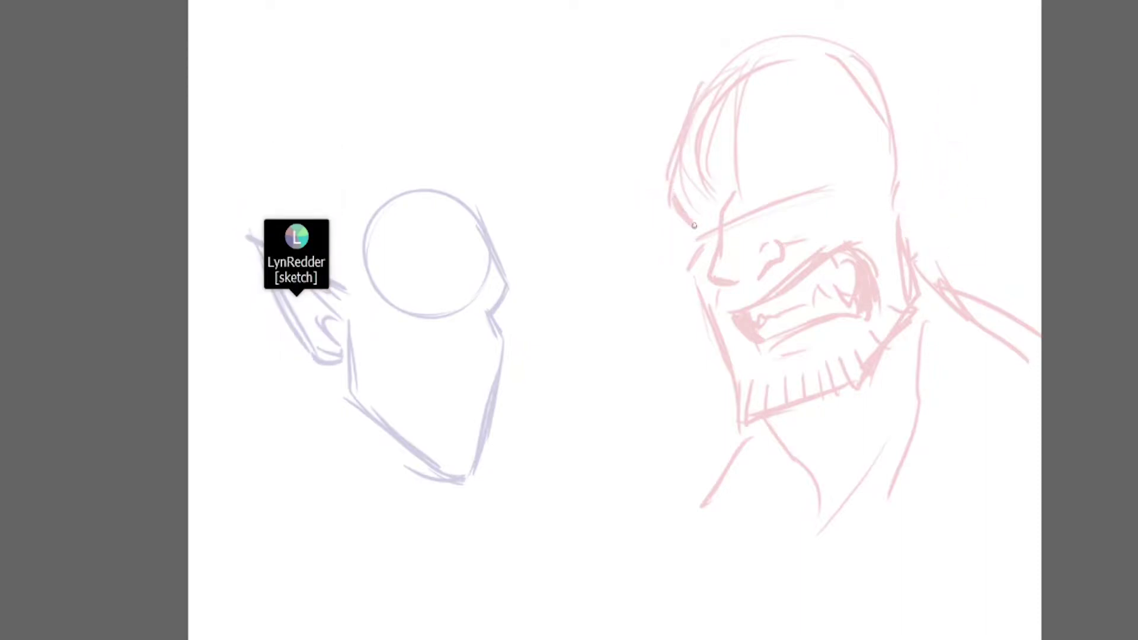
mouse_move(694, 247)
mouse_down()
mouse_move(688, 282)
mouse_move(733, 403)
mouse_up()
Step: Sketch long pointed ears on both sides of the pink head, with inner folds in the near ear
drag(882, 186, 988, 141)
mouse_move(993, 141)
mouse_down()
mouse_move(944, 222)
mouse_move(910, 244)
mouse_up()
drag(969, 161, 915, 195)
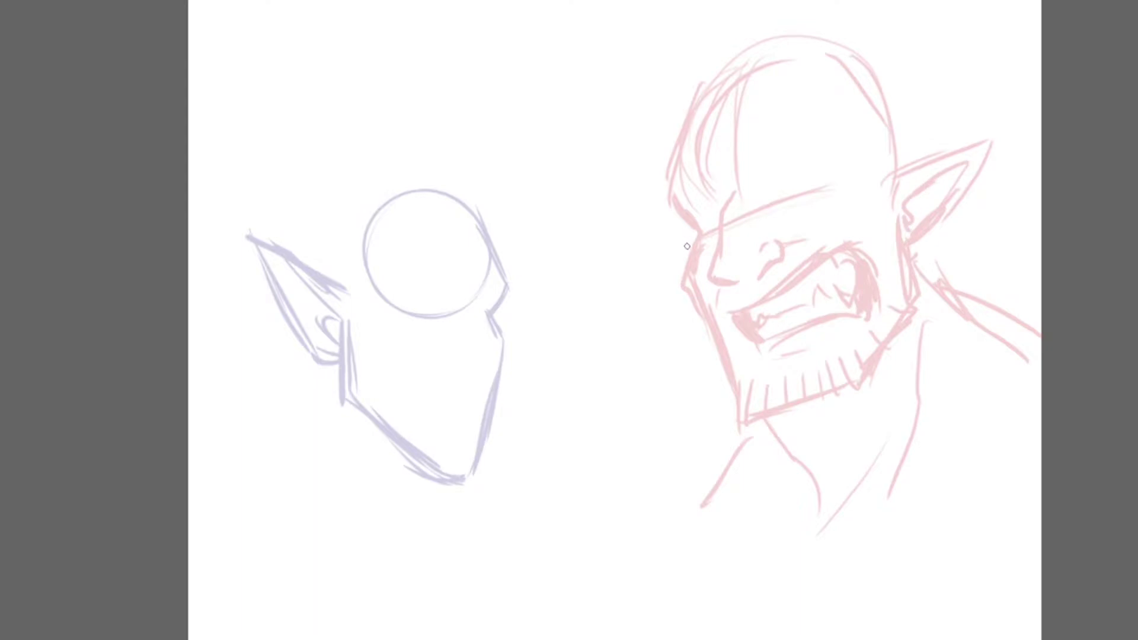
mouse_move(691, 250)
mouse_down()
mouse_move(665, 273)
mouse_move(690, 291)
mouse_up()
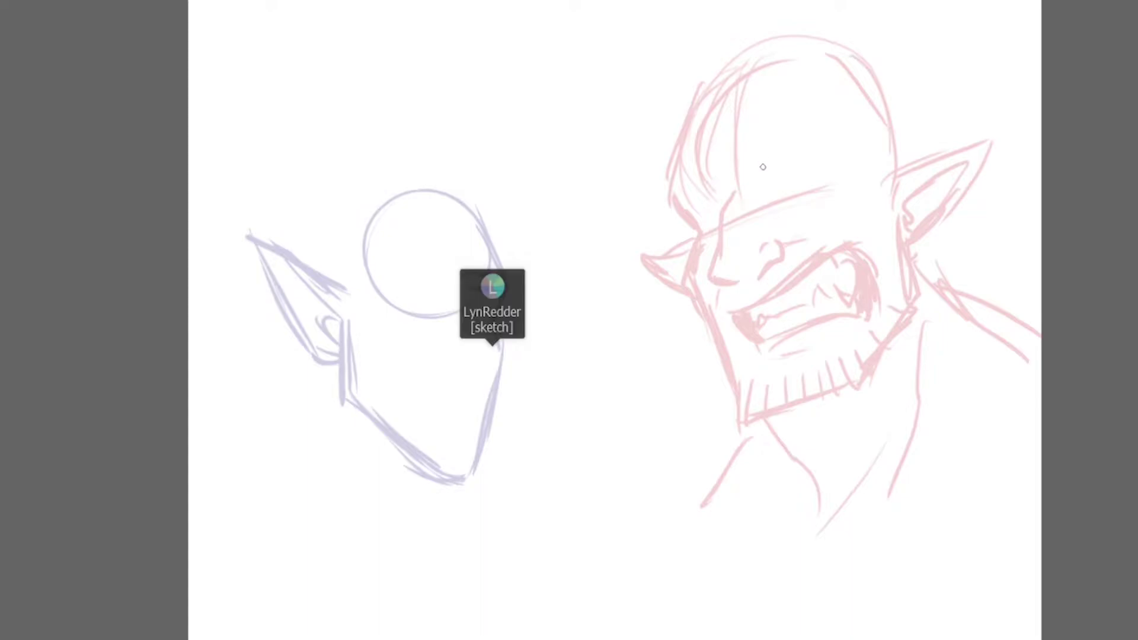
Step: Sketch angry, sharply slanted eyebrows above both eye areas of the pink head
mouse_move(774, 165)
mouse_down()
mouse_move(818, 135)
mouse_move(852, 146)
mouse_move(797, 108)
mouse_move(819, 101)
mouse_up()
drag(827, 117, 865, 137)
drag(710, 192, 669, 211)
mouse_move(675, 204)
mouse_down()
mouse_move(656, 157)
mouse_move(679, 172)
mouse_up()
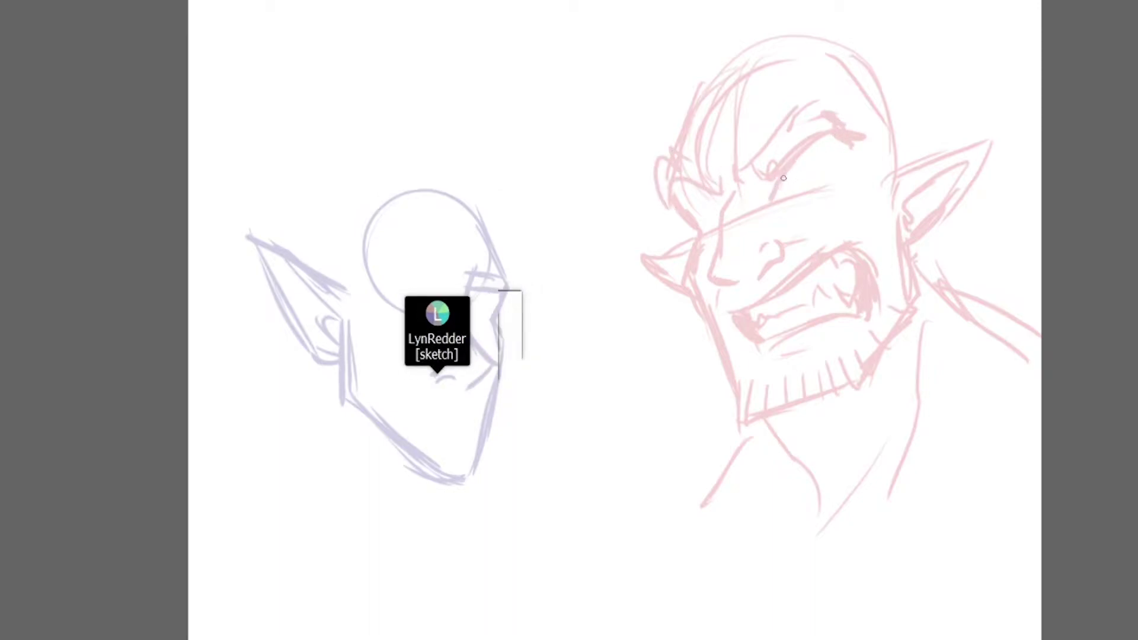
Step: Sketch both narrowed eyes under the angry brows, with lower lids and creases beneath them
drag(798, 173, 841, 170)
drag(828, 173, 804, 197)
mouse_move(806, 192)
mouse_down()
mouse_move(838, 185)
mouse_move(786, 207)
mouse_move(729, 196)
mouse_move(686, 211)
mouse_up()
mouse_move(701, 199)
mouse_down()
mouse_move(724, 208)
mouse_move(694, 209)
mouse_move(710, 226)
mouse_up()
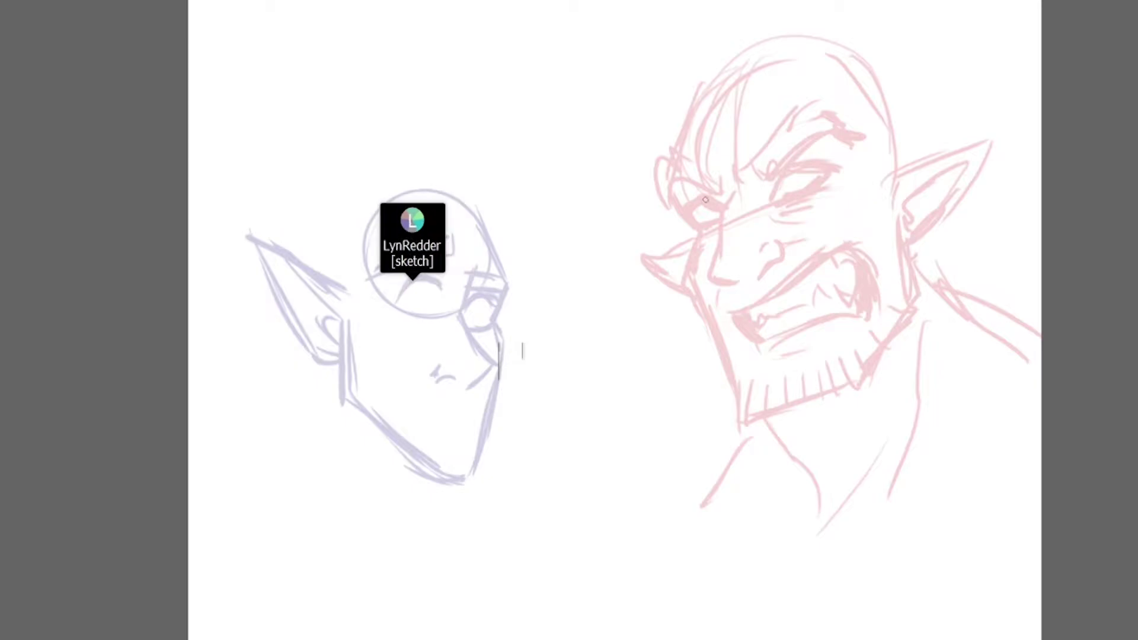
Step: Redraw the top and back outline of the pink head and darken the furrow at the inner eyebrow
mouse_move(696, 105)
mouse_down()
mouse_move(744, 46)
mouse_move(815, 50)
mouse_up()
mouse_move(749, 35)
mouse_down()
mouse_move(873, 51)
mouse_move(927, 118)
mouse_move(918, 148)
mouse_up()
drag(913, 103, 909, 159)
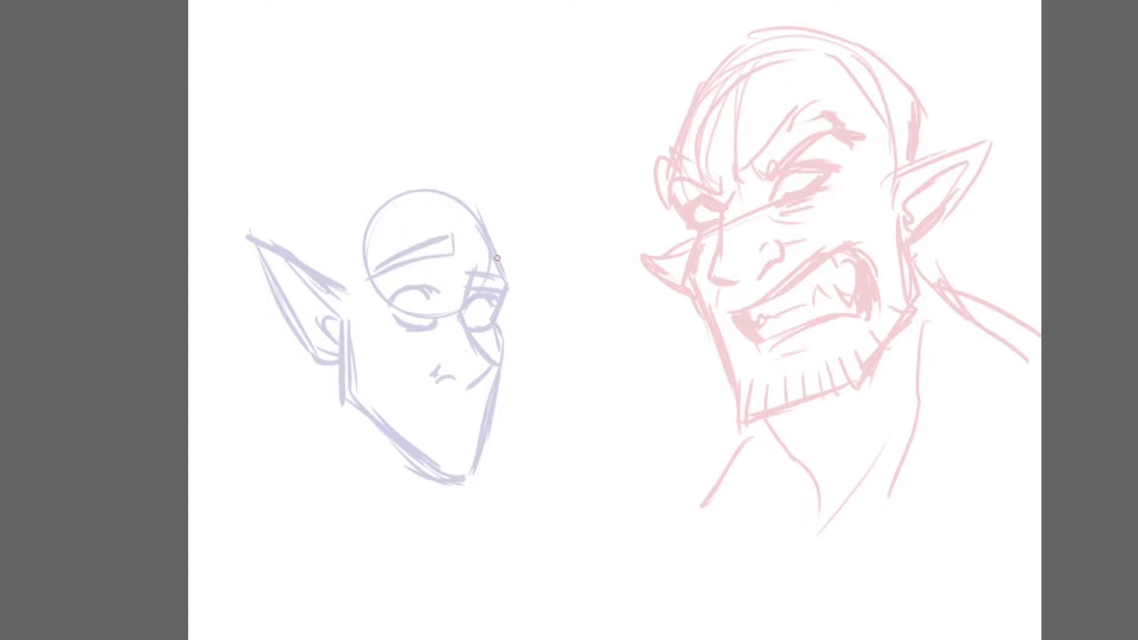
drag(744, 172, 782, 167)
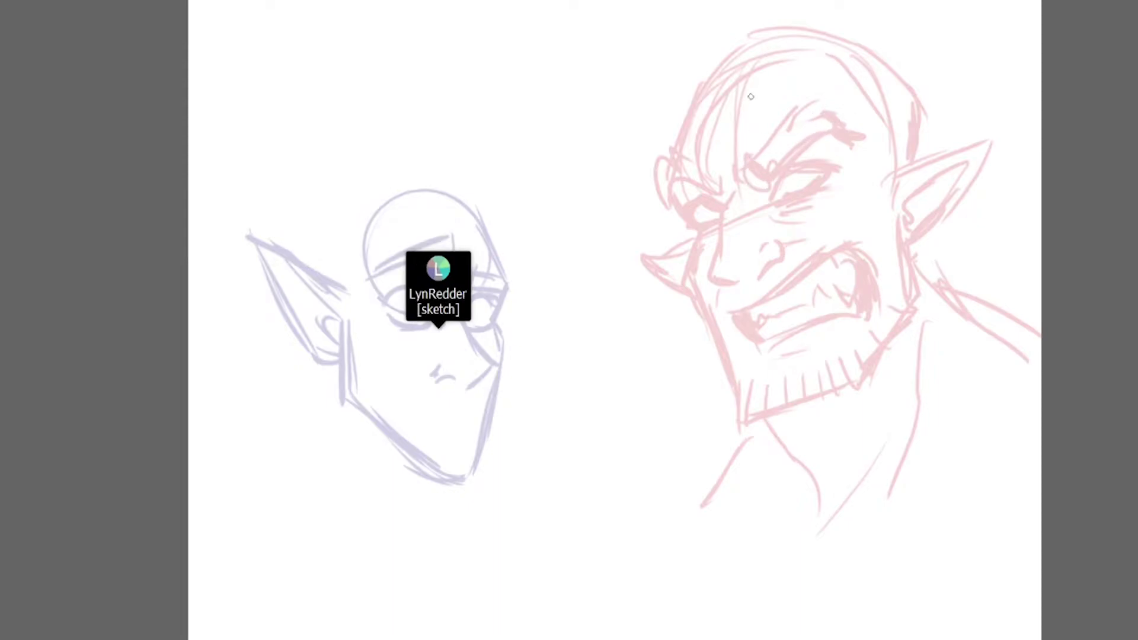
Step: Sketch large loose curves rising from the forehead and sweeping out behind the pink head
drag(705, 106, 782, 28)
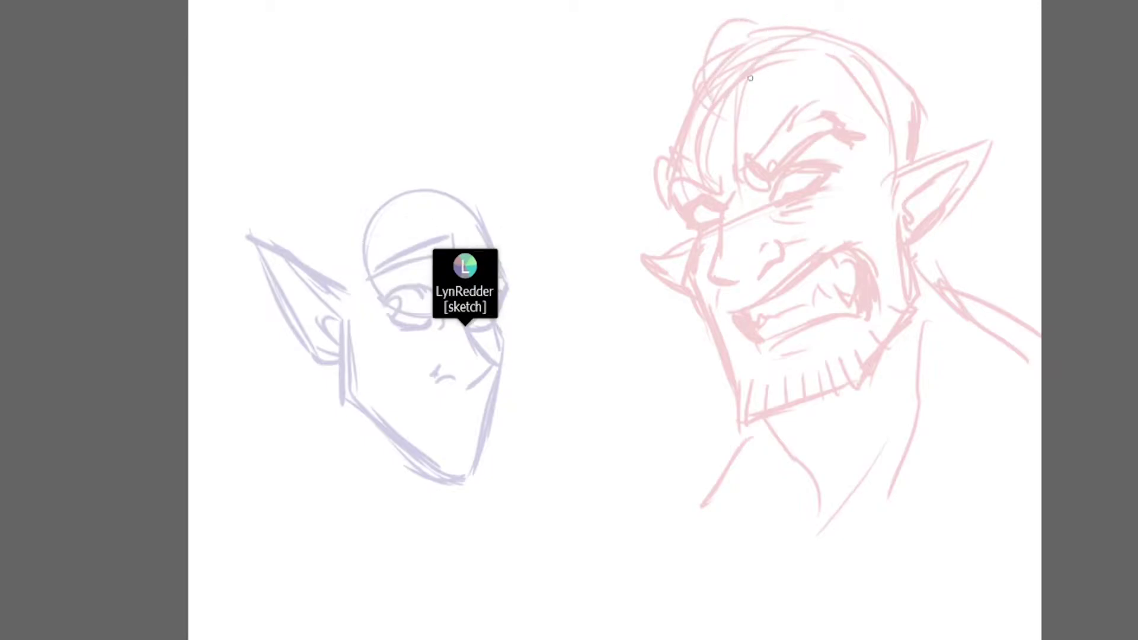
mouse_move(802, 28)
mouse_down()
mouse_move(852, 1)
mouse_move(823, 1)
mouse_up()
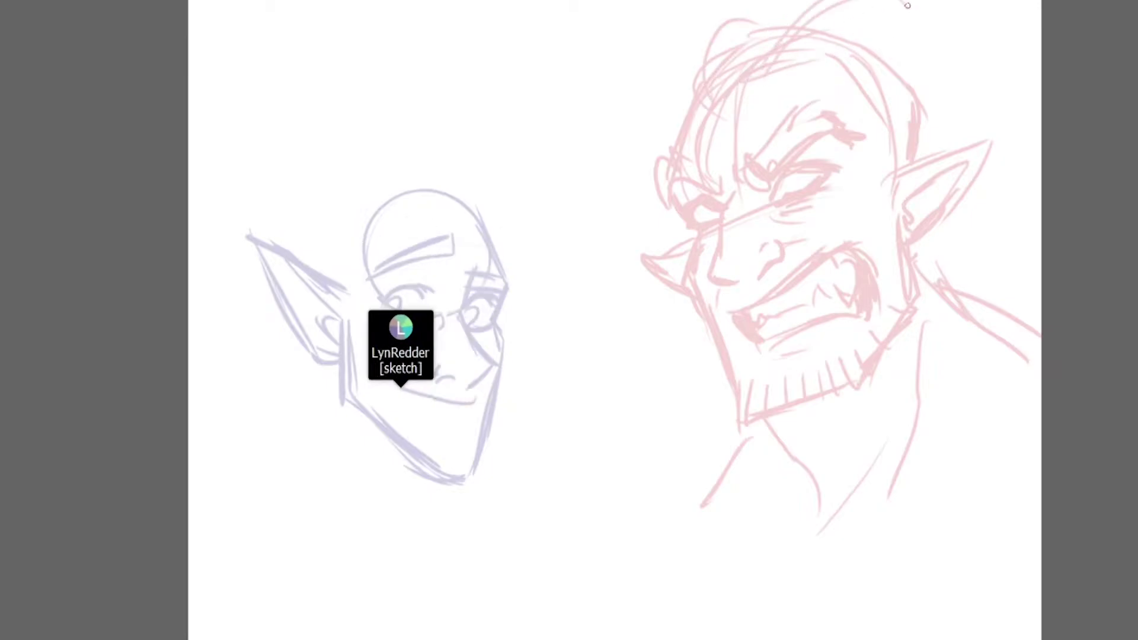
drag(901, 83, 882, 104)
mouse_move(907, 79)
mouse_down()
mouse_move(984, 52)
mouse_move(1040, 118)
mouse_up()
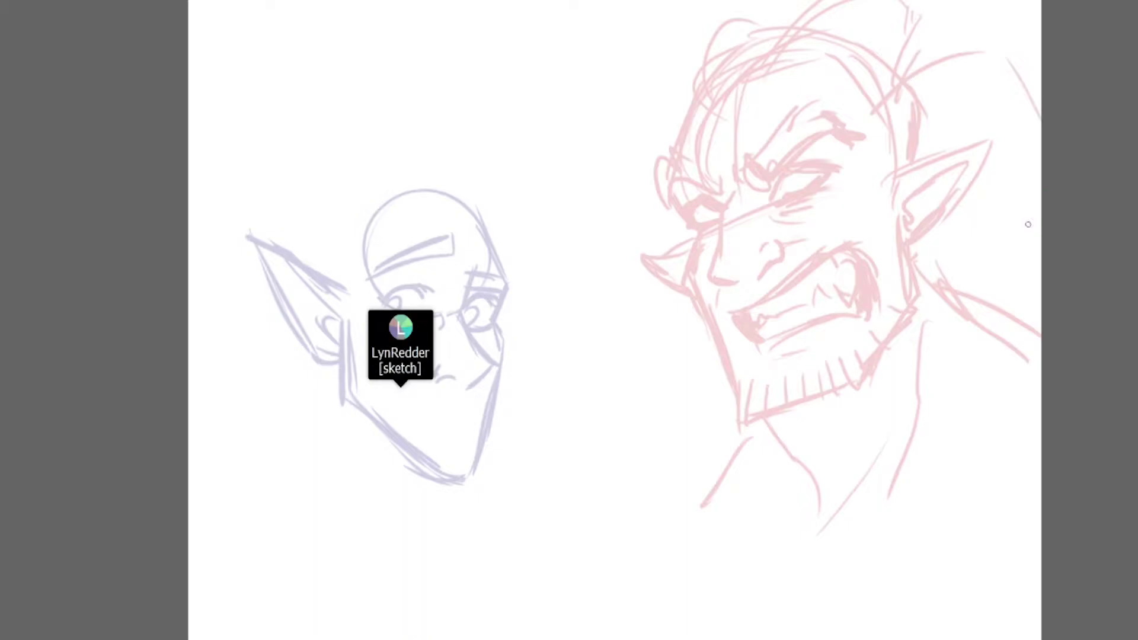
Step: Add loose curls of hair around both pointed ears of the pink head
drag(939, 240, 939, 225)
mouse_move(969, 161)
mouse_down()
mouse_move(986, 147)
mouse_move(1006, 190)
mouse_up()
mouse_move(1003, 180)
mouse_down()
mouse_move(998, 148)
mouse_move(992, 161)
mouse_up()
mouse_move(674, 124)
mouse_down()
mouse_move(636, 203)
mouse_move(664, 209)
mouse_move(629, 225)
mouse_move(643, 271)
mouse_up()
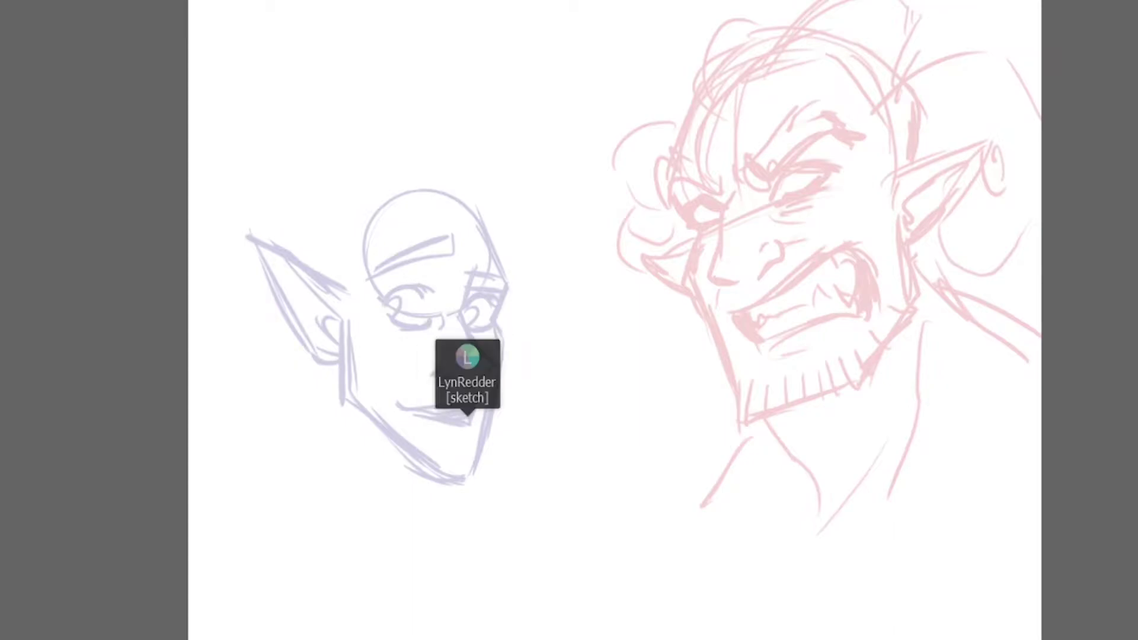
Step: Move the whole pink sketch down and slightly left to make room above the head
scroll(615, 320, up, 2)
scroll(615, 320, down, 1)
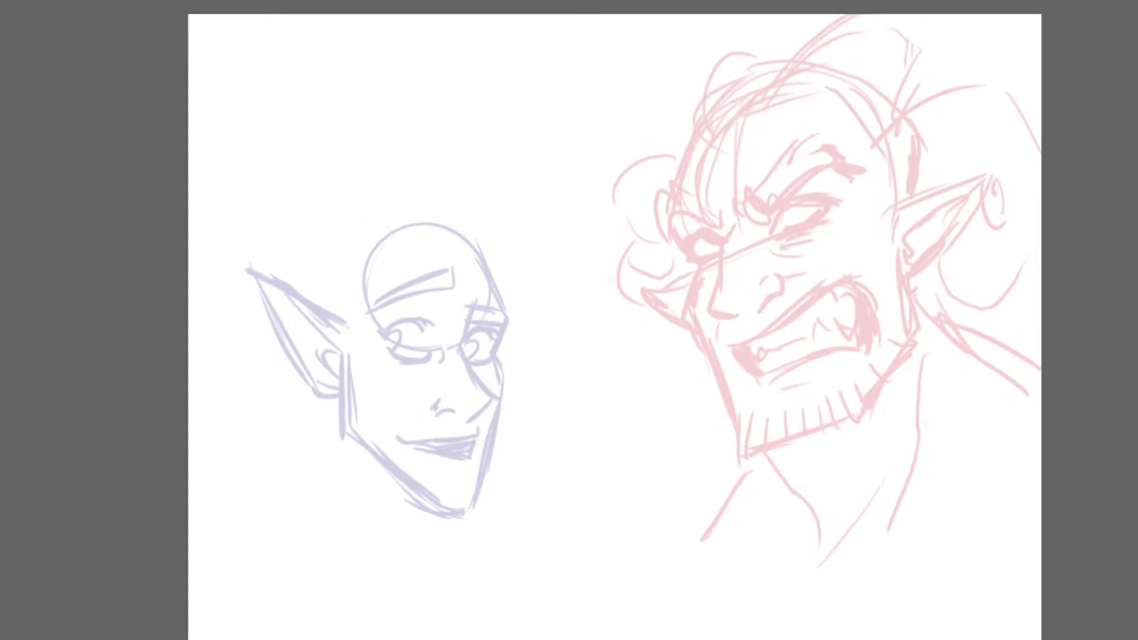
mouse_move(757, 16)
mouse_down()
mouse_move(685, 25)
mouse_move(589, 272)
mouse_move(717, 615)
mouse_move(1067, 502)
mouse_move(1071, 196)
mouse_move(973, 3)
mouse_move(913, 3)
mouse_up()
mouse_move(889, 209)
mouse_down()
mouse_move(890, 267)
mouse_move(883, 242)
mouse_up()
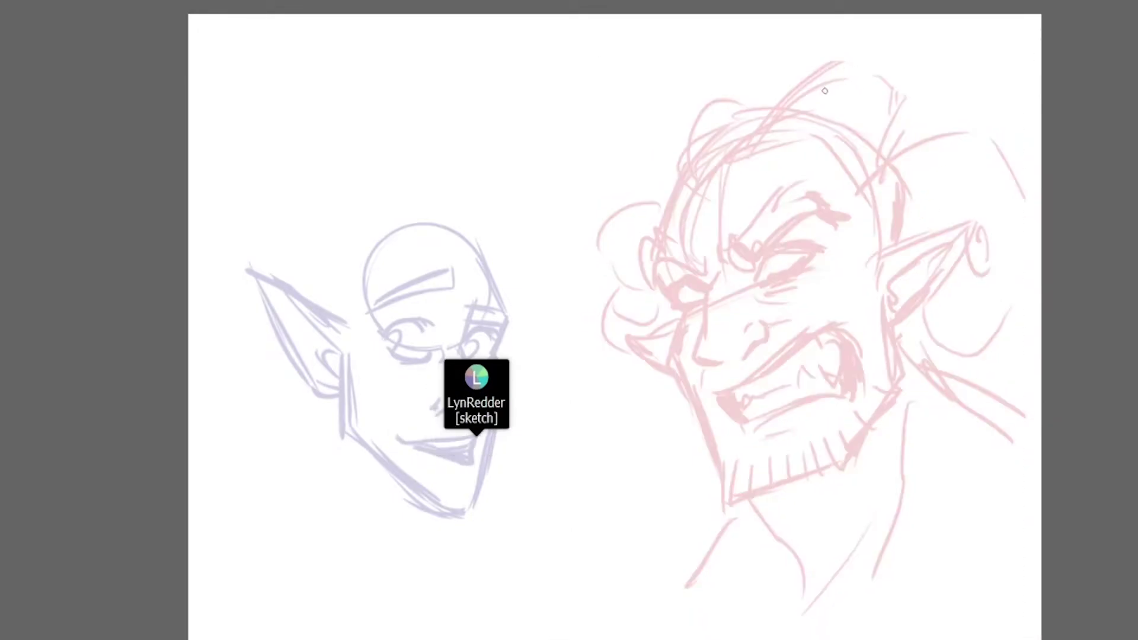
Step: Sketch a thick curved horn growing from the near side of the pink head's forehead
mouse_move(790, 93)
mouse_down()
mouse_move(871, 41)
mouse_move(955, 66)
mouse_move(933, 11)
mouse_move(981, 21)
mouse_move(1022, 101)
mouse_up()
drag(943, 13, 977, 70)
drag(901, 65, 990, 35)
mouse_move(983, 15)
mouse_down()
mouse_move(1017, 74)
mouse_move(1005, 111)
mouse_move(895, 125)
mouse_up()
mouse_move(657, 201)
mouse_down()
mouse_move(682, 85)
mouse_move(719, 70)
mouse_move(673, 17)
mouse_move(754, 103)
mouse_up()
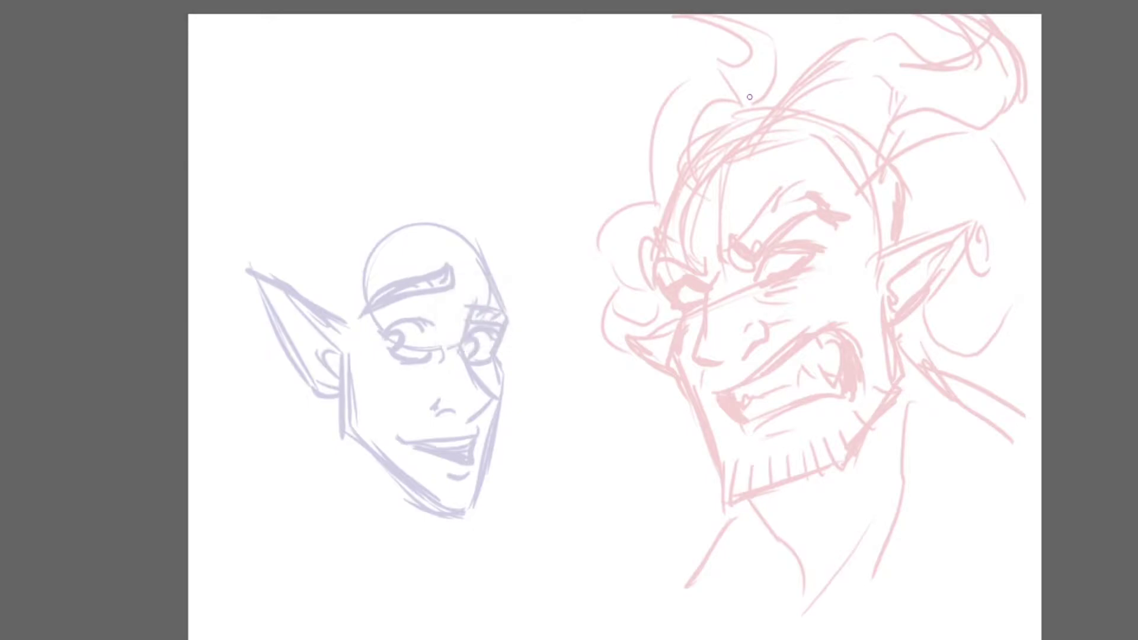
key(e)
drag(794, 379, 812, 401)
key(e)
mouse_move(734, 55)
mouse_down()
mouse_move(750, 42)
mouse_move(754, 82)
mouse_move(767, 76)
mouse_up()
drag(699, 78, 665, 121)
drag(706, 43, 672, 15)
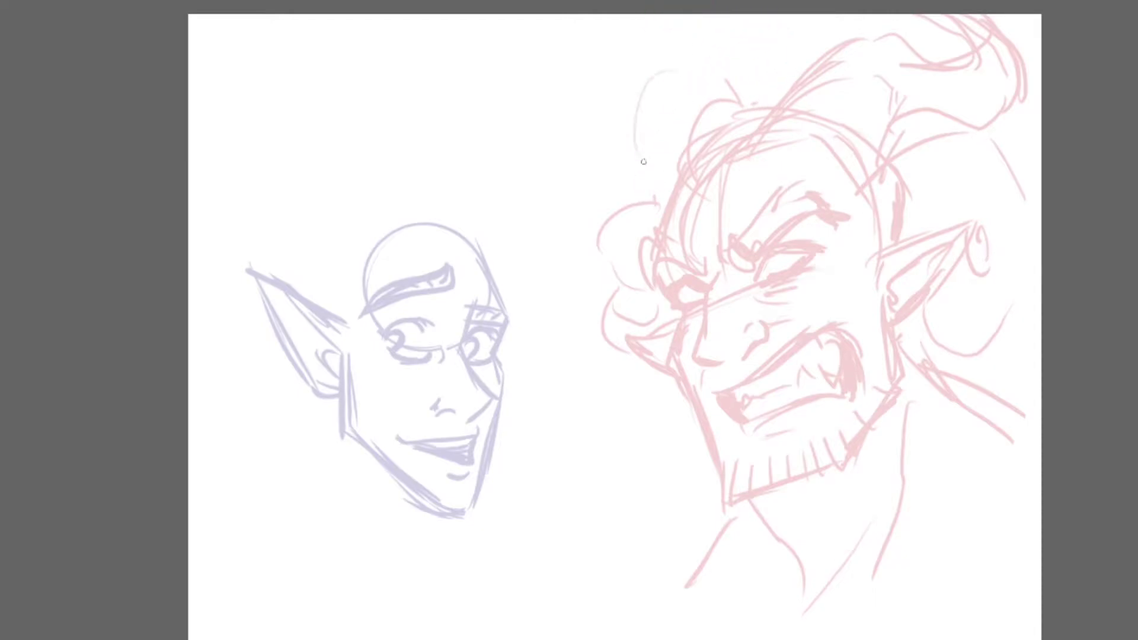
Step: Sketch the second curved horn on the far side of the pink head, curling up and inward
drag(680, 62, 725, 115)
drag(705, 73, 718, 98)
mouse_move(626, 87)
mouse_down()
mouse_move(592, 118)
mouse_move(655, 198)
mouse_move(674, 104)
mouse_up()
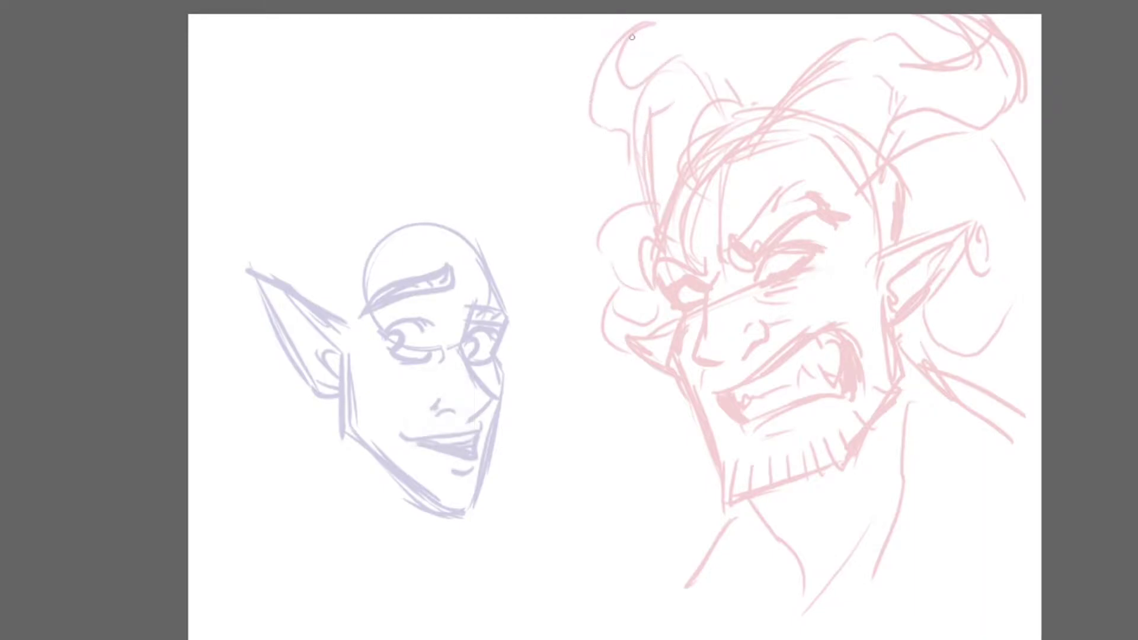
Step: Sketch hair tufts across the top of the forehead and around the base of the near horn
drag(706, 182, 789, 132)
drag(725, 101, 713, 121)
mouse_move(840, 164)
mouse_down()
mouse_move(878, 162)
mouse_move(863, 163)
mouse_up()
drag(888, 113, 936, 151)
Step: Sketch long locks of hair falling past the neck and over the shoulders on both sides
mouse_move(906, 324)
mouse_down()
mouse_move(940, 368)
mouse_move(899, 554)
mouse_up()
mouse_move(932, 439)
mouse_down()
mouse_move(918, 604)
mouse_move(949, 396)
mouse_up()
drag(975, 330, 1042, 404)
drag(993, 367, 1042, 440)
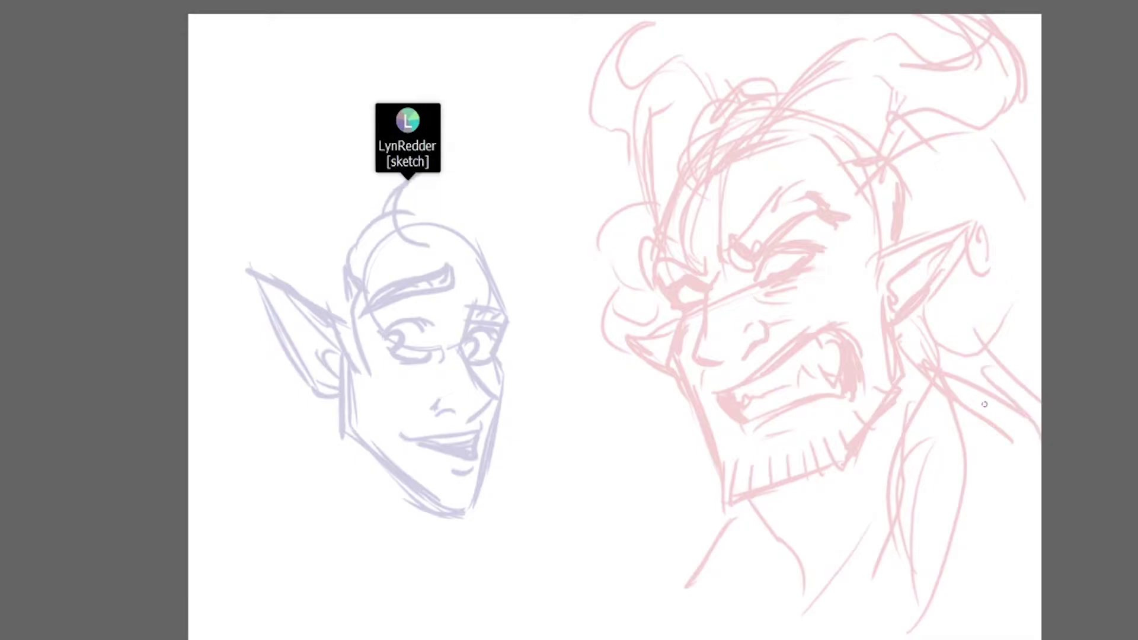
mouse_move(719, 479)
mouse_down()
mouse_move(725, 639)
mouse_move(728, 529)
mouse_up()
drag(756, 639, 721, 538)
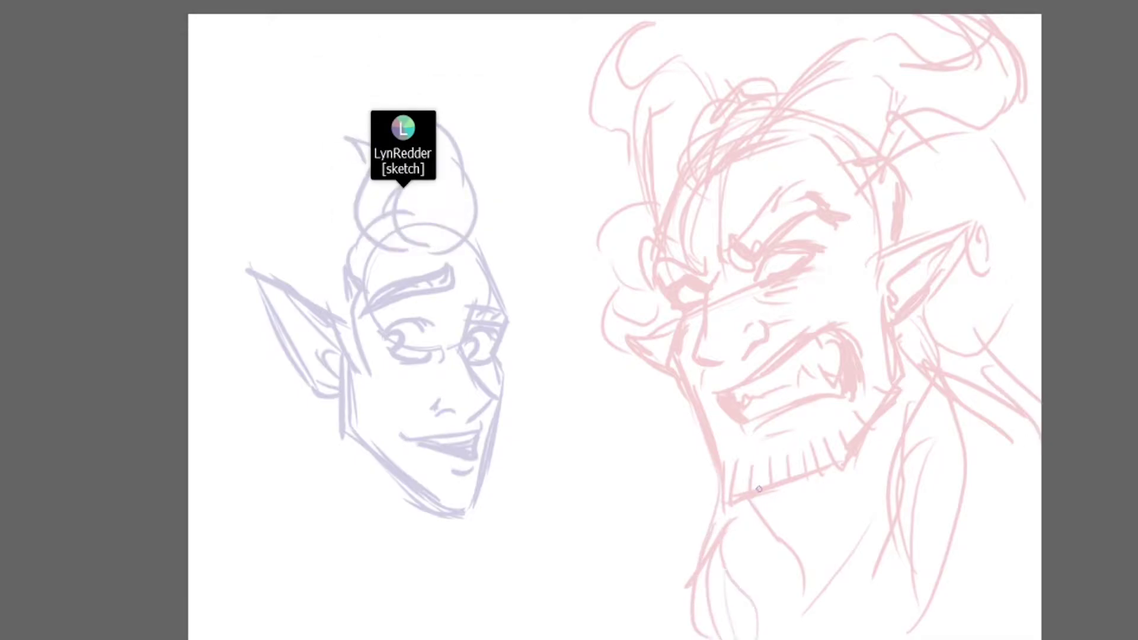
Step: Fill out the beard along the jaw with scribbled strokes and thicken both eyebrows with bushy shading
scroll(733, 416, down, 1)
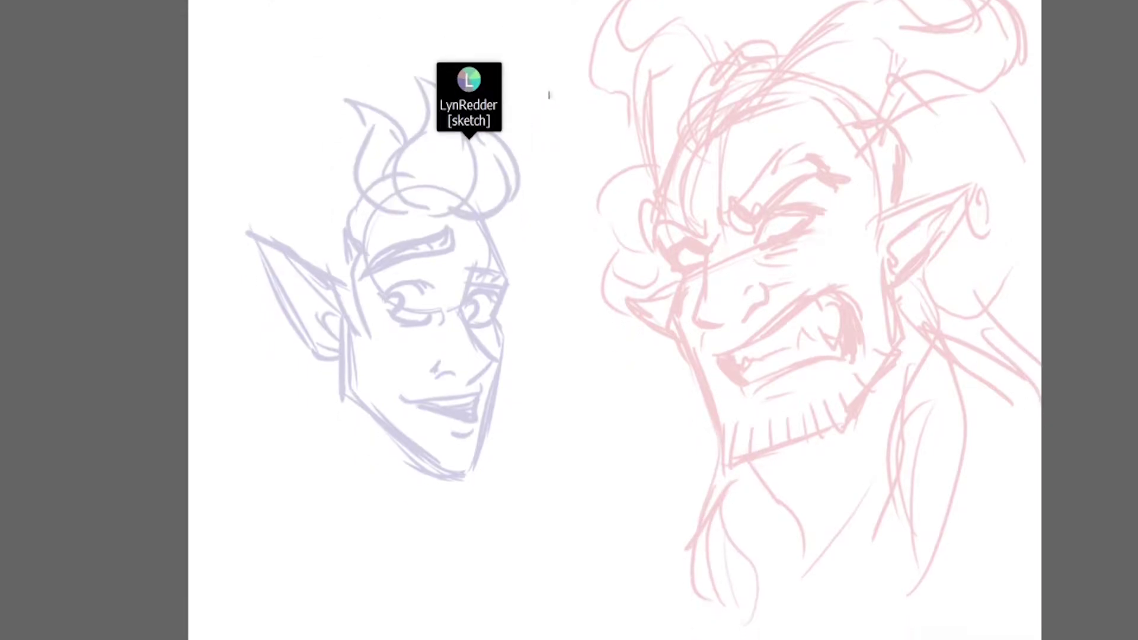
mouse_move(719, 448)
mouse_down()
mouse_move(913, 346)
mouse_move(900, 294)
mouse_up()
drag(733, 442, 707, 383)
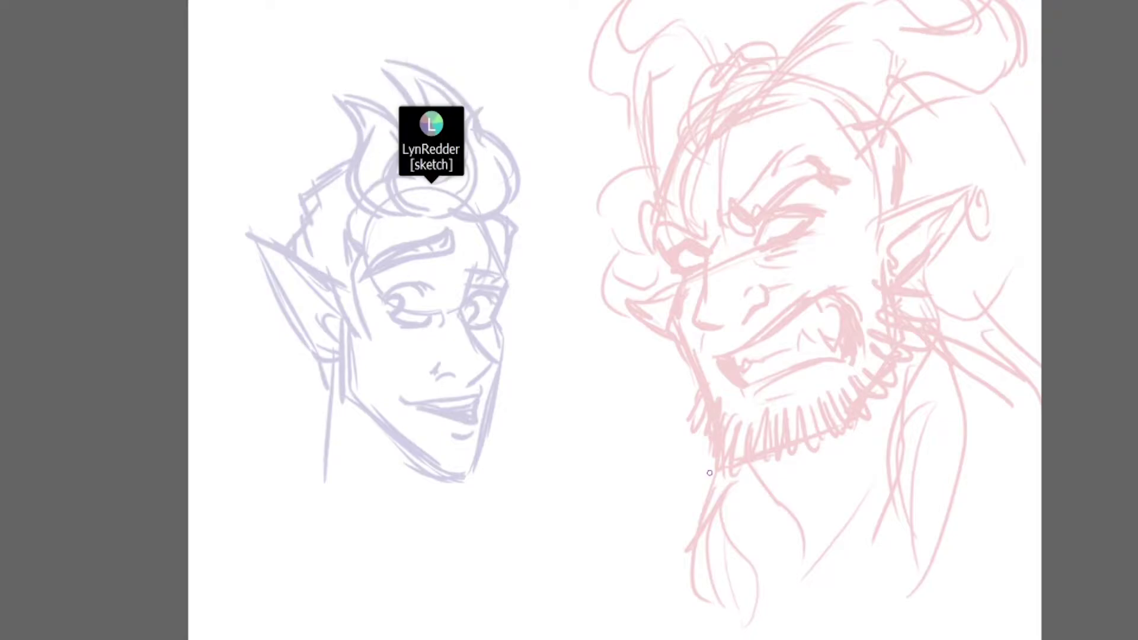
drag(738, 208, 807, 170)
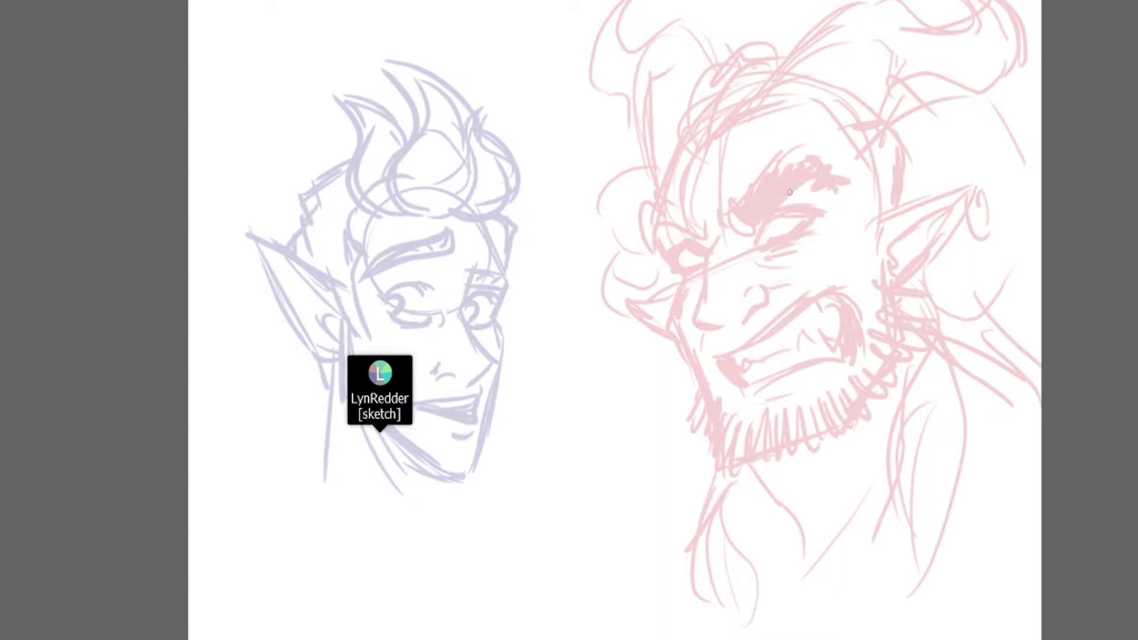
mouse_move(693, 224)
mouse_down()
mouse_move(667, 216)
mouse_move(657, 239)
mouse_up()
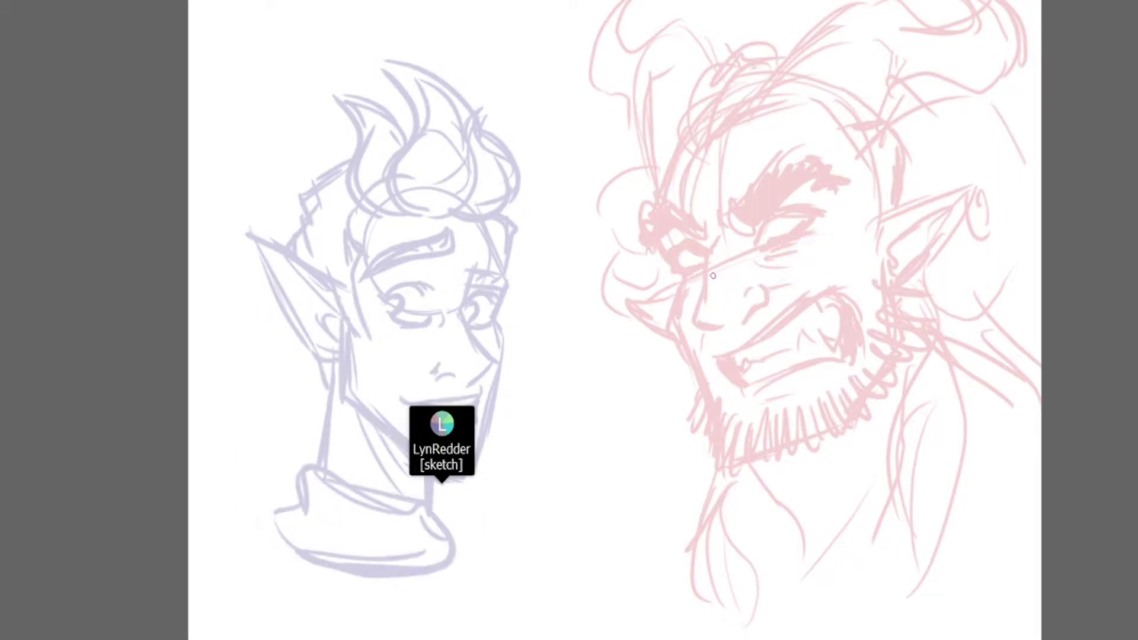
Step: Sketch a fluffy, cloud-like curl beside the beard on the far side of the face
drag(688, 385, 639, 445)
drag(651, 411, 598, 468)
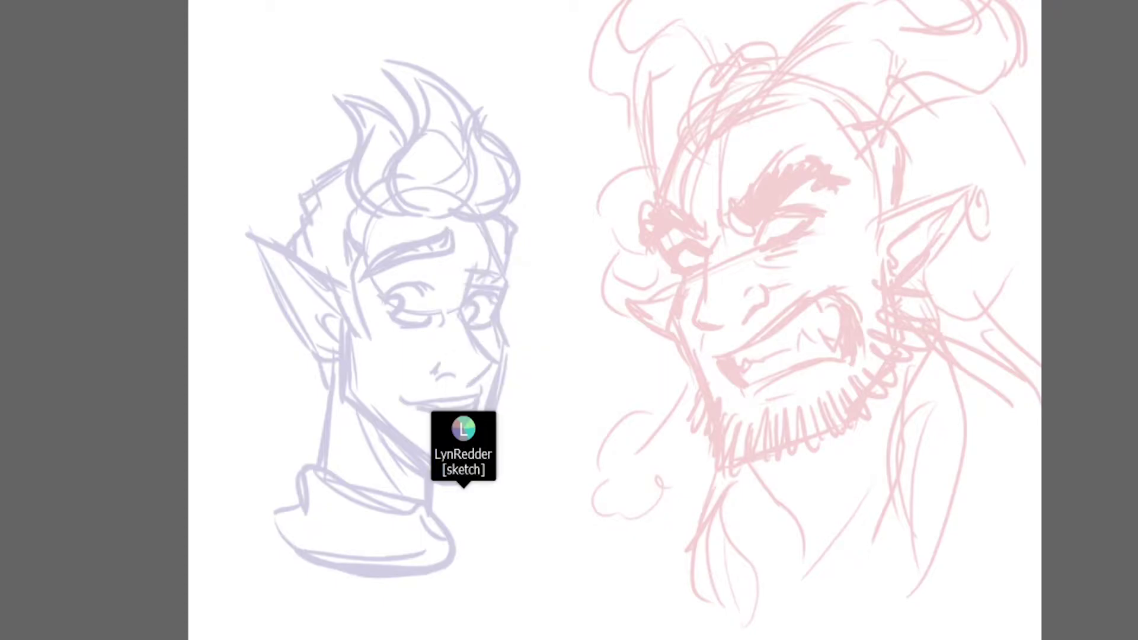
mouse_move(624, 418)
mouse_down()
mouse_move(598, 499)
mouse_move(614, 497)
mouse_up()
drag(621, 493, 645, 528)
drag(653, 522, 683, 449)
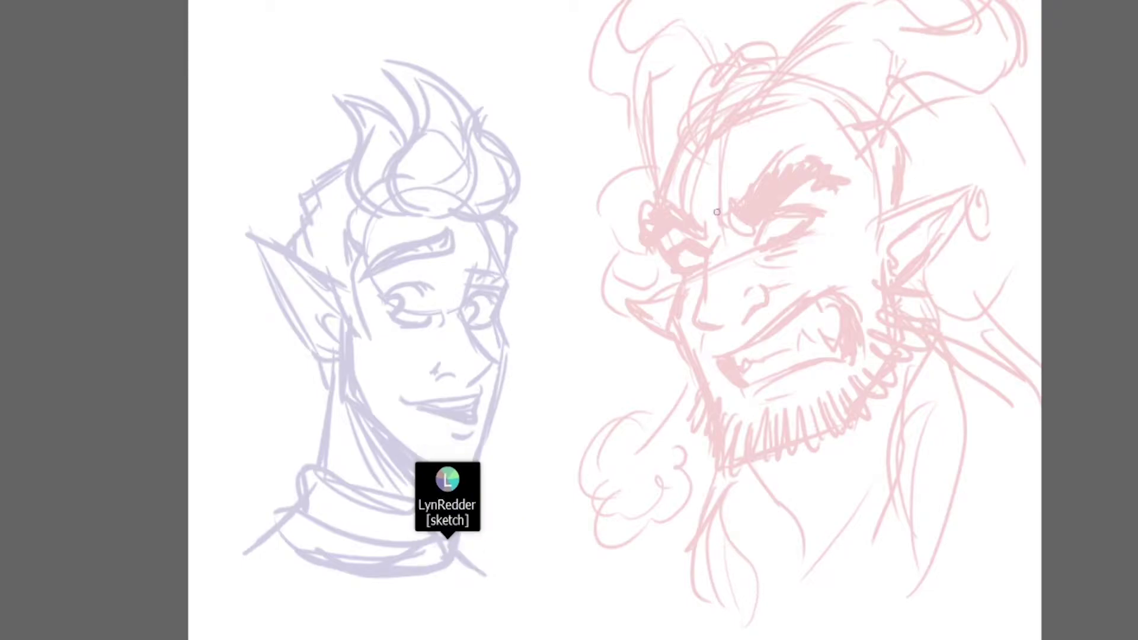
Step: Ink the near eyebrow's outline in black over the pink sketch and fill it solid
mouse_move(730, 206)
mouse_down()
mouse_move(750, 229)
mouse_move(836, 183)
mouse_up()
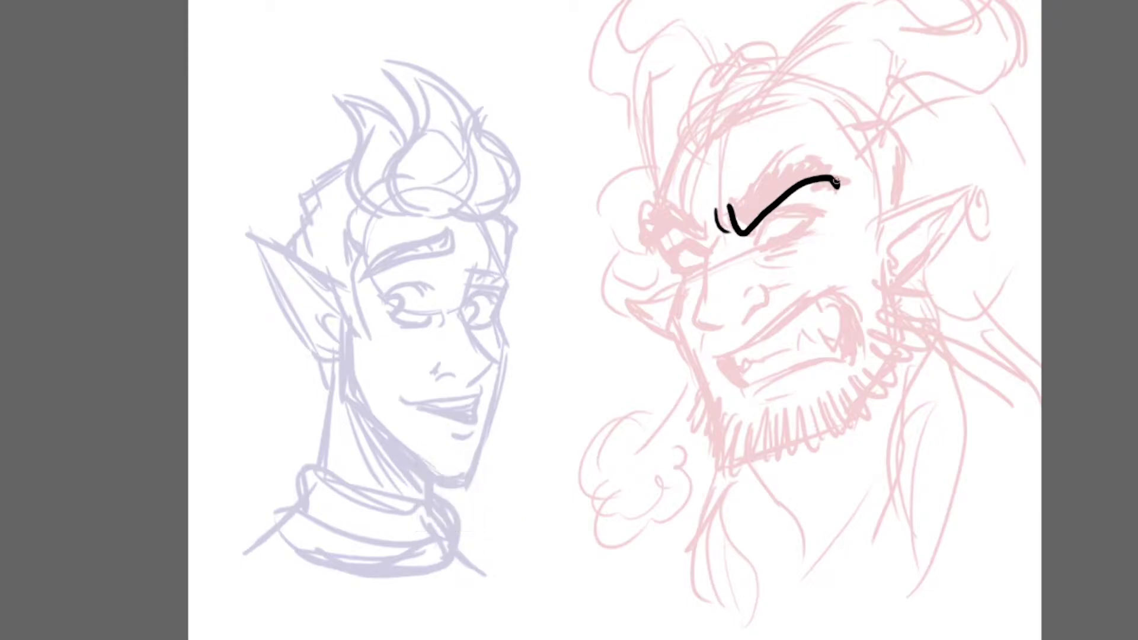
mouse_move(726, 210)
mouse_down()
mouse_move(749, 184)
mouse_move(802, 163)
mouse_up()
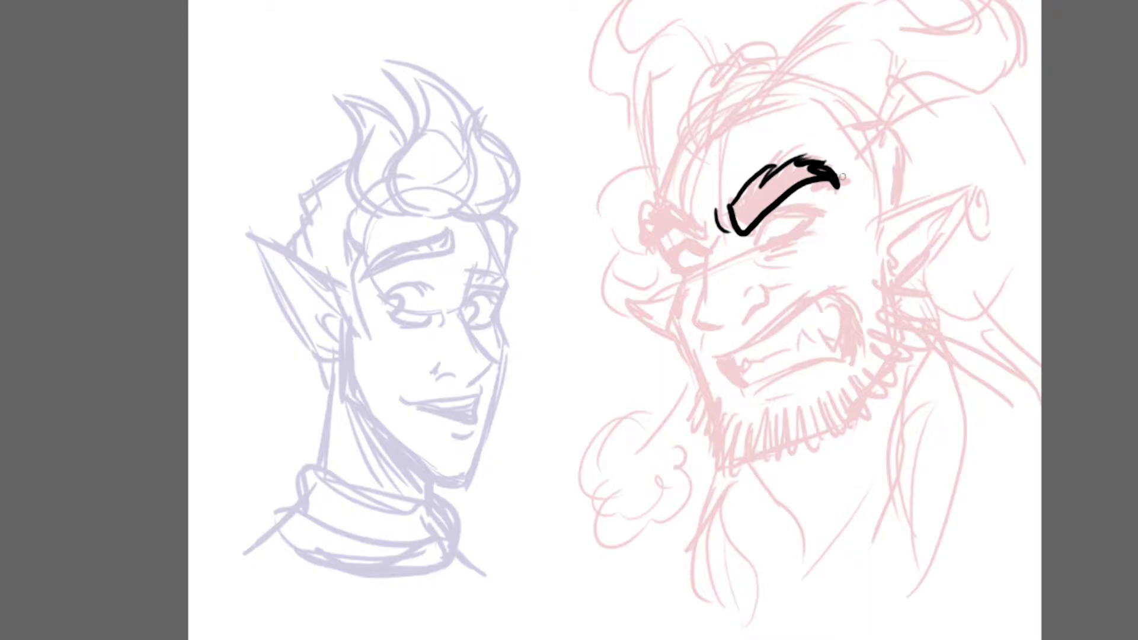
mouse_move(736, 202)
mouse_down()
mouse_move(757, 183)
mouse_move(738, 226)
mouse_move(781, 198)
mouse_up()
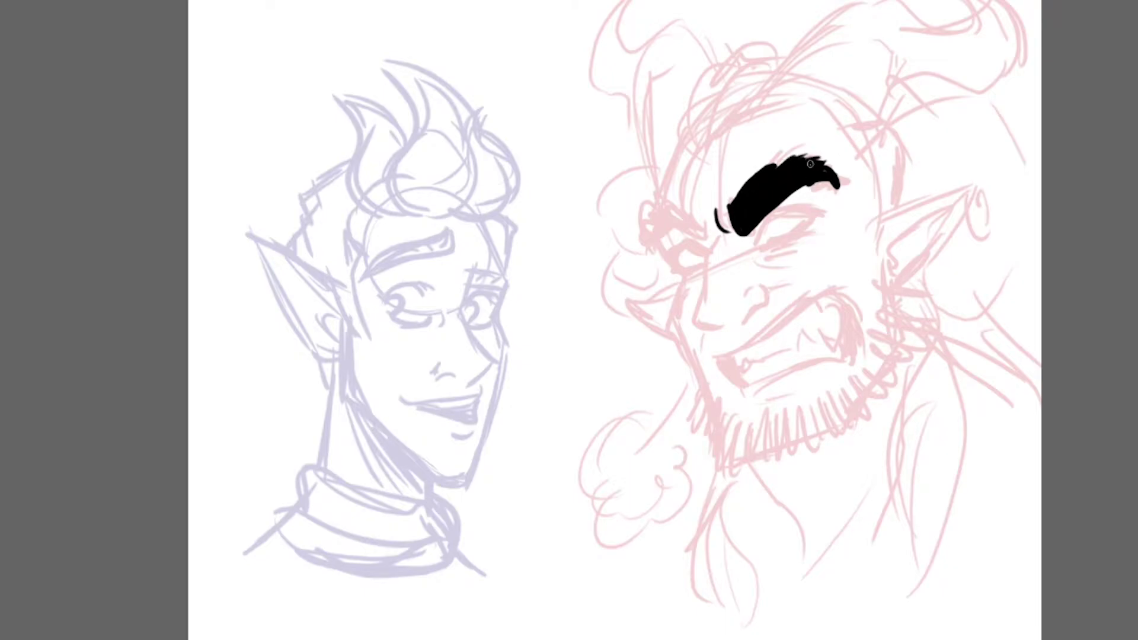
Step: Ink and fill the horned character's far eyebrow in solid black, adding a frown crease and the forehead edge above it
drag(703, 222, 650, 255)
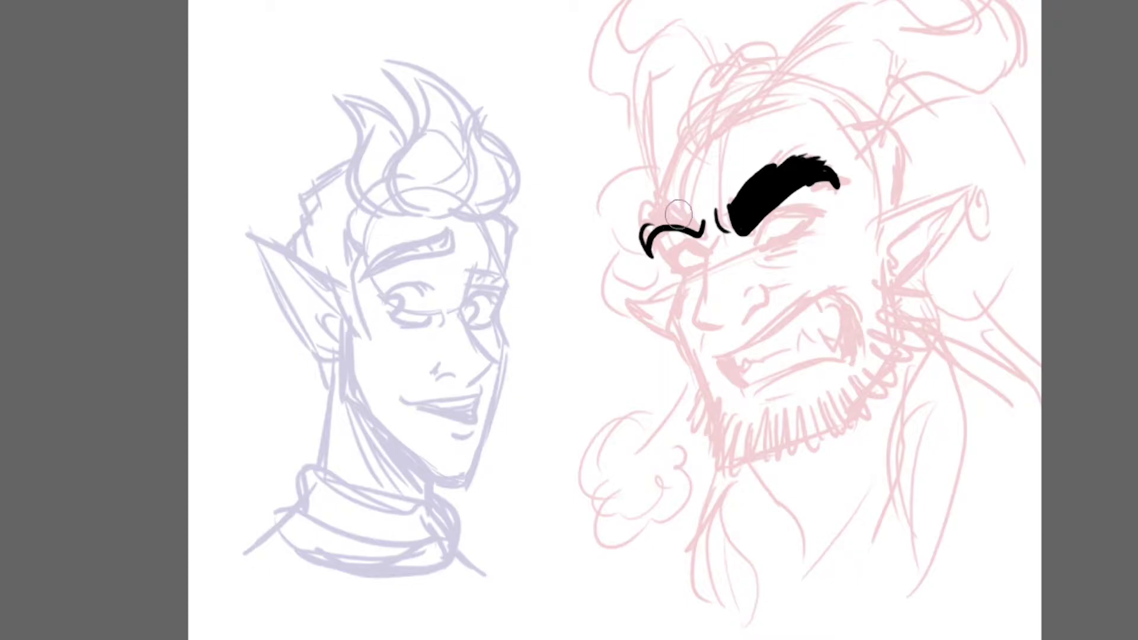
key(ctrl+z)
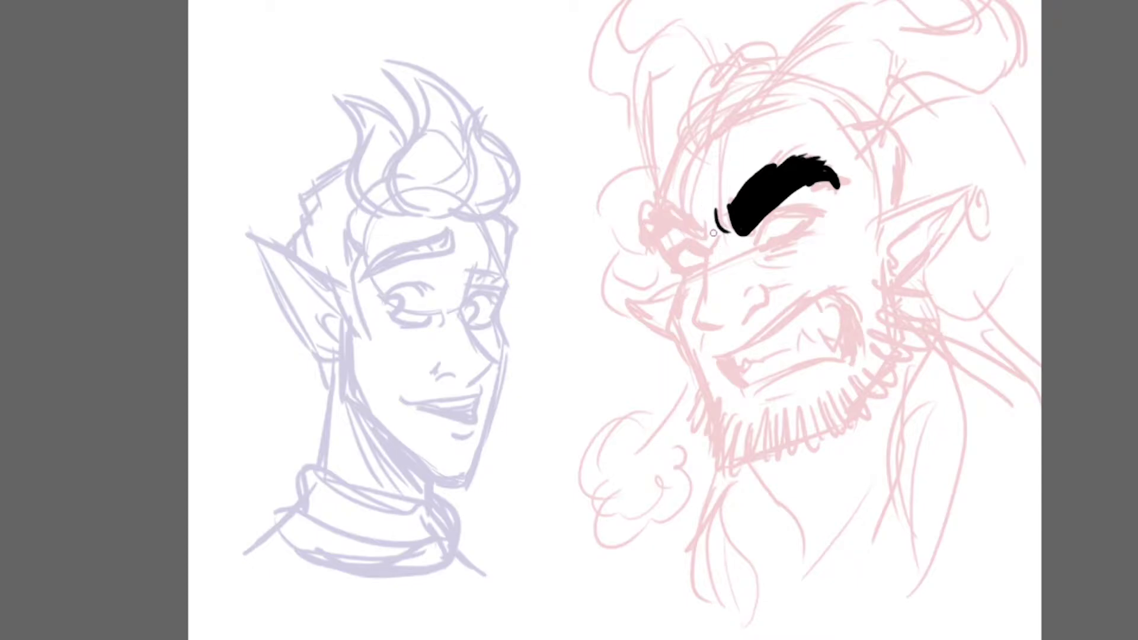
mouse_move(700, 238)
mouse_down()
mouse_move(648, 253)
mouse_move(670, 205)
mouse_move(691, 220)
mouse_move(676, 237)
mouse_move(694, 237)
mouse_move(658, 217)
mouse_move(649, 229)
mouse_move(650, 219)
mouse_up()
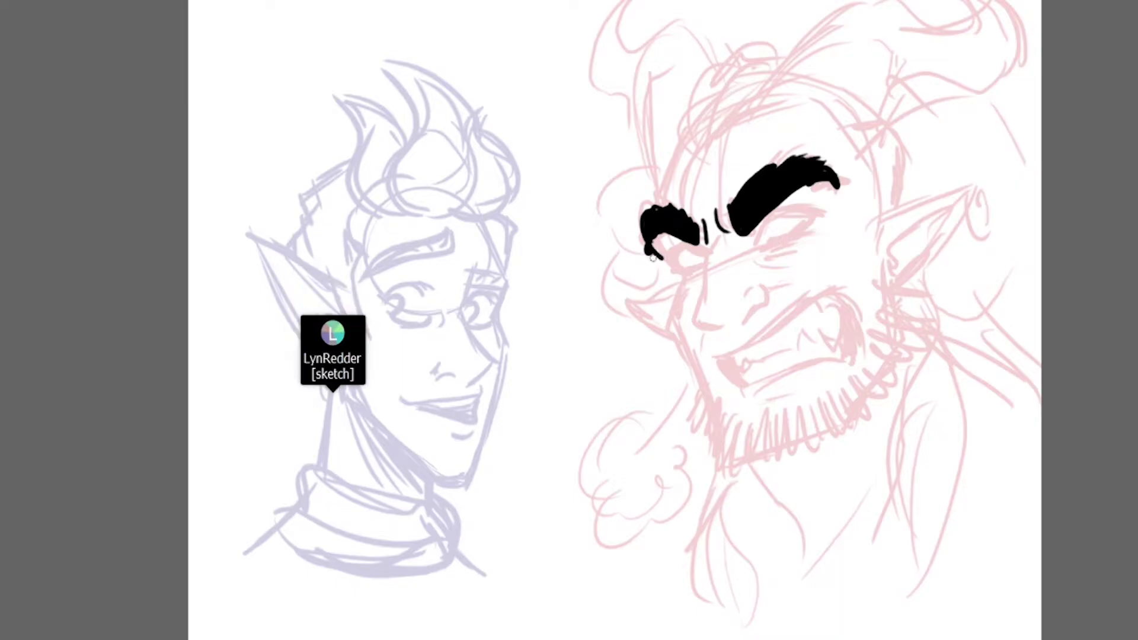
drag(645, 229, 659, 181)
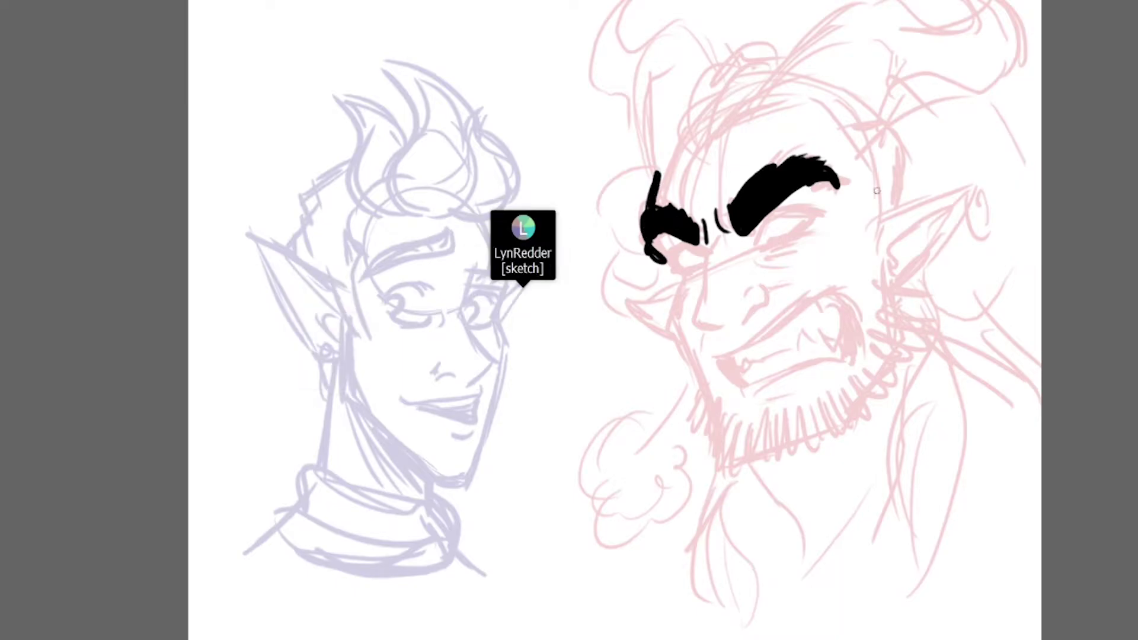
Step: Ink the narrowed eyes, the nose and the far cheek contour in black over the pink sketch
mouse_move(754, 239)
mouse_down()
mouse_move(792, 207)
mouse_move(779, 210)
mouse_move(819, 215)
mouse_up()
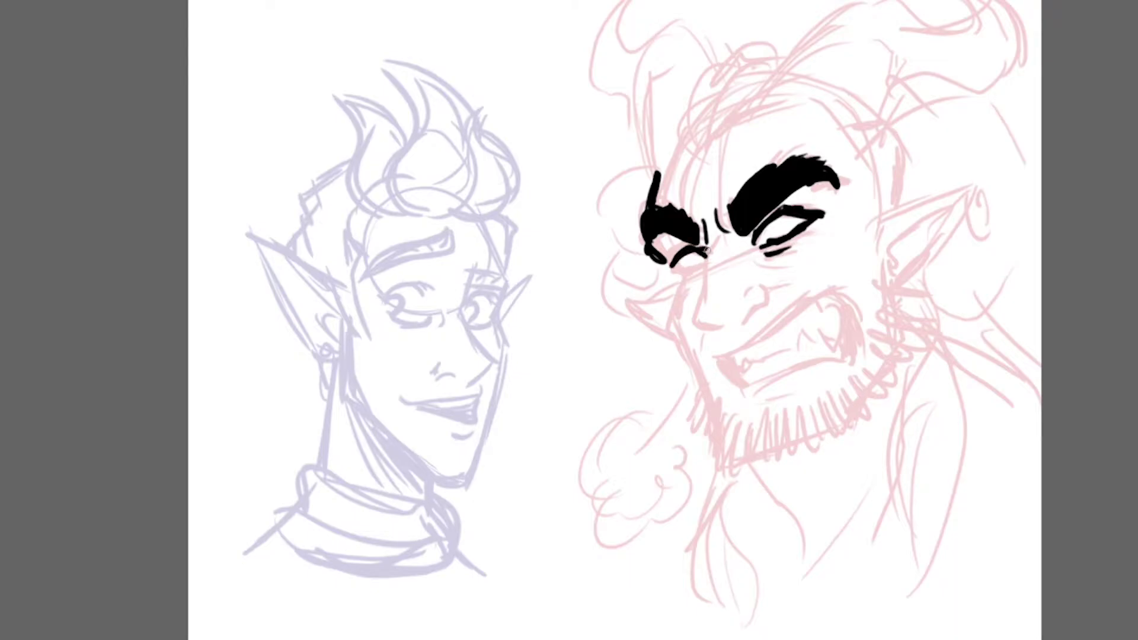
mouse_move(705, 262)
mouse_down()
mouse_move(696, 311)
mouse_move(724, 325)
mouse_move(760, 308)
mouse_move(759, 285)
mouse_move(747, 296)
mouse_move(784, 289)
mouse_move(724, 287)
mouse_up()
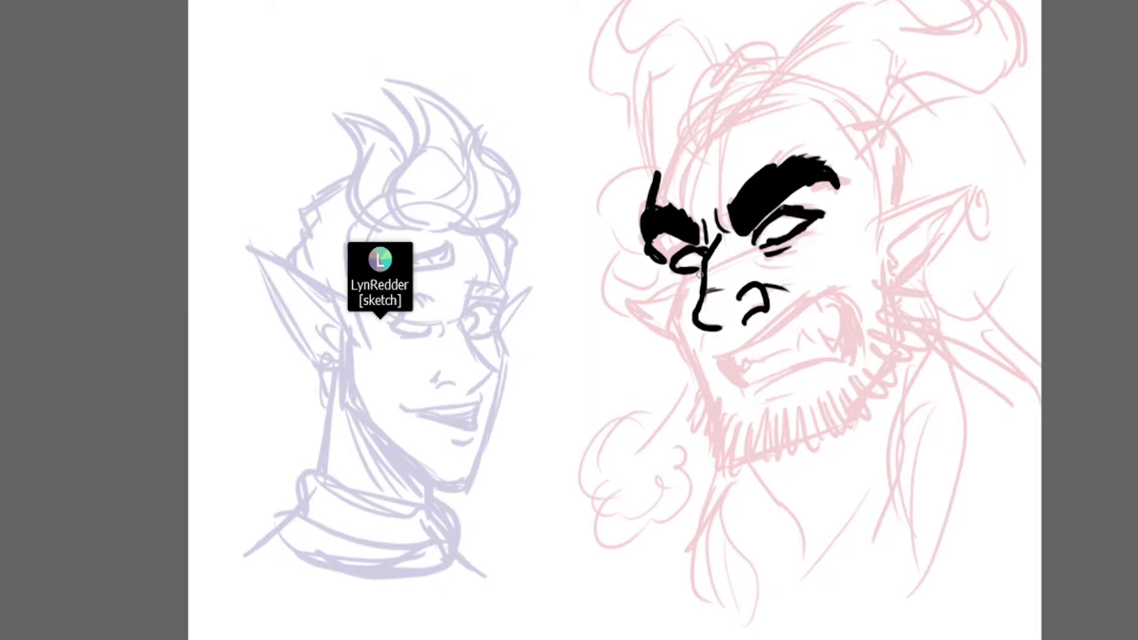
mouse_move(682, 261)
mouse_down()
mouse_move(665, 303)
mouse_move(682, 351)
mouse_move(667, 320)
mouse_move(701, 384)
mouse_up()
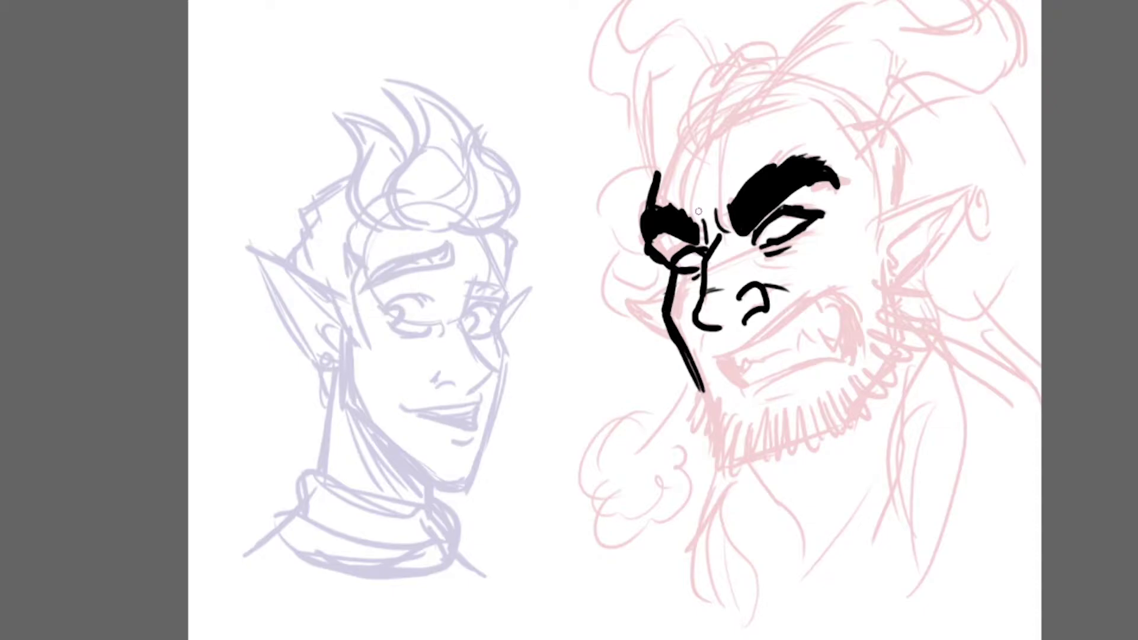
Step: Ink both pointed ears of the horned character, with inner-ear detail and shading on the near one
mouse_move(872, 195)
mouse_down()
mouse_move(884, 222)
mouse_move(884, 246)
mouse_move(977, 193)
mouse_move(923, 281)
mouse_move(908, 284)
mouse_move(910, 251)
mouse_up()
drag(953, 220, 923, 248)
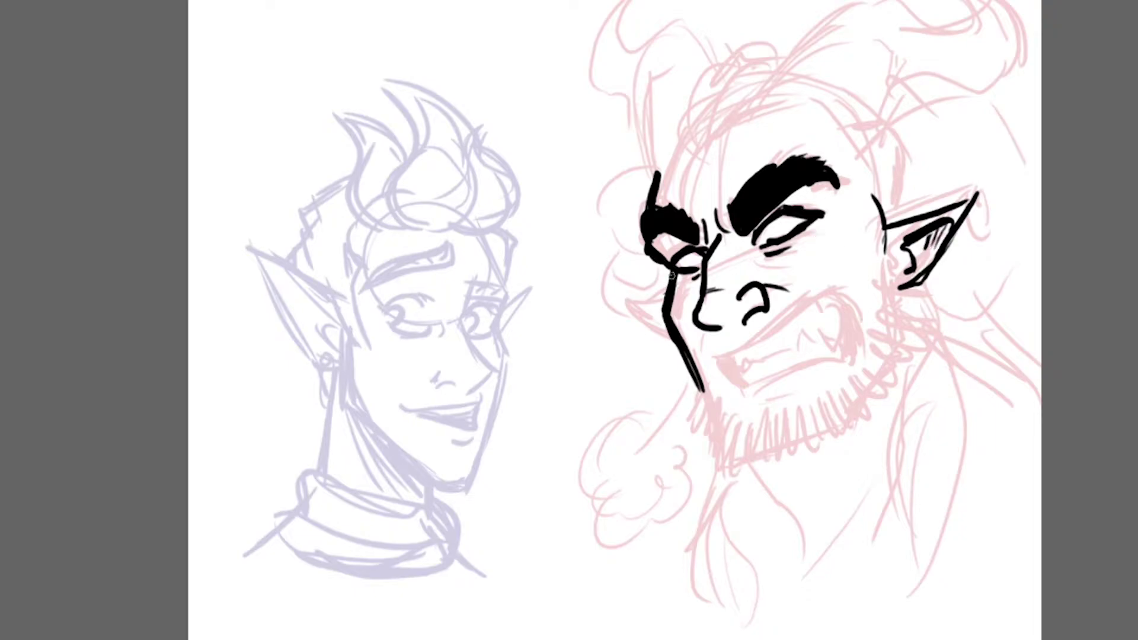
drag(672, 275, 644, 323)
Step: Ink a ring hanging from the horned character's nostrils
mouse_move(718, 328)
mouse_down()
mouse_move(734, 337)
mouse_move(747, 321)
mouse_up()
key(ctrl+z)
mouse_move(756, 309)
mouse_down()
mouse_move(757, 323)
mouse_move(717, 325)
mouse_move(740, 348)
mouse_up()
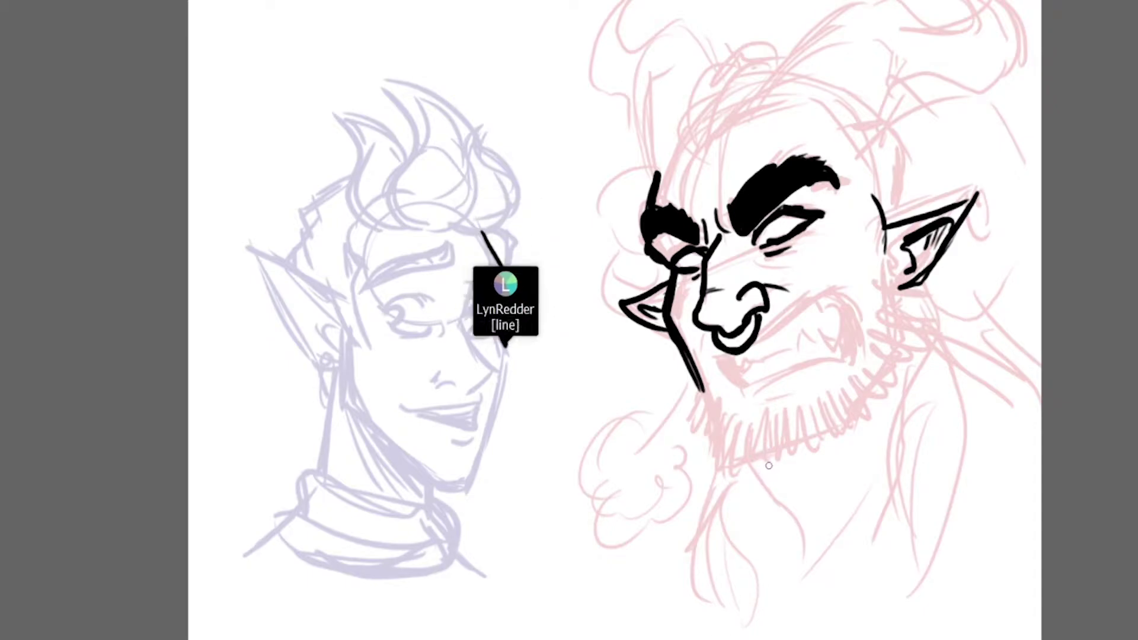
mouse_move(719, 363)
mouse_down()
mouse_move(746, 387)
mouse_move(726, 359)
mouse_move(842, 287)
mouse_move(864, 334)
mouse_move(863, 322)
mouse_move(861, 372)
mouse_move(752, 389)
mouse_up()
drag(826, 370, 782, 377)
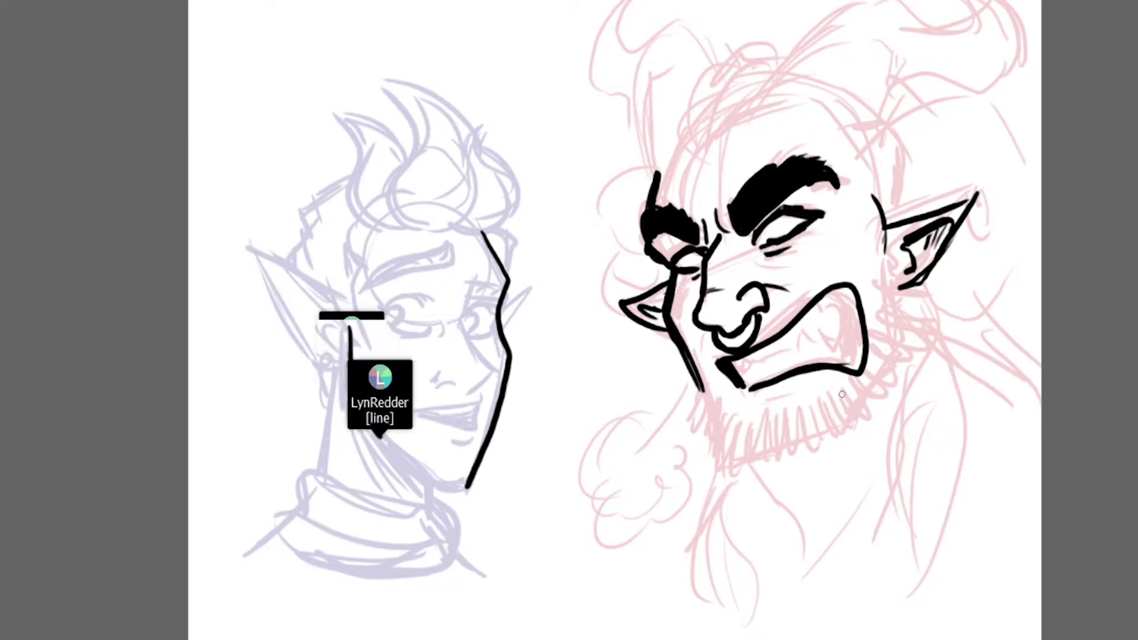
key(ctrl+z)
mouse_move(856, 377)
mouse_down()
mouse_move(868, 332)
mouse_move(830, 293)
mouse_move(782, 320)
mouse_move(740, 374)
mouse_move(742, 363)
mouse_move(719, 368)
mouse_move(734, 391)
mouse_up()
key(b)
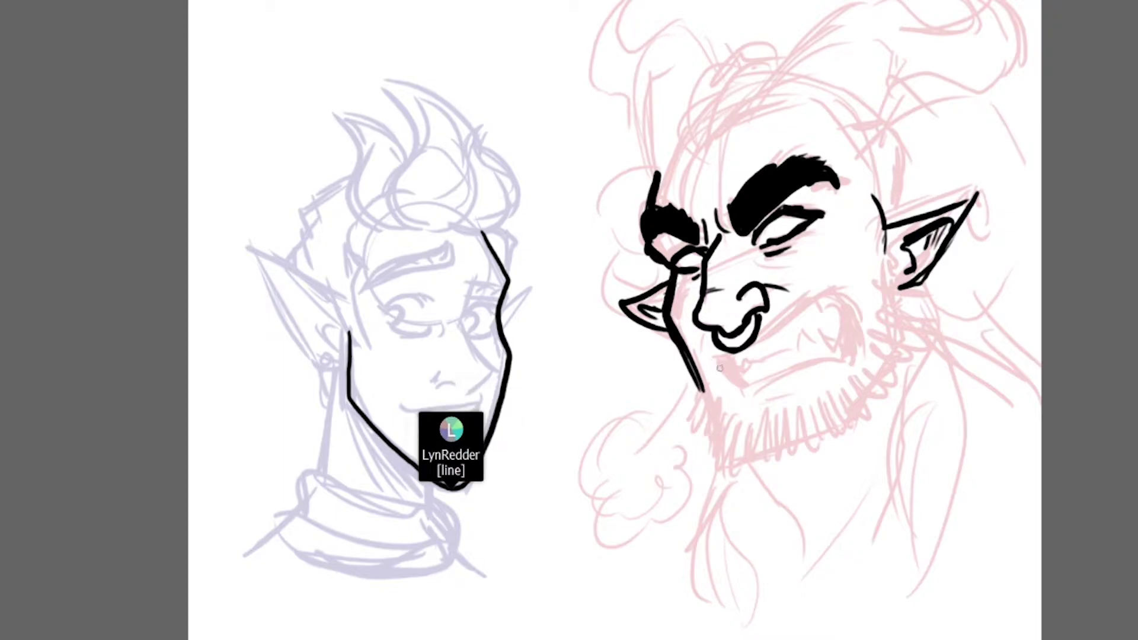
Step: Ink the snarling mouth's outline and draw the jagged teeth and fangs inside it
mouse_move(734, 354)
mouse_down()
mouse_move(837, 294)
mouse_move(855, 325)
mouse_move(846, 367)
mouse_up()
drag(774, 378, 849, 362)
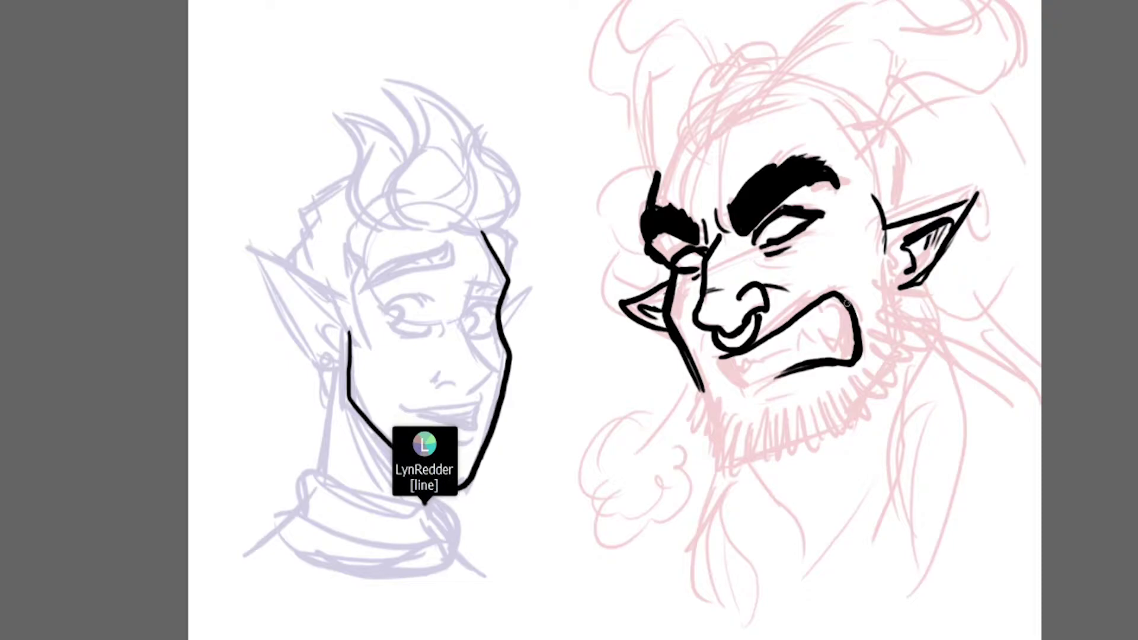
mouse_move(727, 360)
mouse_down()
mouse_move(739, 386)
mouse_move(806, 366)
mouse_up()
mouse_move(737, 396)
mouse_down()
mouse_move(794, 370)
mouse_move(739, 371)
mouse_move(728, 360)
mouse_move(748, 372)
mouse_move(750, 360)
mouse_move(774, 364)
mouse_move(816, 337)
mouse_move(819, 350)
mouse_move(761, 361)
mouse_up()
drag(818, 332, 837, 354)
drag(836, 303, 839, 354)
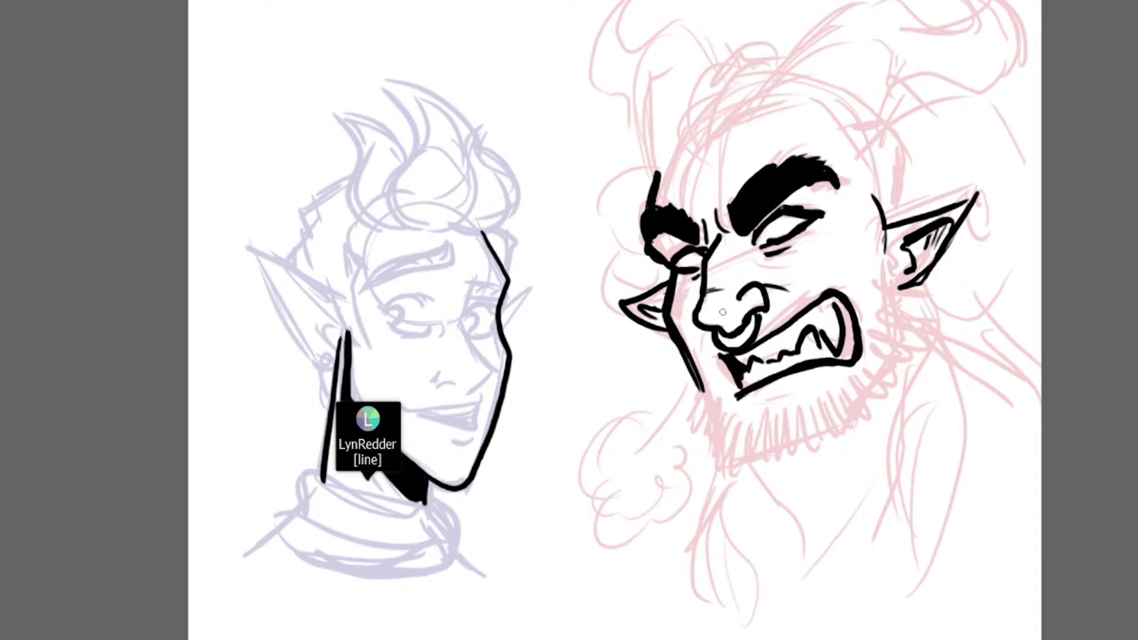
mouse_move(529, 41)
mouse_down()
mouse_move(528, 68)
mouse_move(492, 69)
mouse_move(533, 53)
mouse_up()
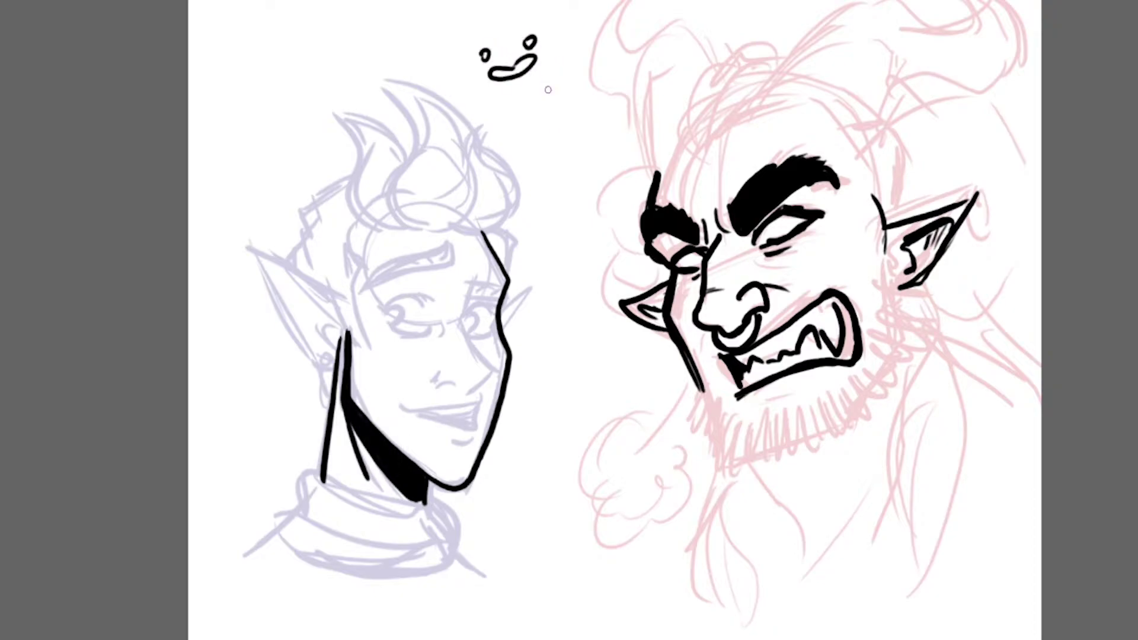
key(e)
mouse_move(548, 89)
mouse_down()
mouse_move(499, 44)
mouse_move(509, 24)
mouse_move(497, 78)
mouse_move(548, 27)
mouse_move(538, 91)
mouse_up()
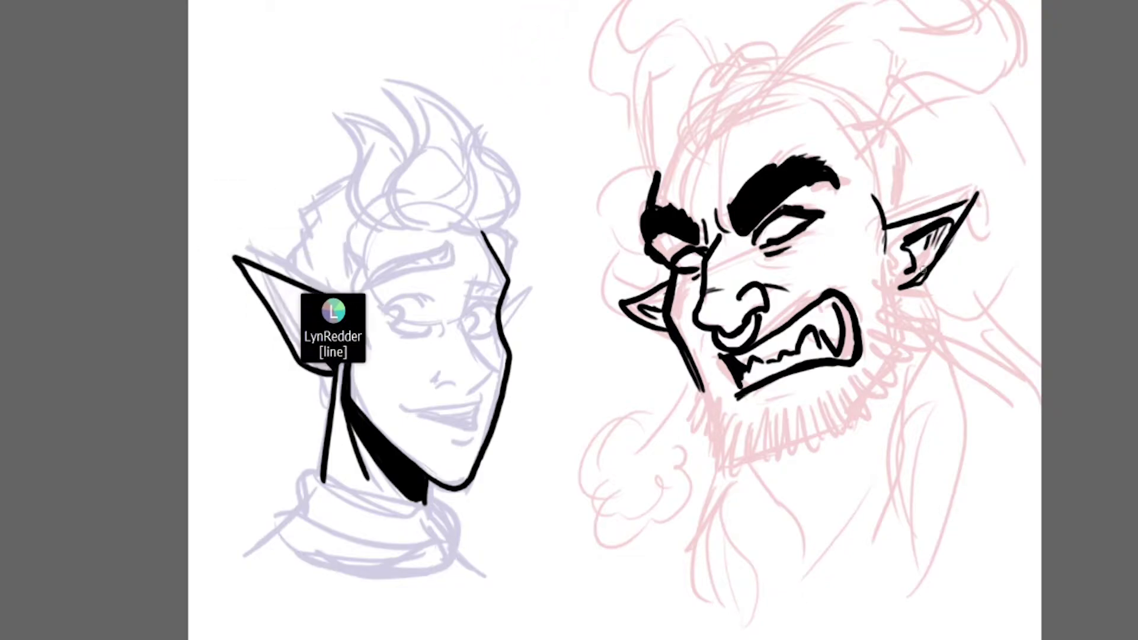
Step: Ink short shading strokes beneath the horned character's lower lip
drag(764, 404, 800, 390)
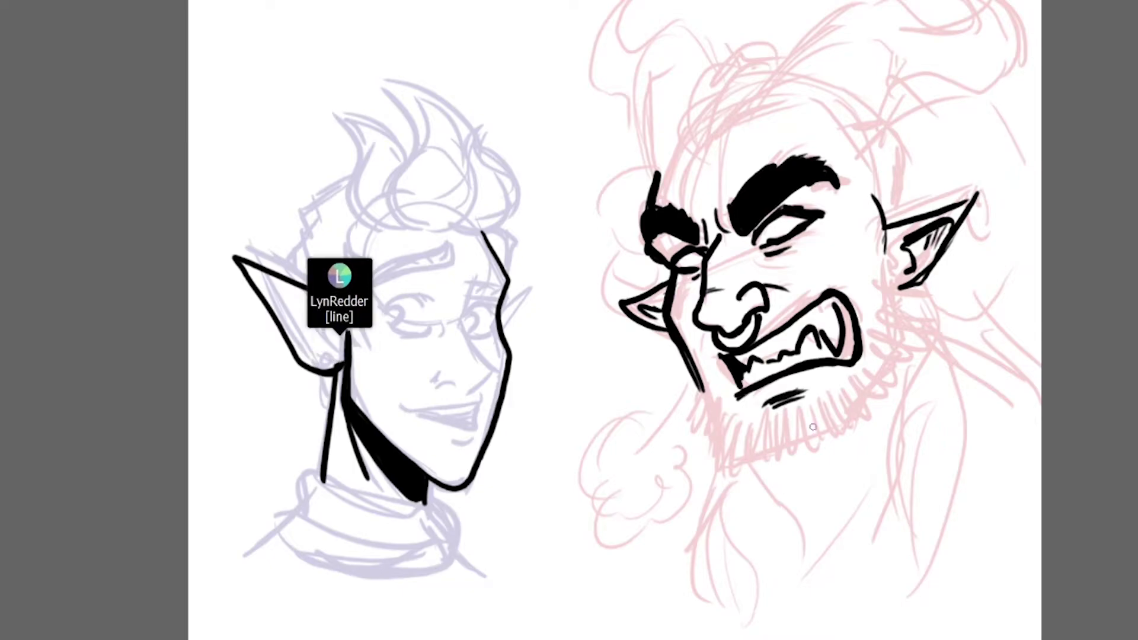
drag(531, 122, 557, 152)
mouse_move(531, 157)
mouse_down()
mouse_move(564, 110)
mouse_move(547, 158)
mouse_up()
key(e)
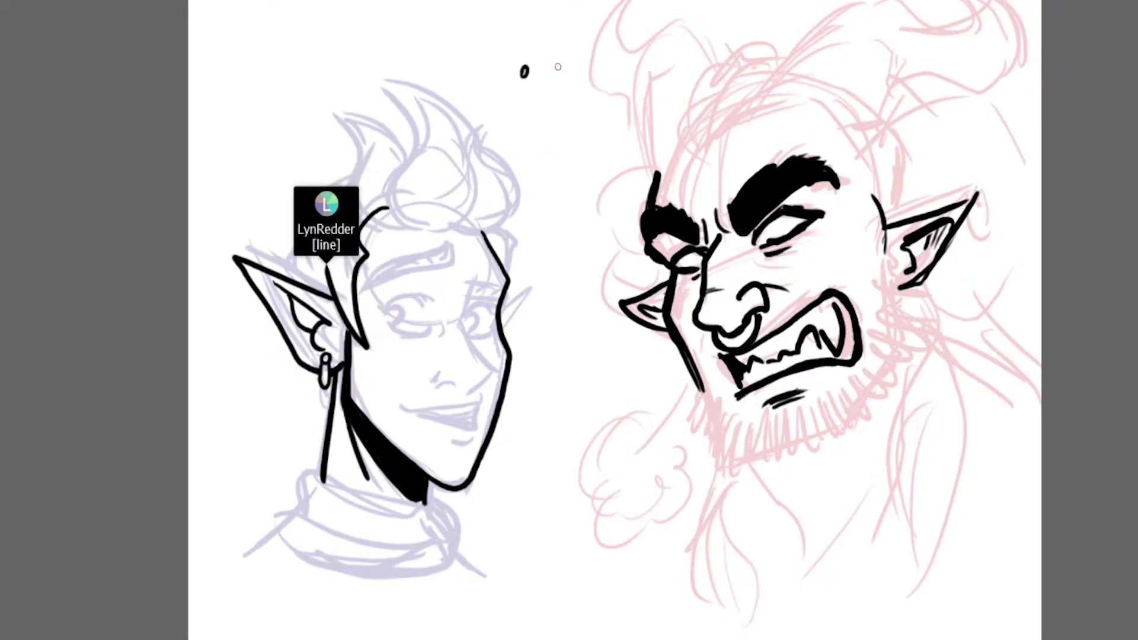
mouse_move(564, 87)
mouse_down()
mouse_move(525, 89)
mouse_move(556, 84)
mouse_move(526, 56)
mouse_move(549, 58)
mouse_move(561, 97)
mouse_up()
key(e)
key(b)
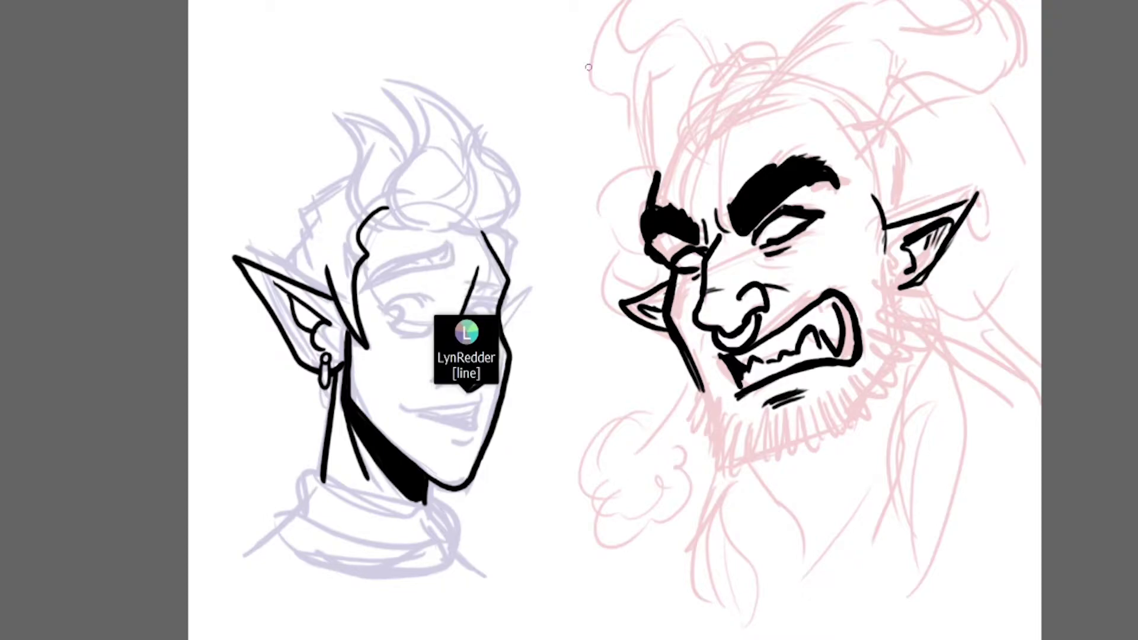
mouse_move(534, 93)
mouse_down()
mouse_move(556, 135)
mouse_move(547, 113)
mouse_up()
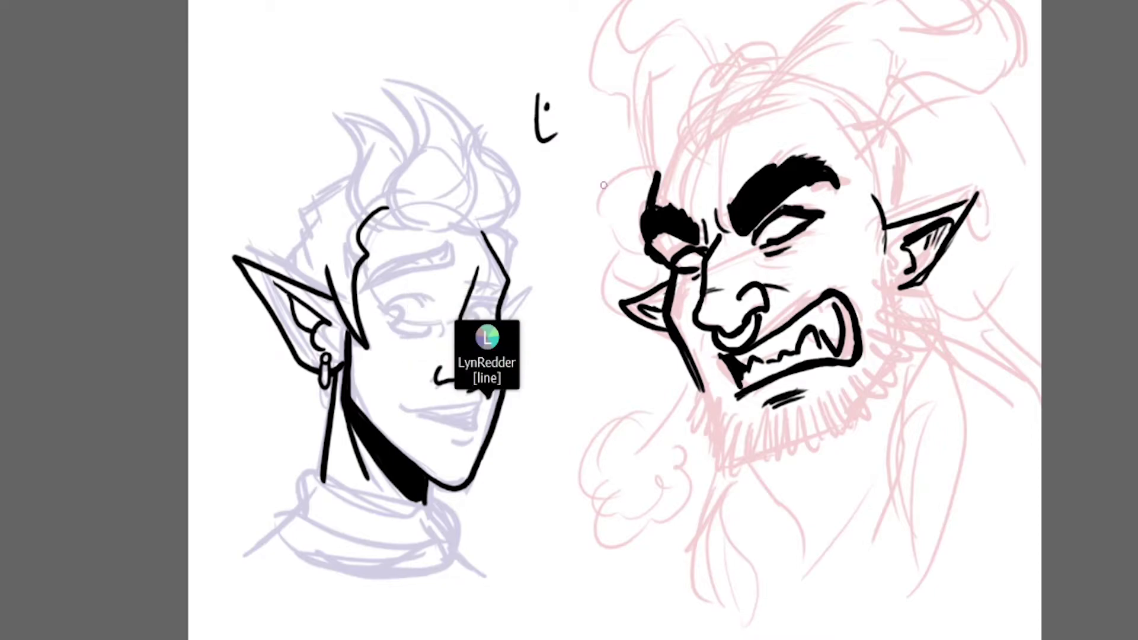
key(ctrl+z)
key(ctrl+z)
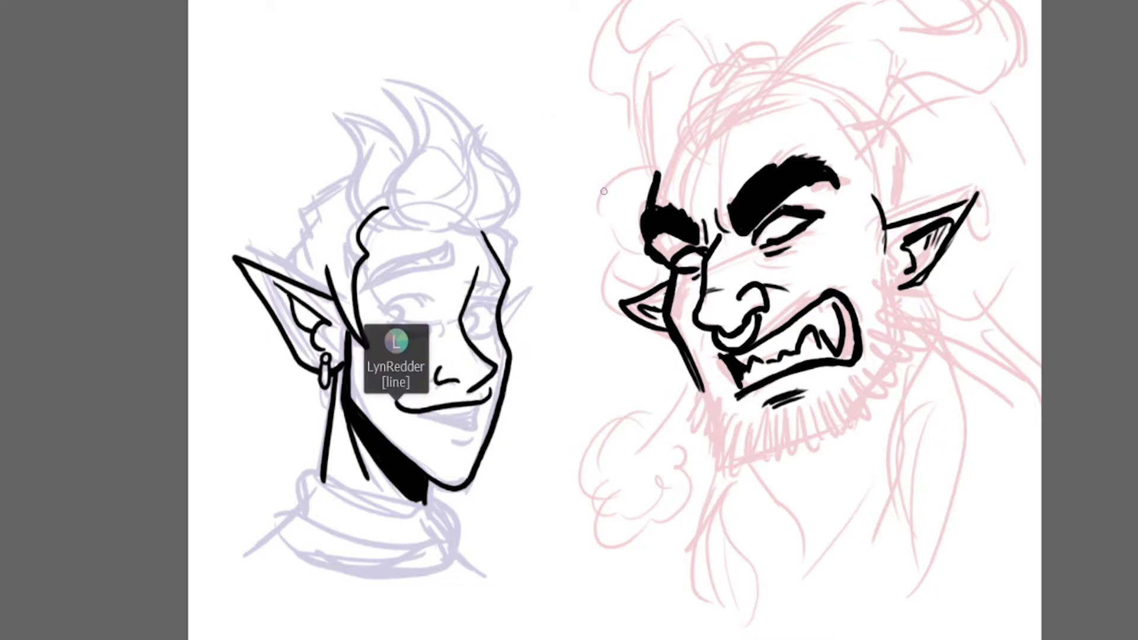
Step: Doodle two small comic panels with a hand, a speech bubble and faces above the other character's hair, and clear them
mouse_move(427, 1)
mouse_down()
mouse_move(435, 70)
mouse_move(590, 1)
mouse_move(484, 1)
mouse_up()
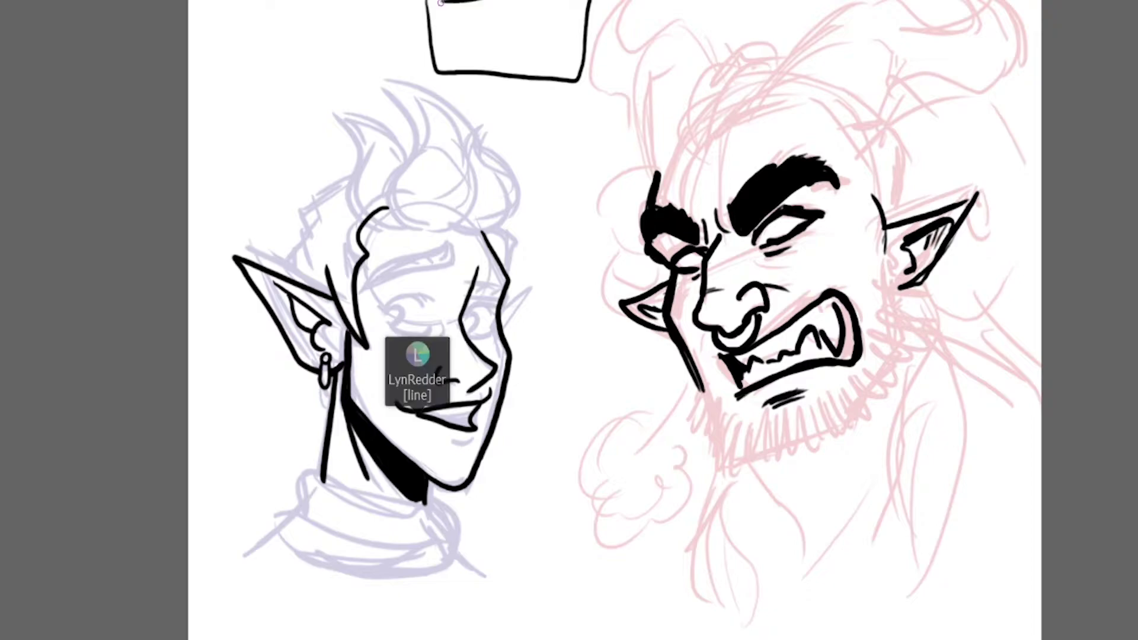
mouse_move(482, 10)
mouse_down()
mouse_move(489, 40)
mouse_move(537, 40)
mouse_move(545, 60)
mouse_move(572, 43)
mouse_up()
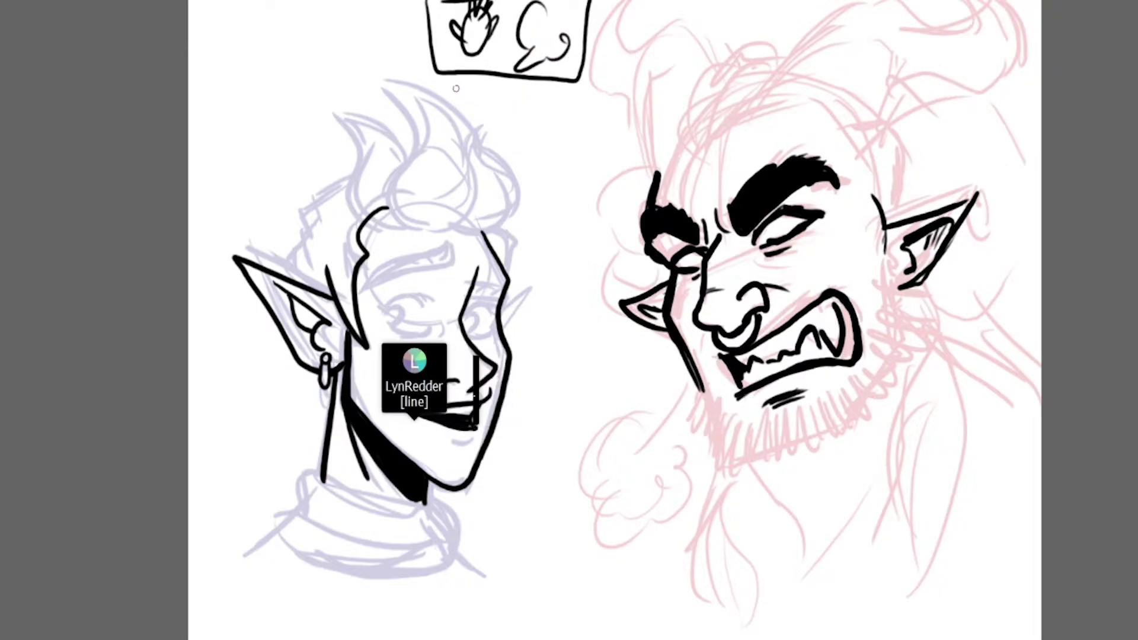
mouse_move(512, 106)
mouse_down()
mouse_move(460, 102)
mouse_move(464, 162)
mouse_move(596, 107)
mouse_move(548, 98)
mouse_move(570, 156)
mouse_up()
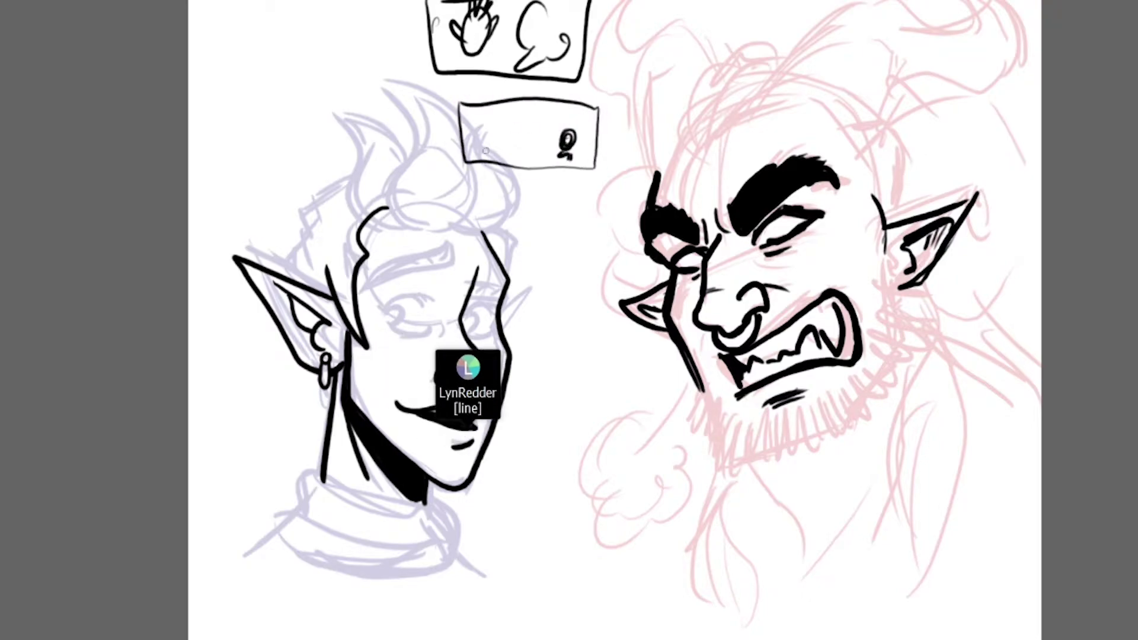
mouse_move(516, 131)
mouse_down()
mouse_move(534, 136)
mouse_move(504, 134)
mouse_up()
drag(536, 131, 541, 134)
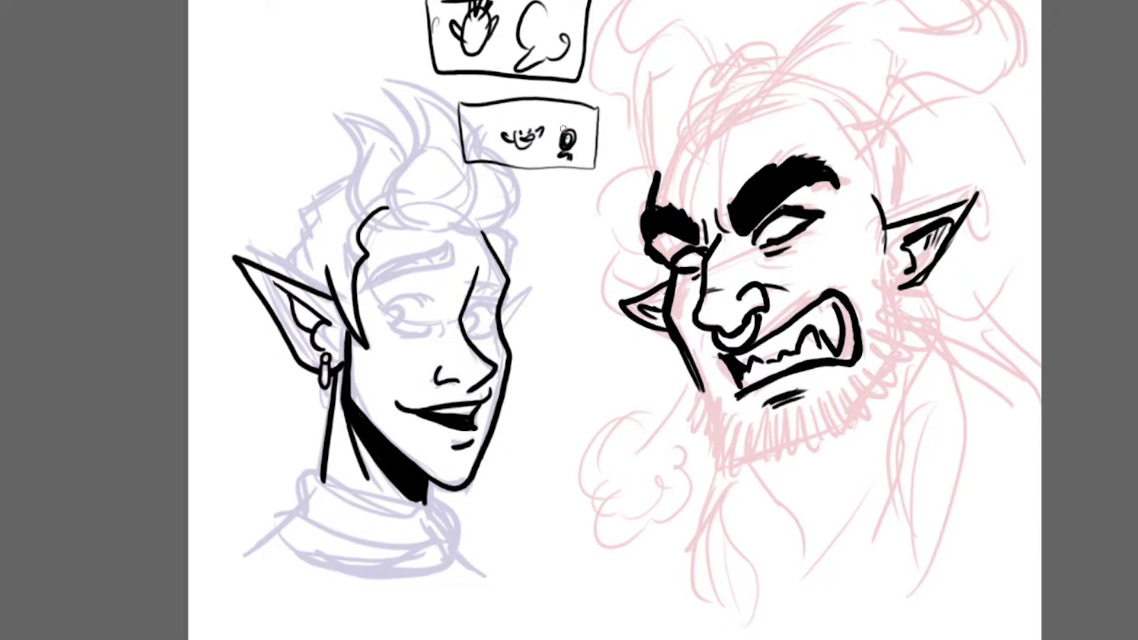
mouse_move(420, 7)
mouse_down()
mouse_move(456, 19)
mouse_move(518, 166)
mouse_move(566, 91)
mouse_move(589, 168)
mouse_move(584, 7)
mouse_move(490, 57)
mouse_move(484, 9)
mouse_up()
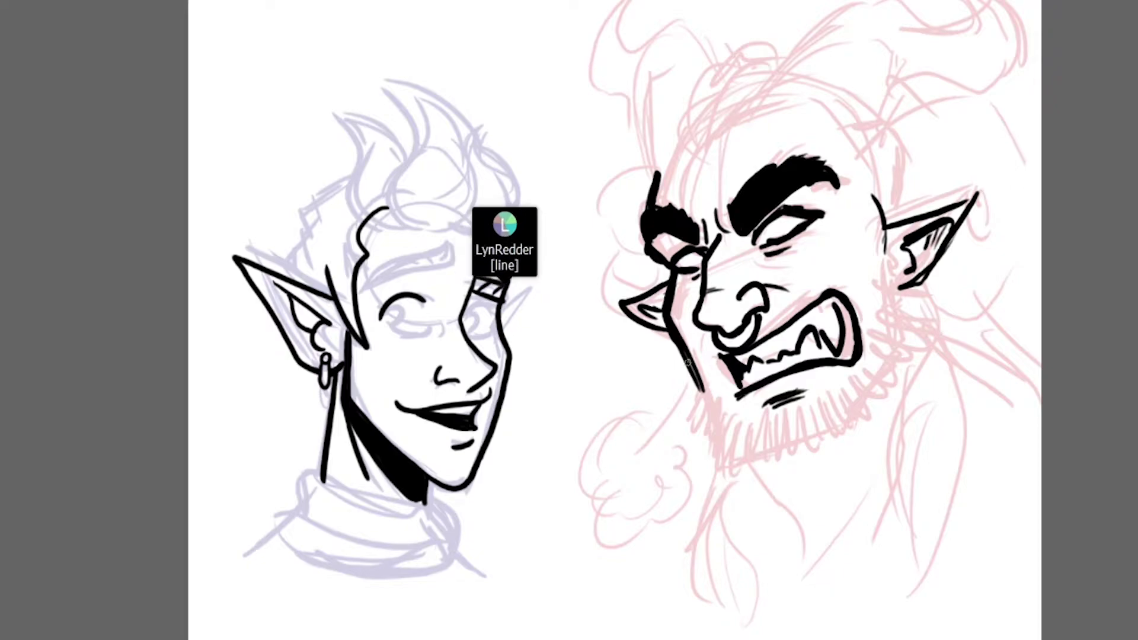
Step: Ink the jawline from the far cheek around the square chin up to the near ear
mouse_move(710, 431)
mouse_down()
mouse_move(738, 467)
mouse_move(818, 442)
mouse_up()
drag(792, 452, 847, 428)
drag(846, 425, 902, 357)
mouse_move(869, 393)
mouse_down()
mouse_move(904, 350)
mouse_move(894, 291)
mouse_up()
drag(902, 339, 896, 293)
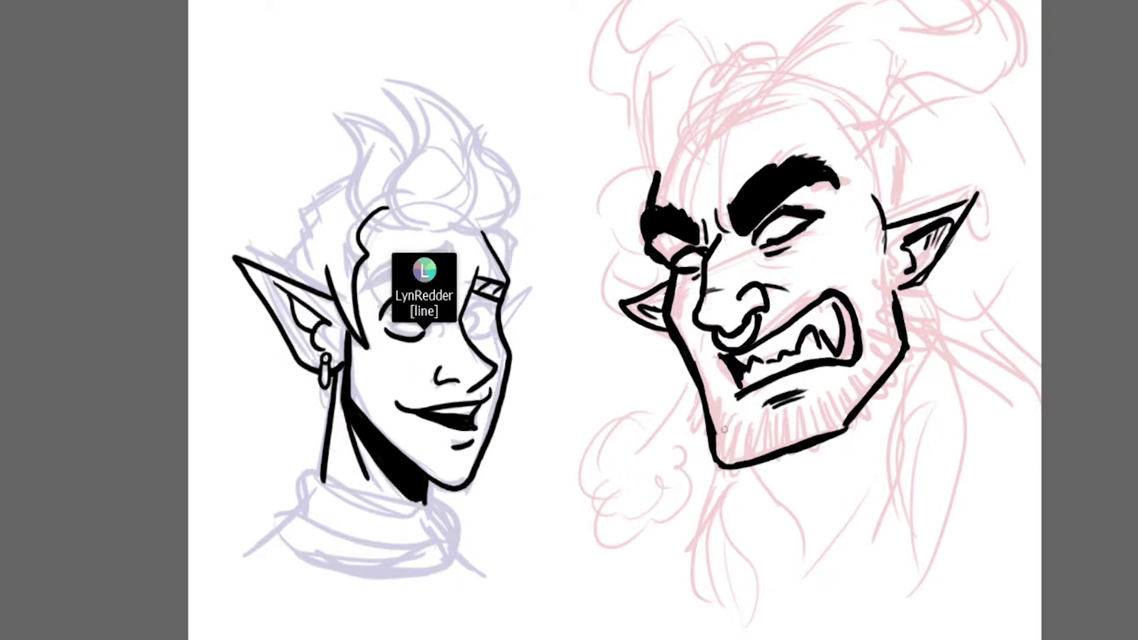
Step: Ink the neck and both shoulder lines, thickening the neck contours with extra strokes
drag(738, 468, 811, 584)
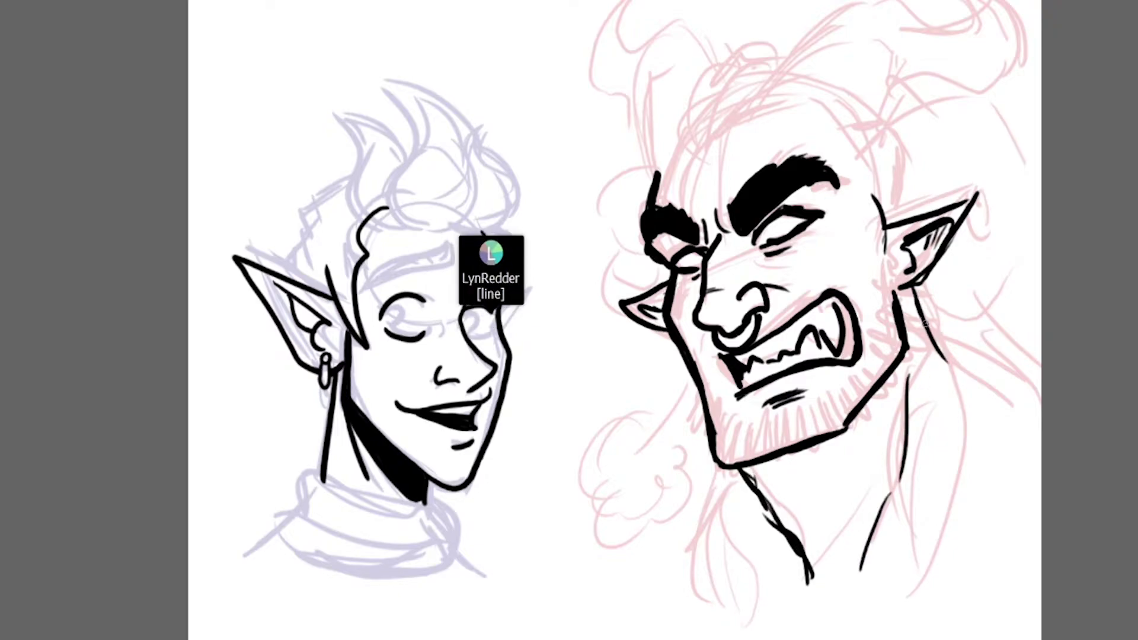
drag(918, 308, 964, 350)
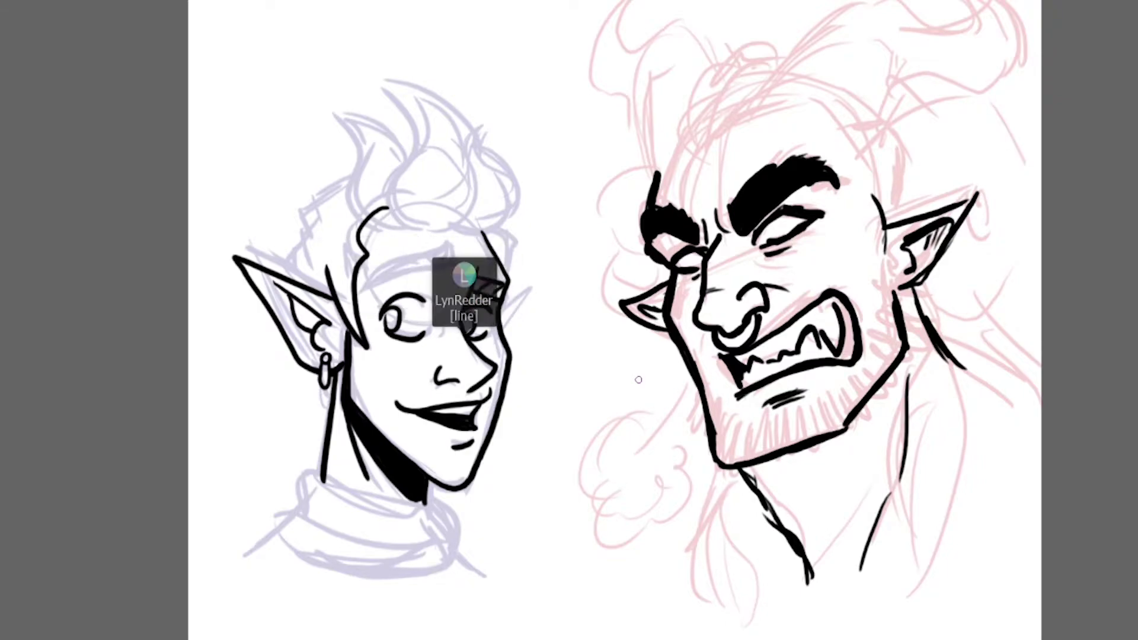
drag(737, 470, 779, 536)
drag(764, 497, 799, 546)
mouse_move(734, 477)
mouse_down()
mouse_move(701, 514)
mouse_move(736, 469)
mouse_move(685, 529)
mouse_up()
drag(929, 343, 1040, 392)
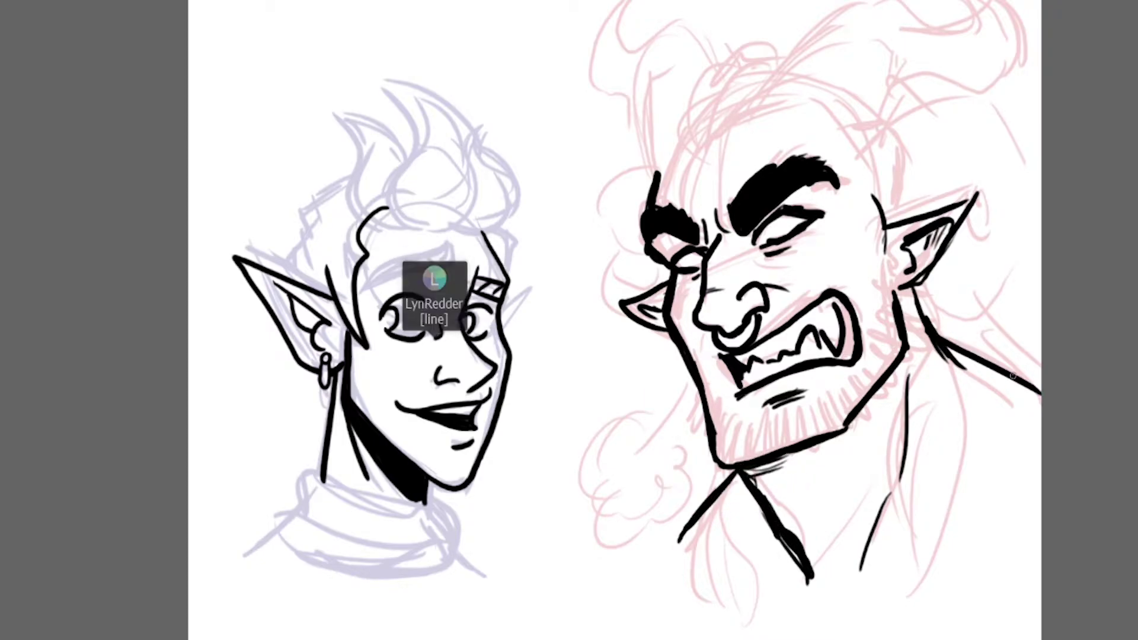
mouse_move(909, 409)
mouse_down()
mouse_move(878, 541)
mouse_move(856, 585)
mouse_up()
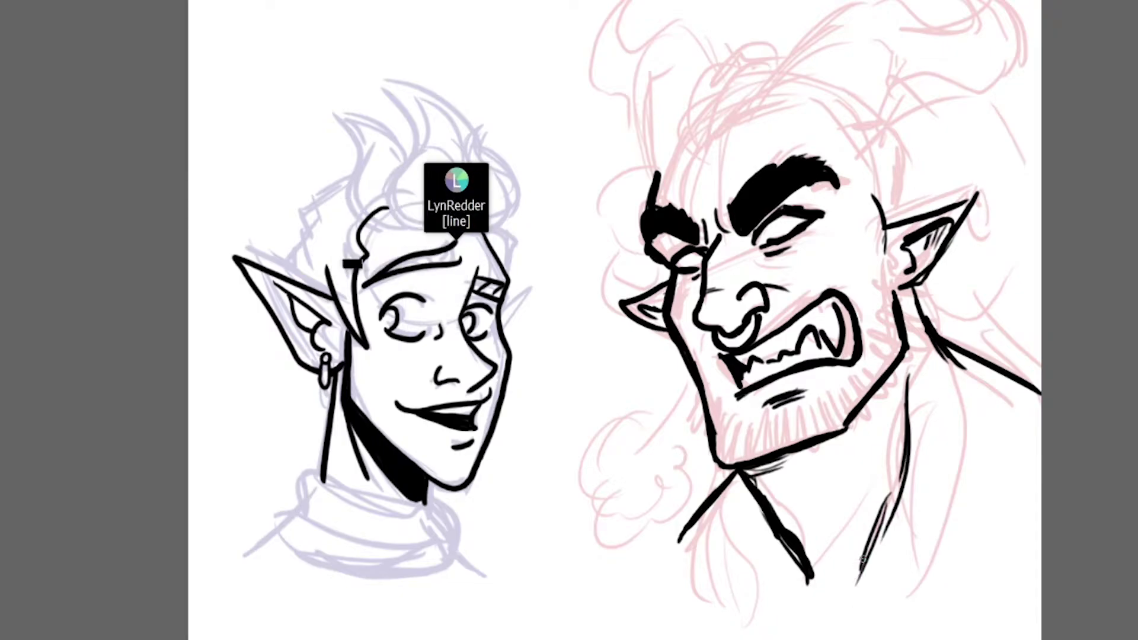
Step: Ink the beard with short, dense hair strokes from the chin along the near jaw up to the ear
mouse_move(720, 415)
mouse_down()
mouse_move(716, 456)
mouse_move(734, 465)
mouse_up()
drag(746, 418, 745, 461)
drag(758, 412, 758, 457)
drag(775, 411, 766, 455)
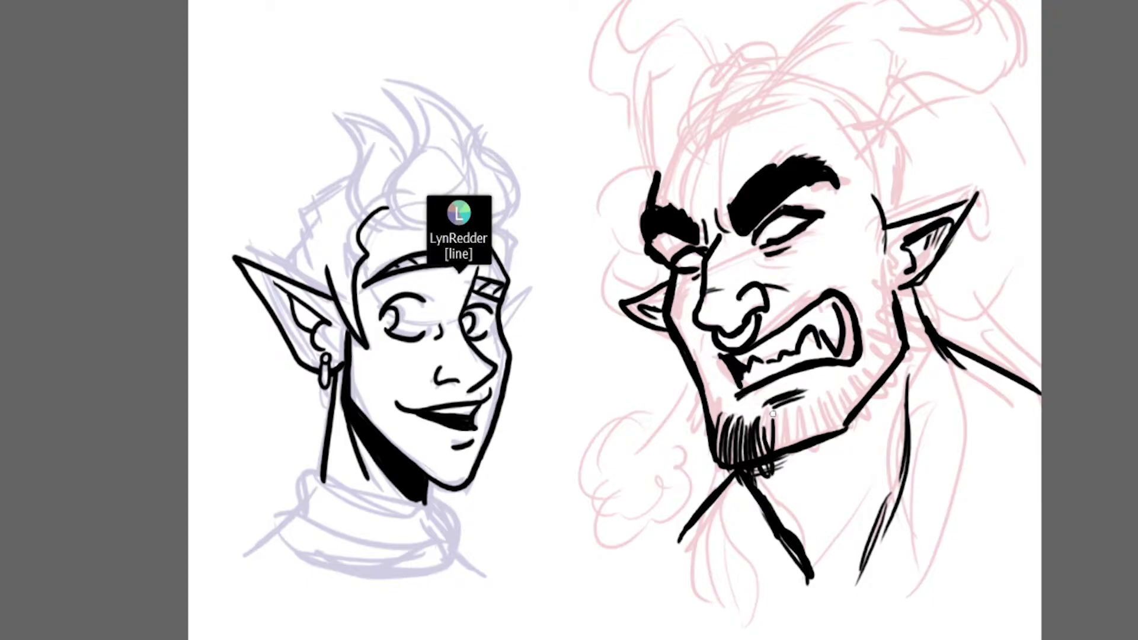
drag(798, 403, 793, 441)
drag(807, 403, 810, 441)
drag(828, 400, 821, 441)
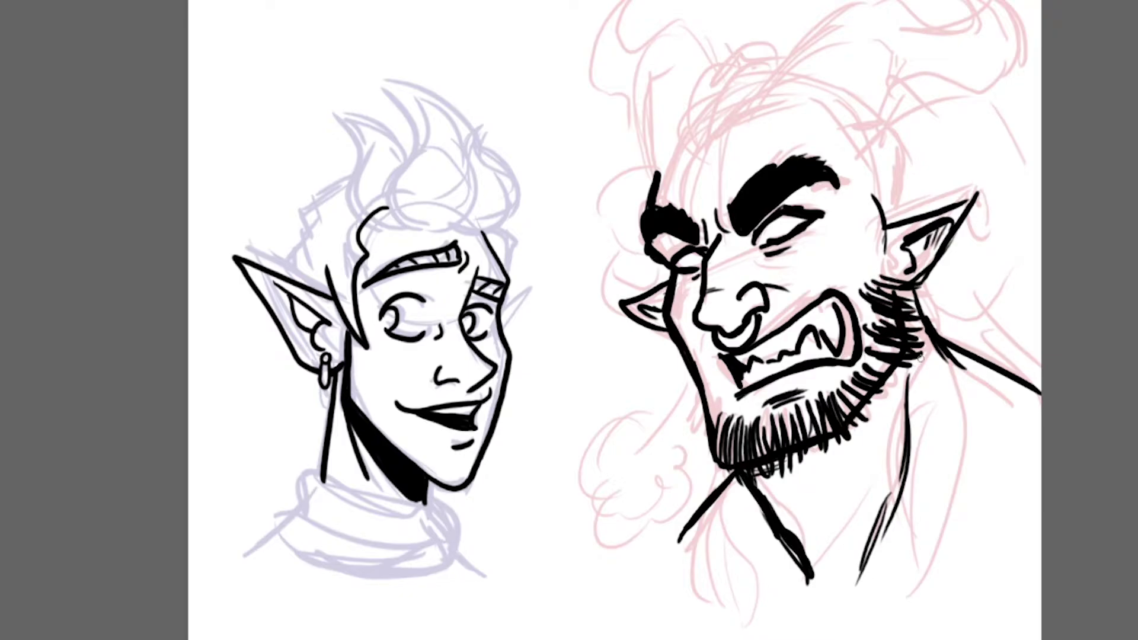
Step: Extend the beard with short hair strokes along the far side of the jaw
drag(717, 417, 706, 451)
mouse_move(711, 407)
mouse_down()
mouse_move(700, 440)
mouse_move(695, 428)
mouse_up()
drag(704, 390, 692, 416)
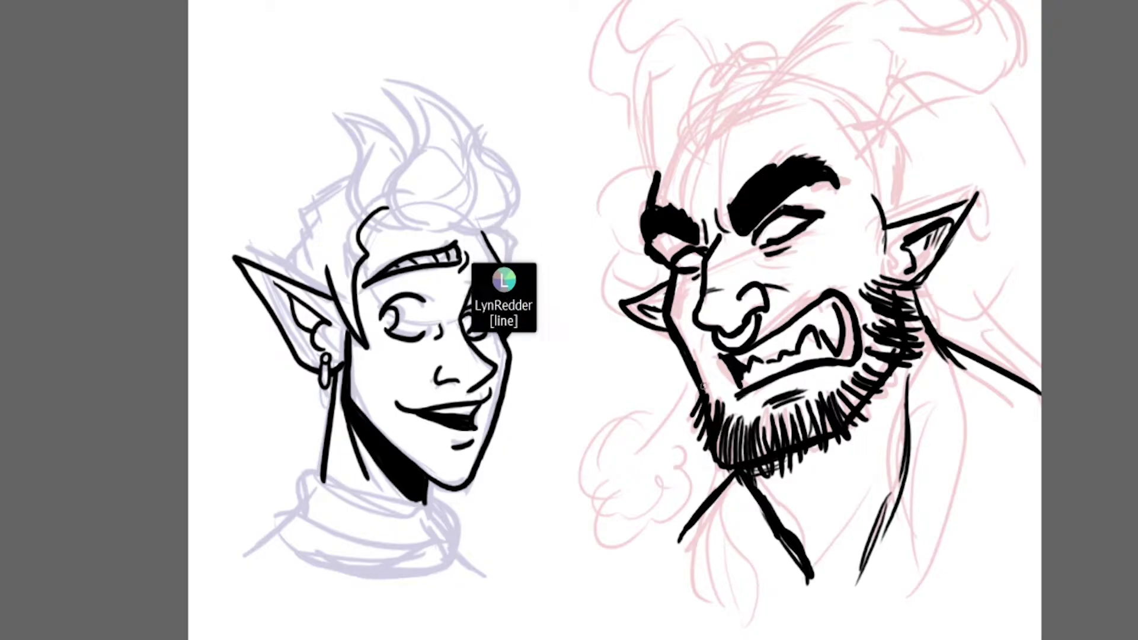
drag(719, 452, 715, 476)
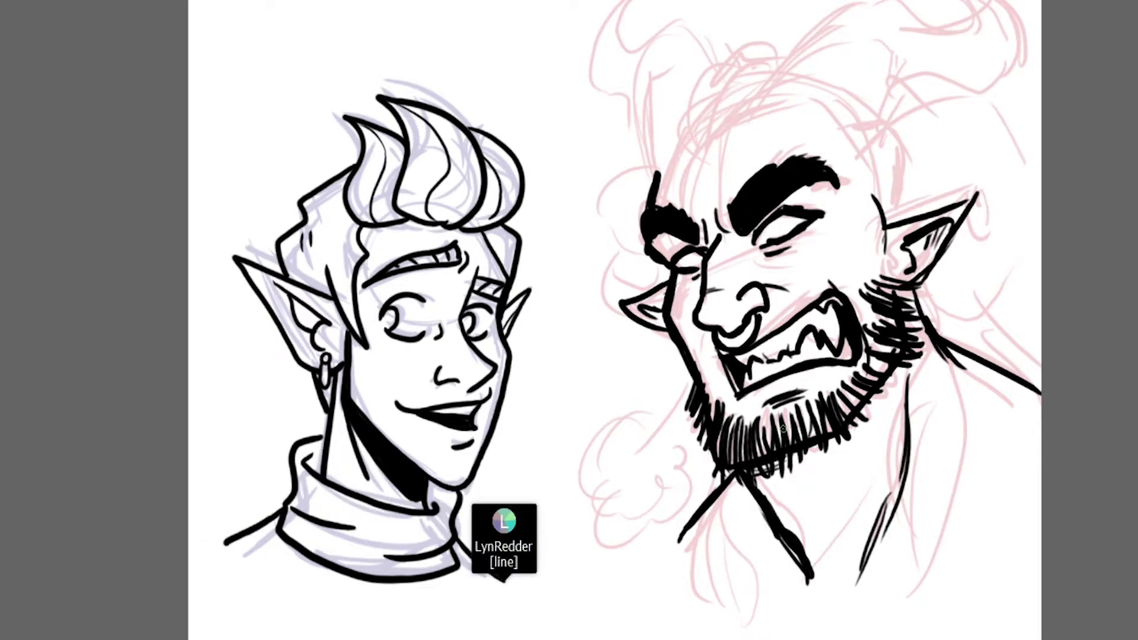
Step: Ink the outline of the large curled horn around the near ear, undoing rough attempts and redrawing the curl
mouse_move(863, 156)
mouse_down()
mouse_move(949, 92)
mouse_move(992, 96)
mouse_move(1022, 152)
mouse_up()
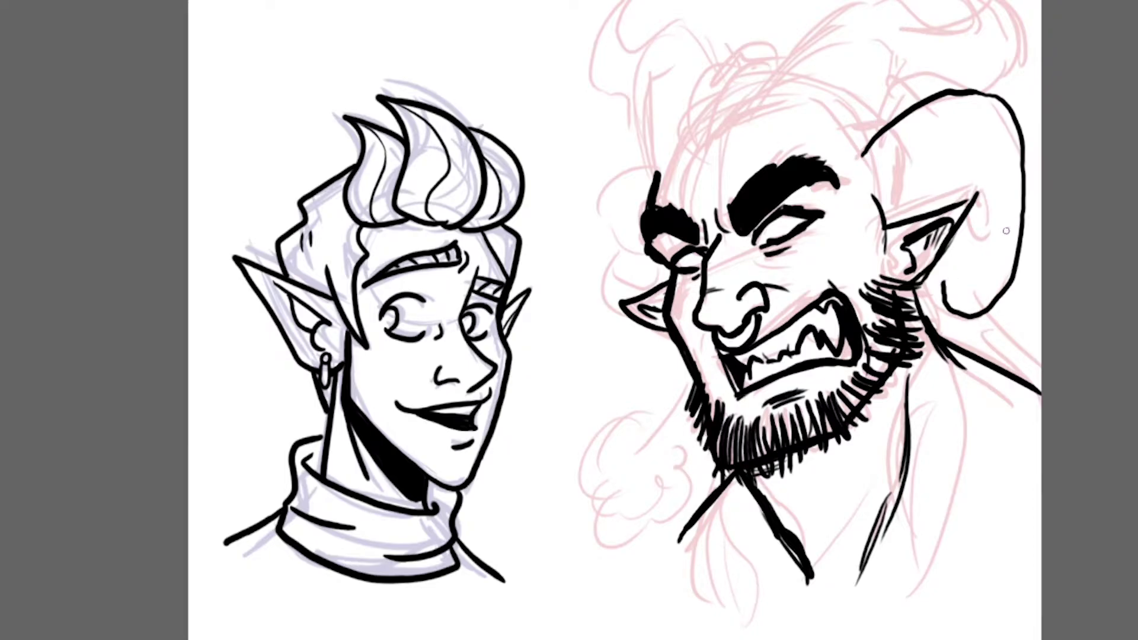
key(ctrl+z)
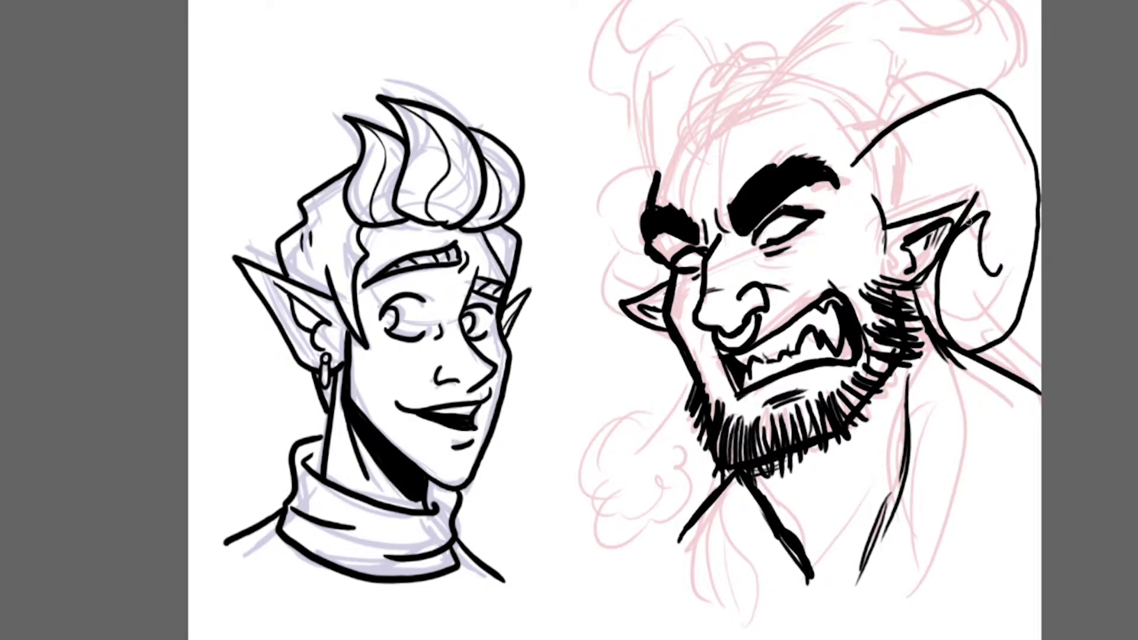
key(ctrl+z)
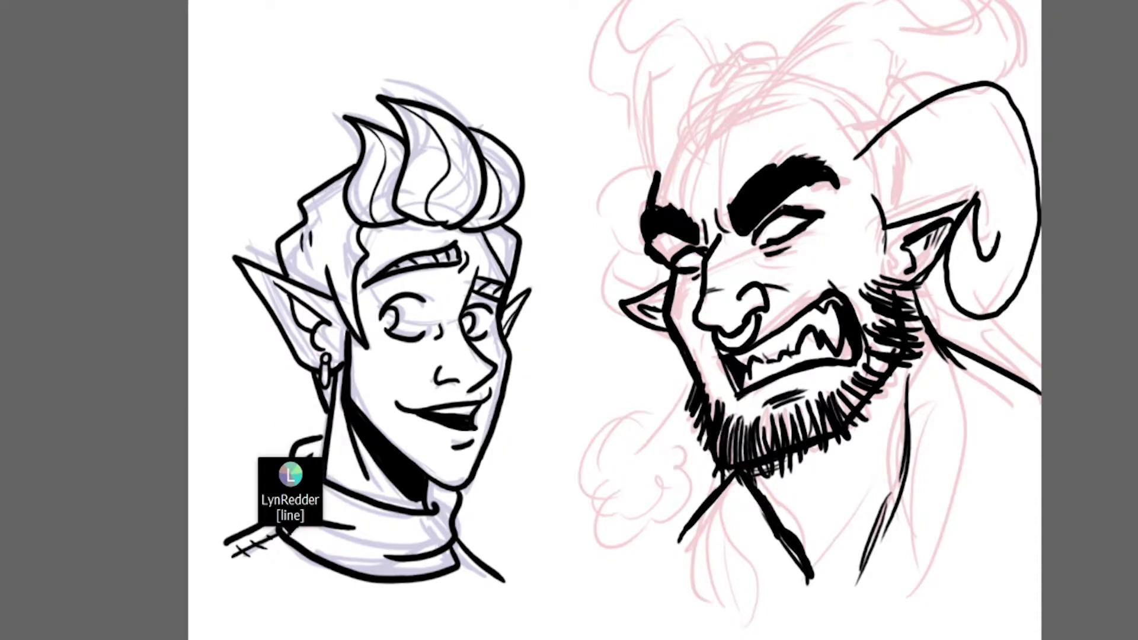
scroll(614, 320, down, 3)
scroll(614, 320, up, 2)
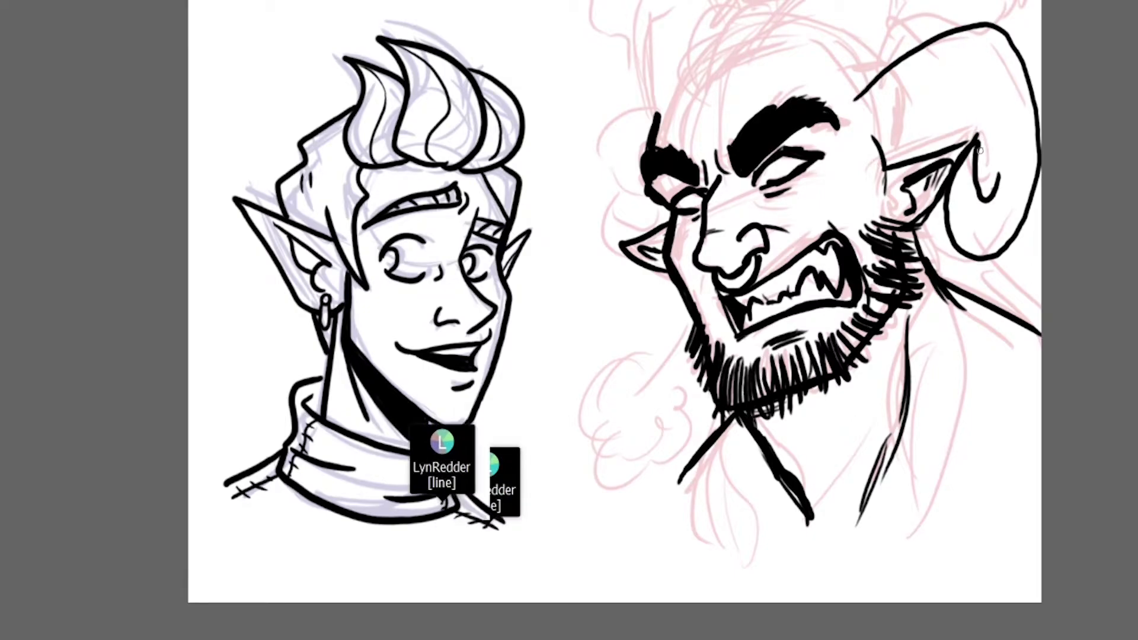
Step: Close the near horn's inner tip and ink the outline of the curled horn around the far ear
drag(991, 163, 979, 140)
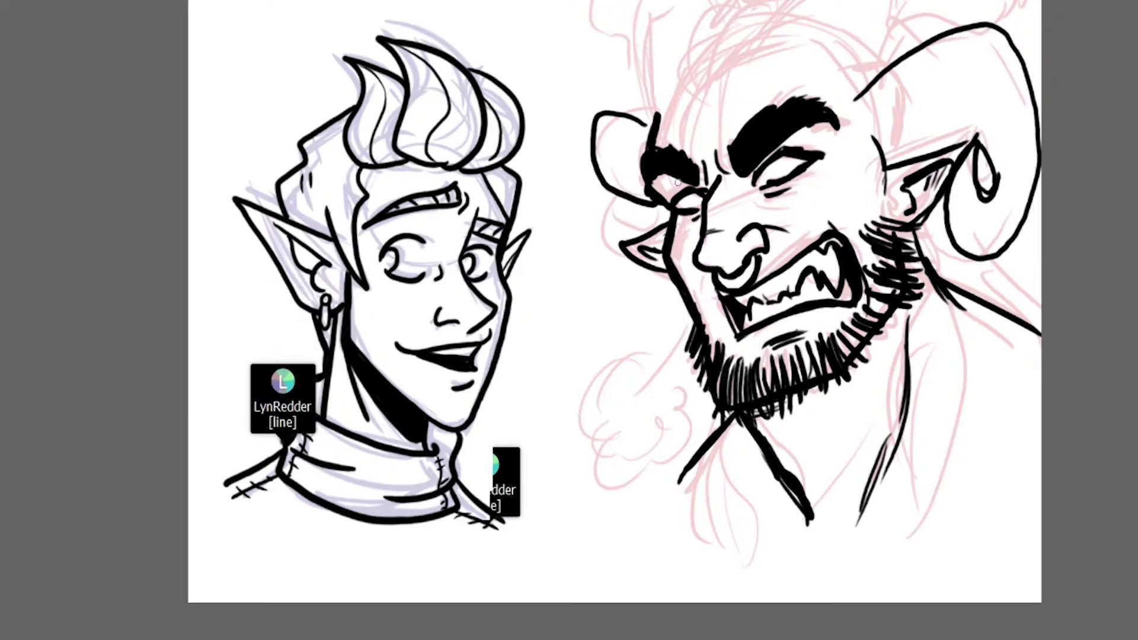
drag(641, 297, 672, 277)
mouse_move(859, 111)
mouse_down()
mouse_move(907, 96)
mouse_move(930, 153)
mouse_up()
drag(934, 130, 941, 72)
mouse_move(1014, 33)
mouse_down()
mouse_move(980, 137)
mouse_move(1037, 90)
mouse_up()
drag(990, 156, 1034, 142)
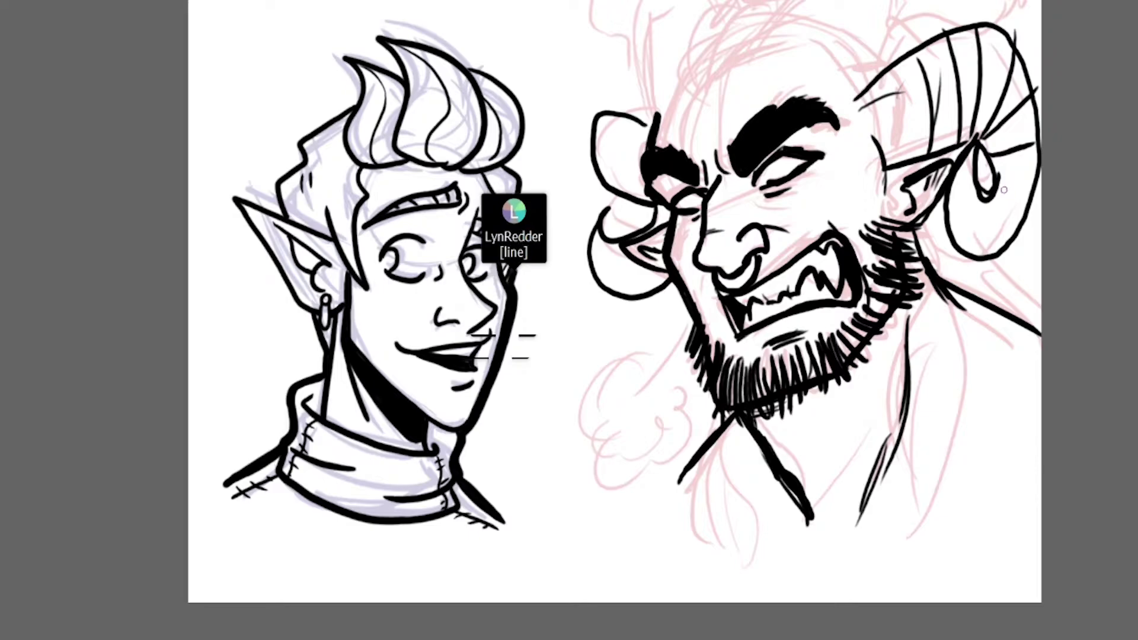
key(ctrl+z)
key(ctrl+z)
key(ctrl+z)
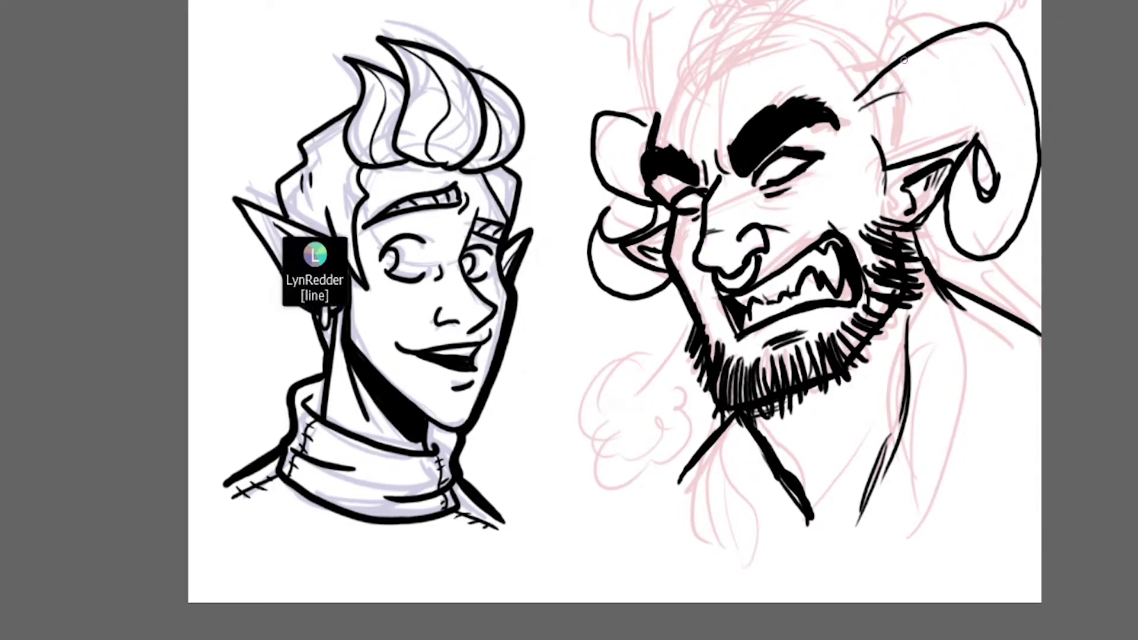
Step: Ink curved ridge lines along the near curled horn, from its base at the temple around to the inner tip
drag(854, 109, 905, 92)
drag(906, 84, 910, 146)
mouse_move(898, 66)
mouse_down()
mouse_move(919, 94)
mouse_move(929, 148)
mouse_up()
mouse_move(928, 50)
mouse_down()
mouse_move(942, 139)
mouse_move(958, 142)
mouse_up()
mouse_move(952, 33)
mouse_down()
mouse_move(965, 138)
mouse_move(989, 138)
mouse_up()
mouse_move(1008, 39)
mouse_down()
mouse_move(1002, 125)
mouse_move(988, 139)
mouse_move(1030, 153)
mouse_move(1029, 200)
mouse_move(1009, 235)
mouse_move(974, 249)
mouse_up()
drag(979, 195, 959, 210)
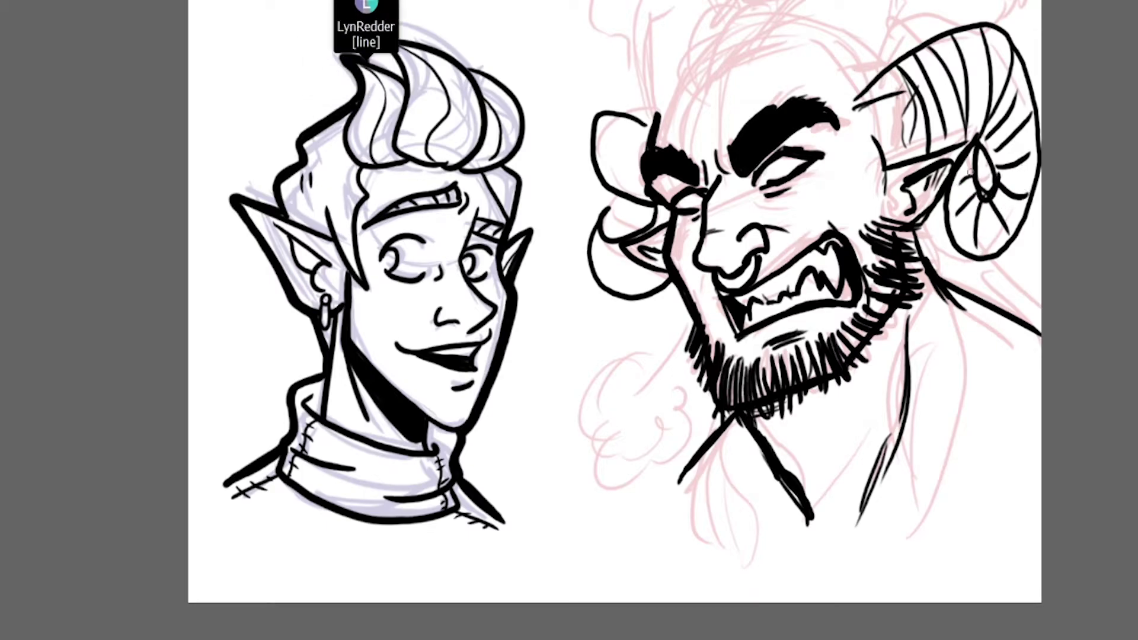
Step: Ink curved ridge lines across the upper and lower parts of the curled horn by the far ear
drag(623, 119, 612, 193)
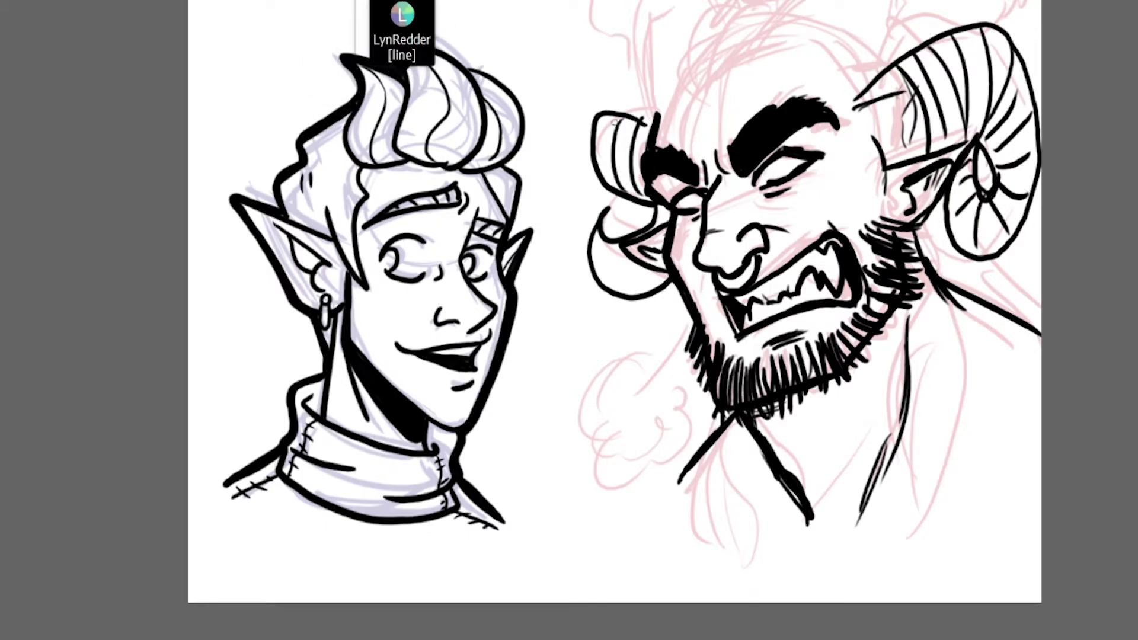
drag(652, 240, 619, 295)
drag(616, 236, 605, 292)
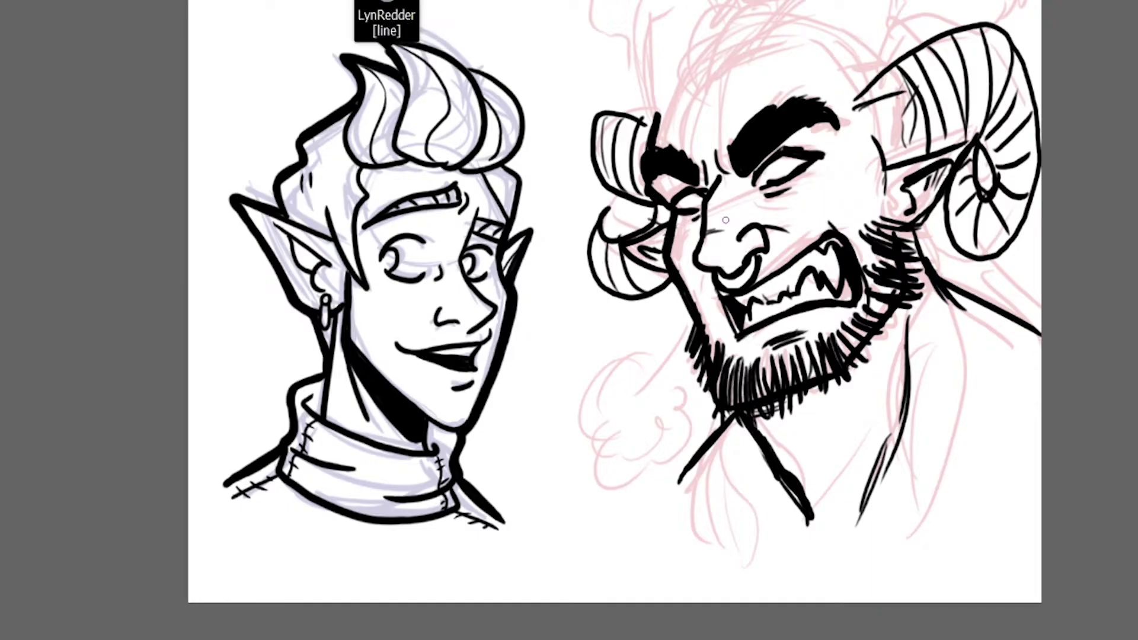
Step: Ink a solid black tuft of hair on top of the head, tapering to a point on the forehead
scroll(726, 220, up, 3)
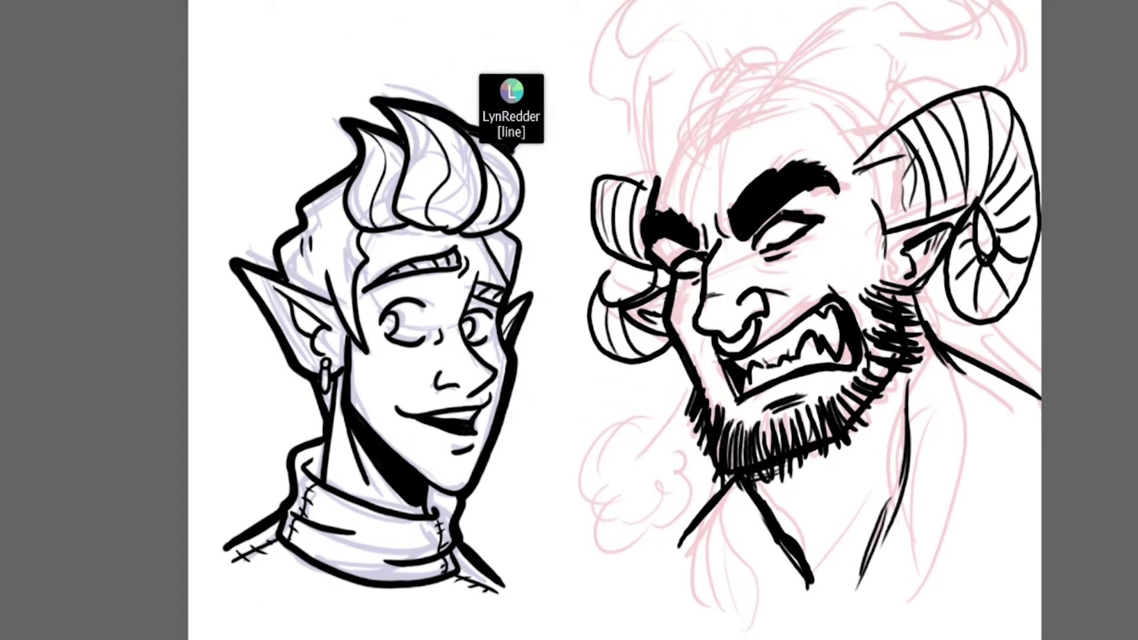
scroll(700, 134, down, 1)
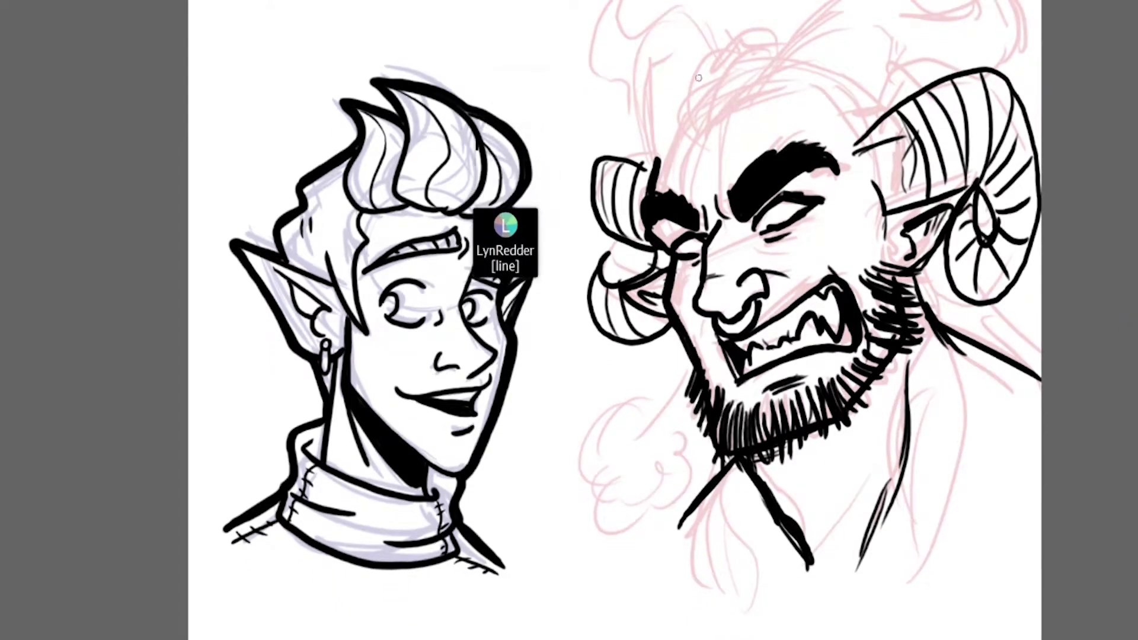
mouse_move(725, 141)
mouse_down()
mouse_move(779, 41)
mouse_move(721, 130)
mouse_up()
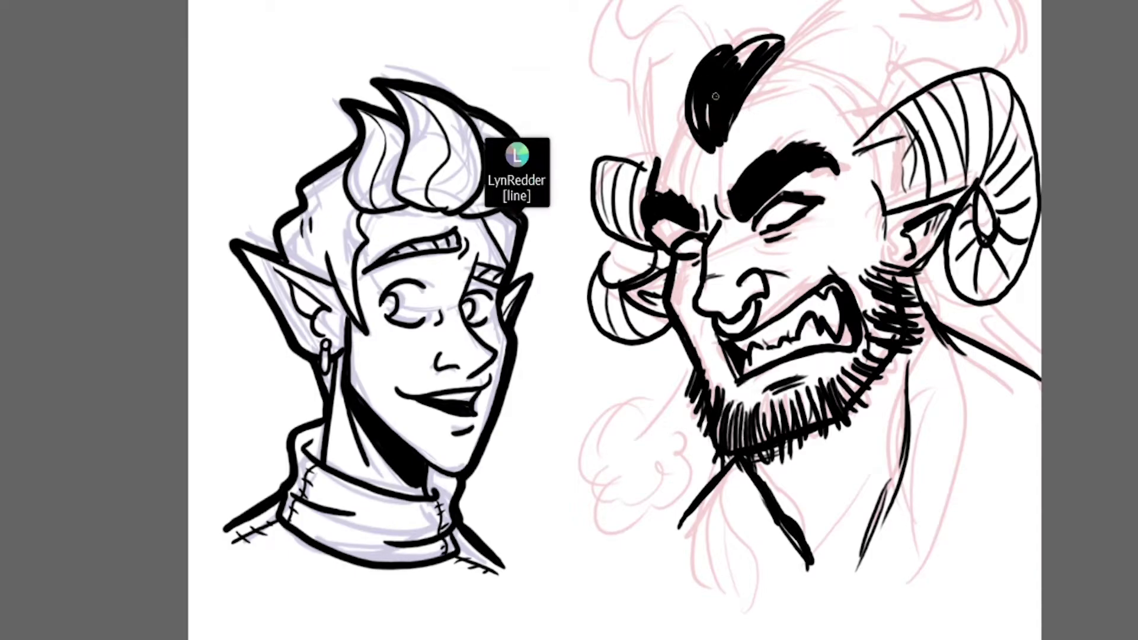
Step: Ink the near upper horn from the hair tuft out to its hooked tip, with curved ridge lines along it
mouse_move(773, 46)
mouse_down()
mouse_move(721, 82)
mouse_move(786, 39)
mouse_up()
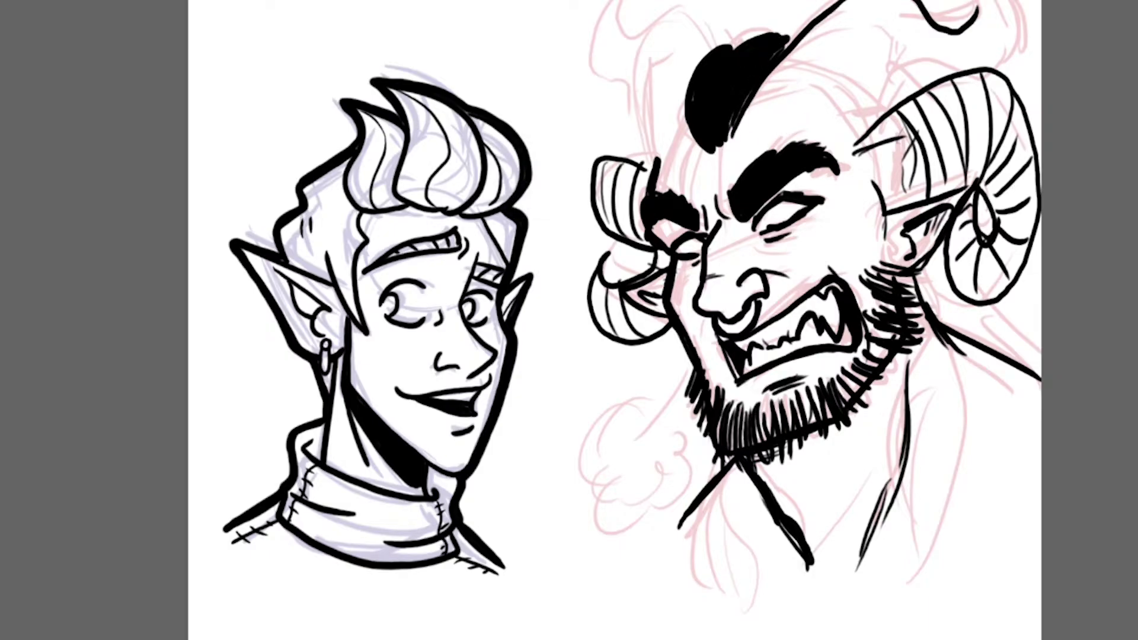
scroll(614, 320, up, 2)
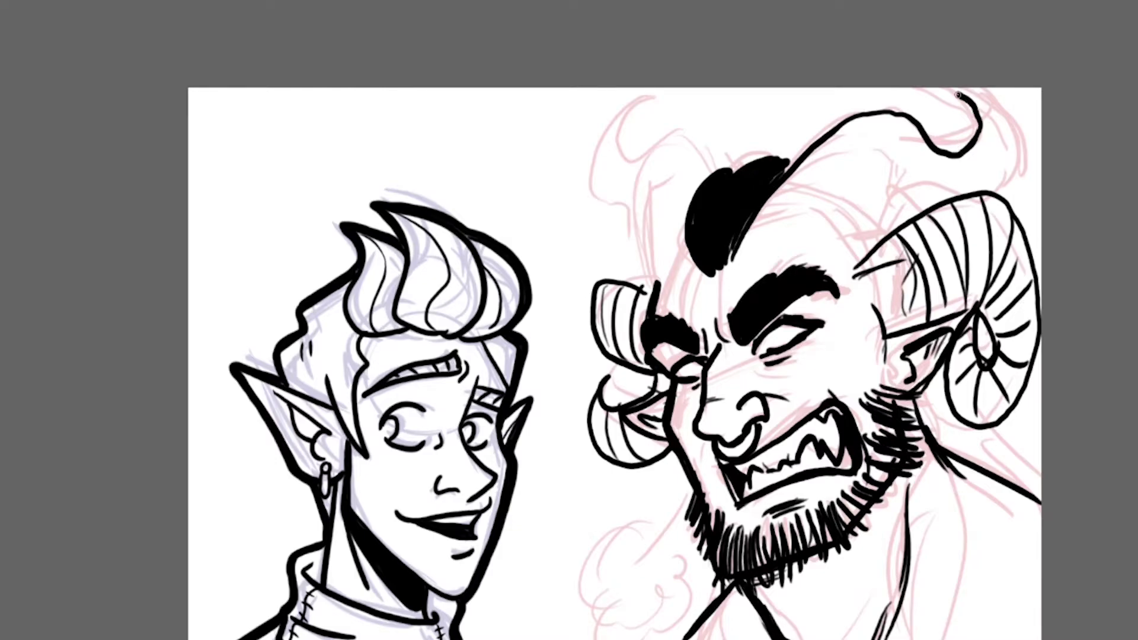
mouse_move(972, 89)
mouse_down()
mouse_move(1016, 116)
mouse_move(1034, 164)
mouse_move(1015, 204)
mouse_up()
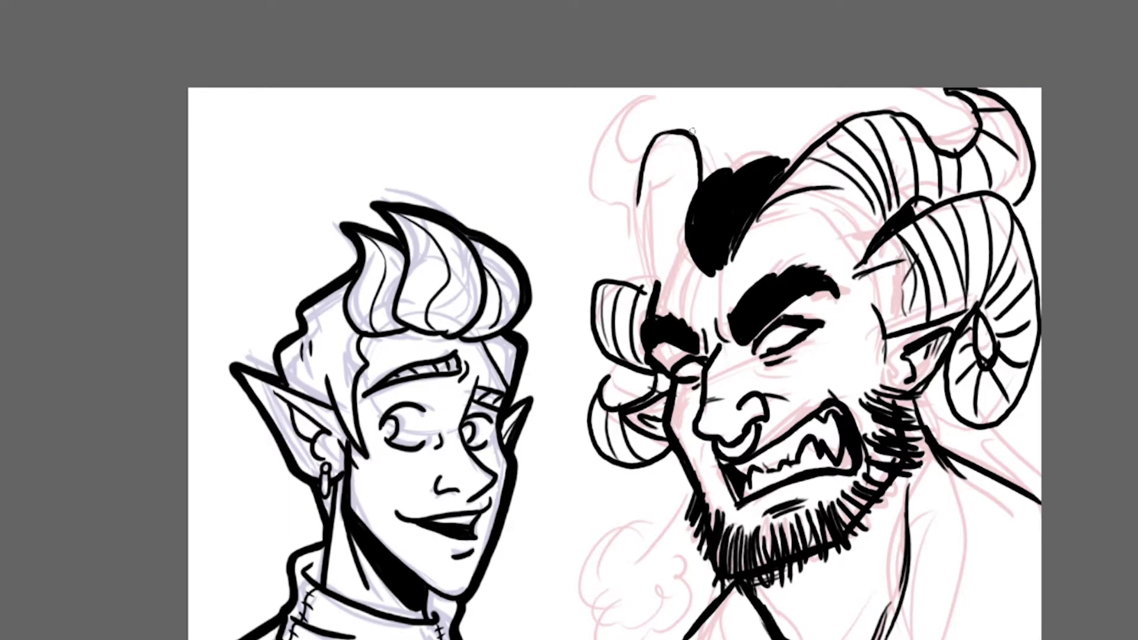
Step: Ink the far upper horn with its ridges and hooked tip, and thicken the edge of the black hair tuft
drag(680, 147, 710, 174)
mouse_move(703, 183)
mouse_down()
mouse_move(645, 236)
mouse_move(642, 205)
mouse_up()
mouse_move(689, 153)
mouse_down()
mouse_move(662, 161)
mouse_move(664, 118)
mouse_up()
mouse_move(665, 117)
mouse_down()
mouse_move(616, 161)
mouse_move(629, 206)
mouse_up()
drag(629, 157, 622, 178)
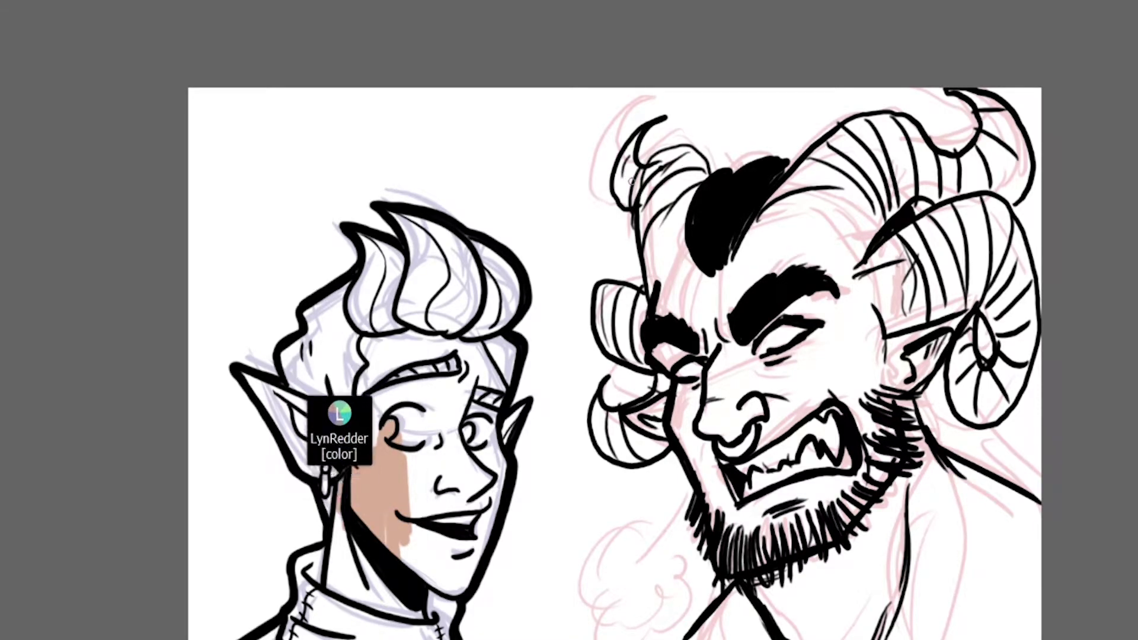
mouse_move(696, 194)
mouse_down()
mouse_move(692, 260)
mouse_move(720, 273)
mouse_up()
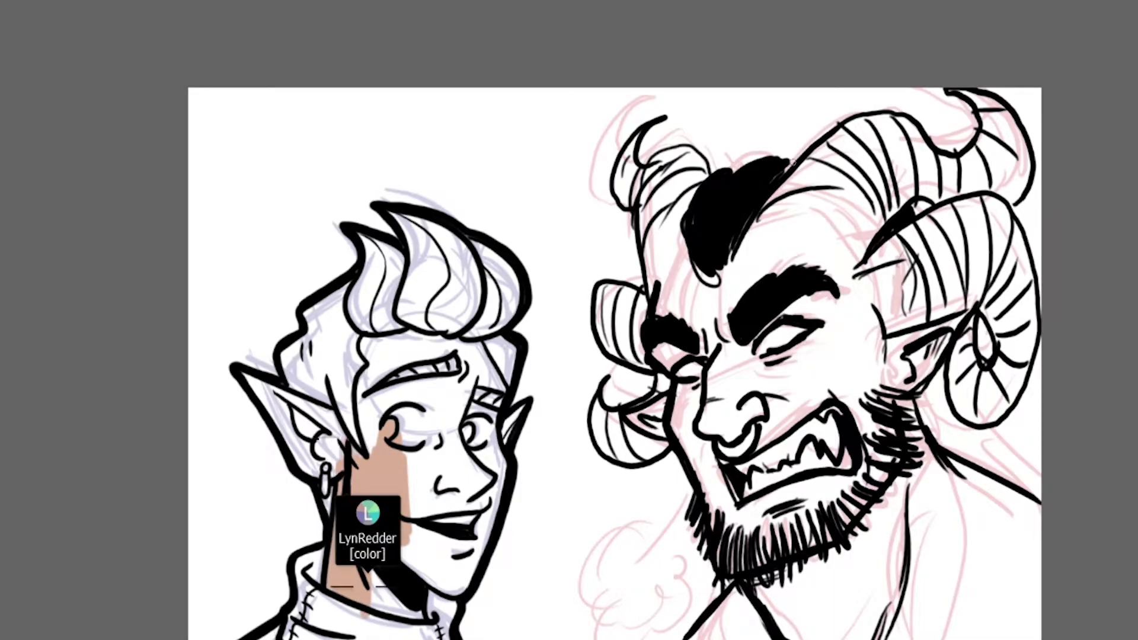
Step: Ink the long lock of hair falling from behind the near ear down over the shoulder
scroll(793, 162, down, 3)
mouse_move(921, 288)
mouse_down()
mouse_move(961, 356)
mouse_move(939, 575)
mouse_move(934, 524)
mouse_move(976, 329)
mouse_move(940, 314)
mouse_up()
drag(939, 269, 965, 351)
drag(953, 308, 973, 354)
drag(954, 305, 985, 359)
mouse_move(963, 315)
mouse_down()
mouse_move(989, 374)
mouse_move(933, 489)
mouse_up()
drag(983, 393, 951, 472)
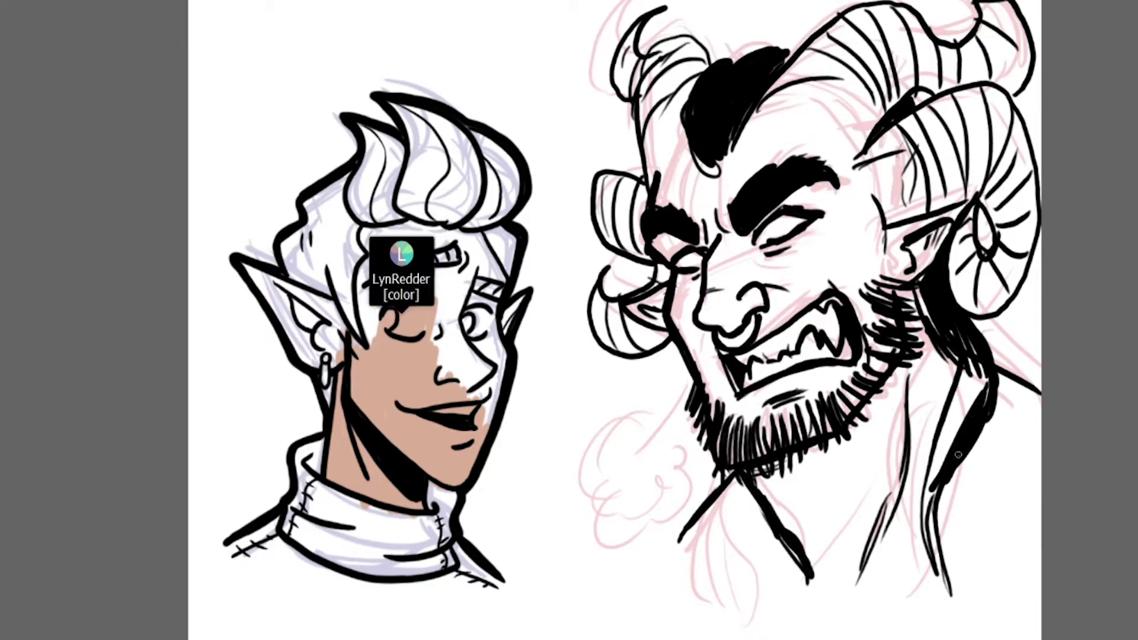
Step: Fill the near hair lock with dense black strokes and add tapered strands at its lower end
drag(979, 362, 982, 405)
drag(976, 359, 956, 440)
drag(955, 392, 941, 461)
drag(950, 406, 933, 480)
drag(940, 437, 930, 486)
drag(938, 444, 927, 517)
drag(932, 467, 936, 577)
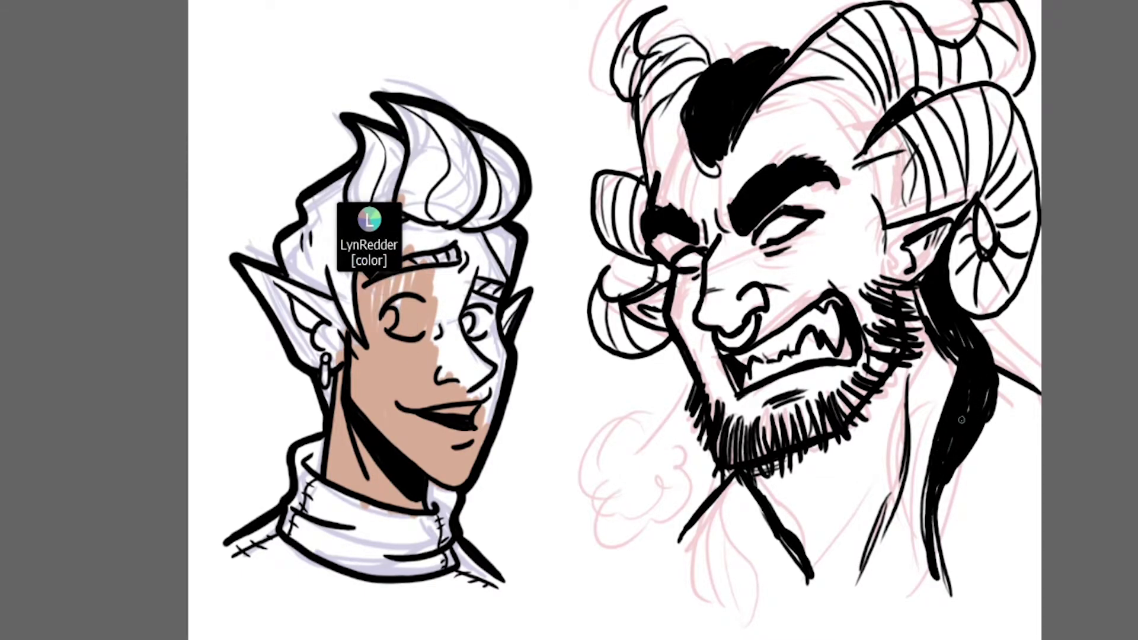
drag(947, 472, 937, 559)
drag(945, 475, 970, 547)
drag(958, 464, 965, 526)
drag(1000, 379, 968, 493)
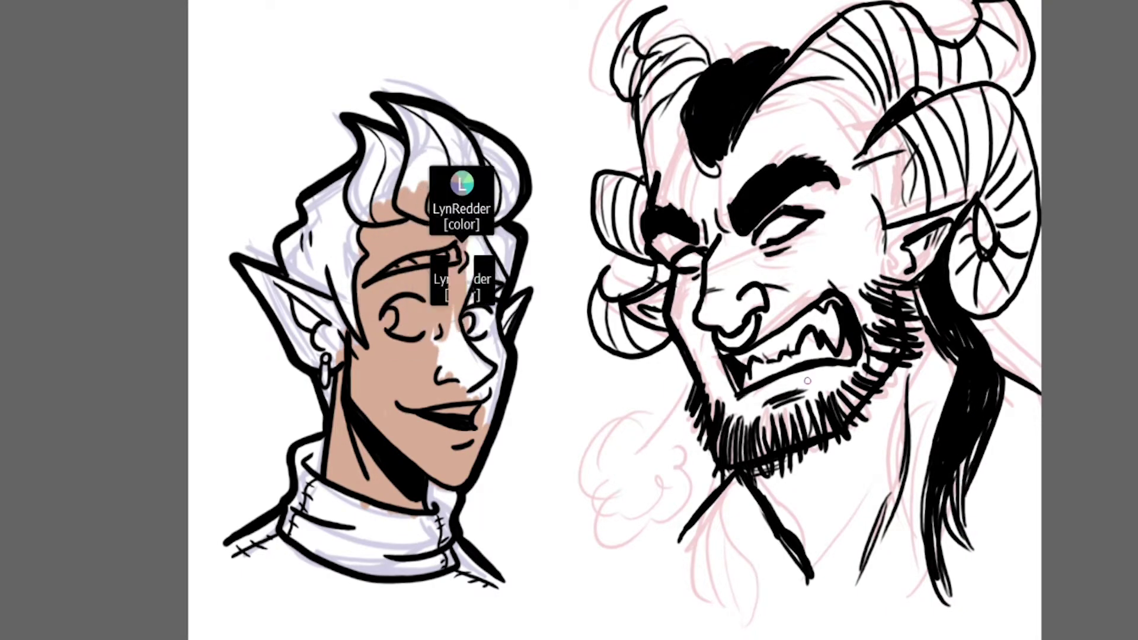
Step: Ink the long black lock of hair on the far side, from the jaw down past the neck in tapered strands
drag(690, 413, 682, 542)
mouse_move(695, 440)
mouse_down()
mouse_move(720, 584)
mouse_move(737, 574)
mouse_up()
drag(713, 468, 753, 573)
drag(736, 514, 761, 547)
mouse_move(730, 487)
mouse_down()
mouse_move(763, 543)
mouse_move(770, 610)
mouse_up()
drag(735, 523, 763, 594)
drag(719, 535, 744, 569)
drag(702, 446, 697, 502)
drag(696, 413, 689, 457)
mouse_move(700, 474)
mouse_down()
mouse_move(720, 573)
mouse_move(695, 563)
mouse_move(733, 614)
mouse_up()
drag(722, 544, 744, 585)
drag(723, 522, 737, 555)
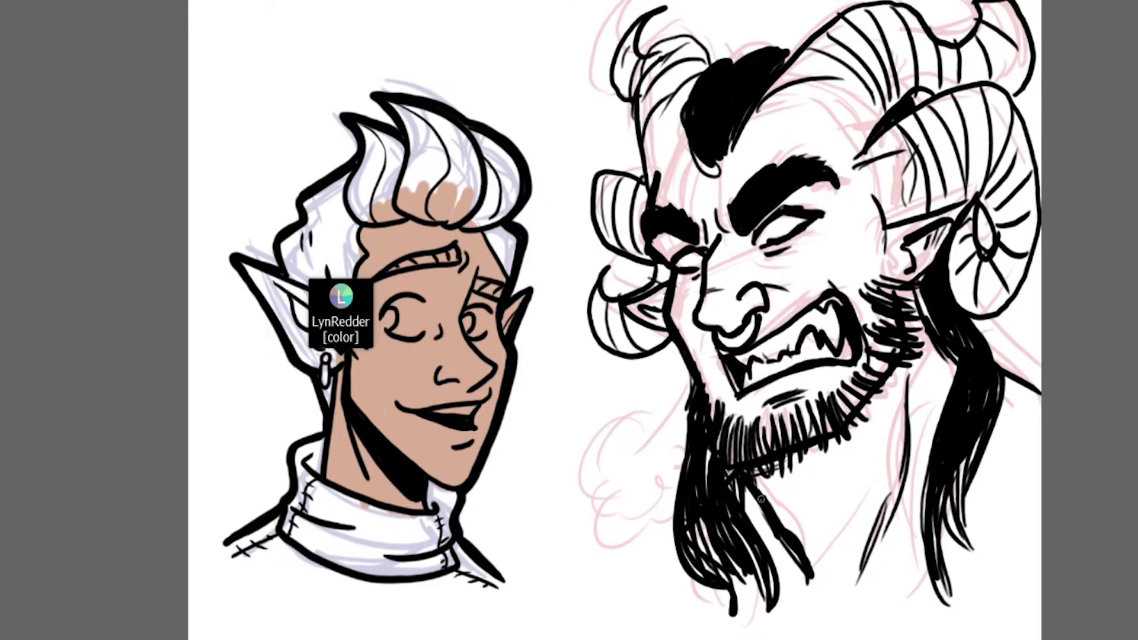
Step: Ink black hair behind the near shoulder, from below the curled horn to the canvas edge
drag(984, 315, 1026, 369)
drag(981, 322, 1017, 368)
drag(982, 331, 1040, 392)
mouse_move(1001, 316)
mouse_down()
mouse_move(1054, 393)
mouse_move(1040, 382)
mouse_up()
drag(1028, 377, 1041, 396)
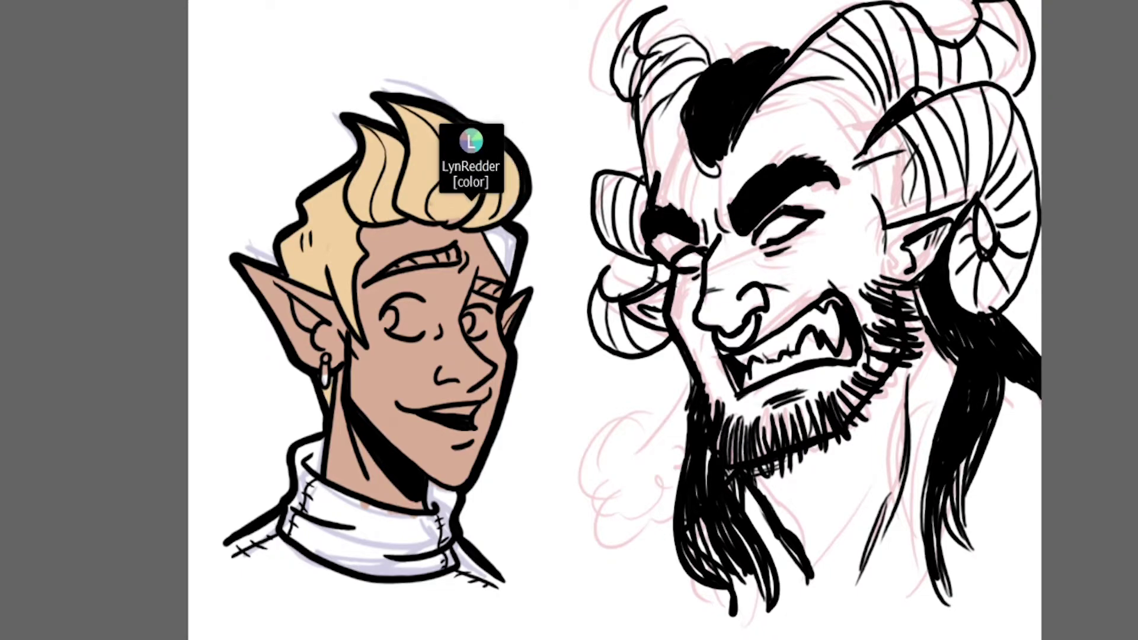
Step: Paint flat red skin over the neck, shoulders, jaw, ears and the far side of the bearded character's face
mouse_move(771, 115)
mouse_down()
mouse_move(711, 231)
mouse_move(752, 204)
mouse_move(815, 211)
mouse_move(907, 178)
mouse_move(872, 249)
mouse_move(889, 279)
mouse_move(958, 205)
mouse_move(877, 297)
mouse_move(880, 332)
mouse_move(946, 383)
mouse_move(956, 359)
mouse_move(916, 533)
mouse_move(877, 468)
mouse_move(890, 379)
mouse_move(830, 481)
mouse_move(827, 386)
mouse_move(747, 427)
mouse_move(688, 314)
mouse_move(712, 368)
mouse_move(697, 324)
mouse_move(725, 480)
mouse_move(771, 534)
mouse_move(813, 521)
mouse_move(856, 587)
mouse_move(877, 584)
mouse_move(978, 468)
mouse_move(939, 536)
mouse_move(1015, 435)
mouse_move(865, 593)
mouse_move(1020, 486)
mouse_move(1008, 593)
mouse_move(800, 590)
mouse_move(954, 594)
mouse_move(877, 609)
mouse_up()
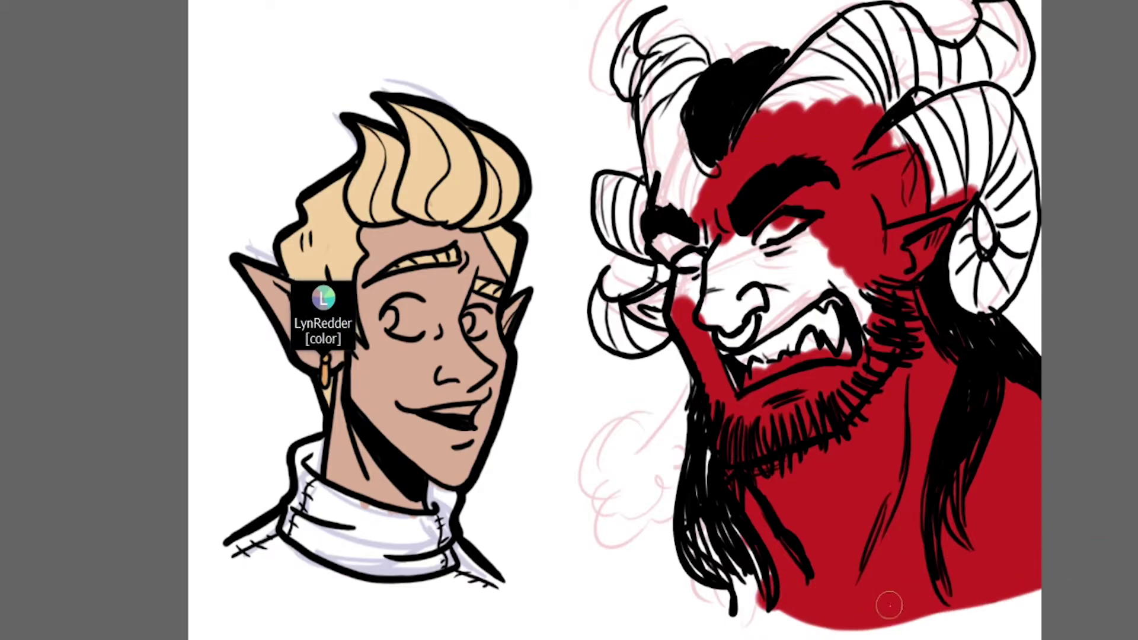
mouse_move(782, 553)
mouse_down()
mouse_move(741, 587)
mouse_move(717, 570)
mouse_move(763, 554)
mouse_move(771, 617)
mouse_up()
drag(691, 257, 683, 317)
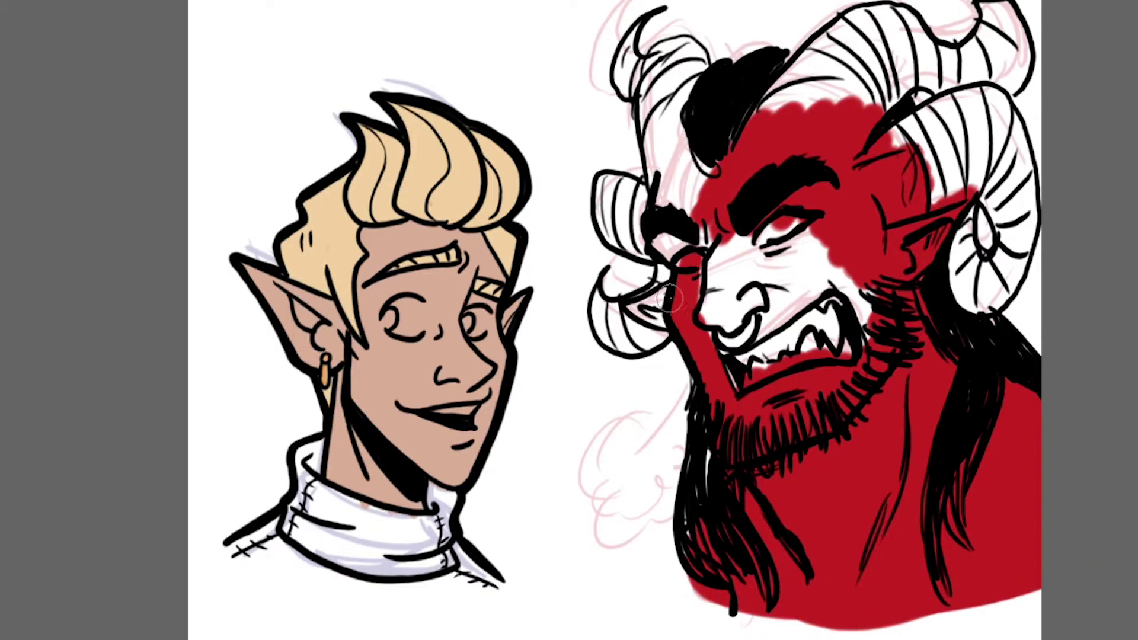
mouse_move(692, 268)
mouse_down()
mouse_move(662, 239)
mouse_move(665, 134)
mouse_move(650, 129)
mouse_move(670, 144)
mouse_move(691, 212)
mouse_move(712, 138)
mouse_move(662, 47)
mouse_move(654, 139)
mouse_move(675, 104)
mouse_move(704, 172)
mouse_up()
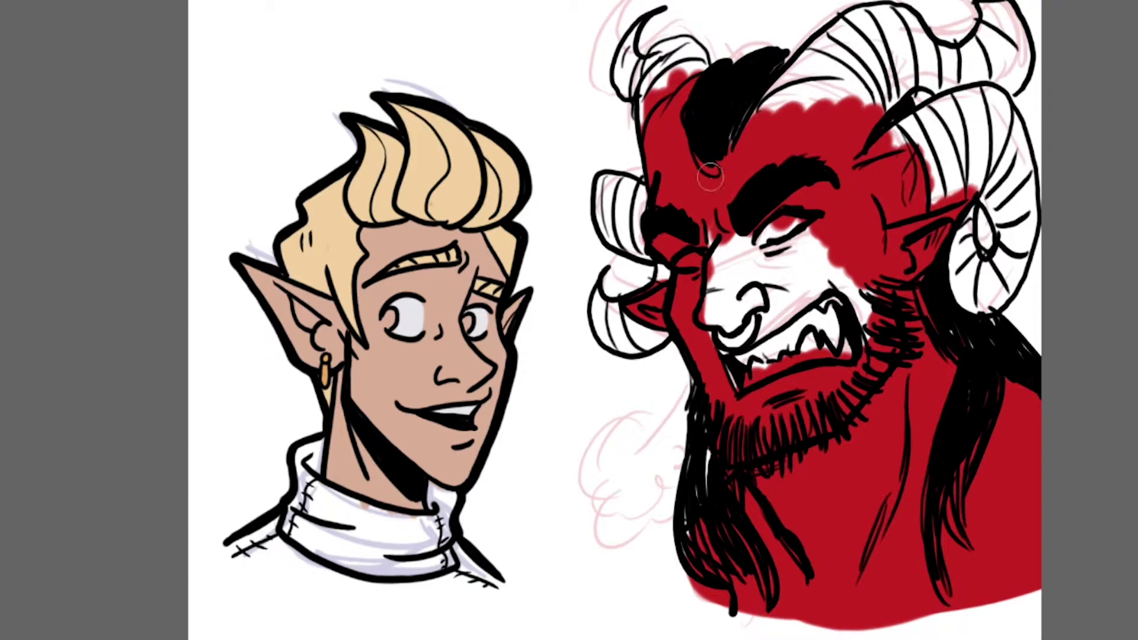
Step: Fill the remaining white areas of the forehead, near temple, cheek, nose and mouth with the same red
mouse_move(758, 113)
mouse_down()
mouse_move(830, 89)
mouse_move(860, 107)
mouse_move(812, 59)
mouse_move(824, 53)
mouse_move(870, 90)
mouse_up()
drag(882, 140, 903, 166)
mouse_move(770, 237)
mouse_down()
mouse_move(794, 309)
mouse_move(818, 284)
mouse_move(879, 270)
mouse_up()
mouse_move(821, 386)
mouse_down()
mouse_move(759, 249)
mouse_move(714, 314)
mouse_move(708, 264)
mouse_move(724, 216)
mouse_move(736, 295)
mouse_up()
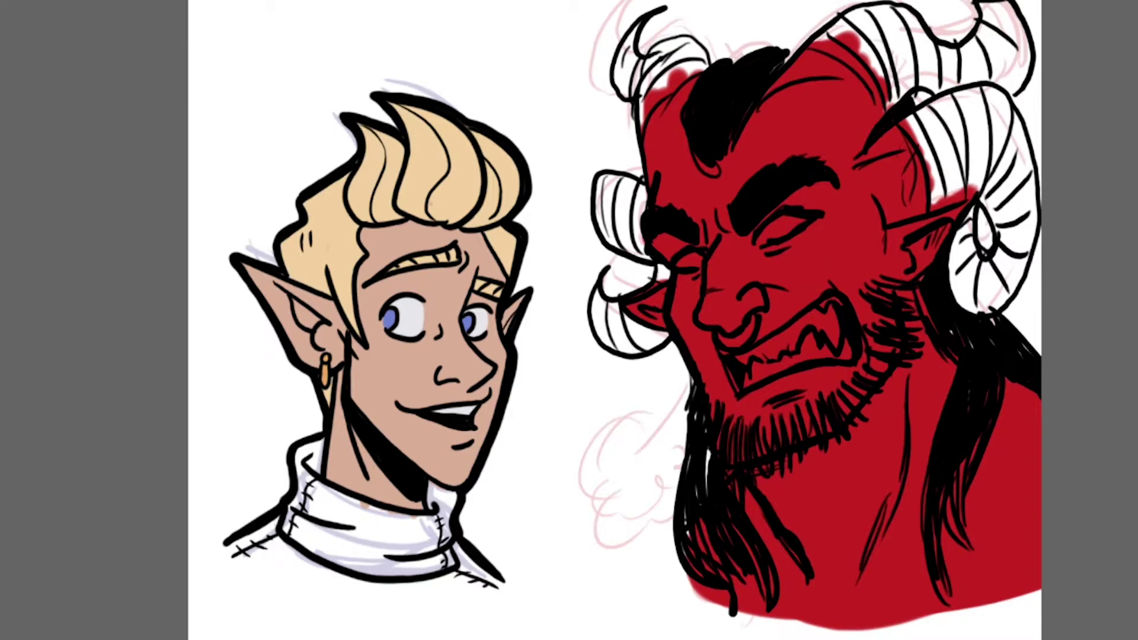
Step: Color the curled horn by the near ear and the near upper horn with flat dark red
mouse_move(911, 122)
mouse_down()
mouse_move(940, 169)
mouse_move(949, 133)
mouse_move(945, 184)
mouse_move(937, 162)
mouse_up()
mouse_move(934, 208)
mouse_down()
mouse_move(994, 170)
mouse_move(992, 191)
mouse_move(975, 181)
mouse_move(999, 209)
mouse_move(998, 279)
mouse_move(1018, 213)
mouse_move(1007, 279)
mouse_move(1018, 202)
mouse_move(1024, 242)
mouse_move(1014, 148)
mouse_move(1027, 194)
mouse_move(1010, 124)
mouse_move(986, 95)
mouse_move(925, 120)
mouse_move(967, 174)
mouse_move(1005, 160)
mouse_move(1010, 135)
mouse_move(1007, 155)
mouse_move(989, 110)
mouse_up()
mouse_move(1008, 228)
mouse_down()
mouse_move(962, 252)
mouse_move(973, 308)
mouse_move(1009, 275)
mouse_move(1004, 294)
mouse_move(1010, 284)
mouse_move(971, 272)
mouse_move(963, 247)
mouse_move(977, 197)
mouse_move(972, 279)
mouse_move(958, 252)
mouse_move(965, 225)
mouse_move(957, 268)
mouse_up()
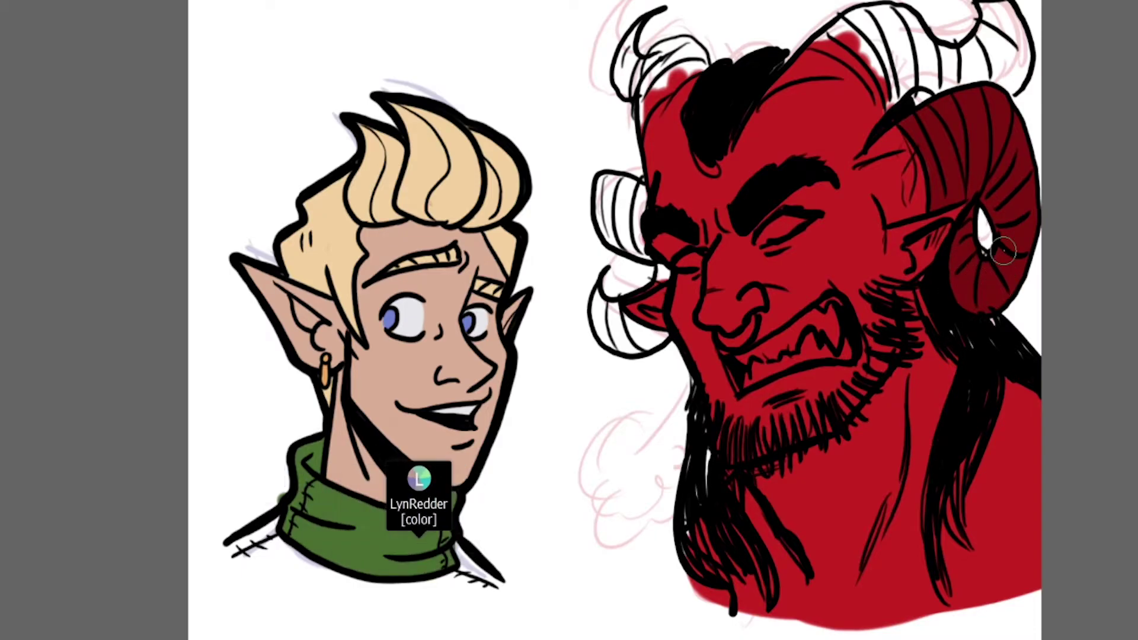
mouse_move(853, 40)
mouse_down()
mouse_move(862, 65)
mouse_move(845, 55)
mouse_move(867, 49)
mouse_move(892, 116)
mouse_move(907, 56)
mouse_move(897, 22)
mouse_move(814, 43)
mouse_move(885, 21)
mouse_up()
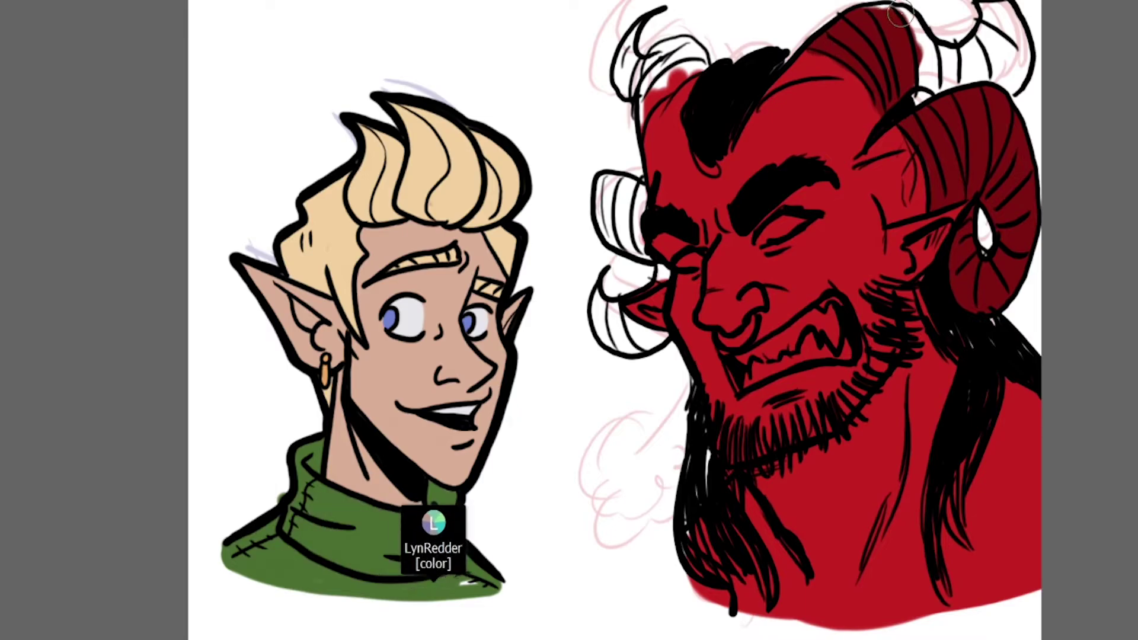
mouse_move(899, 17)
mouse_down()
mouse_move(927, 70)
mouse_move(955, 86)
mouse_move(1000, 91)
mouse_move(1017, 61)
mouse_move(997, 93)
mouse_move(1017, 43)
mouse_move(1006, 22)
mouse_move(1019, 51)
mouse_up()
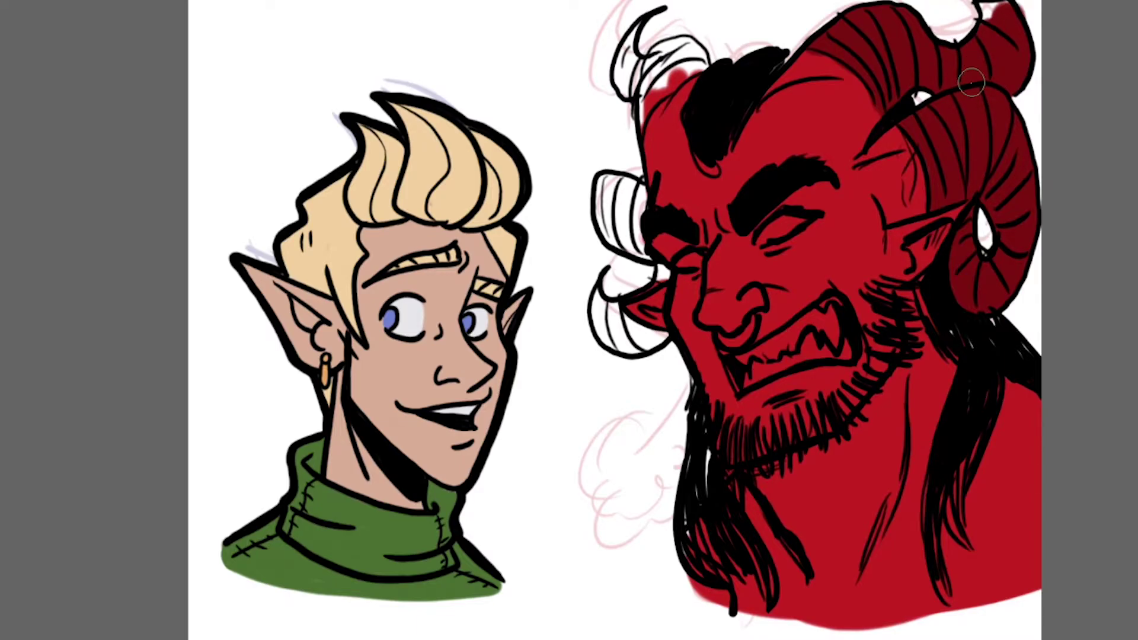
Step: Color the far upper horn and the curled horn by the far ear with the same dark red
scroll(615, 320, up, 1)
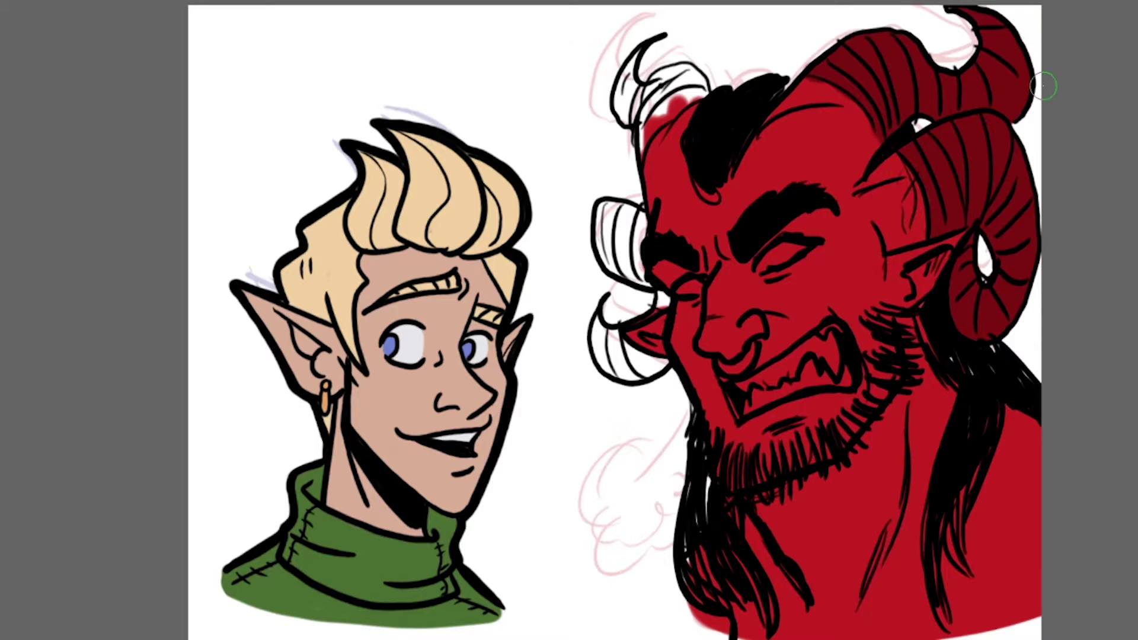
mouse_move(644, 107)
mouse_down()
mouse_move(647, 151)
mouse_move(644, 124)
mouse_move(691, 102)
mouse_up()
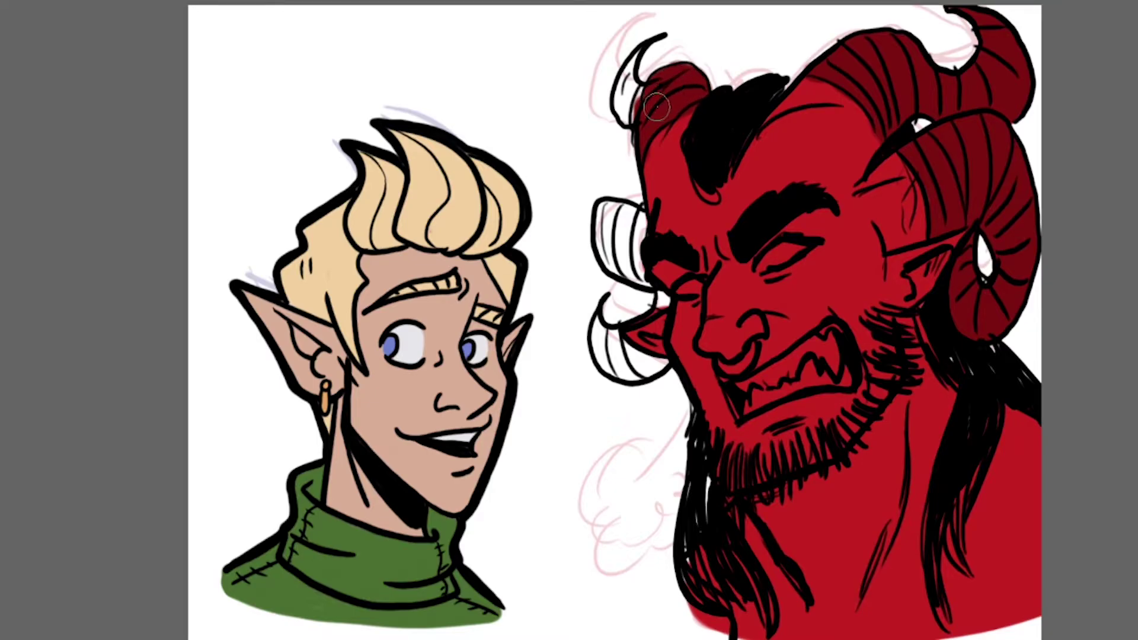
drag(645, 108, 633, 102)
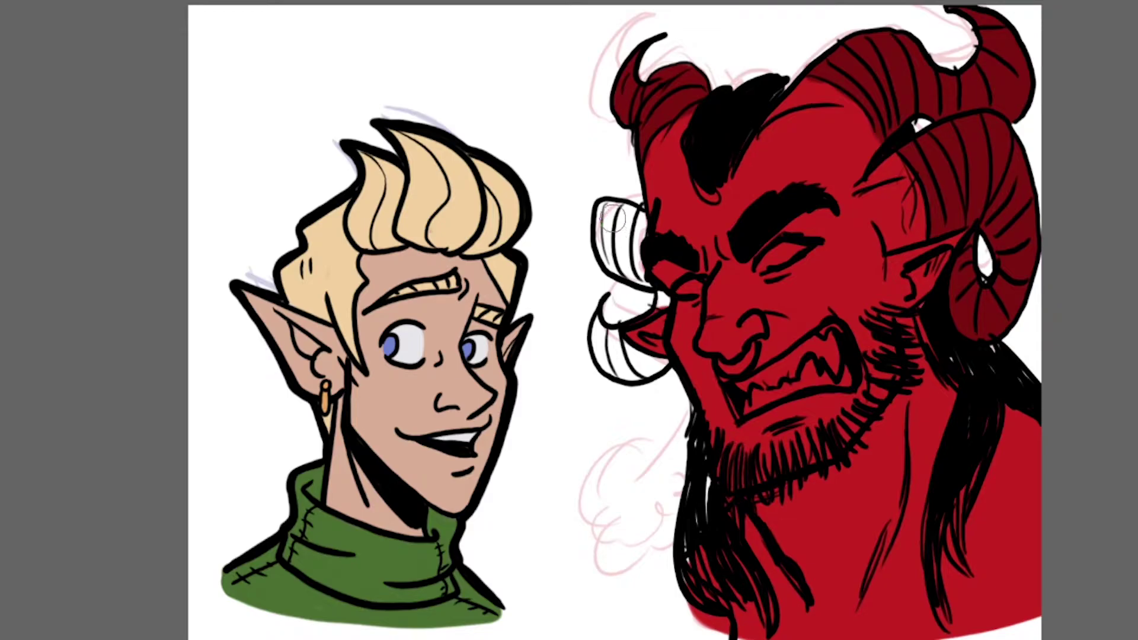
drag(613, 218, 630, 229)
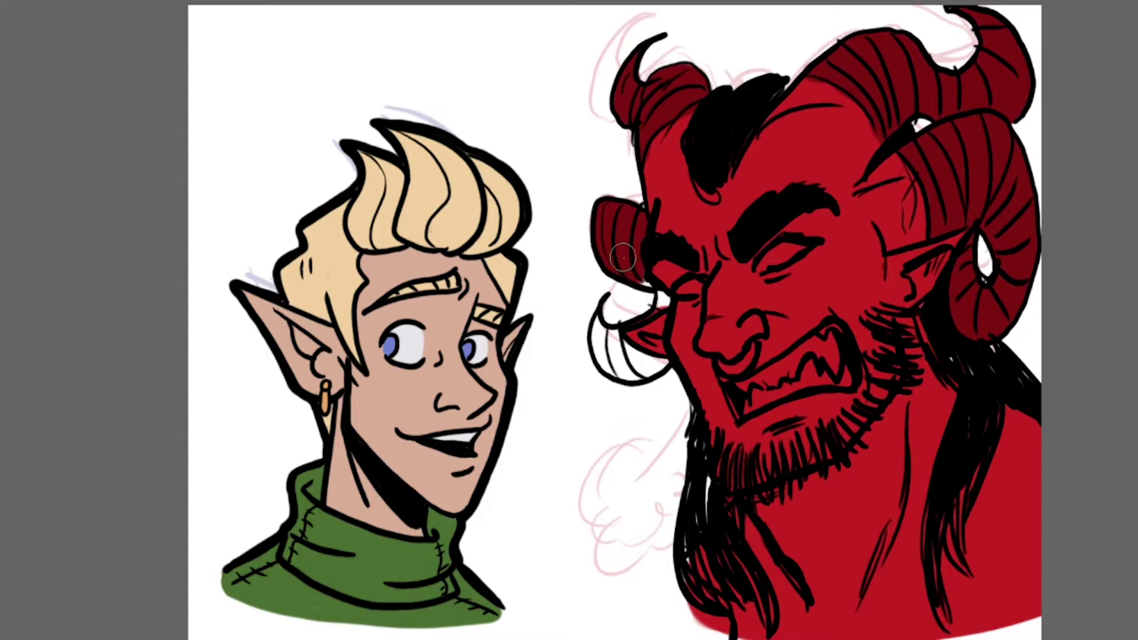
mouse_move(653, 311)
mouse_down()
mouse_move(600, 314)
mouse_move(616, 353)
mouse_up()
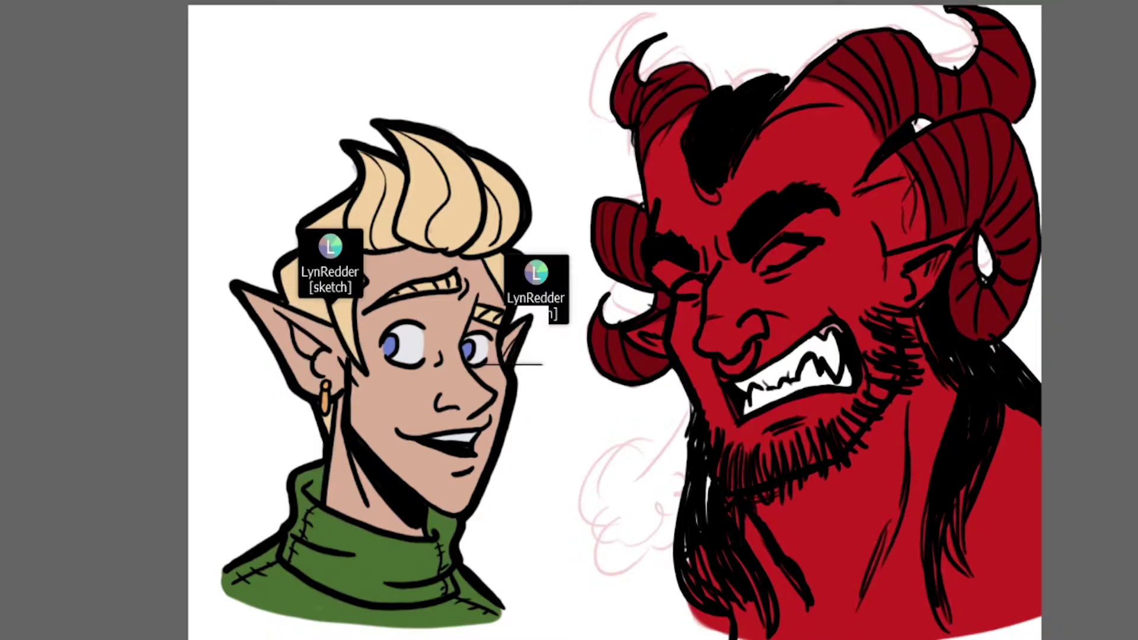
Step: Paint a bright red glow with light centers into both eyes of the horned character
drag(797, 249, 771, 261)
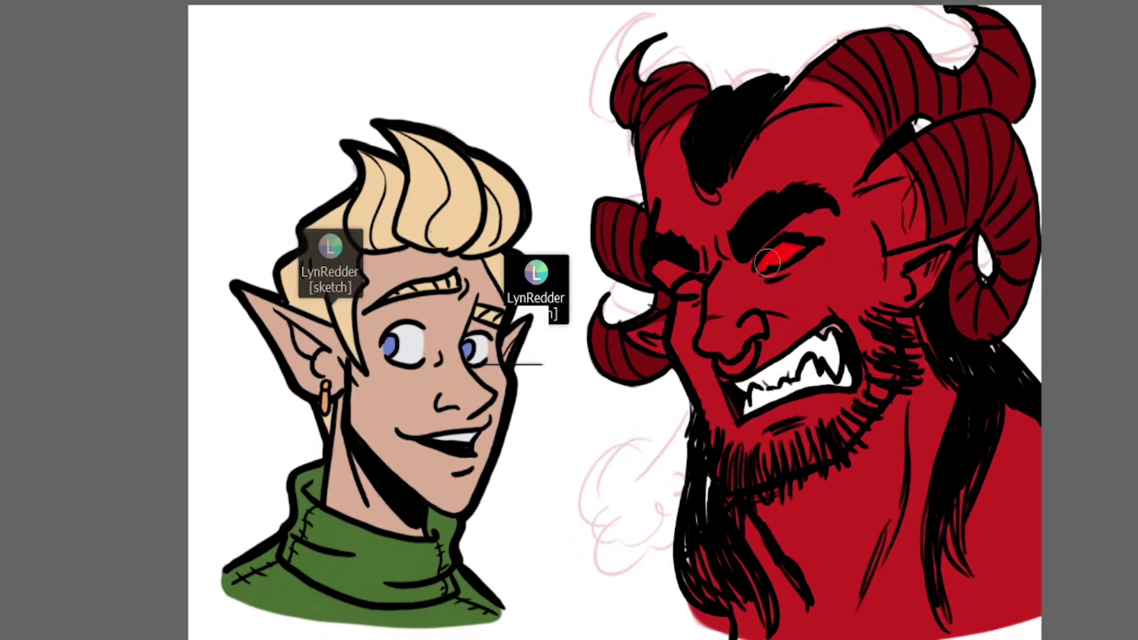
drag(685, 288, 695, 291)
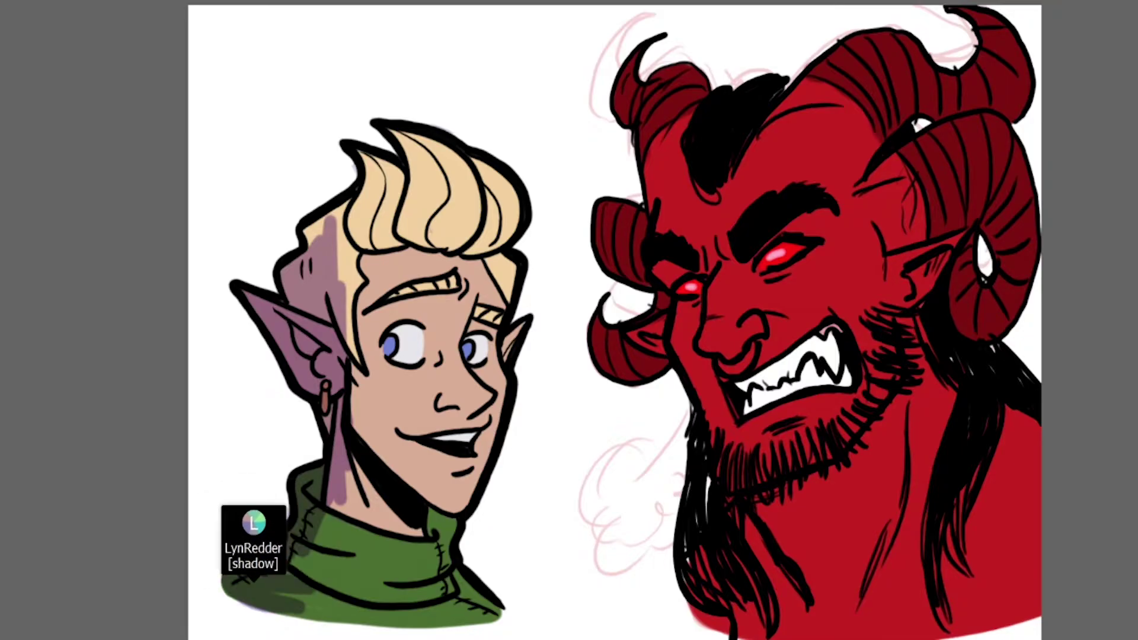
Step: Color the horned character's nose ring gold and draw a gray puff of breath beside his beard
mouse_move(723, 366)
mouse_down()
mouse_move(745, 360)
mouse_move(737, 367)
mouse_move(752, 343)
mouse_move(728, 371)
mouse_up()
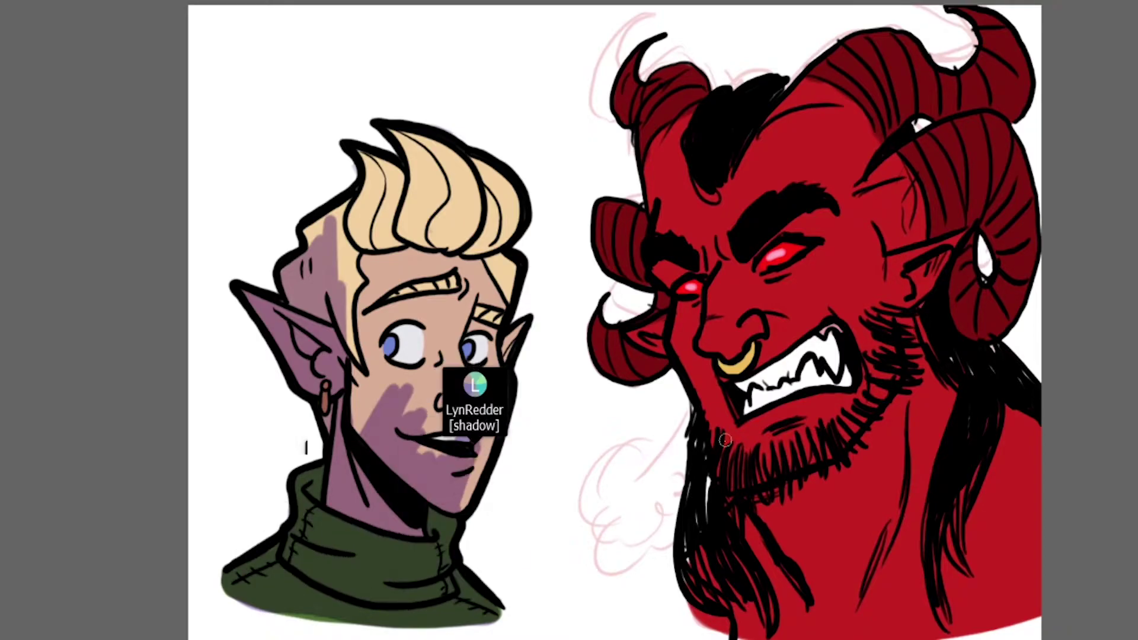
mouse_move(690, 484)
mouse_down()
mouse_move(632, 529)
mouse_move(593, 540)
mouse_move(645, 547)
mouse_up()
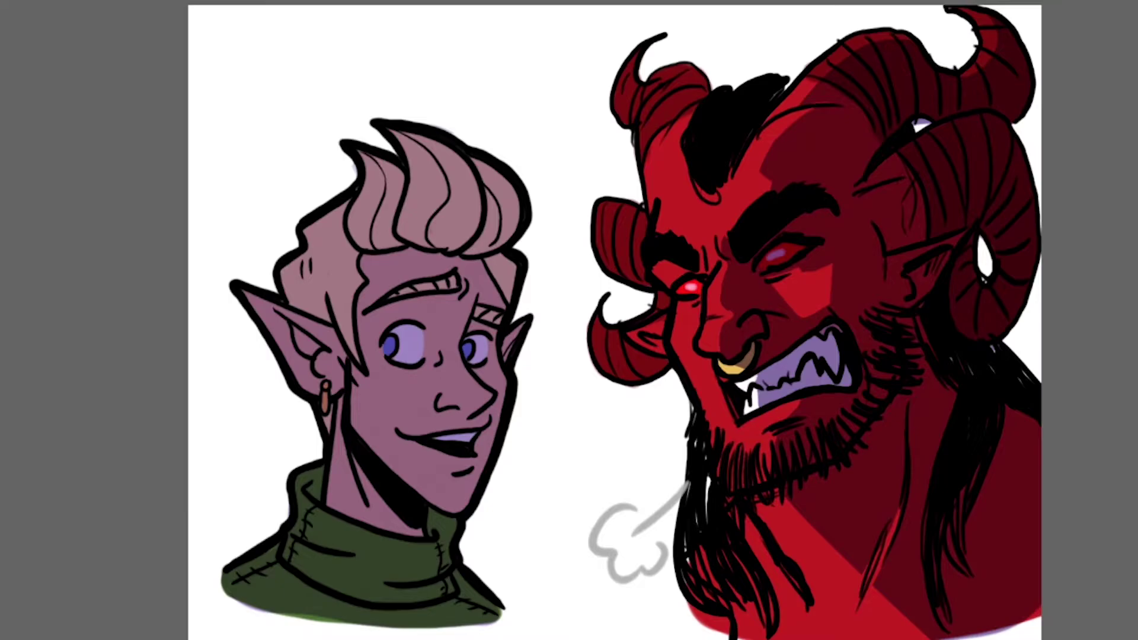
Step: Carve the lit areas out of the purple shadow on the blond elf's hair, face, neck, ear and green collar
mouse_move(360, 230)
mouse_down()
mouse_move(329, 205)
mouse_move(387, 259)
mouse_up()
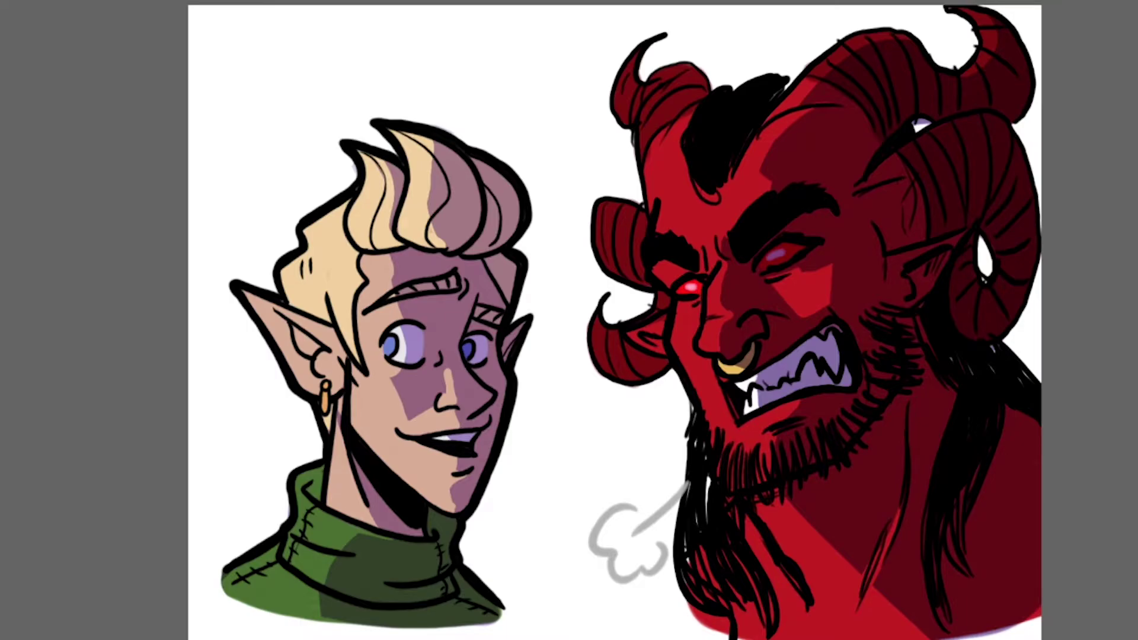
Step: Select the canvas area across its full width, enclosing both finished characters
scroll(615, 320, down, 1)
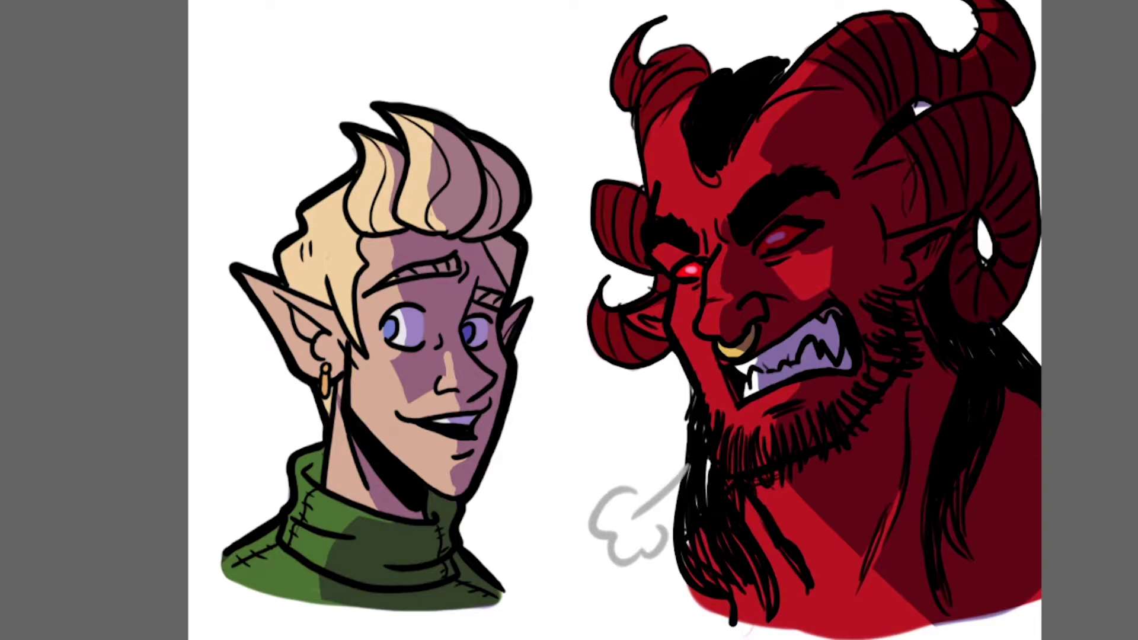
drag(171, 1, 1089, 639)
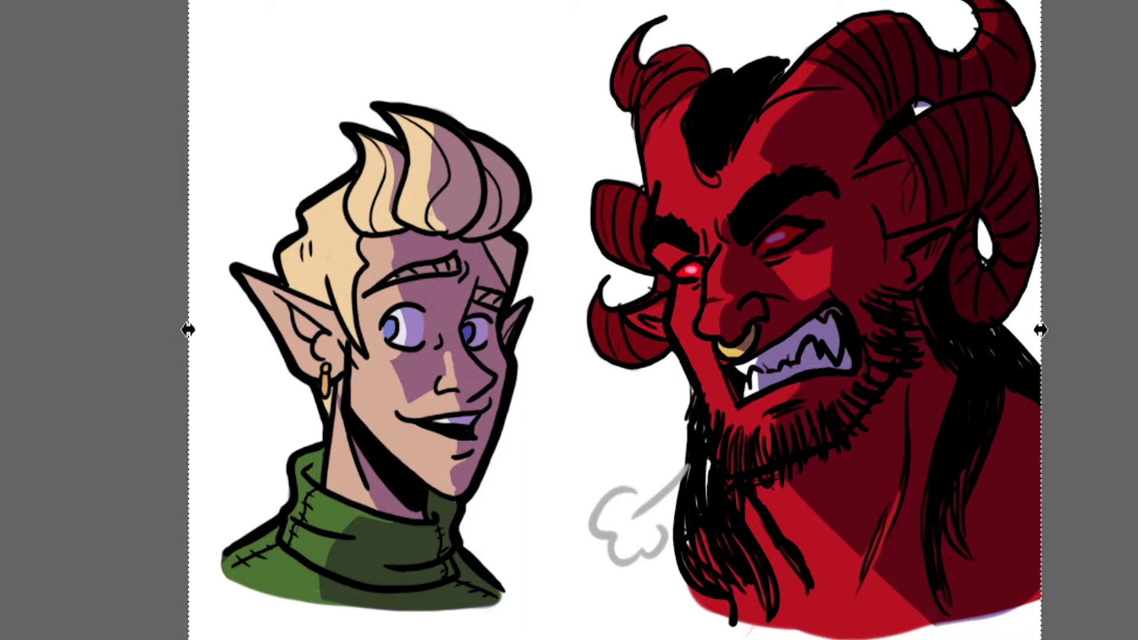
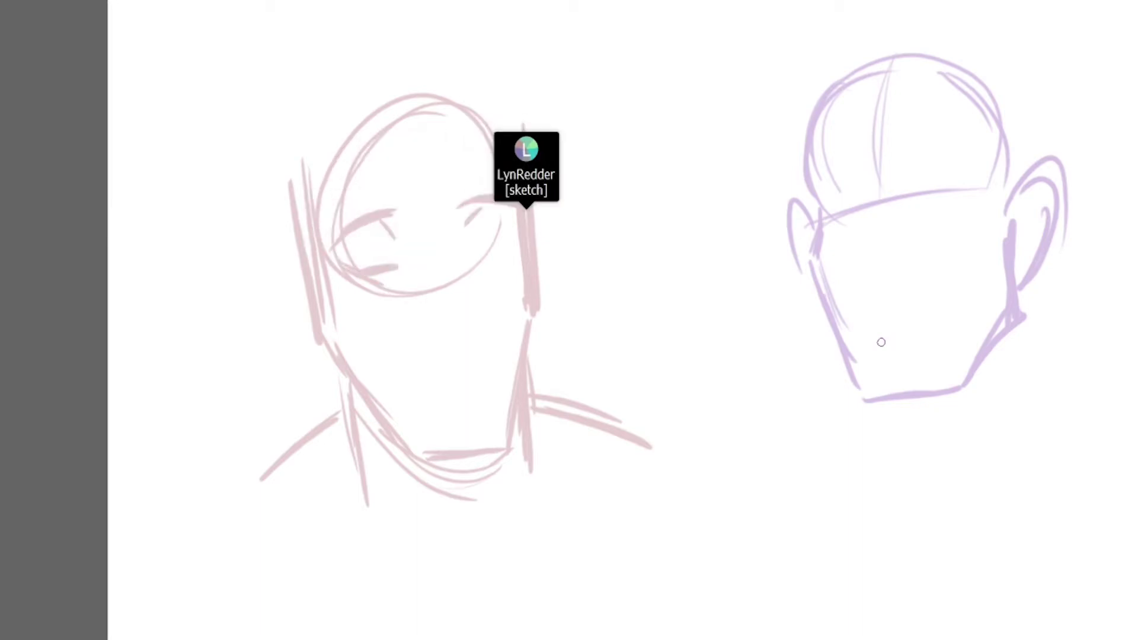
Step: Sketch the neck, a V-shaped neckline and both sloping shoulders in light purple beneath the purple head
drag(878, 410, 890, 448)
drag(845, 366, 876, 441)
drag(852, 398, 891, 489)
drag(901, 522, 974, 471)
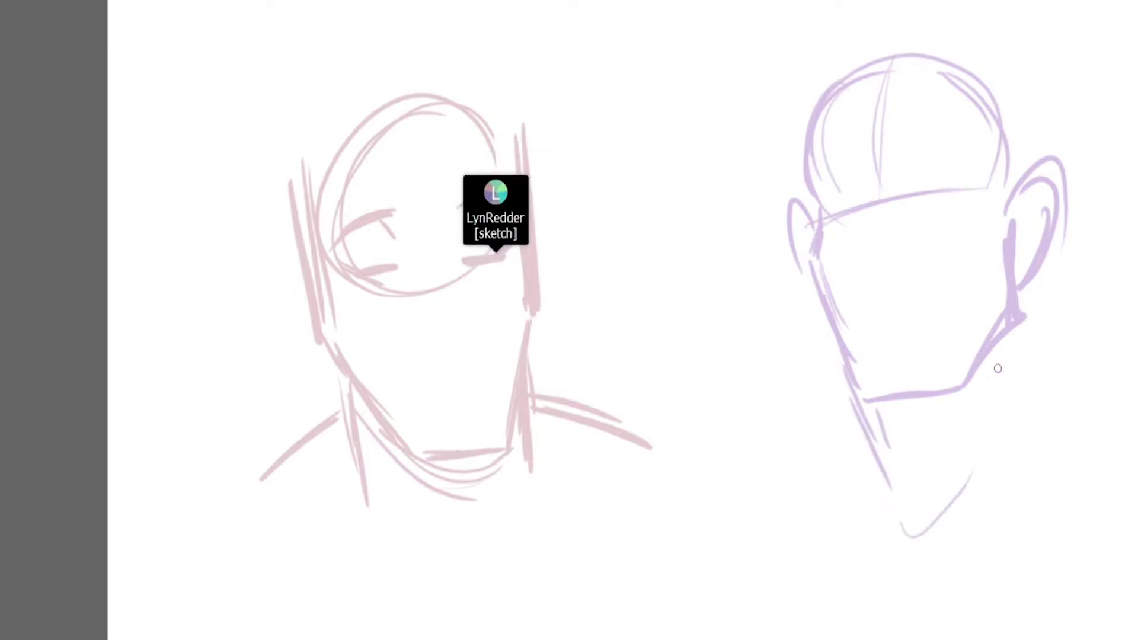
drag(1003, 380, 988, 463)
drag(1022, 289, 1040, 389)
drag(1024, 292, 1074, 414)
mouse_move(1024, 322)
mouse_down()
mouse_move(1060, 407)
mouse_move(1061, 382)
mouse_up()
drag(1027, 286, 1041, 398)
drag(837, 410, 784, 490)
drag(1054, 363, 1120, 415)
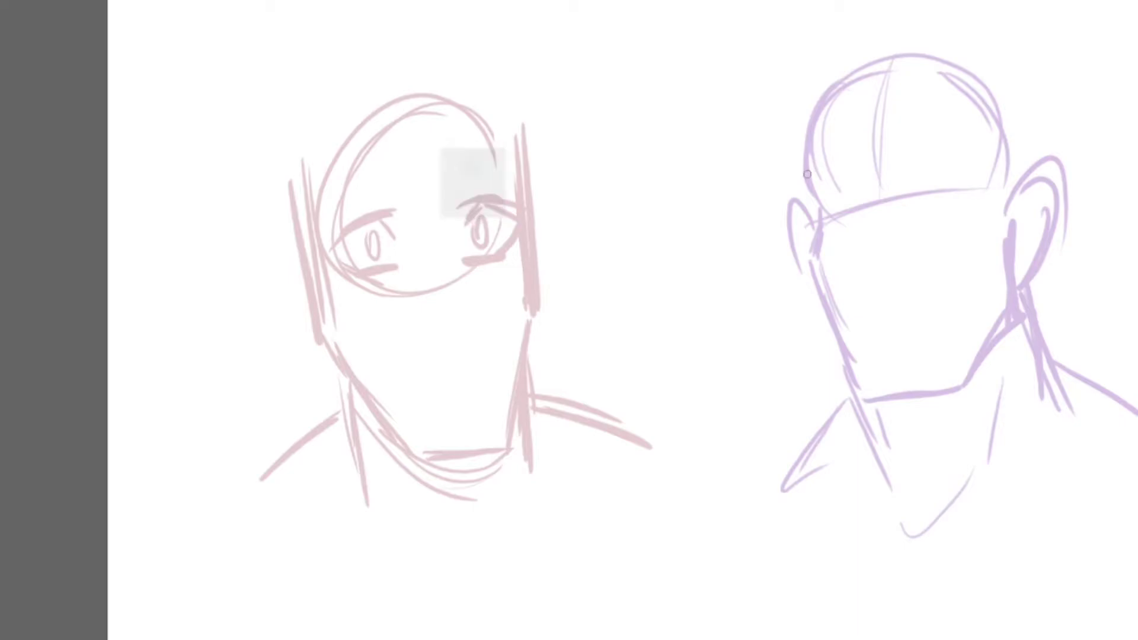
Step: Strengthen the purple head's skull contour and add a vertical face centerline and the side planes of the temple and cheek
mouse_move(821, 225)
mouse_down()
mouse_move(809, 195)
mouse_move(840, 94)
mouse_move(904, 50)
mouse_up()
mouse_move(849, 77)
mouse_down()
mouse_move(925, 57)
mouse_move(1013, 98)
mouse_move(1035, 169)
mouse_move(991, 65)
mouse_move(806, 111)
mouse_up()
drag(898, 67, 873, 256)
drag(875, 153, 881, 335)
mouse_move(1007, 104)
mouse_down()
mouse_move(956, 197)
mouse_move(980, 226)
mouse_move(964, 301)
mouse_move(978, 365)
mouse_up()
mouse_move(815, 228)
mouse_down()
mouse_move(807, 289)
mouse_move(808, 257)
mouse_move(856, 399)
mouse_move(838, 389)
mouse_move(924, 391)
mouse_up()
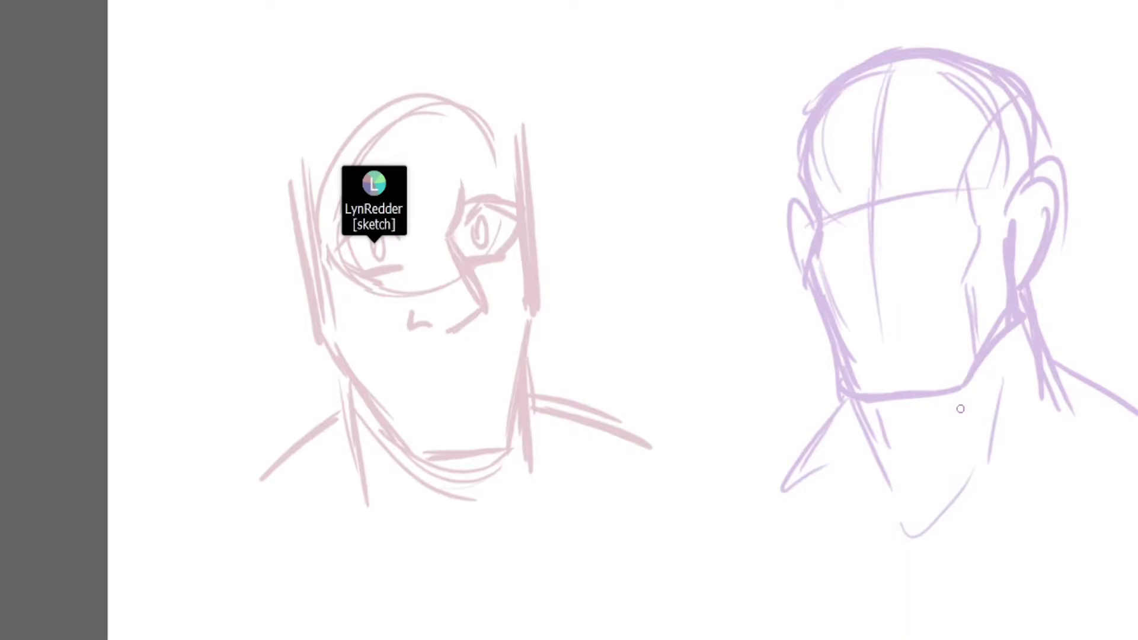
Step: Firm up the purple figure's jawline, V-shaped neckline, neck sides and shoulder lines with darker sketch strokes
mouse_move(816, 281)
mouse_down()
mouse_move(850, 393)
mouse_move(856, 369)
mouse_move(856, 396)
mouse_move(968, 397)
mouse_up()
mouse_move(820, 232)
mouse_down()
mouse_move(811, 283)
mouse_move(842, 348)
mouse_move(913, 396)
mouse_move(952, 393)
mouse_move(984, 340)
mouse_up()
mouse_move(868, 436)
mouse_down()
mouse_move(907, 530)
mouse_move(984, 448)
mouse_up()
drag(1007, 367, 942, 545)
mouse_move(853, 408)
mouse_down()
mouse_move(819, 452)
mouse_move(840, 505)
mouse_up()
mouse_move(1085, 347)
mouse_down()
mouse_move(1050, 359)
mouse_move(1135, 408)
mouse_up()
mouse_move(1036, 283)
mouse_down()
mouse_move(1047, 379)
mouse_move(1047, 344)
mouse_move(1117, 422)
mouse_up()
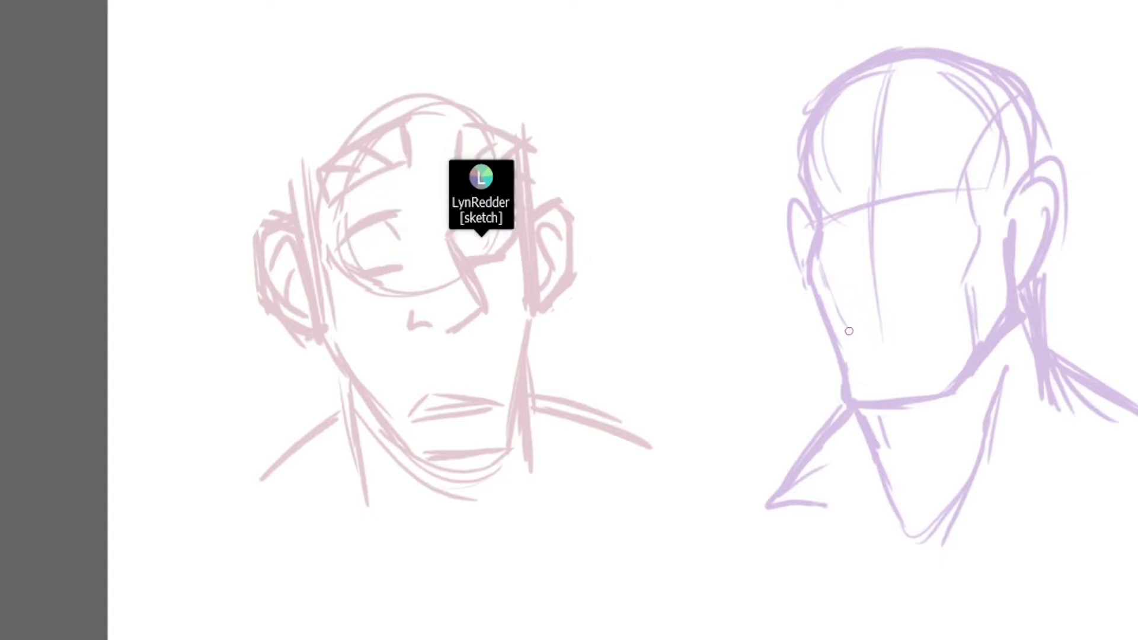
Step: Sketch a flat frowning mouth and an angular nose with a curved nostril on the purple face
drag(849, 331, 950, 307)
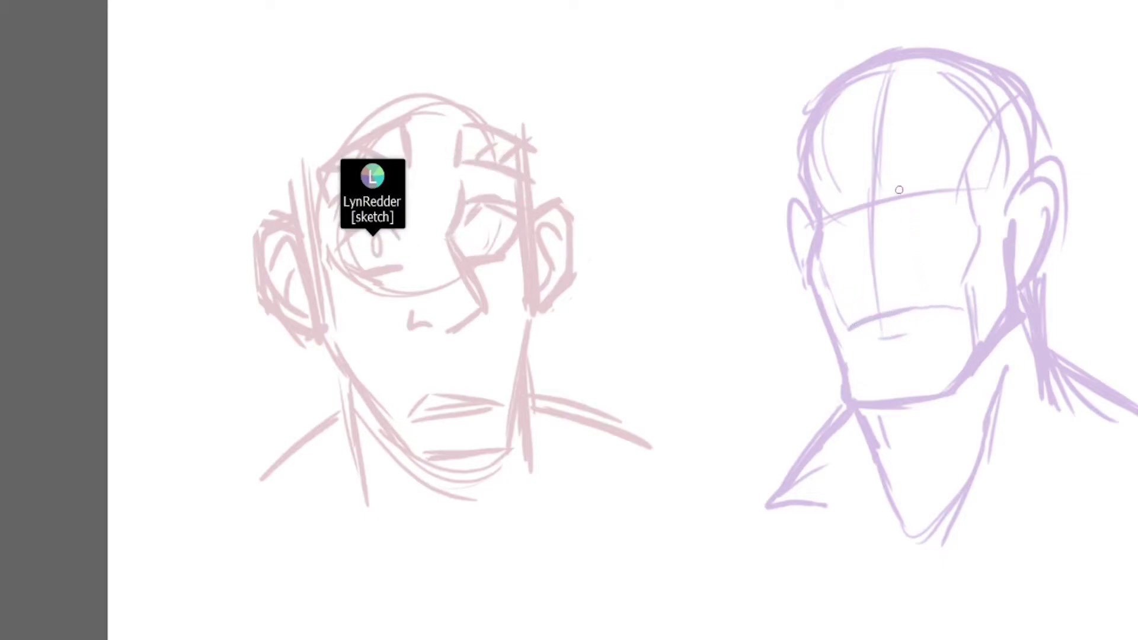
drag(838, 282, 889, 289)
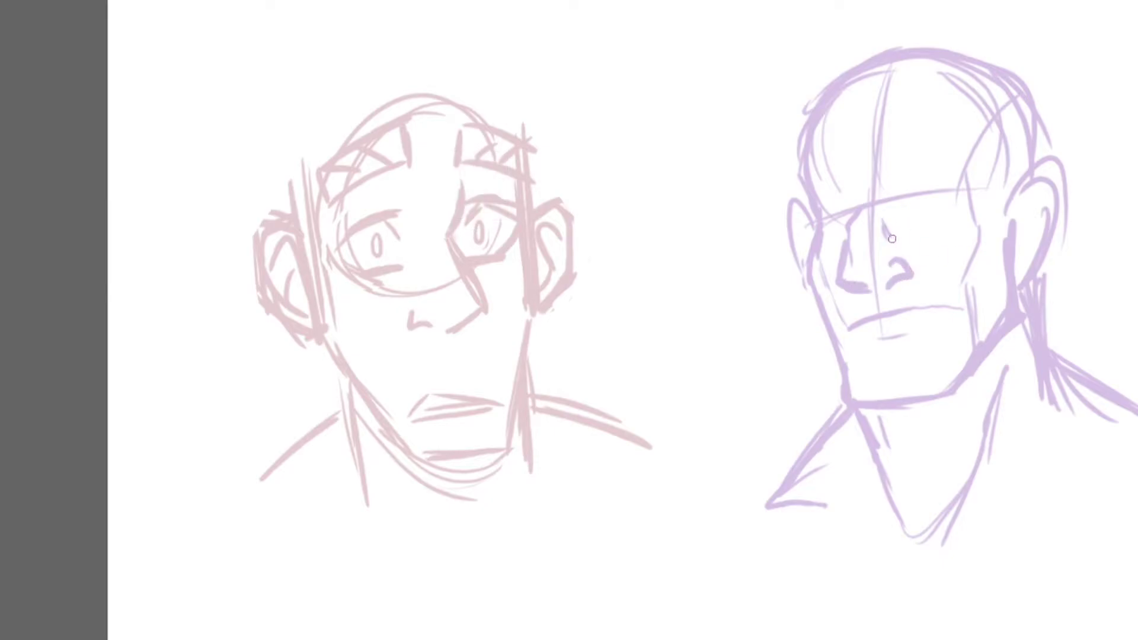
drag(888, 229, 887, 249)
mouse_move(856, 210)
mouse_down()
mouse_move(847, 249)
mouse_move(861, 291)
mouse_up()
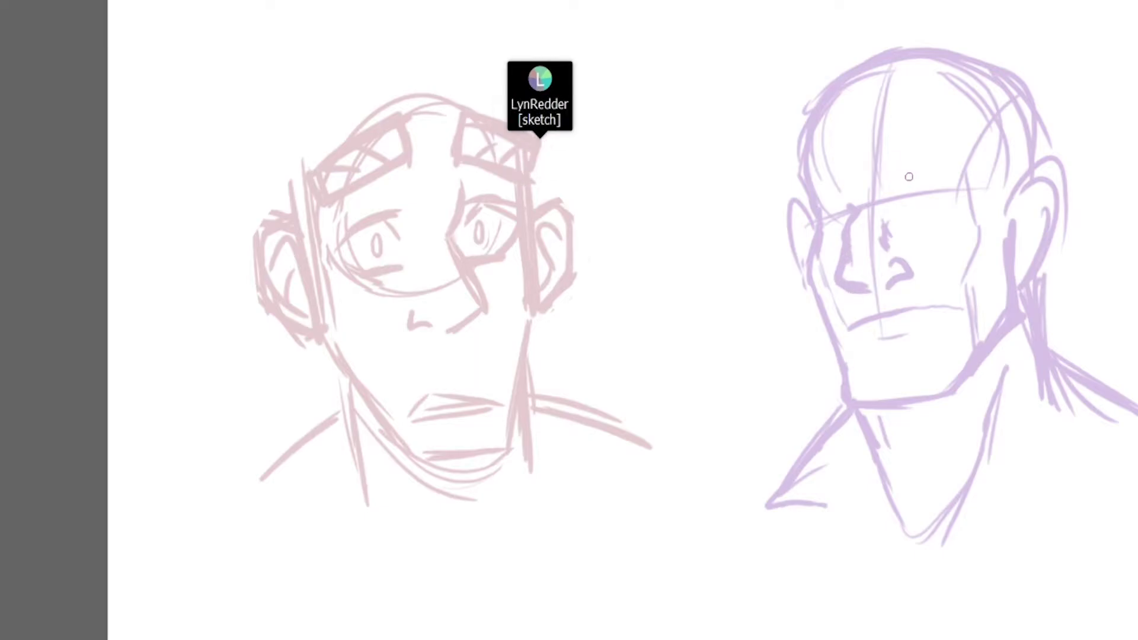
Step: Sketch the eyebrows, eyelids and small round irises of both eyes on the purple face
mouse_move(881, 146)
mouse_down()
mouse_move(886, 162)
mouse_move(984, 162)
mouse_up()
drag(943, 128, 980, 146)
mouse_move(901, 194)
mouse_down()
mouse_move(915, 178)
mouse_move(965, 188)
mouse_up()
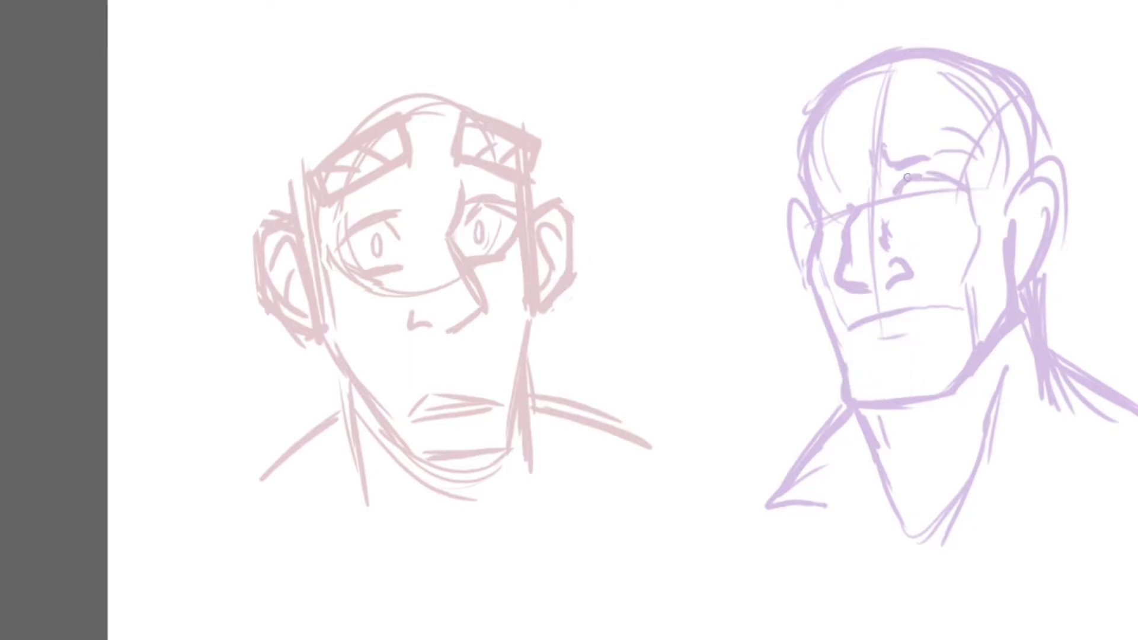
mouse_move(960, 205)
mouse_down()
mouse_move(934, 228)
mouse_move(905, 224)
mouse_move(953, 211)
mouse_move(925, 202)
mouse_up()
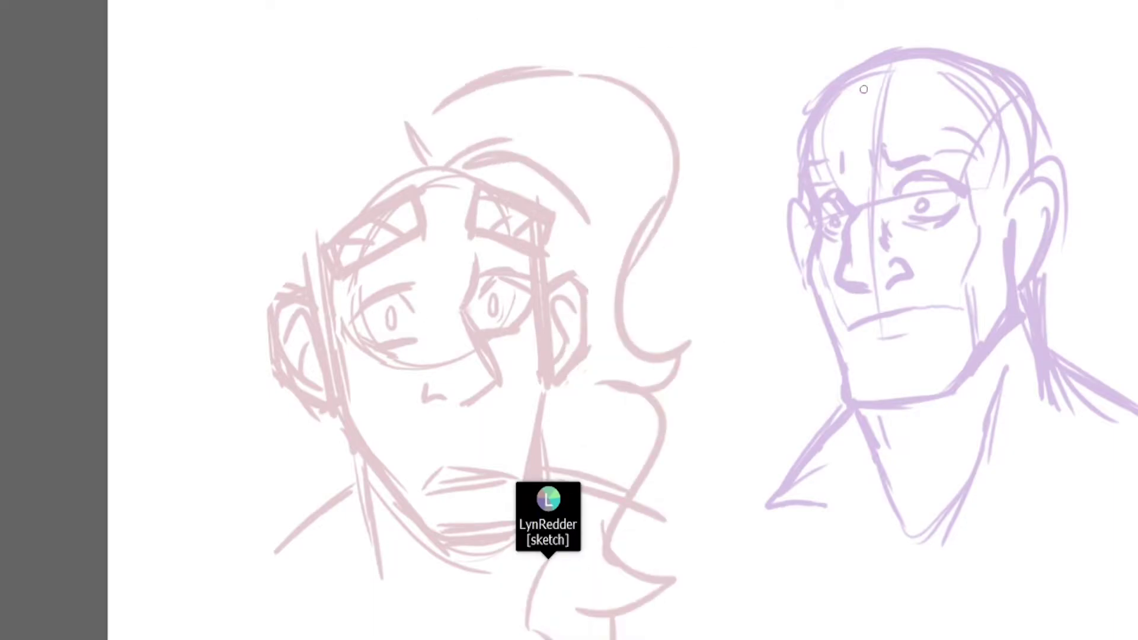
Step: Sketch loose, curly hair around the purple head, falling in waves past both ears to the shoulders
mouse_move(842, 89)
mouse_down()
mouse_move(876, 126)
mouse_move(937, 141)
mouse_up()
mouse_move(900, 48)
mouse_down()
mouse_move(941, 25)
mouse_move(1042, 44)
mouse_up()
drag(1108, 76, 1124, 212)
drag(1114, 187, 1137, 182)
drag(1137, 228, 1074, 323)
mouse_move(877, 49)
mouse_down()
mouse_move(747, 81)
mouse_move(735, 107)
mouse_up()
mouse_move(748, 119)
mouse_down()
mouse_move(706, 148)
mouse_move(747, 194)
mouse_move(760, 372)
mouse_up()
drag(770, 349, 809, 401)
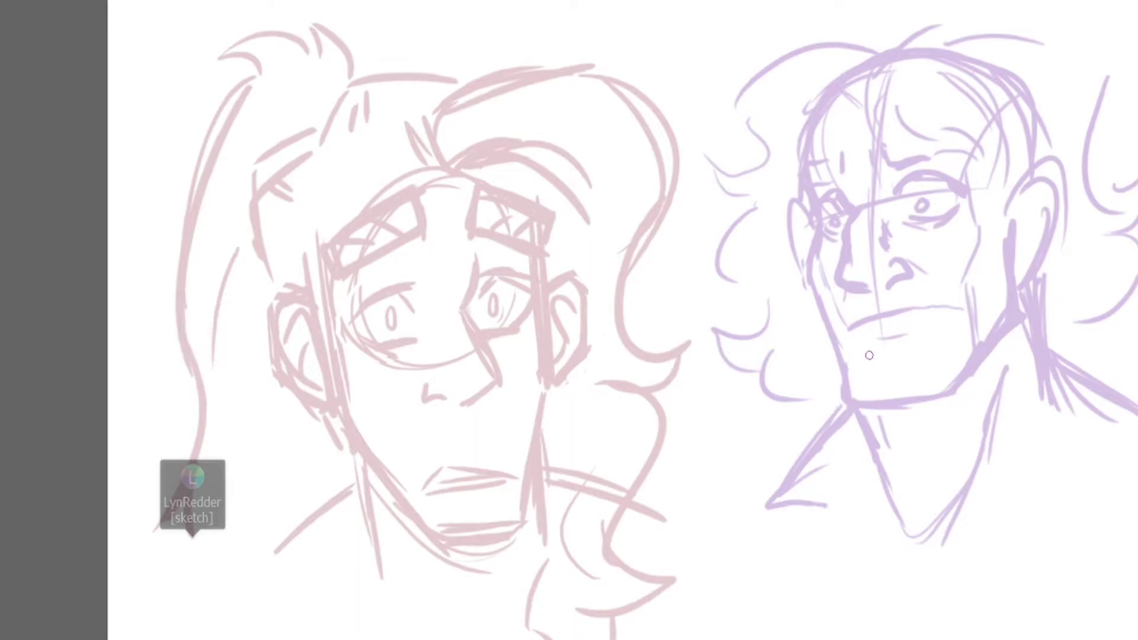
drag(841, 98, 811, 160)
scroll(622, 320, right, 3)
mouse_move(848, 41)
mouse_down()
mouse_move(990, 67)
mouse_move(1036, 88)
mouse_move(1000, 179)
mouse_move(1060, 327)
mouse_move(972, 280)
mouse_move(943, 284)
mouse_move(1013, 376)
mouse_up()
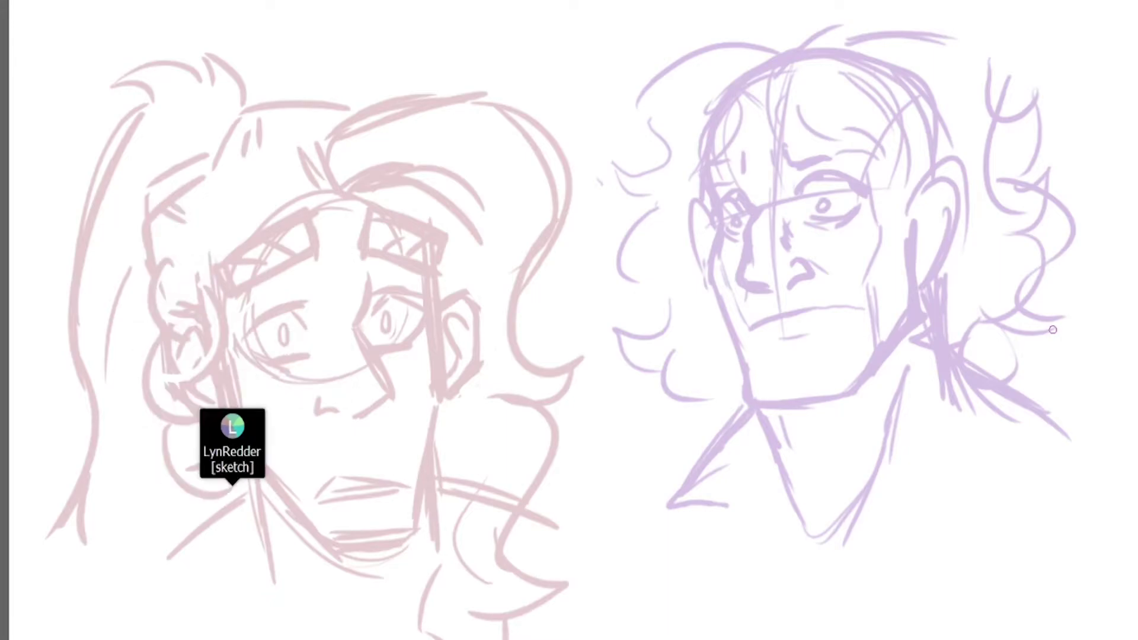
Step: Erase and redraw the purple face's nostril, and sketch long slanting scars across the cheek toward the ear
key(e)
mouse_move(799, 264)
mouse_down()
mouse_move(808, 258)
mouse_move(819, 280)
mouse_up()
key(e)
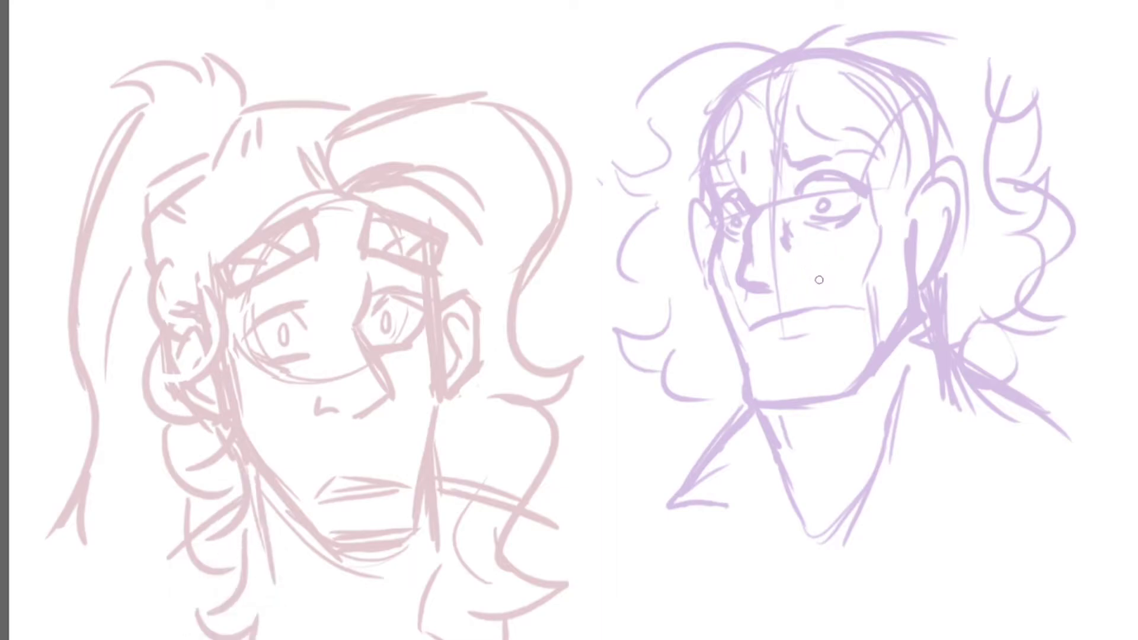
drag(783, 286, 798, 254)
mouse_move(777, 210)
mouse_down()
mouse_move(794, 278)
mouse_move(822, 295)
mouse_up()
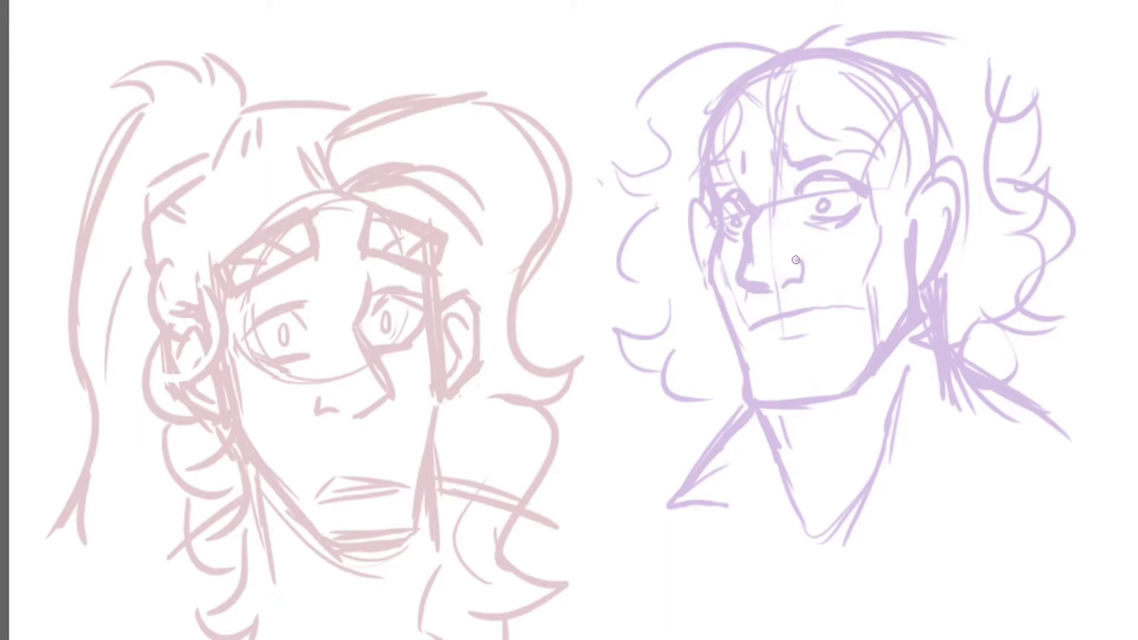
mouse_move(877, 251)
mouse_down()
mouse_move(831, 240)
mouse_move(873, 268)
mouse_move(777, 237)
mouse_up()
drag(896, 326, 832, 283)
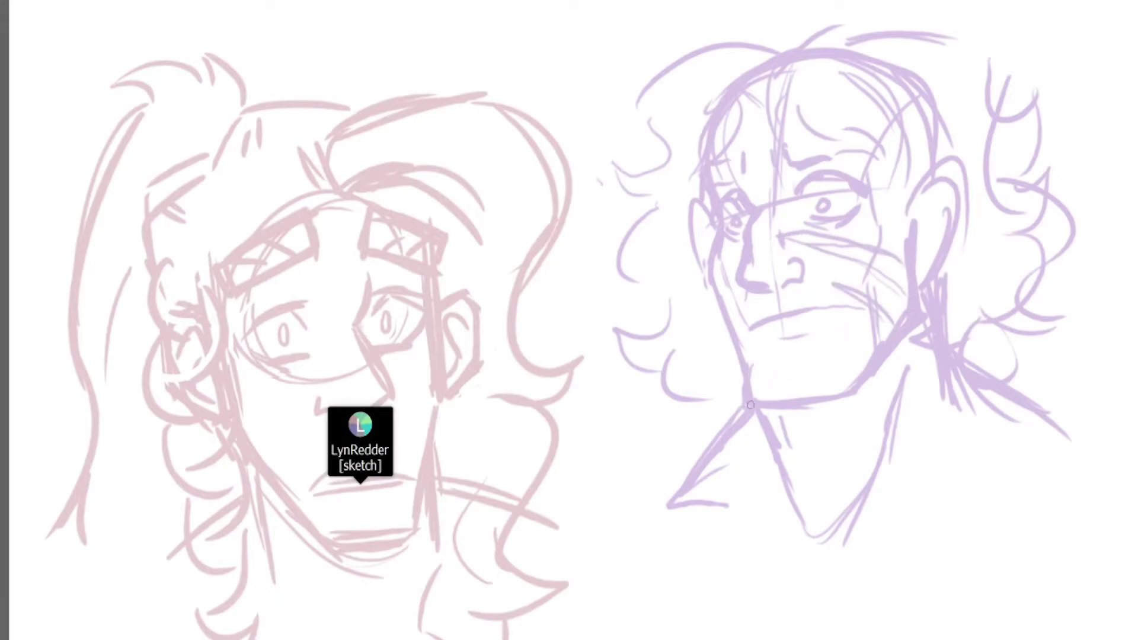
Step: Sketch short beard stubble along the purple figure's chin and jaw, and add inner ear lines and earrings to the near ear
drag(803, 373, 802, 398)
drag(829, 372, 833, 394)
mouse_move(850, 361)
mouse_down()
mouse_move(858, 385)
mouse_move(874, 361)
mouse_up()
drag(880, 325, 888, 338)
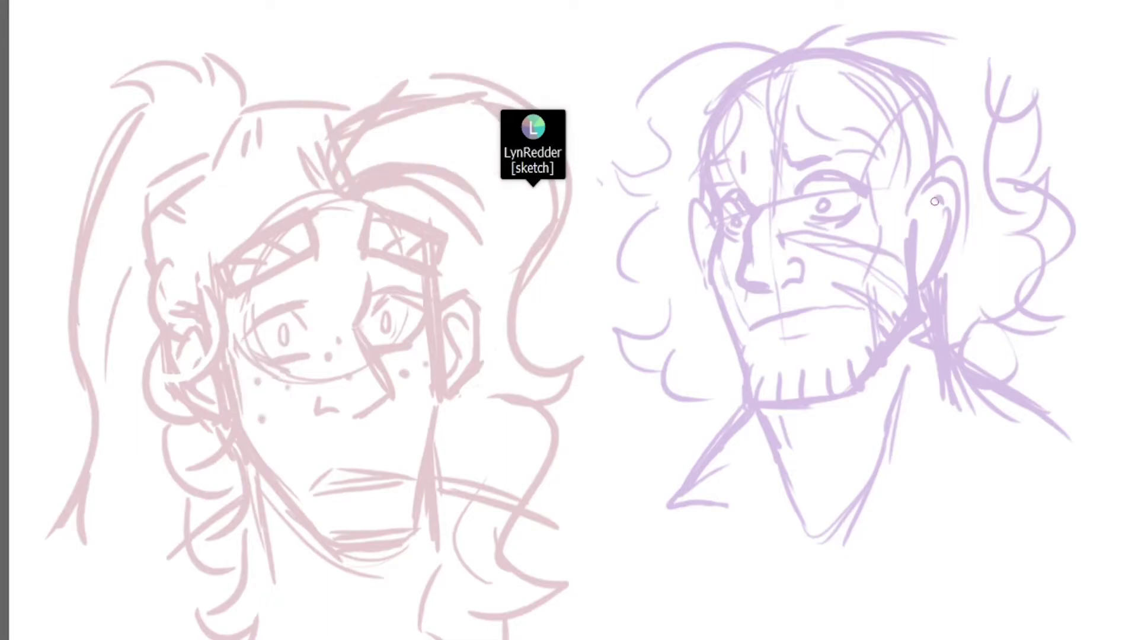
drag(935, 202, 925, 235)
drag(927, 239, 925, 260)
click(923, 273)
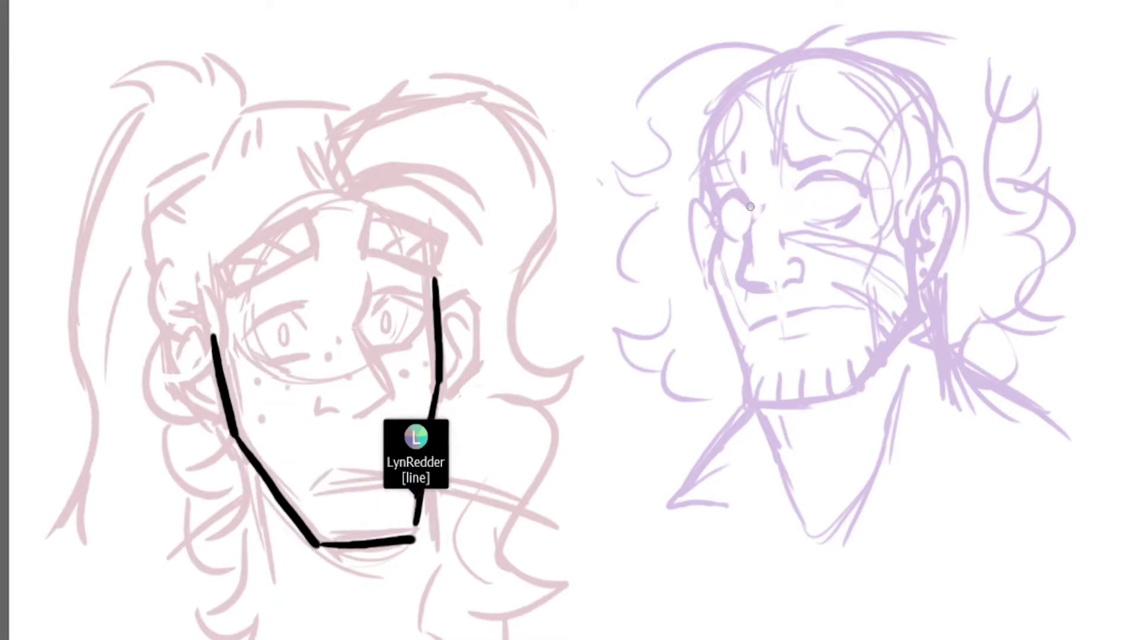
Step: Redraw both eyes of the purple face wide open with round irises and pupils
drag(735, 211, 741, 223)
mouse_move(814, 202)
mouse_down()
mouse_move(819, 227)
mouse_move(853, 218)
mouse_up()
drag(800, 194, 808, 189)
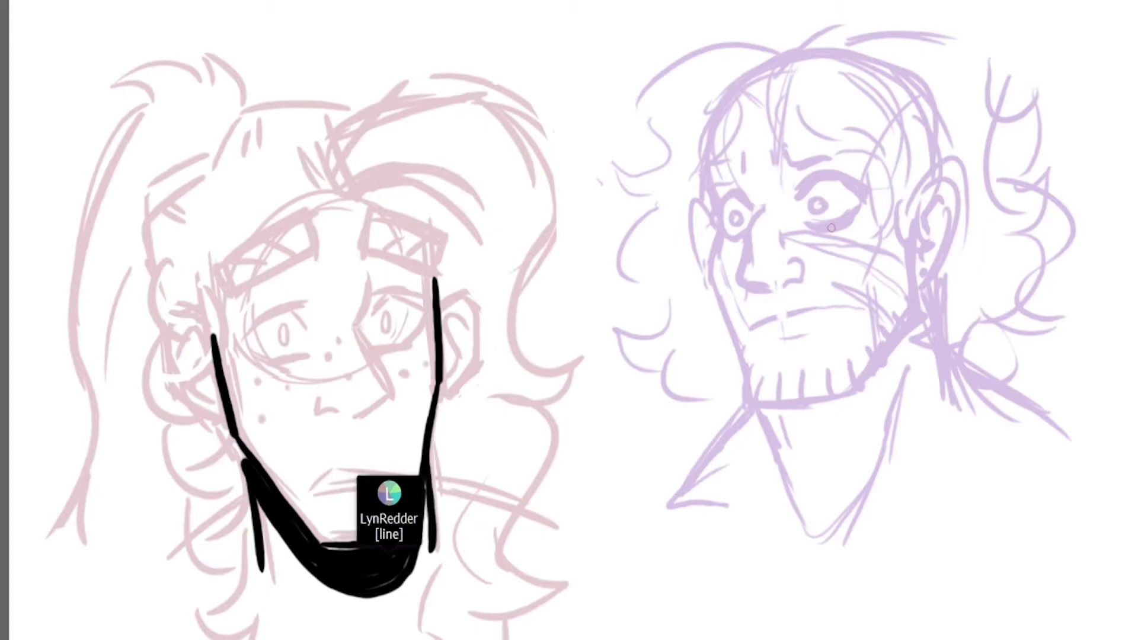
Step: Ink the curly-haired man's mouth, nose, wide eyes and bushy furrowed eyebrows in black over the purple sketch
drag(765, 323, 863, 312)
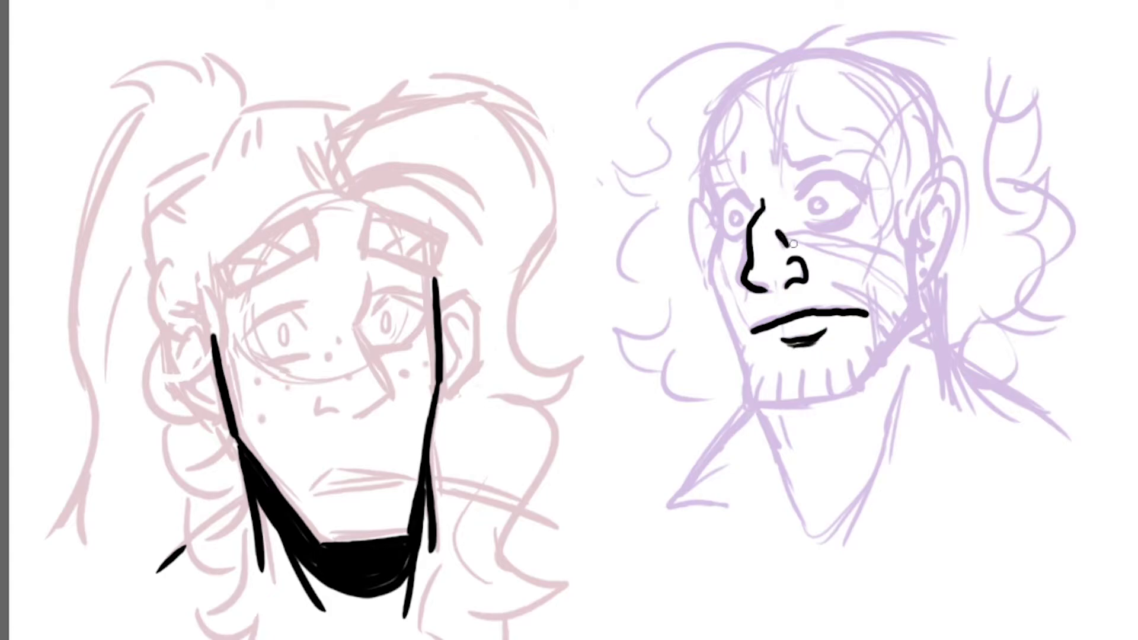
drag(811, 180, 860, 198)
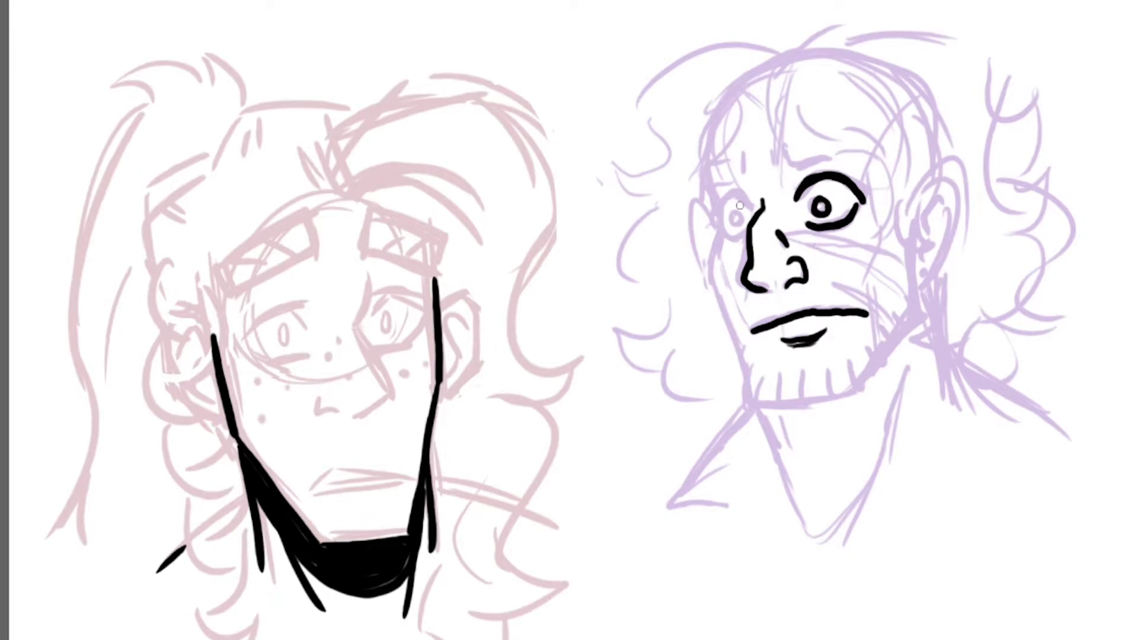
mouse_move(719, 212)
mouse_down()
mouse_move(738, 234)
mouse_move(738, 219)
mouse_up()
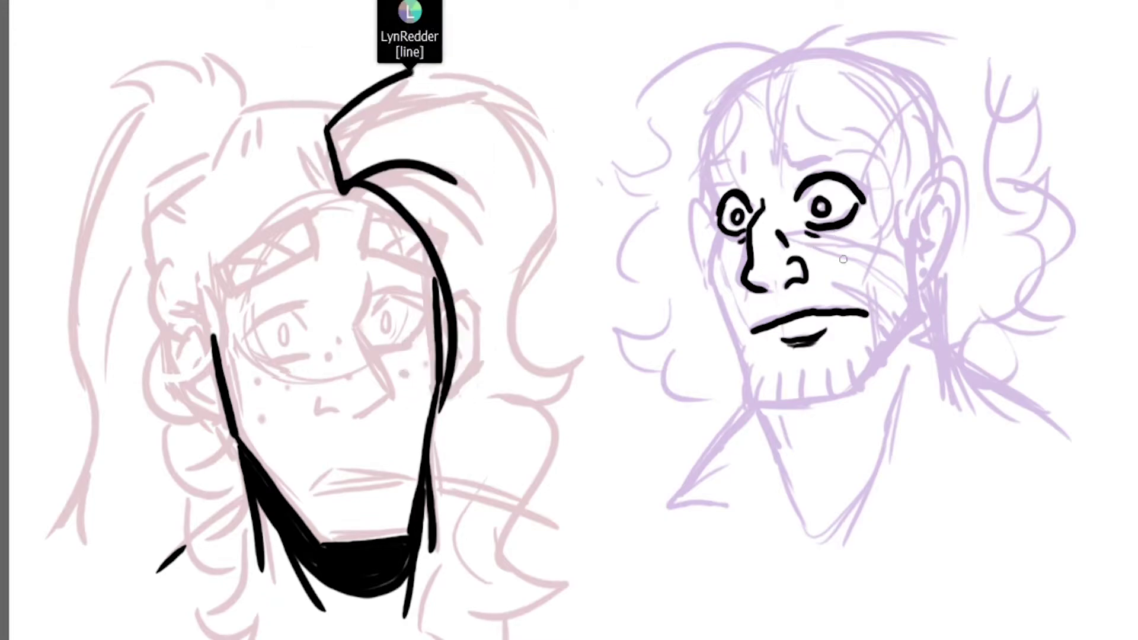
mouse_move(764, 156)
mouse_down()
mouse_move(782, 172)
mouse_move(830, 157)
mouse_move(872, 165)
mouse_move(782, 146)
mouse_move(859, 137)
mouse_up()
drag(805, 163, 842, 142)
drag(844, 157, 858, 146)
mouse_move(750, 158)
mouse_down()
mouse_move(736, 180)
mouse_move(703, 173)
mouse_move(733, 162)
mouse_up()
Step: Ink the outline of the curly-haired man's far cheek, chin and jaw up to the near ear
mouse_move(727, 159)
mouse_down()
mouse_move(706, 193)
mouse_move(713, 266)
mouse_move(747, 385)
mouse_up()
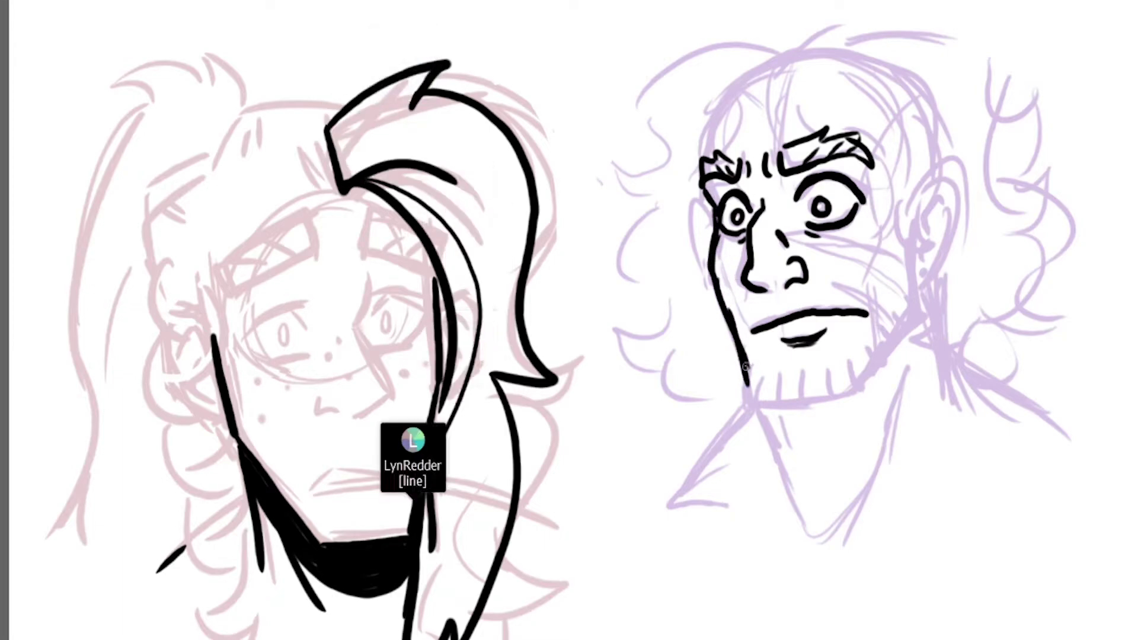
mouse_move(811, 399)
mouse_down()
mouse_move(765, 401)
mouse_move(842, 400)
mouse_move(901, 331)
mouse_up()
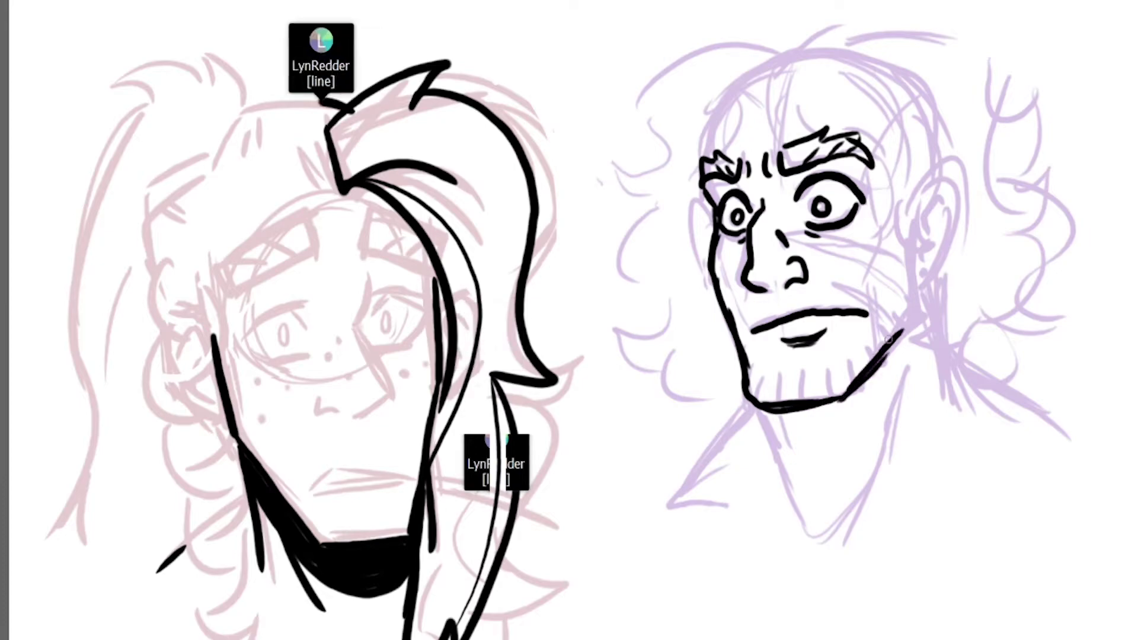
drag(860, 382, 907, 323)
mouse_move(911, 265)
mouse_down()
mouse_move(916, 314)
mouse_move(895, 341)
mouse_up()
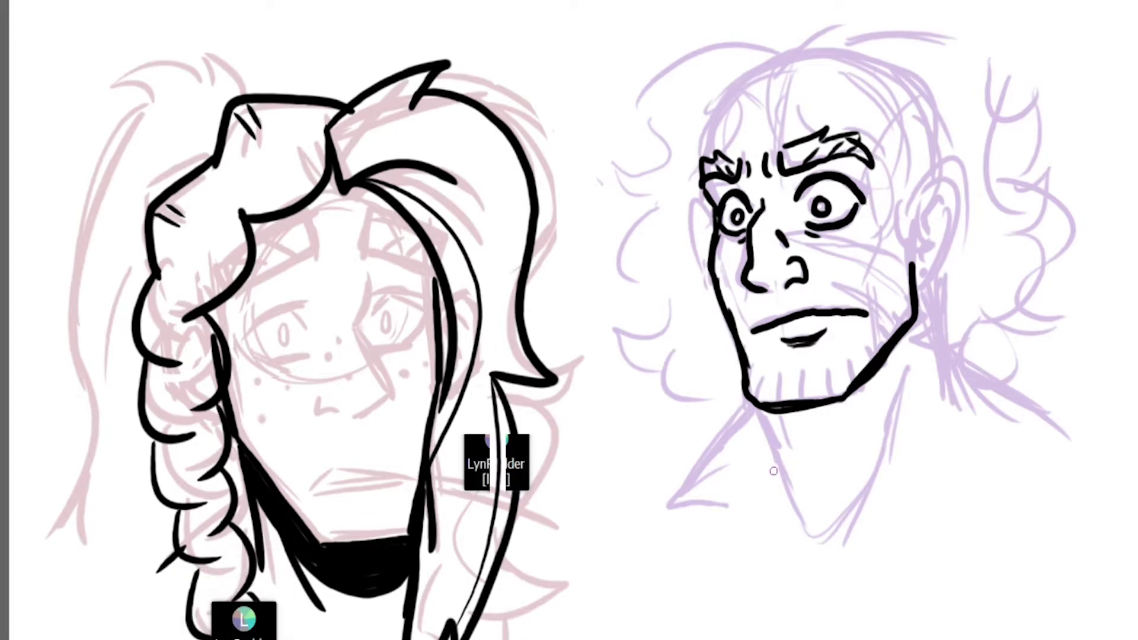
Step: Ink the curly-haired man's V-shaped neckline, neck and both shoulders in black
drag(760, 412, 817, 537)
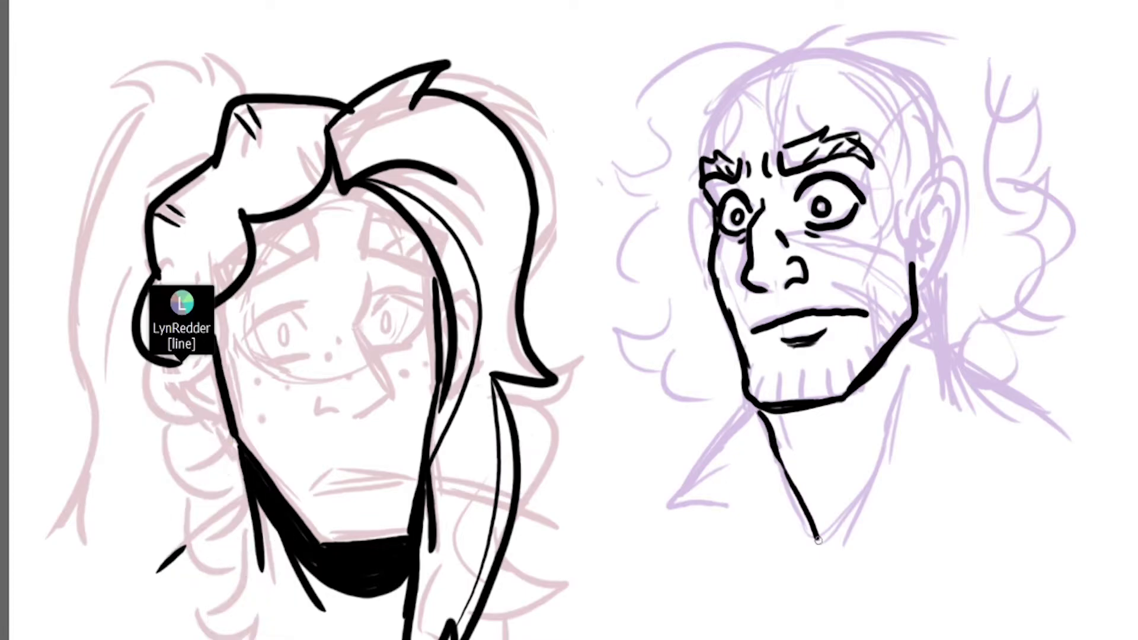
drag(891, 371, 854, 519)
drag(929, 299, 948, 417)
drag(752, 405, 652, 510)
drag(730, 435, 640, 514)
drag(942, 335, 1098, 451)
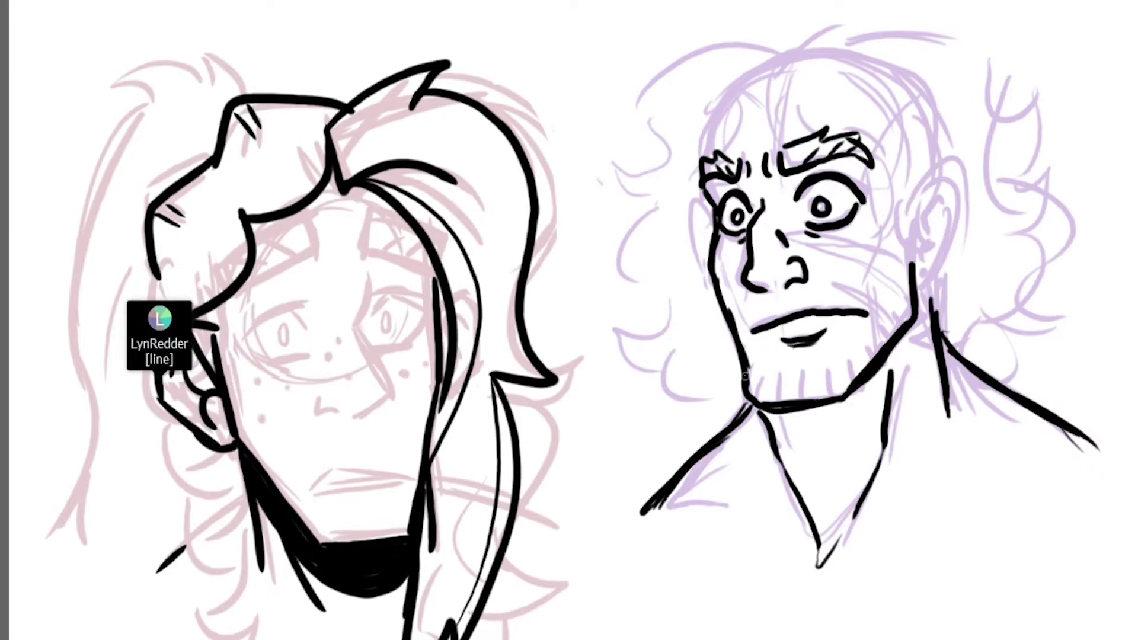
Step: Ink short stubble strokes along the curly-haired man's chin and jaw, and outline both ears with an earring on the near one
drag(782, 375, 773, 412)
mouse_move(800, 375)
mouse_down()
mouse_move(795, 402)
mouse_move(808, 399)
mouse_up()
mouse_move(837, 366)
mouse_down()
mouse_move(818, 410)
mouse_move(832, 404)
mouse_up()
mouse_move(852, 363)
mouse_down()
mouse_move(842, 386)
mouse_move(853, 371)
mouse_up()
drag(894, 300, 910, 316)
drag(901, 282, 911, 302)
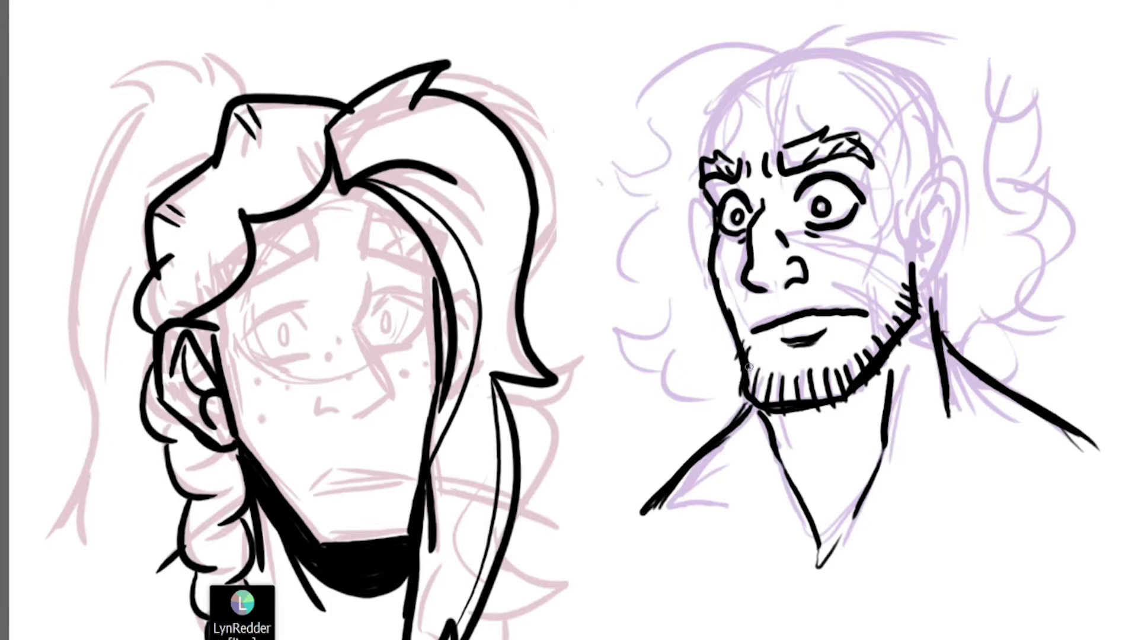
mouse_move(910, 221)
mouse_down()
mouse_move(948, 172)
mouse_move(930, 278)
mouse_up()
drag(948, 199, 926, 279)
drag(710, 206, 715, 268)
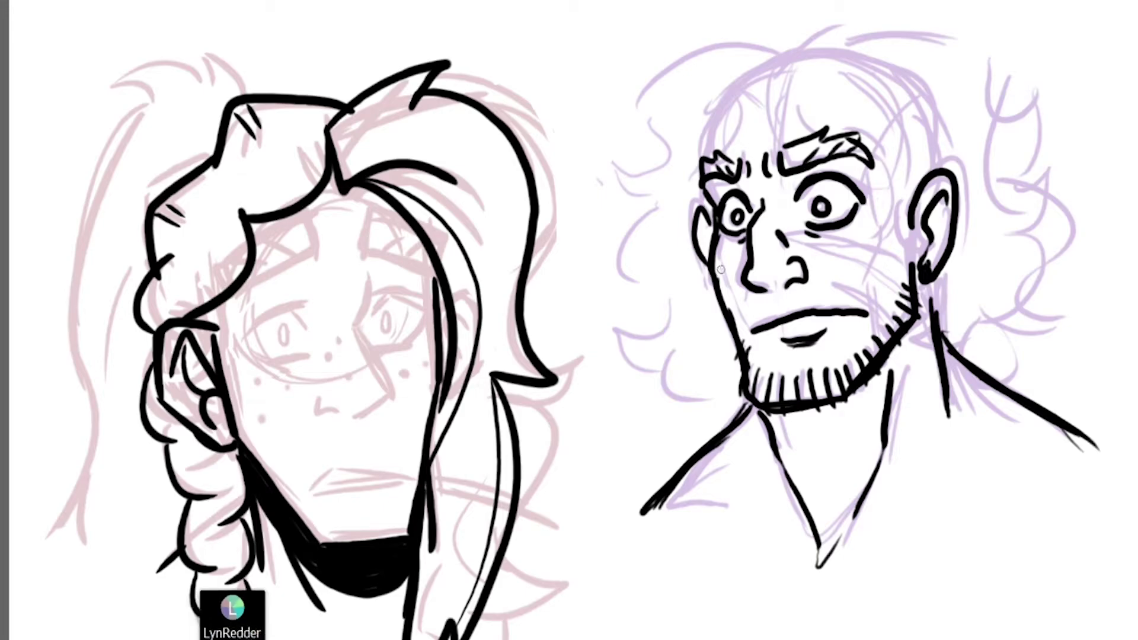
Step: Ink the front locks of wavy hair from the parting over the man's forehead, temples and near ear
mouse_move(764, 110)
mouse_down()
mouse_move(742, 86)
mouse_move(759, 110)
mouse_move(704, 159)
mouse_up()
drag(704, 157, 721, 128)
mouse_move(760, 82)
mouse_down()
mouse_move(641, 160)
mouse_move(664, 216)
mouse_up()
drag(776, 111, 799, 82)
mouse_move(785, 112)
mouse_down()
mouse_move(800, 101)
mouse_move(844, 148)
mouse_move(831, 109)
mouse_move(880, 217)
mouse_up()
drag(880, 217, 894, 136)
mouse_move(791, 70)
mouse_down()
mouse_move(842, 35)
mouse_move(866, 76)
mouse_up()
mouse_move(865, 61)
mouse_down()
mouse_move(900, 55)
mouse_move(972, 100)
mouse_up()
drag(972, 99, 915, 211)
mouse_move(907, 159)
mouse_down()
mouse_move(893, 228)
mouse_move(919, 259)
mouse_up()
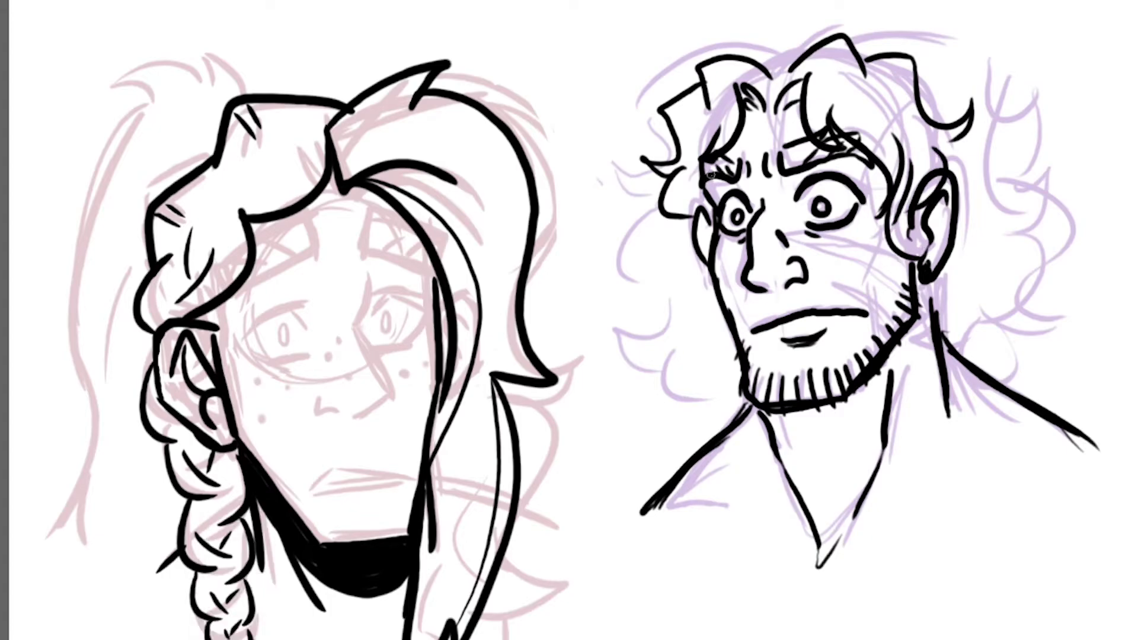
Step: Ink the outer curls of the man's hair around both sides of the head down to the neck and shoulders
mouse_move(778, 71)
mouse_down()
mouse_move(991, 59)
mouse_move(1019, 106)
mouse_move(1013, 144)
mouse_move(1058, 262)
mouse_move(1014, 264)
mouse_move(983, 371)
mouse_up()
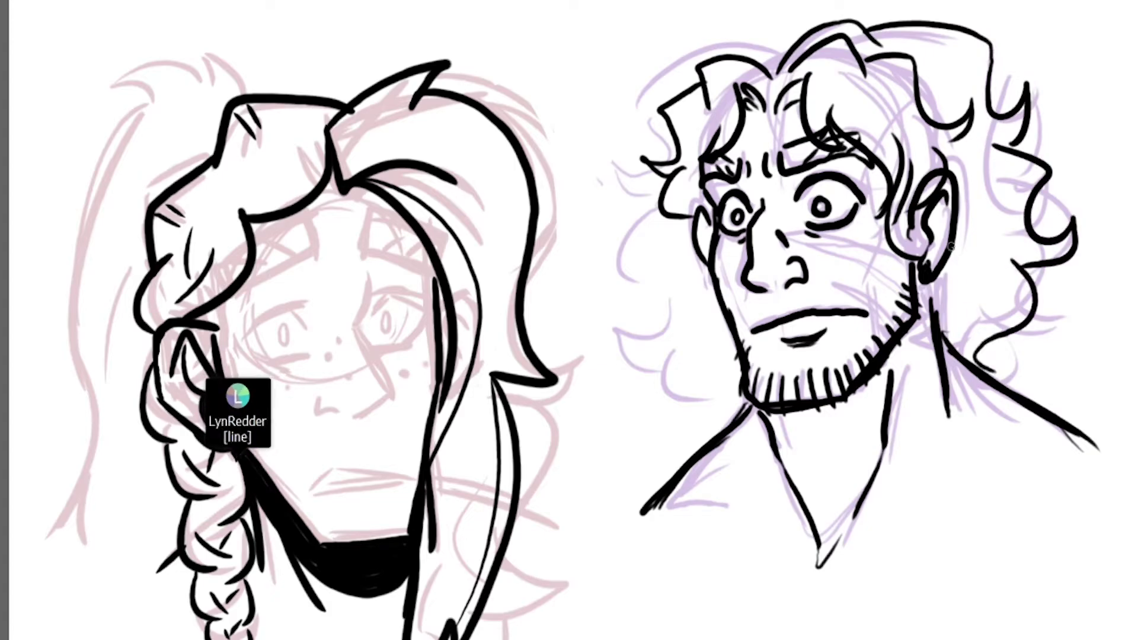
mouse_move(792, 46)
mouse_down()
mouse_move(746, 37)
mouse_move(682, 91)
mouse_up()
mouse_move(677, 140)
mouse_down()
mouse_move(634, 139)
mouse_move(645, 172)
mouse_up()
mouse_move(672, 209)
mouse_down()
mouse_move(653, 207)
mouse_move(646, 323)
mouse_move(663, 323)
mouse_up()
mouse_move(678, 309)
mouse_down()
mouse_move(698, 373)
mouse_move(737, 350)
mouse_up()
mouse_move(699, 256)
mouse_down()
mouse_move(725, 335)
mouse_move(710, 362)
mouse_up()
mouse_move(953, 245)
mouse_down()
mouse_move(951, 281)
mouse_move(919, 309)
mouse_up()
drag(918, 309, 952, 311)
drag(958, 299, 975, 374)
drag(960, 319, 965, 361)
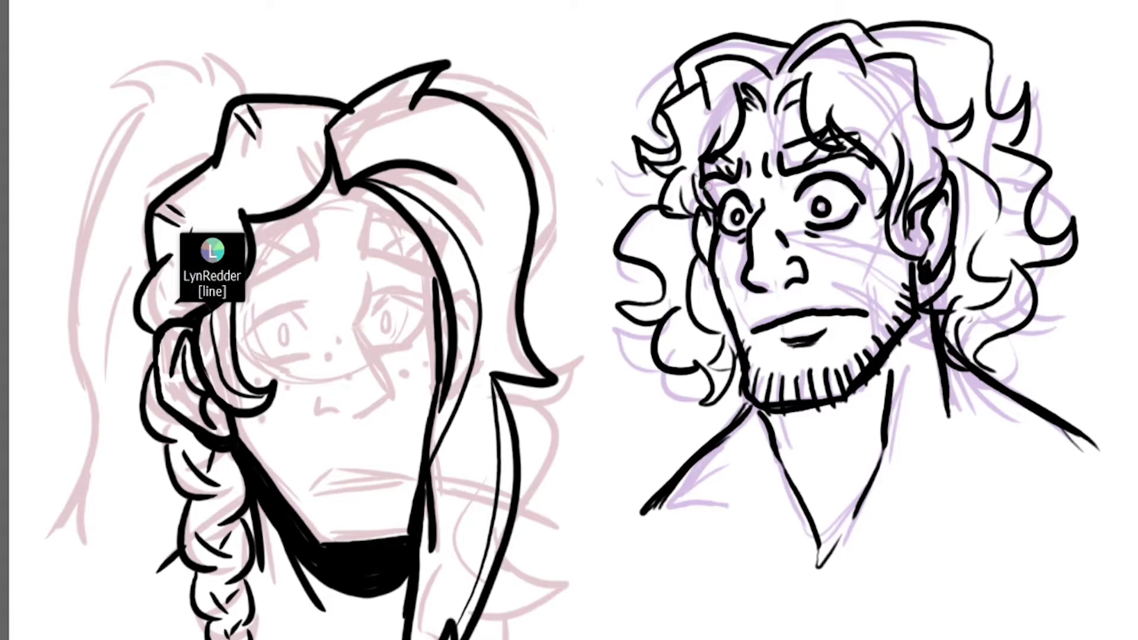
Step: Ink the slanting scars across the curly-haired man's cheek and try a short line on his neck
mouse_move(914, 264)
mouse_down()
mouse_move(840, 235)
mouse_move(920, 303)
mouse_up()
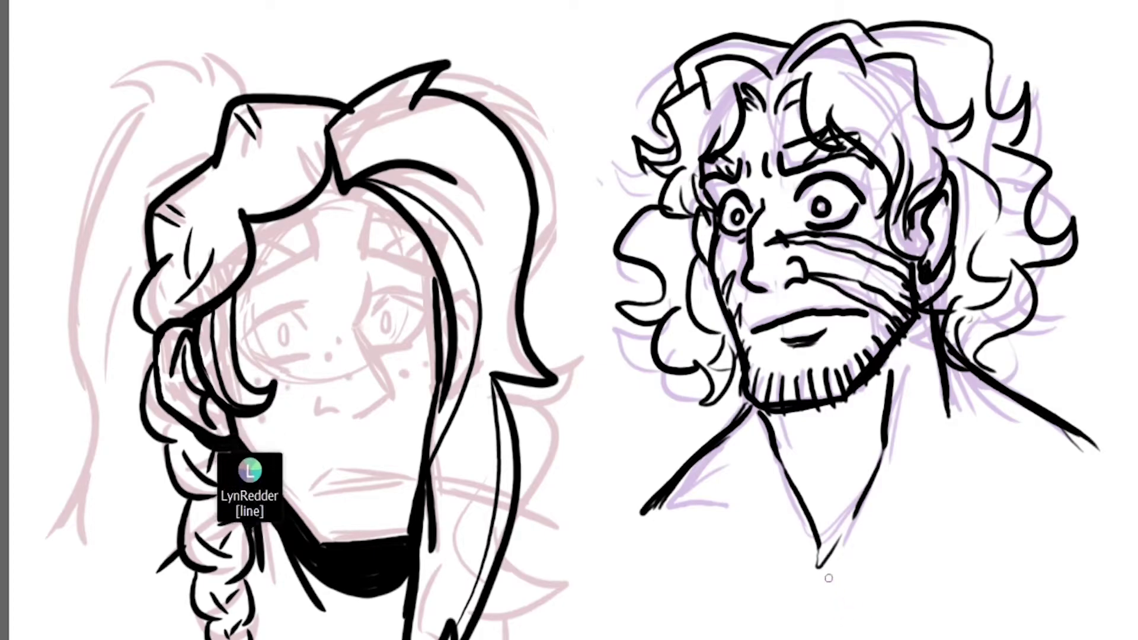
drag(805, 433, 820, 505)
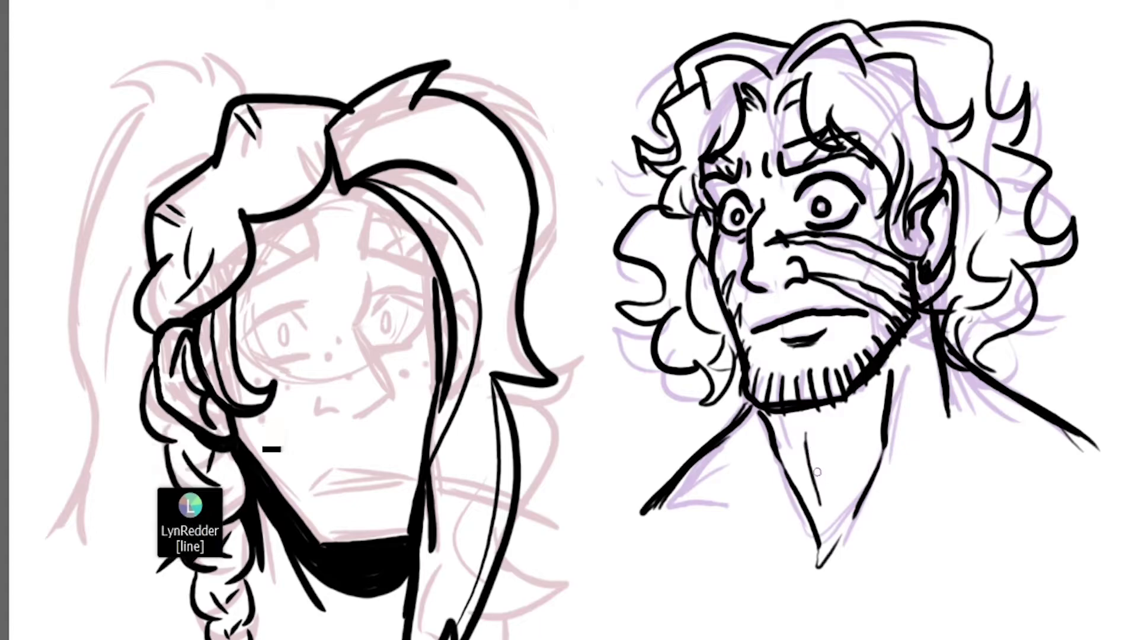
key(ctrl+z)
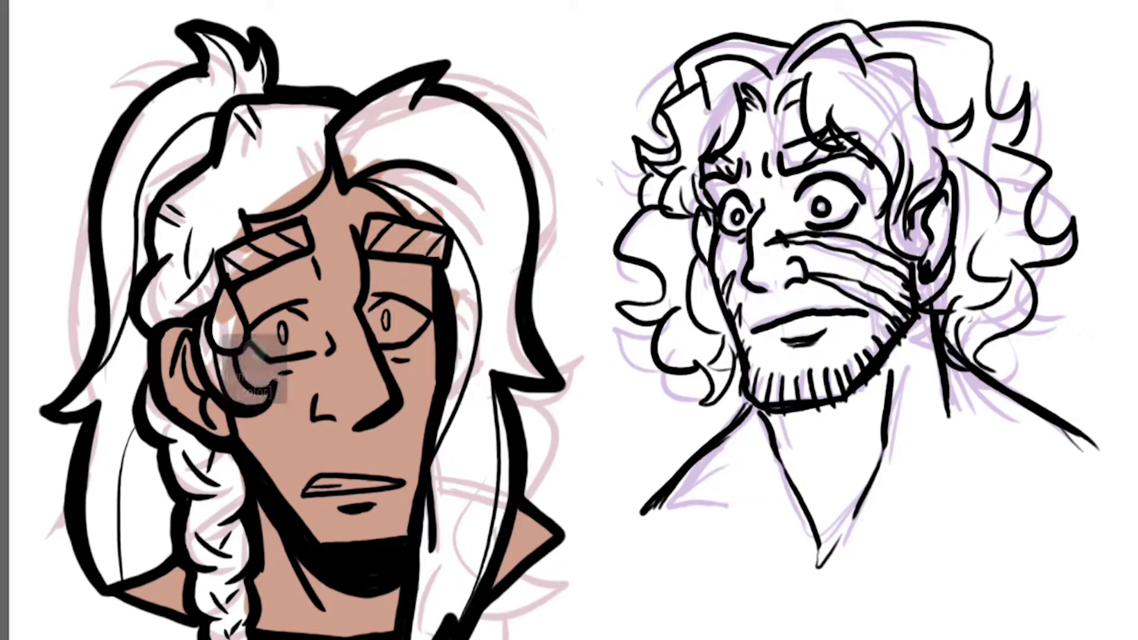
Step: Paint a flat warm tan skin color over the curly-haired man's cheeks, eyes and nose area, neck and shoulders
mouse_move(754, 248)
mouse_down()
mouse_move(776, 291)
mouse_move(798, 299)
mouse_move(888, 173)
mouse_move(902, 234)
mouse_move(879, 341)
mouse_up()
drag(906, 471, 901, 347)
mouse_move(812, 448)
mouse_down()
mouse_move(729, 474)
mouse_move(712, 451)
mouse_move(765, 409)
mouse_up()
mouse_move(726, 456)
mouse_down()
mouse_move(675, 510)
mouse_move(689, 520)
mouse_move(837, 509)
mouse_move(928, 491)
mouse_up()
drag(868, 526, 1078, 481)
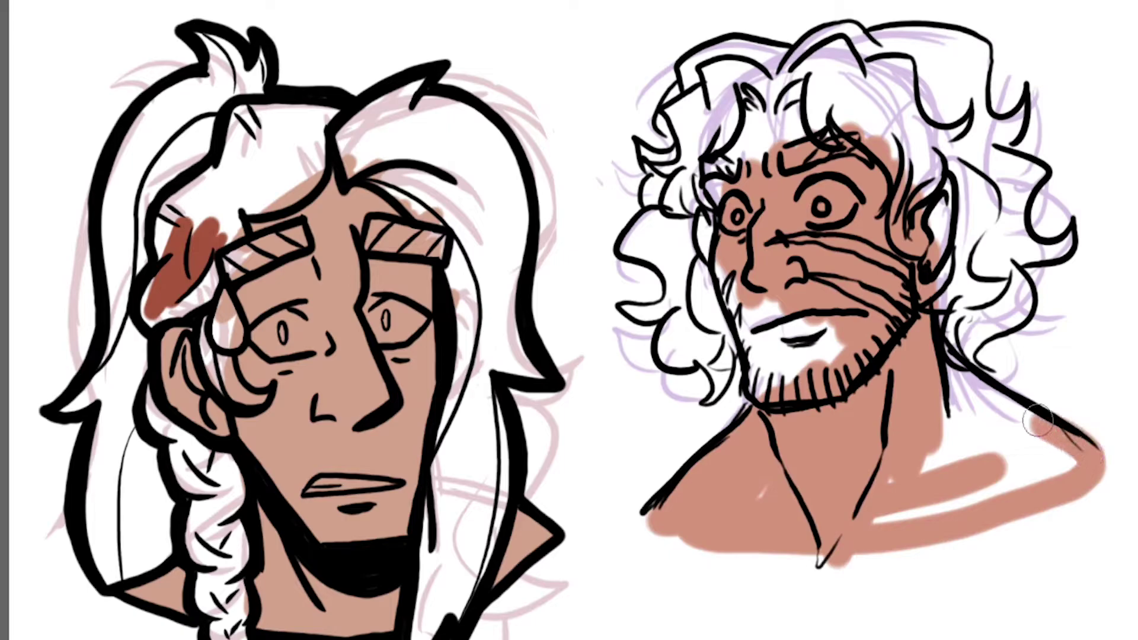
mouse_move(971, 386)
mouse_down()
mouse_move(999, 396)
mouse_move(933, 349)
mouse_move(1065, 460)
mouse_move(905, 444)
mouse_move(852, 503)
mouse_move(900, 516)
mouse_move(988, 501)
mouse_move(1084, 457)
mouse_move(965, 453)
mouse_move(927, 493)
mouse_move(795, 505)
mouse_move(746, 534)
mouse_move(778, 498)
mouse_move(649, 512)
mouse_move(708, 549)
mouse_move(856, 557)
mouse_move(1088, 488)
mouse_up()
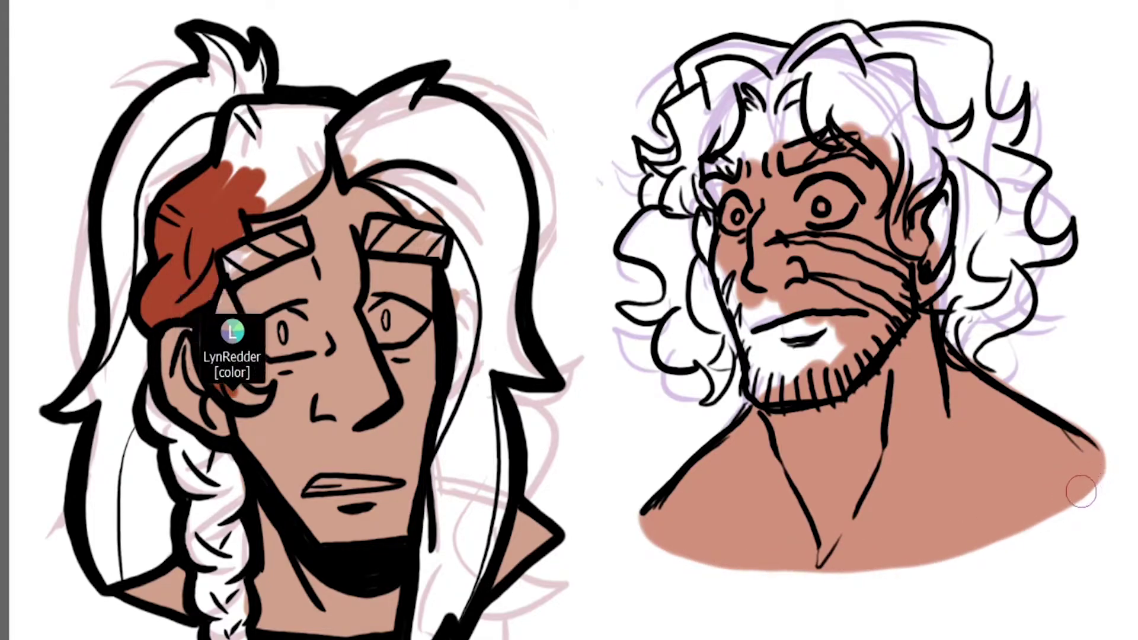
Step: Extend the tan skin color over the man's mouth and chin, upper forehead, near ear and far side of the face
mouse_move(833, 326)
mouse_down()
mouse_move(792, 380)
mouse_move(744, 314)
mouse_move(729, 266)
mouse_move(753, 329)
mouse_up()
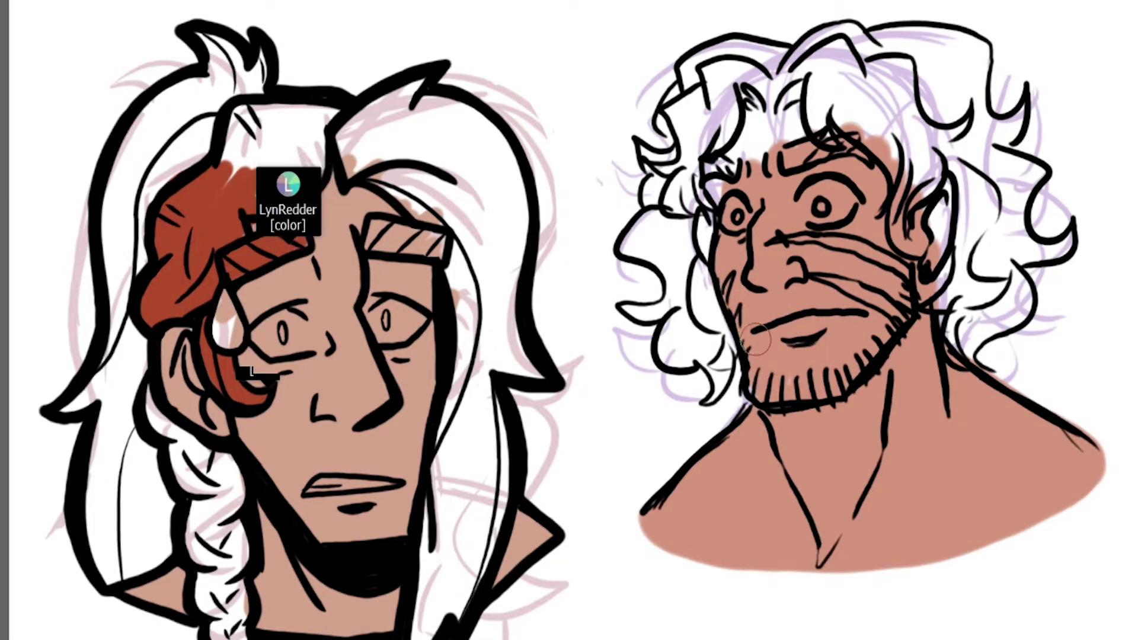
mouse_move(747, 148)
mouse_down()
mouse_move(717, 196)
mouse_move(758, 119)
mouse_move(795, 154)
mouse_move(825, 107)
mouse_up()
drag(932, 205, 937, 247)
drag(718, 253, 719, 238)
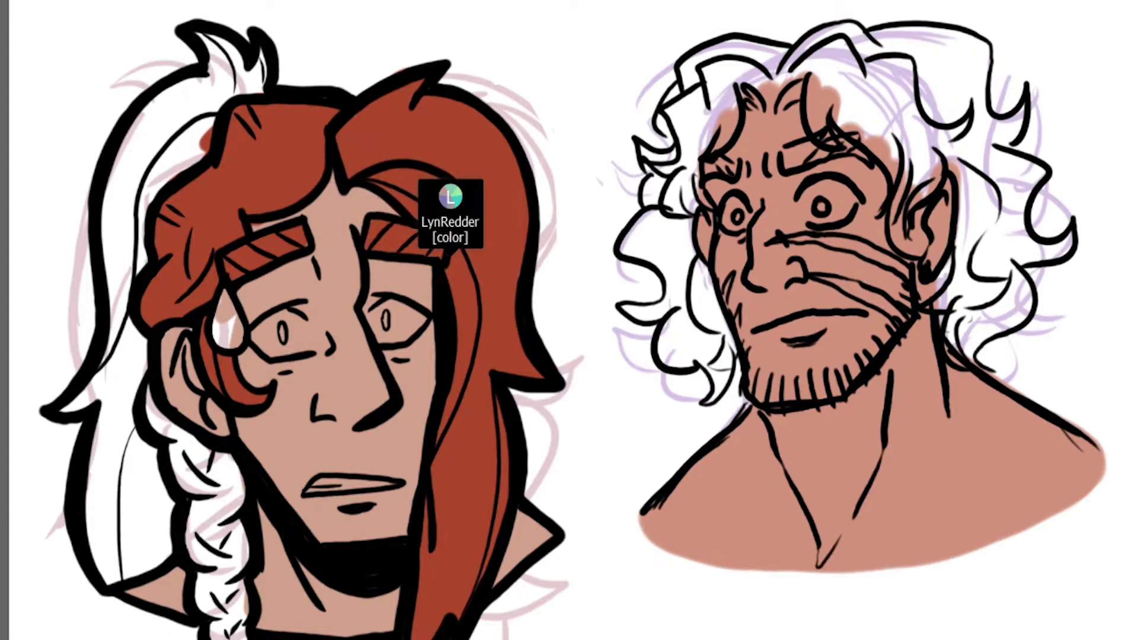
Step: Paint the front locks above the man's forehead and near temple, plus both eyebrows, in flat dark brown
drag(849, 102, 833, 75)
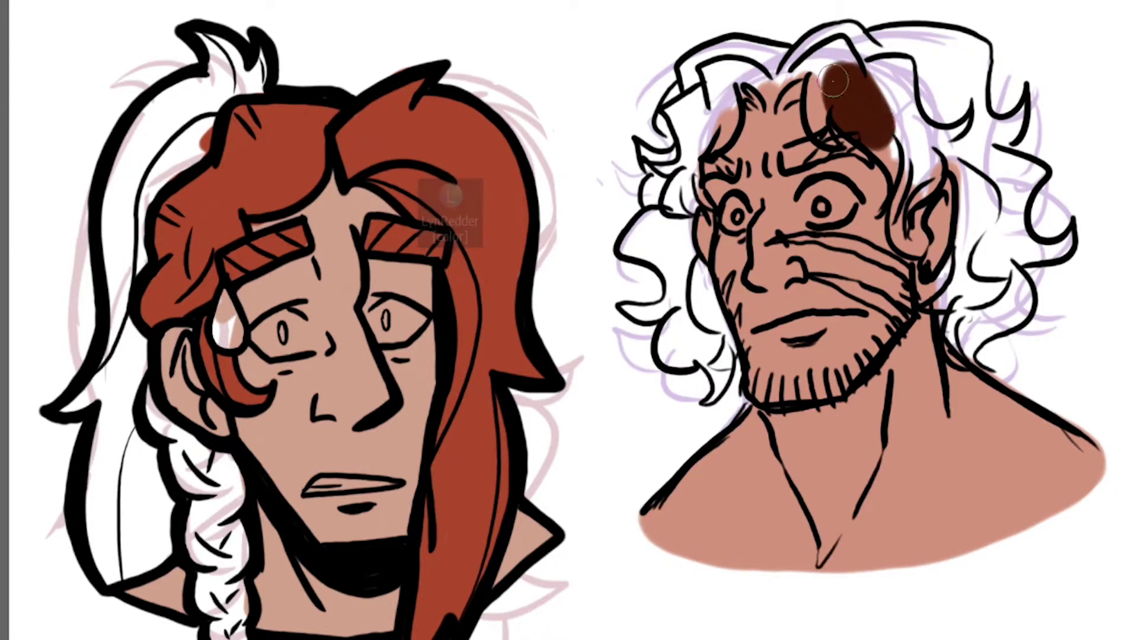
mouse_move(876, 141)
mouse_down()
mouse_move(900, 171)
mouse_move(894, 144)
mouse_move(902, 229)
mouse_move(930, 158)
mouse_move(899, 230)
mouse_move(924, 176)
mouse_move(929, 193)
mouse_move(899, 109)
mouse_move(884, 117)
mouse_move(883, 102)
mouse_move(904, 98)
mouse_move(879, 61)
mouse_move(894, 89)
mouse_up()
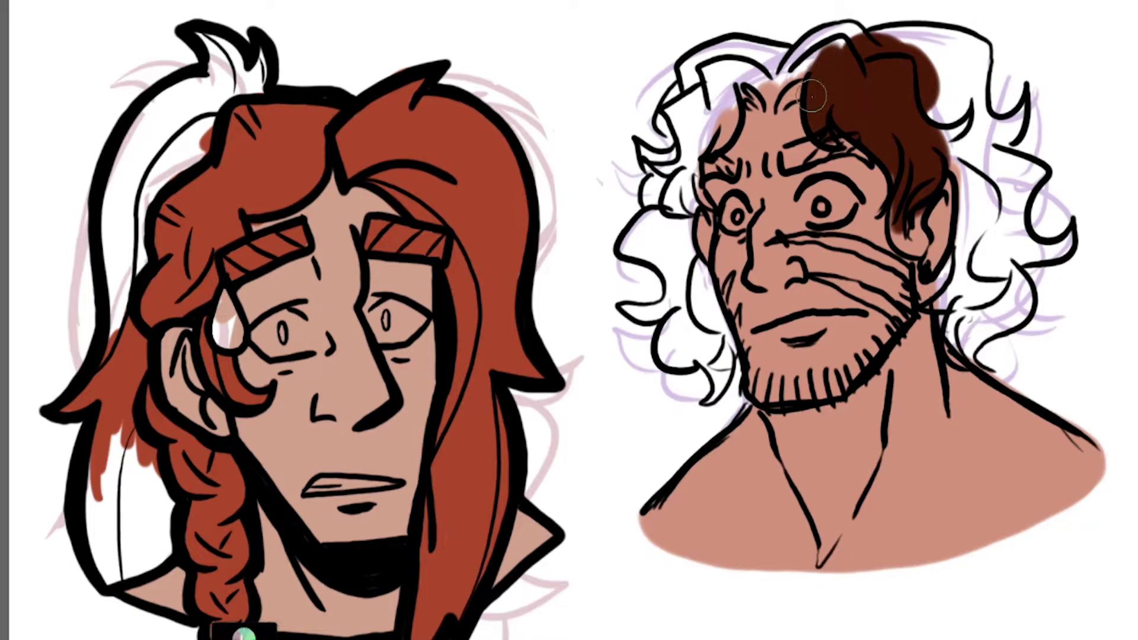
mouse_move(789, 161)
mouse_down()
mouse_move(866, 138)
mouse_move(825, 154)
mouse_move(874, 163)
mouse_up()
mouse_move(708, 163)
mouse_down()
mouse_move(729, 168)
mouse_move(707, 165)
mouse_move(706, 177)
mouse_up()
mouse_move(780, 98)
mouse_down()
mouse_move(810, 86)
mouse_move(776, 101)
mouse_move(858, 113)
mouse_up()
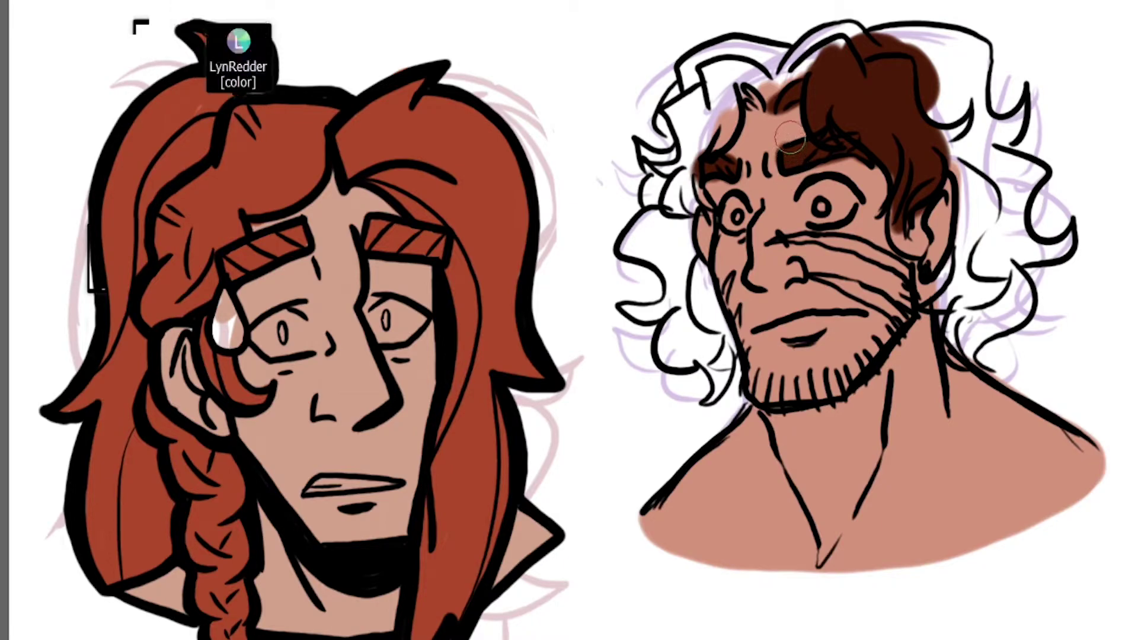
mouse_move(790, 100)
mouse_down()
mouse_move(819, 45)
mouse_move(794, 62)
mouse_move(770, 85)
mouse_move(845, 55)
mouse_move(771, 93)
mouse_move(841, 46)
mouse_up()
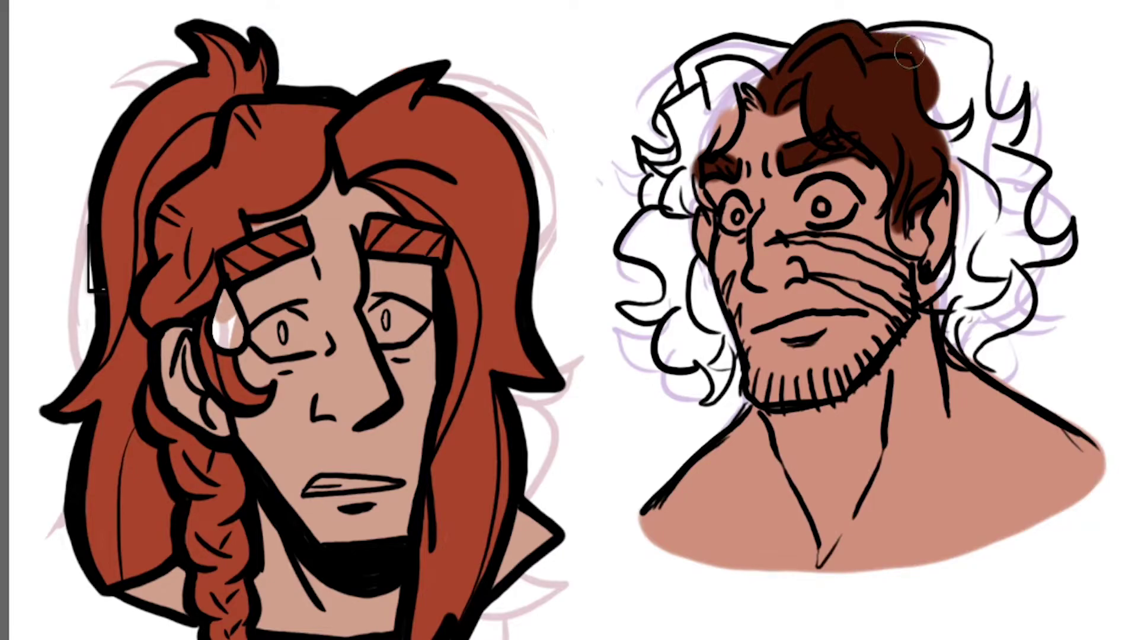
Step: Fill the upper hair and curls on the far side of the man's head with dark brown
mouse_move(747, 86)
mouse_down()
mouse_move(774, 85)
mouse_move(723, 115)
mouse_move(734, 77)
mouse_move(711, 137)
mouse_move(730, 91)
mouse_move(688, 136)
mouse_up()
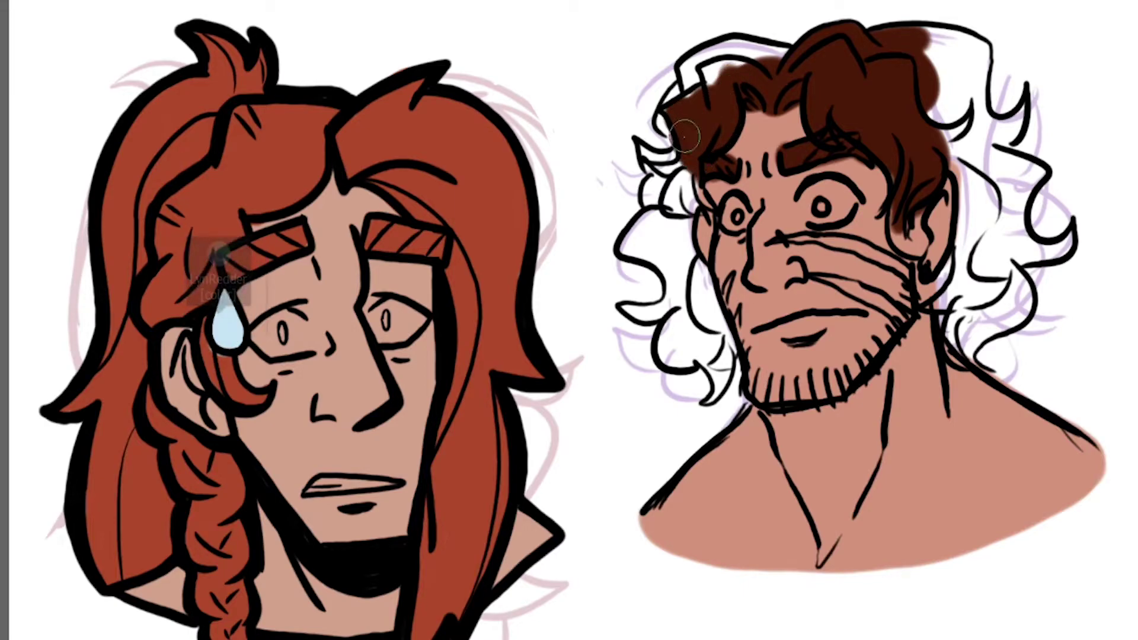
mouse_move(706, 80)
mouse_down()
mouse_move(792, 62)
mouse_move(755, 54)
mouse_move(712, 64)
mouse_move(676, 125)
mouse_up()
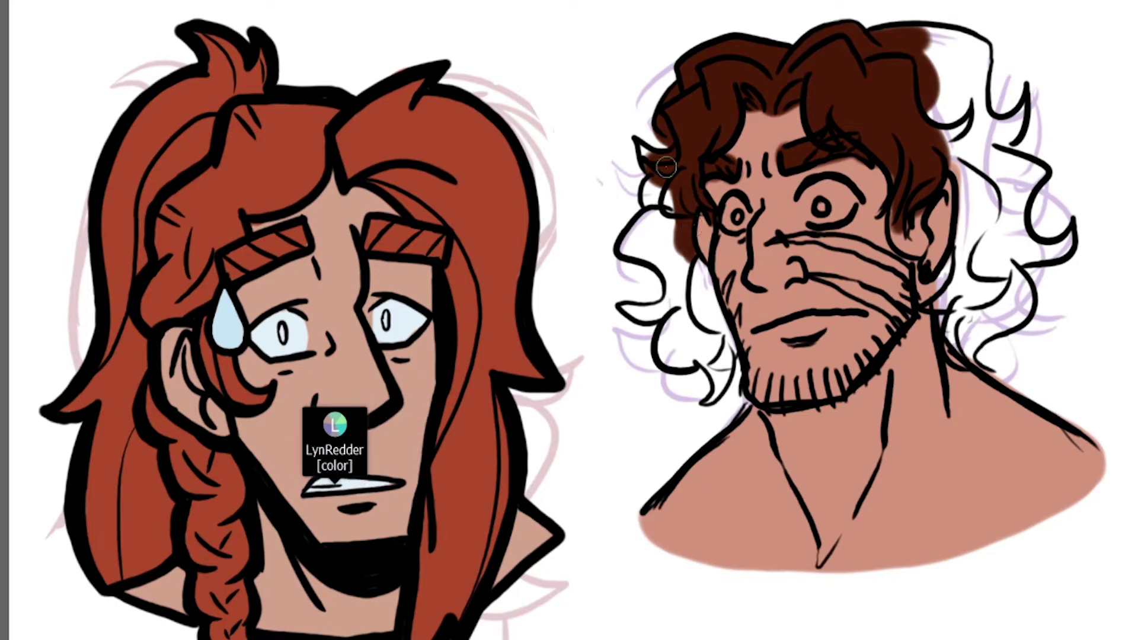
drag(661, 209, 651, 160)
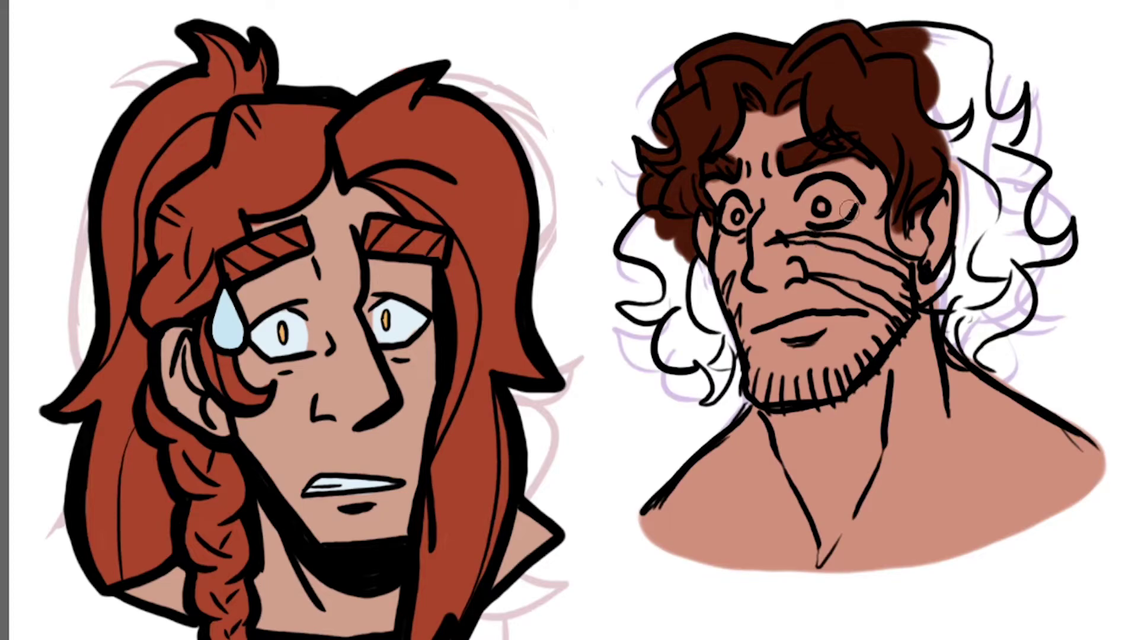
Step: Fill the hair on the near side with dark brown, from the crown past the ear to the lower curls
mouse_move(924, 87)
mouse_down()
mouse_move(963, 111)
mouse_move(962, 136)
mouse_up()
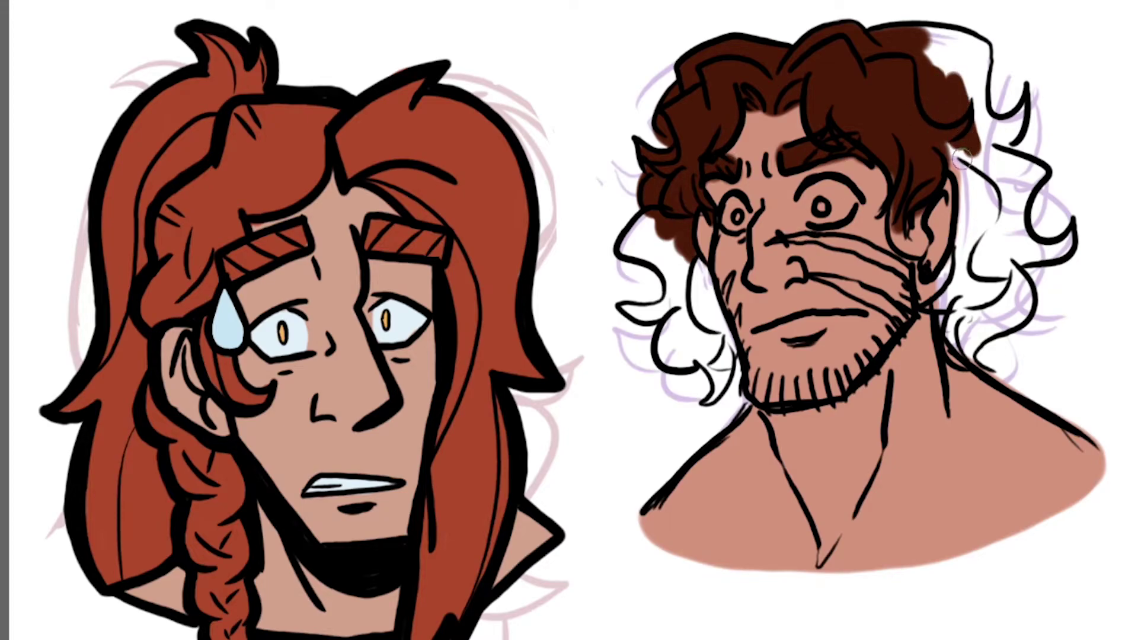
mouse_move(926, 40)
mouse_down()
mouse_move(936, 77)
mouse_move(943, 57)
mouse_move(908, 40)
mouse_move(949, 73)
mouse_move(898, 34)
mouse_move(910, 44)
mouse_move(915, 33)
mouse_move(884, 42)
mouse_move(947, 35)
mouse_move(877, 37)
mouse_move(971, 45)
mouse_move(931, 30)
mouse_move(975, 42)
mouse_move(983, 60)
mouse_move(979, 38)
mouse_move(985, 128)
mouse_move(959, 50)
mouse_move(973, 49)
mouse_move(971, 163)
mouse_move(976, 118)
mouse_move(1001, 123)
mouse_up()
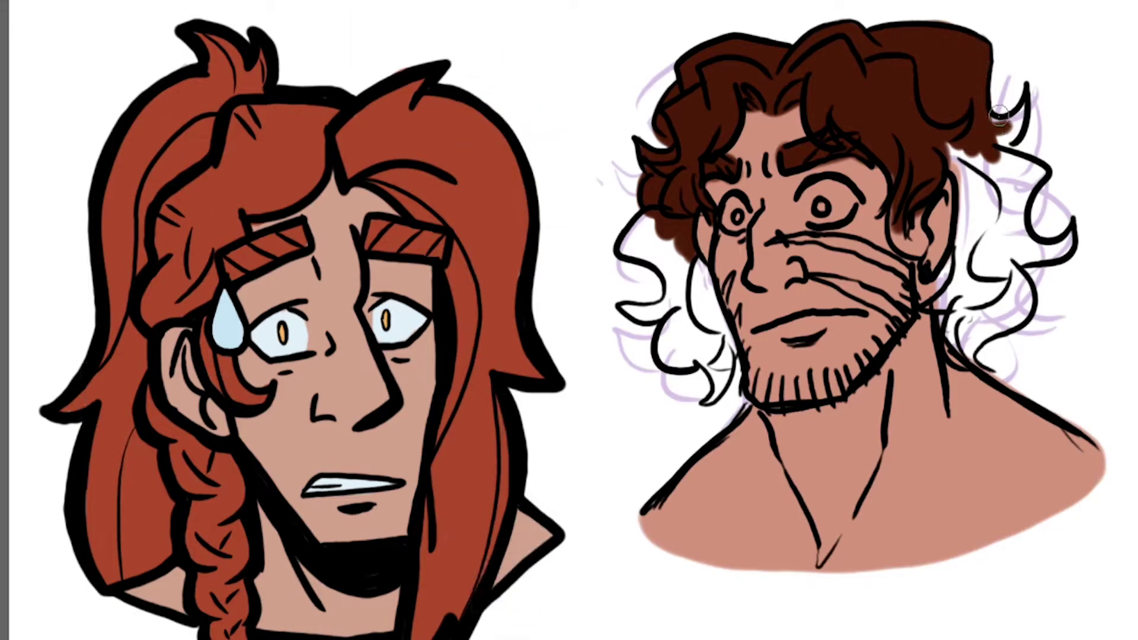
mouse_move(1020, 119)
mouse_down()
mouse_move(1002, 151)
mouse_move(1008, 131)
mouse_up()
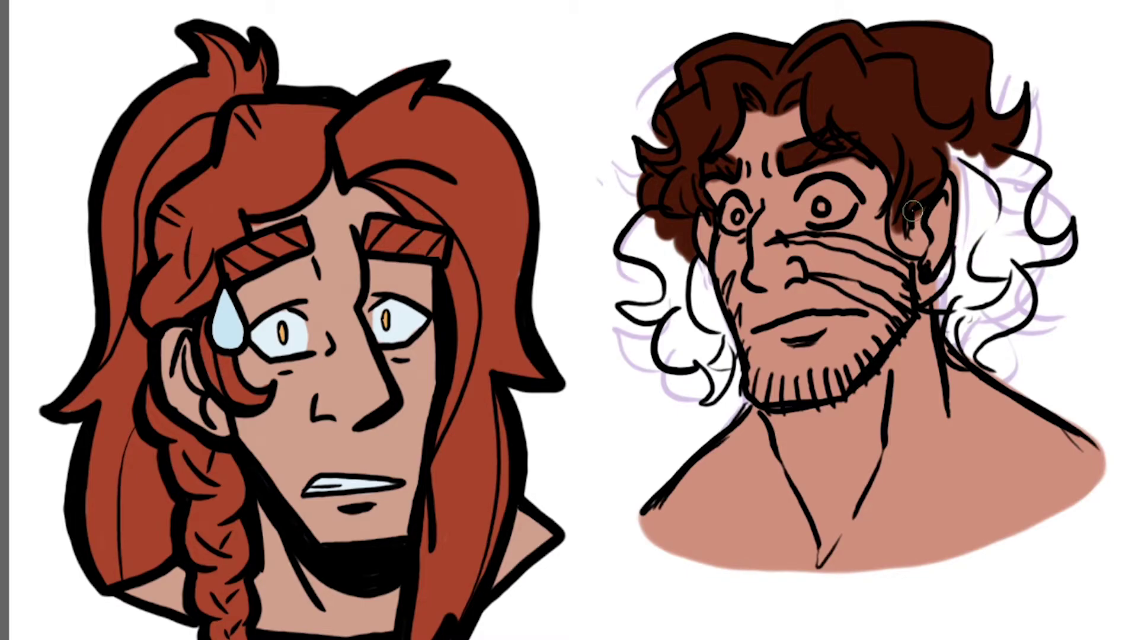
drag(949, 152, 966, 185)
mouse_move(961, 225)
mouse_down()
mouse_move(943, 303)
mouse_move(959, 263)
mouse_move(954, 288)
mouse_move(931, 309)
mouse_move(972, 268)
mouse_move(968, 344)
mouse_move(946, 327)
mouse_move(954, 290)
mouse_move(969, 362)
mouse_move(978, 315)
mouse_up()
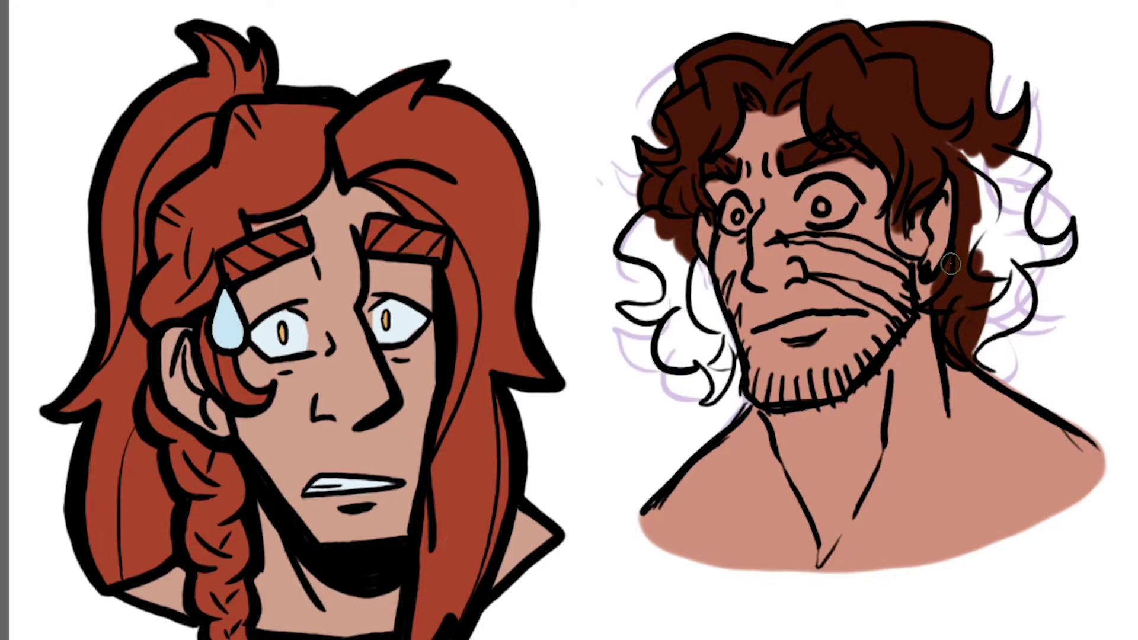
mouse_move(950, 263)
mouse_down()
mouse_move(978, 243)
mouse_move(972, 285)
mouse_move(986, 285)
mouse_move(1004, 211)
mouse_move(992, 173)
mouse_move(961, 163)
mouse_move(1025, 184)
mouse_move(1005, 156)
mouse_move(1037, 165)
mouse_move(1045, 181)
mouse_move(1033, 170)
mouse_move(1043, 176)
mouse_move(1032, 252)
mouse_up()
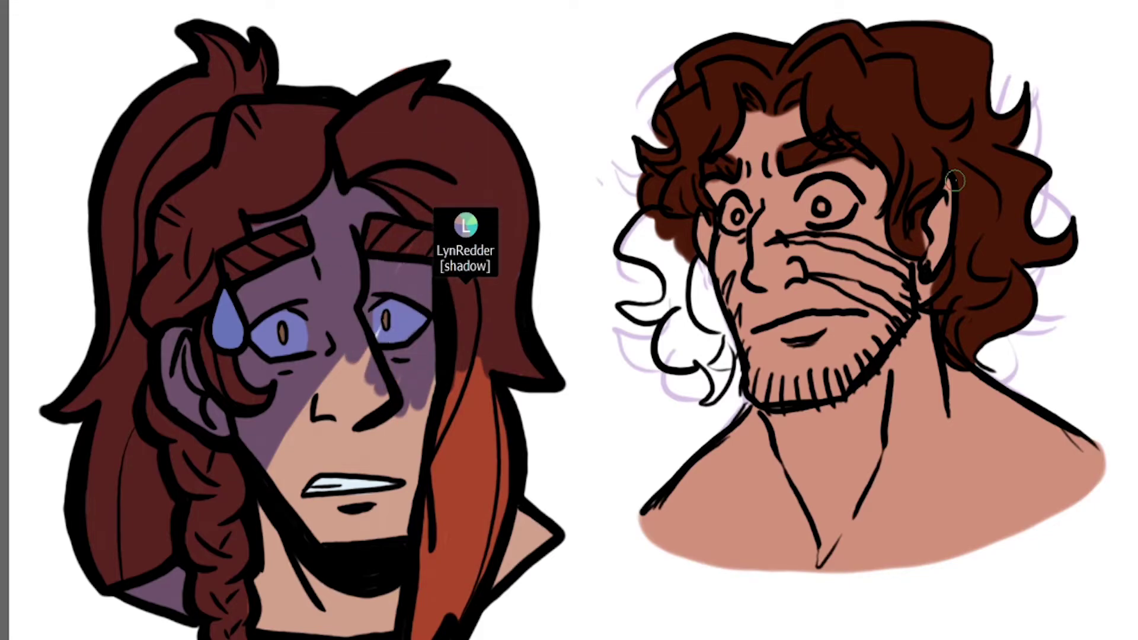
Step: Fill the lower curls on the far side of the man's face with dark brown, out to their pointed tips
mouse_move(674, 249)
mouse_down()
mouse_move(707, 296)
mouse_move(696, 269)
mouse_move(706, 280)
mouse_move(703, 299)
mouse_move(660, 258)
mouse_move(625, 248)
mouse_move(668, 211)
mouse_up()
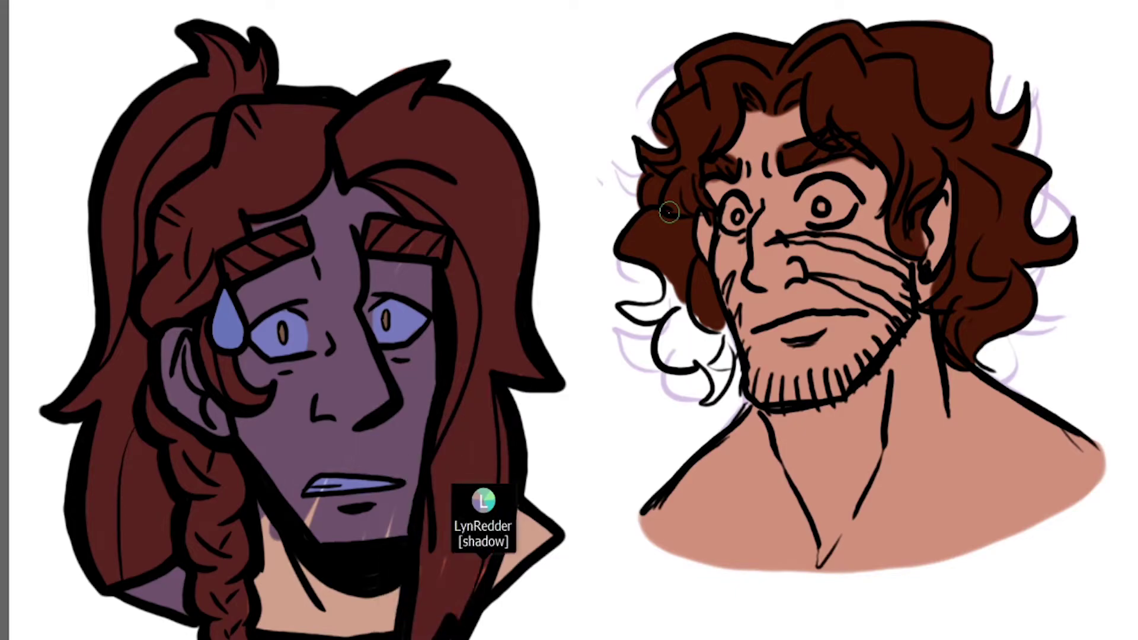
mouse_move(686, 314)
mouse_down()
mouse_move(667, 344)
mouse_move(682, 342)
mouse_up()
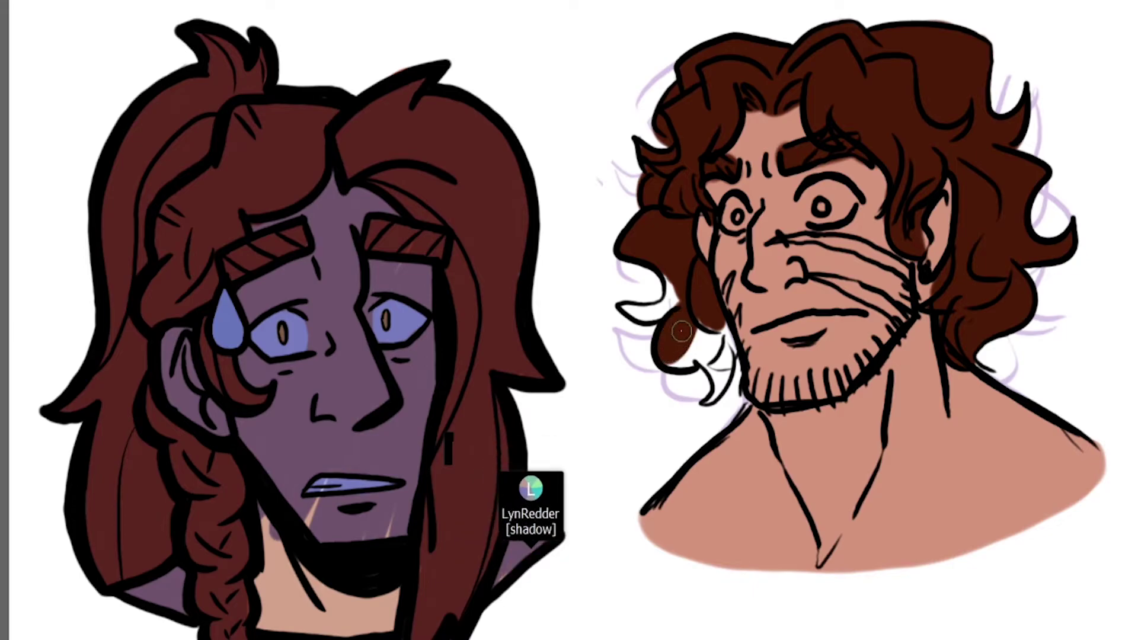
mouse_move(668, 330)
mouse_down()
mouse_move(703, 346)
mouse_move(722, 324)
mouse_move(729, 352)
mouse_move(706, 405)
mouse_move(703, 347)
mouse_move(725, 356)
mouse_move(709, 383)
mouse_move(731, 416)
mouse_move(702, 419)
mouse_up()
key(e)
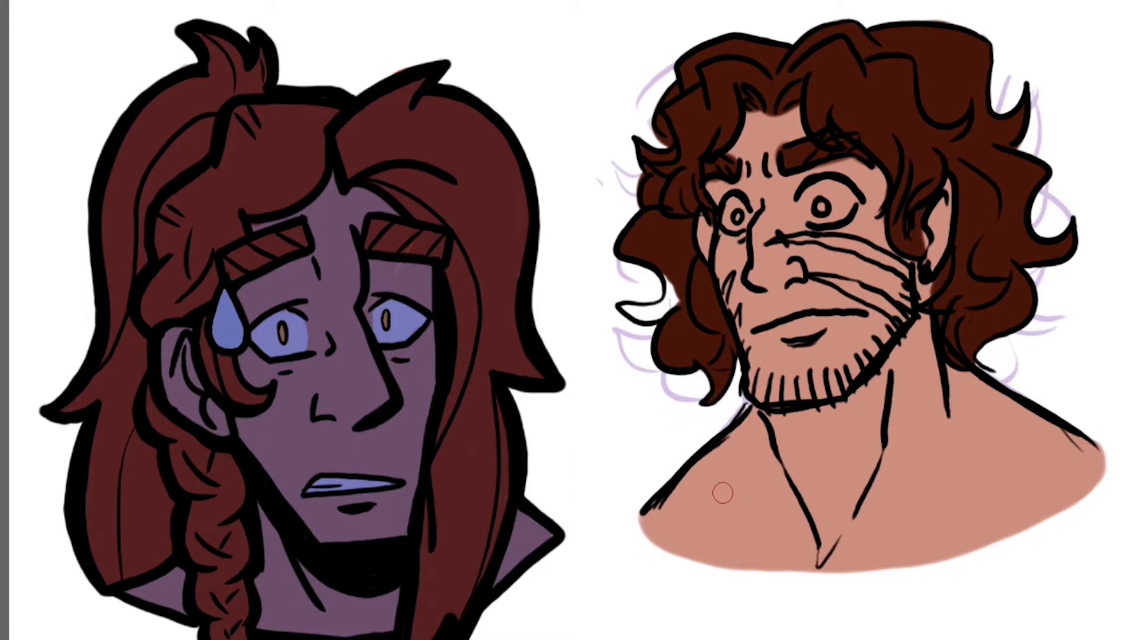
drag(626, 302, 706, 282)
mouse_move(623, 307)
mouse_down()
mouse_move(648, 310)
mouse_move(678, 289)
mouse_up()
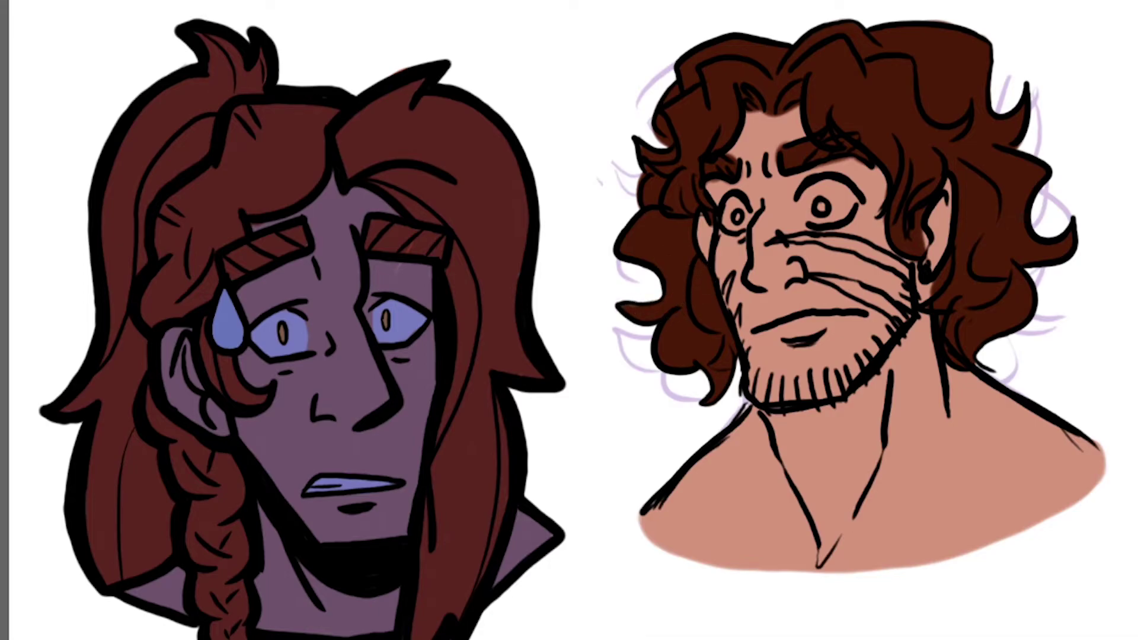
Step: Paint the whites of the man's eyes and erase the purple sketch lines around his hair
drag(813, 196, 836, 194)
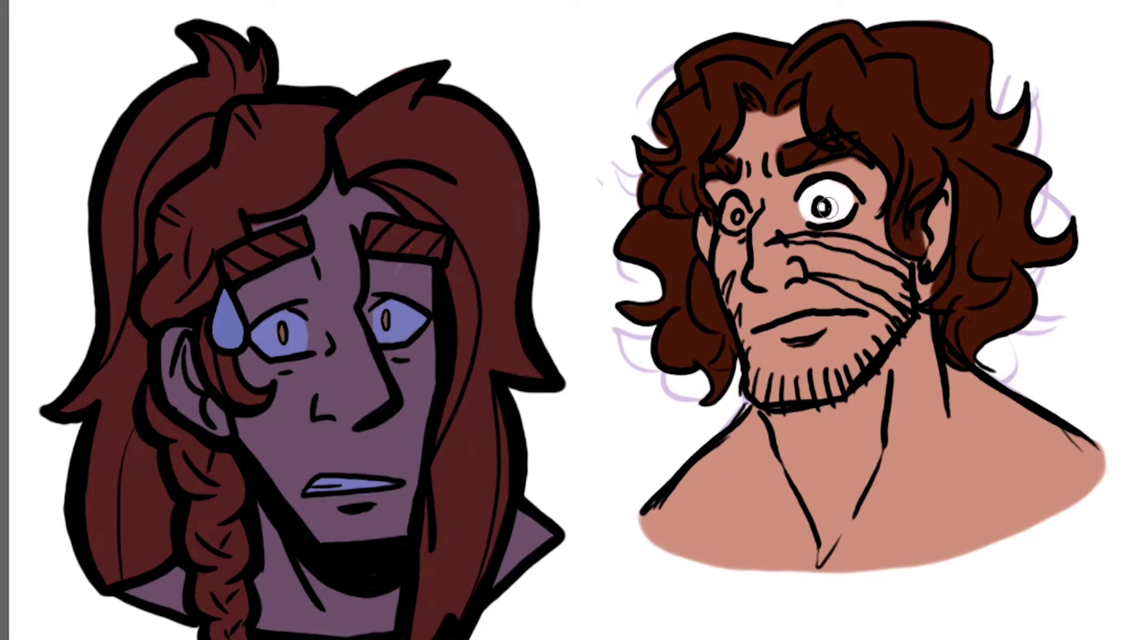
drag(728, 215, 748, 212)
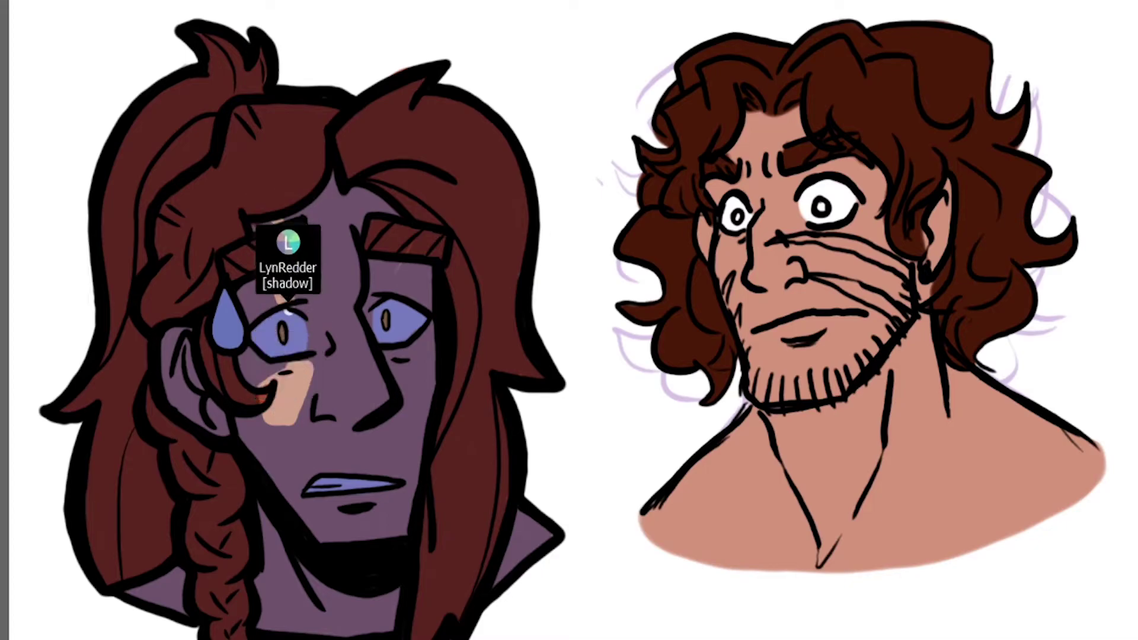
mouse_move(638, 82)
mouse_down()
mouse_move(674, 111)
mouse_move(674, 223)
mouse_move(633, 382)
mouse_move(620, 328)
mouse_move(639, 247)
mouse_move(662, 372)
mouse_move(696, 420)
mouse_move(722, 331)
mouse_move(743, 366)
mouse_move(745, 427)
mouse_move(1042, 231)
mouse_move(997, 136)
mouse_move(1025, 171)
mouse_move(997, 175)
mouse_move(1021, 247)
mouse_move(1054, 259)
mouse_move(1033, 143)
mouse_move(1087, 130)
mouse_move(1088, 251)
mouse_move(1017, 378)
mouse_up()
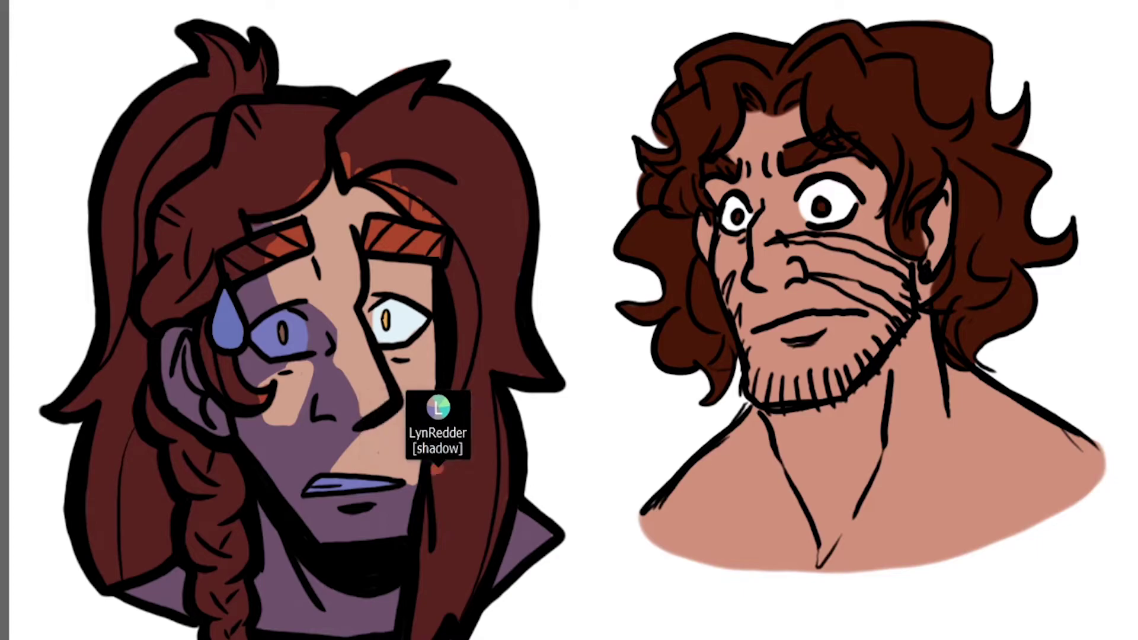
Step: Color the man's cheek scars muted red and brush brown stubble shading along his jaw and chin
mouse_move(833, 283)
mouse_down()
mouse_move(895, 314)
mouse_move(825, 279)
mouse_move(895, 310)
mouse_move(800, 236)
mouse_move(774, 240)
mouse_move(847, 250)
mouse_up()
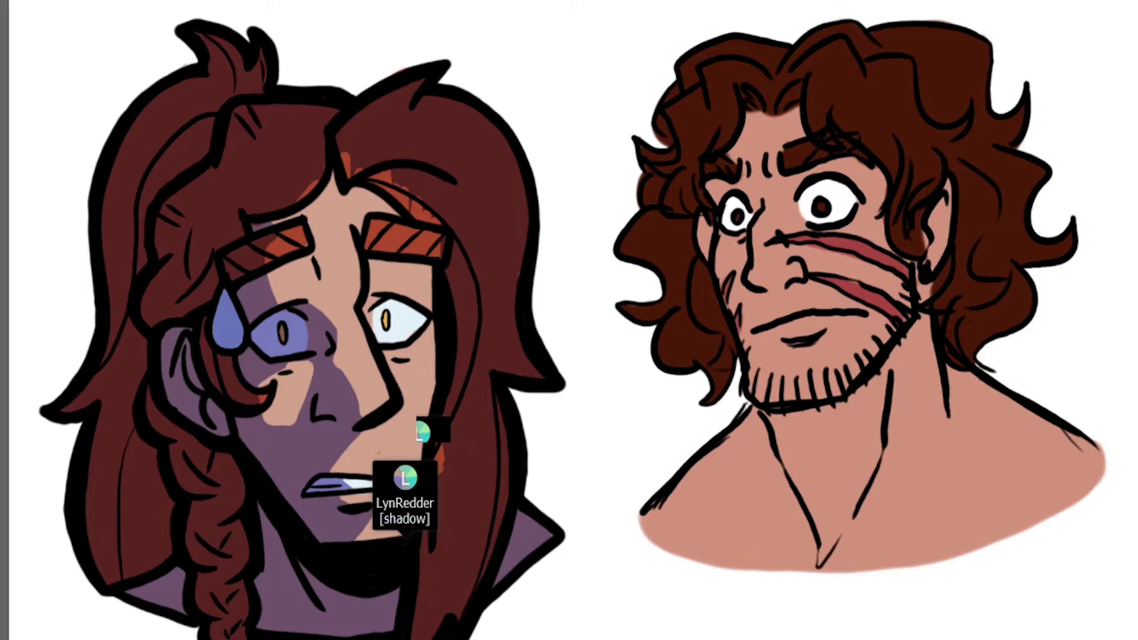
mouse_move(748, 367)
mouse_down()
mouse_move(760, 384)
mouse_move(831, 399)
mouse_move(904, 324)
mouse_move(949, 303)
mouse_up()
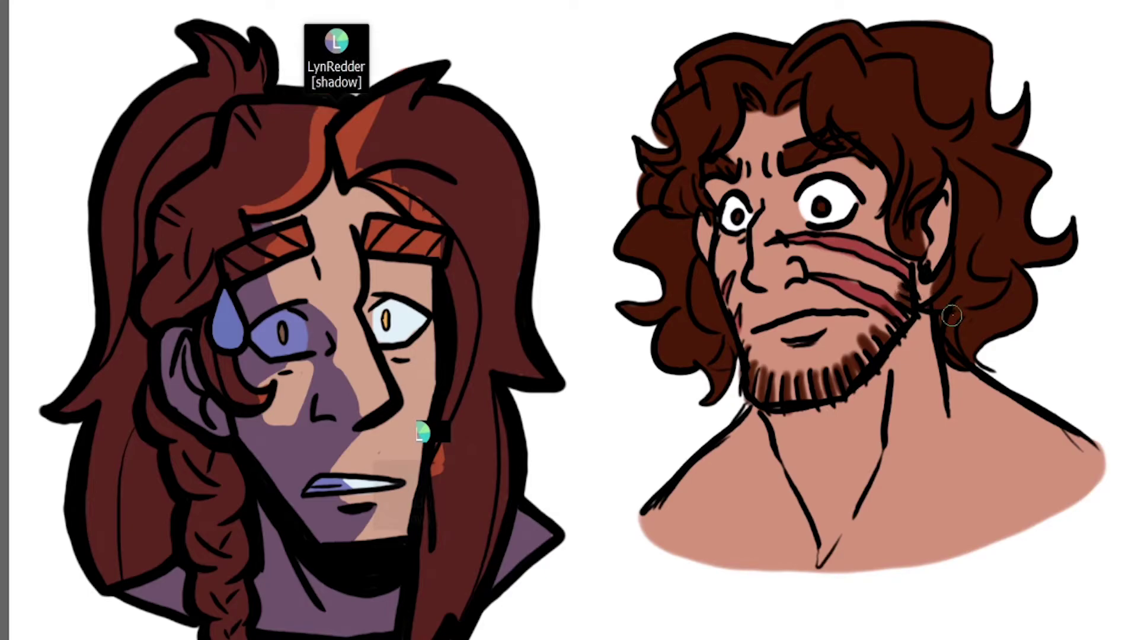
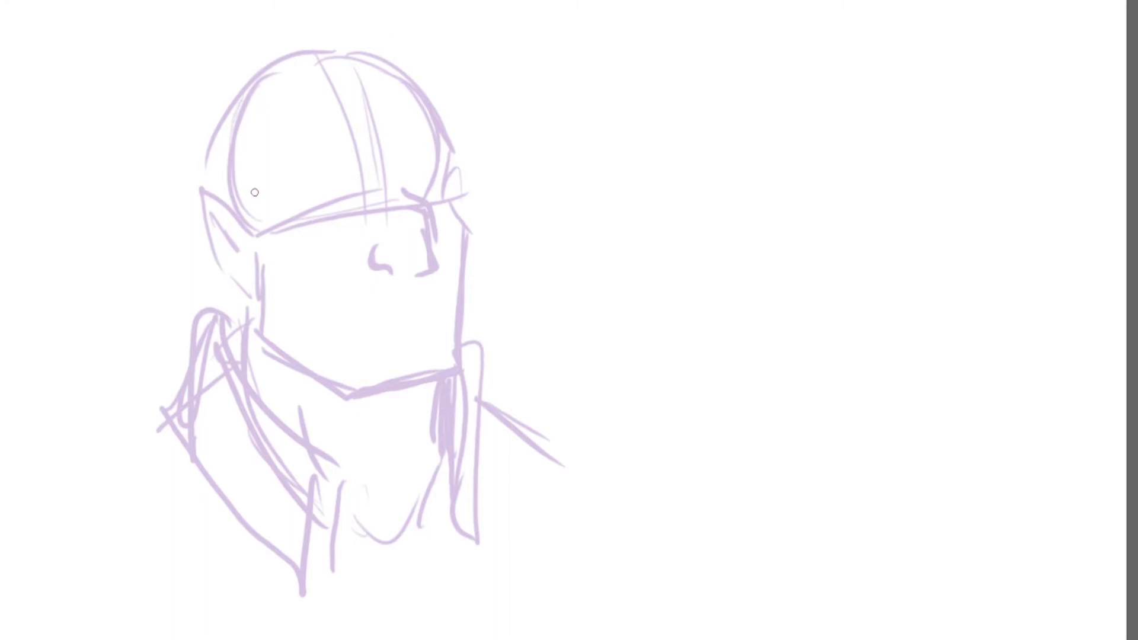
Step: Sketch the man's nostril, heavy brows, narrowed eyes, and a mouth line with a near-side tusk in light purple
mouse_move(404, 272)
mouse_down()
mouse_move(384, 248)
mouse_move(397, 235)
mouse_up()
mouse_move(363, 168)
mouse_down()
mouse_move(286, 189)
mouse_move(318, 158)
mouse_move(408, 173)
mouse_up()
mouse_move(417, 157)
mouse_down()
mouse_move(421, 178)
mouse_move(448, 157)
mouse_up()
drag(415, 163, 454, 134)
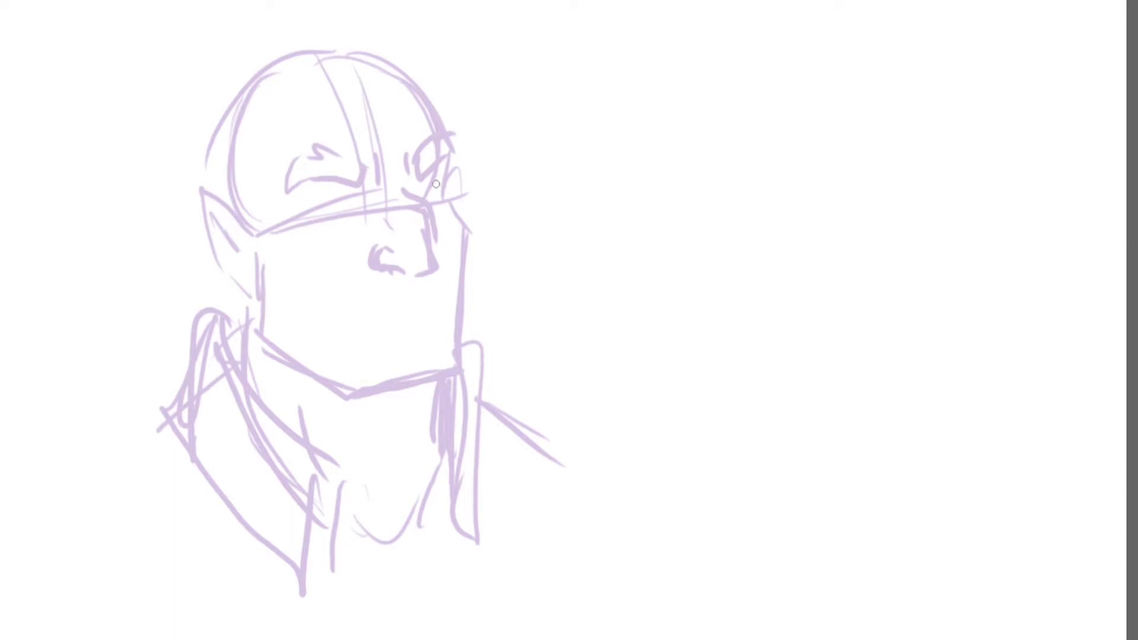
drag(421, 191, 450, 178)
drag(451, 178, 418, 195)
mouse_move(348, 187)
mouse_down()
mouse_move(358, 202)
mouse_move(305, 207)
mouse_move(343, 216)
mouse_up()
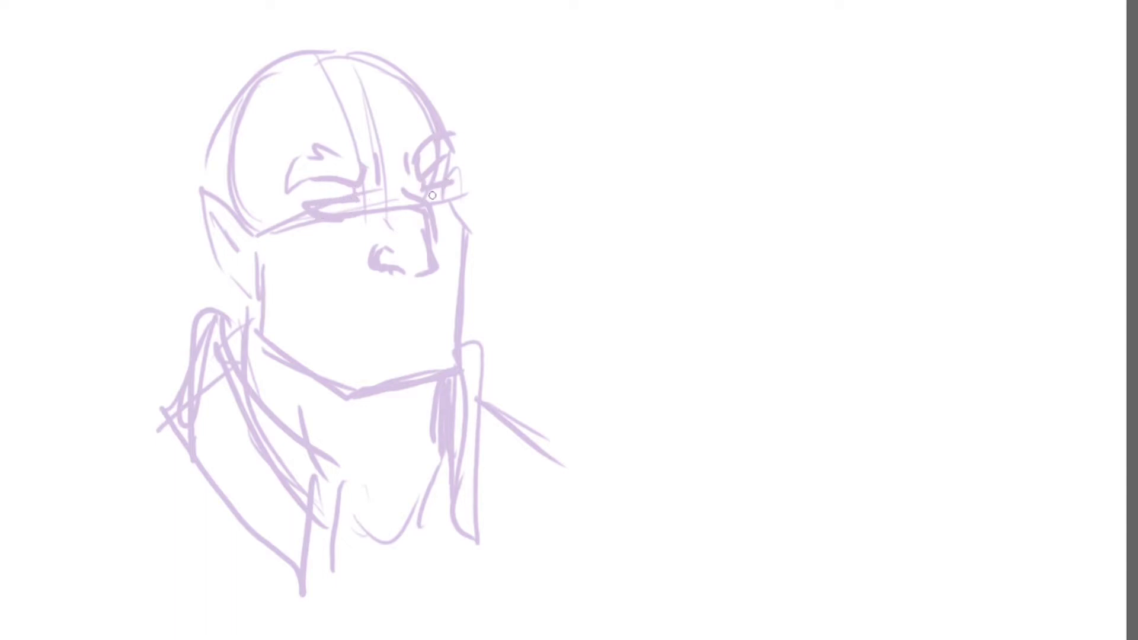
drag(450, 183, 428, 205)
mouse_move(426, 305)
mouse_down()
mouse_move(346, 326)
mouse_move(363, 304)
mouse_up()
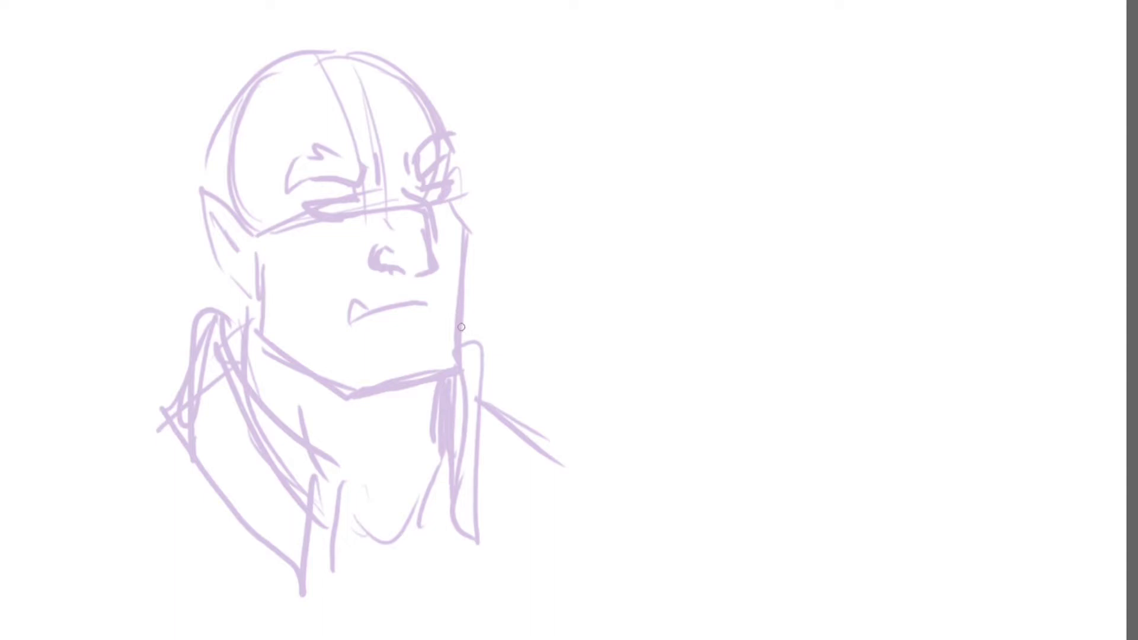
Step: Strengthen the nose and jaw sketch, add a second tusk and stubble marks, and rough in a puff of breath beside the jaw
drag(434, 221, 433, 267)
drag(447, 195, 464, 213)
drag(457, 270, 457, 347)
mouse_move(467, 368)
mouse_down()
mouse_move(469, 378)
mouse_move(419, 402)
mouse_up()
mouse_move(271, 316)
mouse_down()
mouse_move(260, 353)
mouse_move(266, 342)
mouse_up()
drag(297, 332, 282, 369)
mouse_move(327, 355)
mouse_down()
mouse_move(321, 377)
mouse_move(353, 392)
mouse_up()
drag(383, 372, 385, 398)
drag(344, 324, 445, 305)
mouse_move(350, 197)
mouse_down()
mouse_move(308, 209)
mouse_move(349, 205)
mouse_move(313, 218)
mouse_move(363, 217)
mouse_move(323, 221)
mouse_move(361, 219)
mouse_up()
drag(496, 332, 540, 365)
mouse_move(530, 340)
mouse_down()
mouse_move(579, 392)
mouse_move(558, 415)
mouse_up()
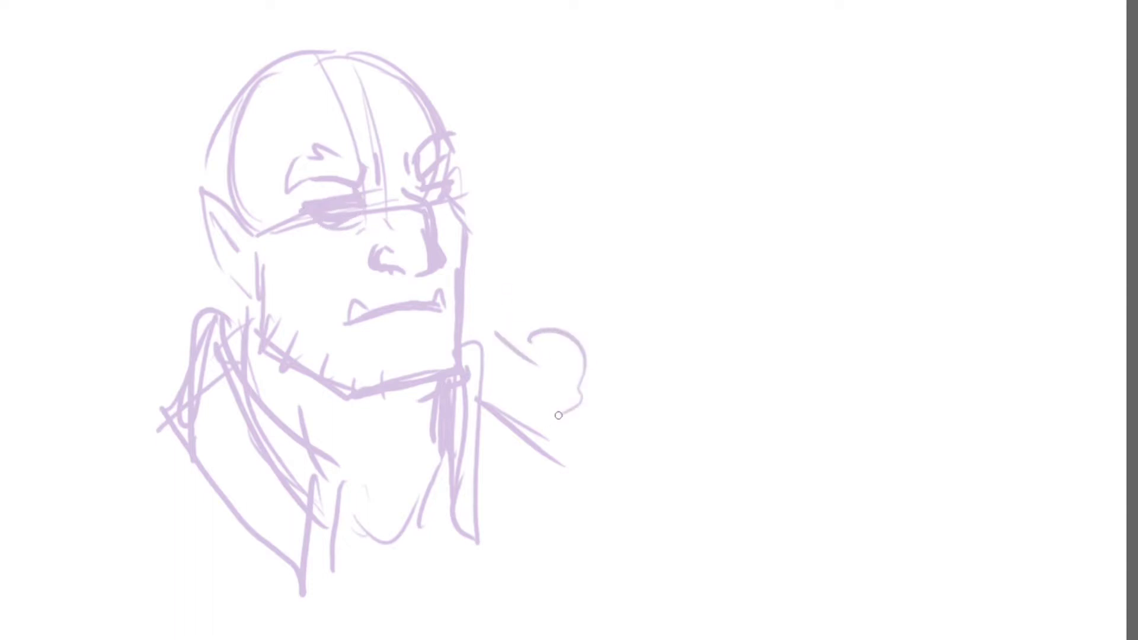
Step: Sketch two curved horns rising from the forehead and two curled horns around the ears
mouse_move(348, 74)
mouse_down()
mouse_move(249, 18)
mouse_move(146, 3)
mouse_move(131, 119)
mouse_move(242, 147)
mouse_up()
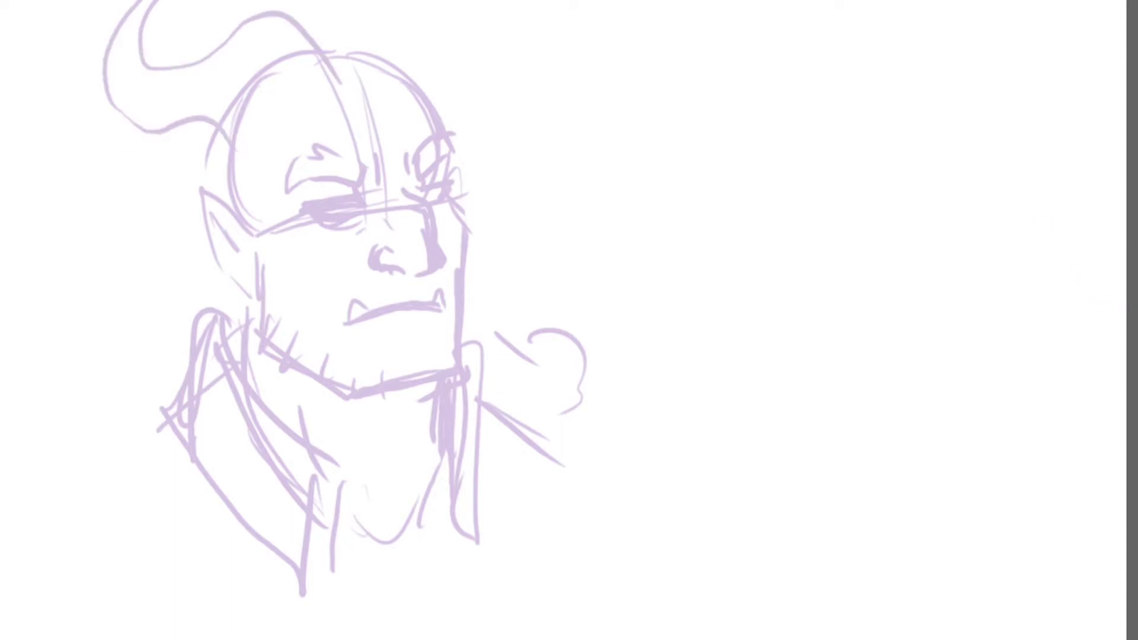
scroll(344, 320, up, 3)
mouse_move(351, 136)
mouse_down()
mouse_move(376, 51)
mouse_move(444, 198)
mouse_move(332, 77)
mouse_move(298, 66)
mouse_up()
mouse_move(219, 242)
mouse_down()
mouse_move(92, 261)
mouse_move(129, 395)
mouse_move(198, 339)
mouse_move(176, 342)
mouse_move(194, 315)
mouse_move(122, 397)
mouse_up()
mouse_move(105, 352)
mouse_down()
mouse_move(212, 394)
mouse_move(204, 296)
mouse_up()
mouse_move(130, 283)
mouse_down()
mouse_move(190, 305)
mouse_move(153, 356)
mouse_up()
mouse_move(450, 219)
mouse_down()
mouse_move(490, 285)
mouse_move(522, 294)
mouse_move(470, 355)
mouse_up()
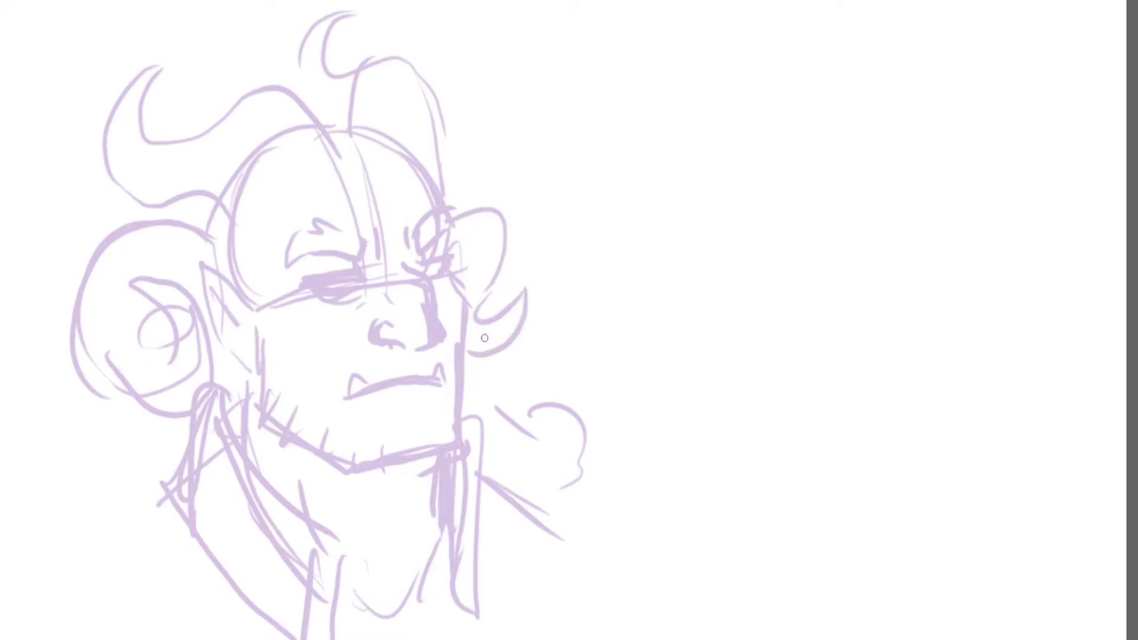
Step: Erase the near upper horn sketch and redraw it with a more angular curve and a longer tip
key(e)
mouse_move(148, 95)
mouse_down()
mouse_move(140, 154)
mouse_move(112, 178)
mouse_move(147, 200)
mouse_move(214, 150)
mouse_move(262, 73)
mouse_move(326, 132)
mouse_move(317, 118)
mouse_move(335, 190)
mouse_up()
key(b)
mouse_move(300, 127)
mouse_down()
mouse_move(230, 84)
mouse_move(179, 86)
mouse_move(133, 130)
mouse_move(144, 26)
mouse_move(91, 148)
mouse_up()
mouse_move(111, 64)
mouse_down()
mouse_move(137, 196)
mouse_move(205, 200)
mouse_move(214, 215)
mouse_up()
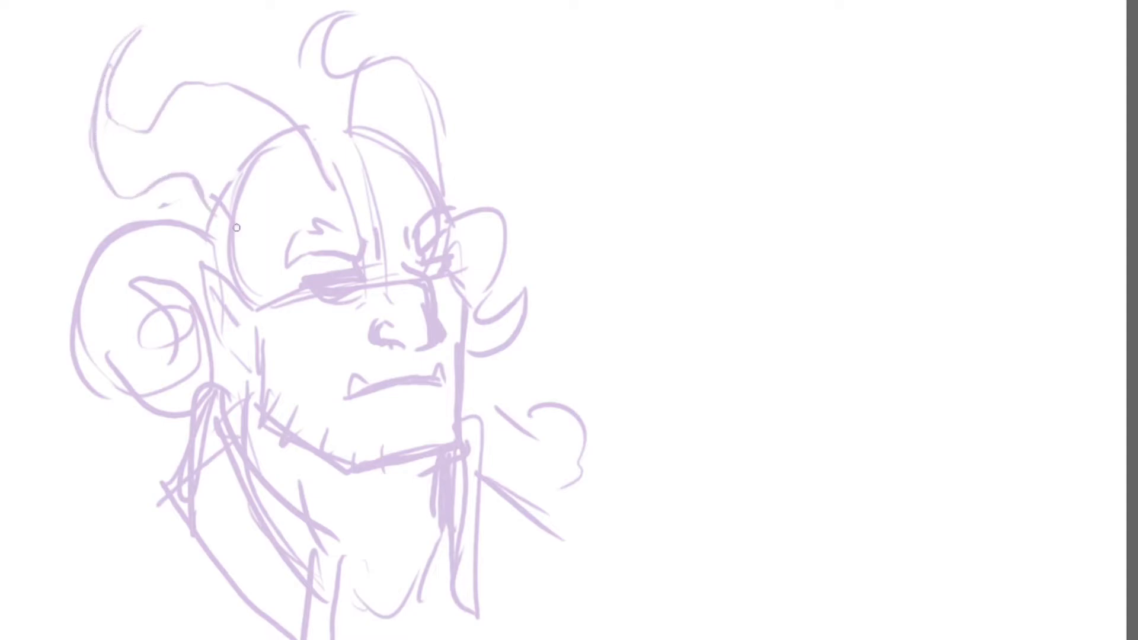
Step: Sketch a short tuft of hair between the upper horns and a patch of hair behind the near horn
mouse_move(360, 171)
mouse_down()
mouse_move(321, 122)
mouse_move(347, 175)
mouse_up()
drag(355, 115, 364, 169)
mouse_move(201, 187)
mouse_down()
mouse_move(188, 196)
mouse_move(194, 246)
mouse_up()
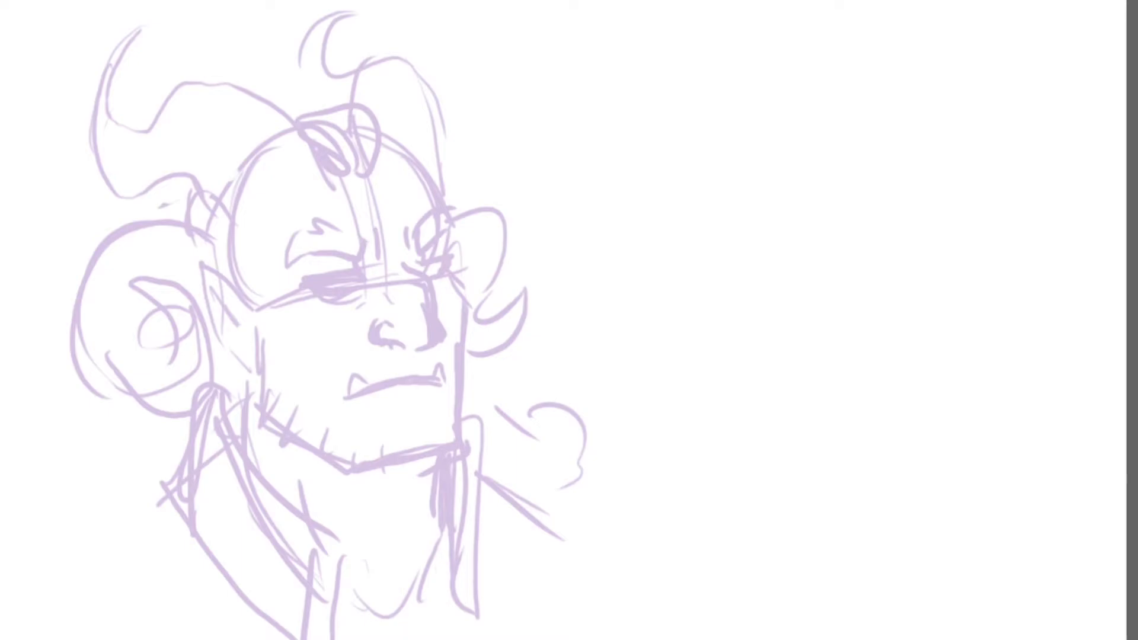
Step: Ink the nose in black, redoing the nostril smaller, and ink the mouth line with two tusks
mouse_move(411, 261)
mouse_down()
mouse_move(433, 285)
mouse_move(434, 330)
mouse_move(424, 349)
mouse_move(392, 345)
mouse_move(397, 326)
mouse_up()
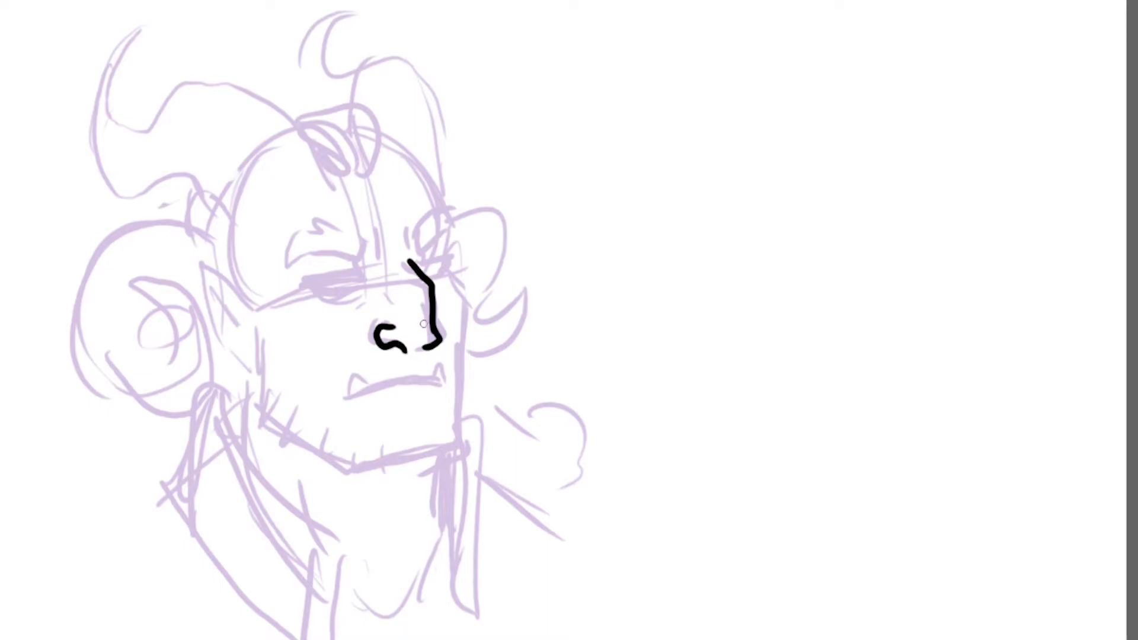
key(ctrl+z)
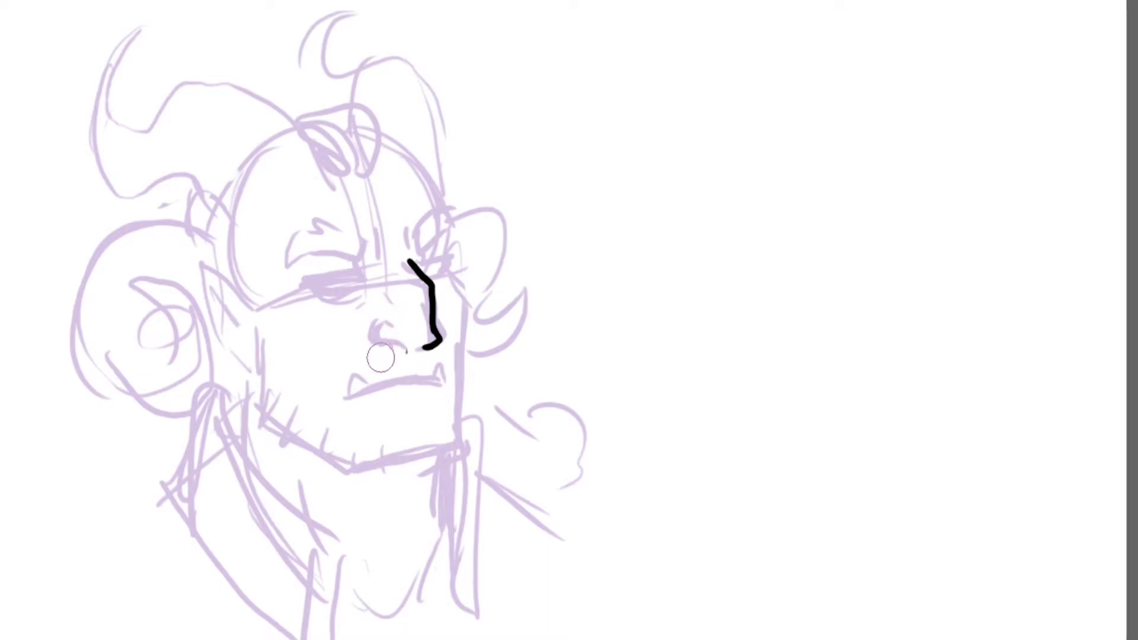
mouse_move(404, 348)
mouse_down()
mouse_move(381, 323)
mouse_move(399, 323)
mouse_up()
drag(388, 282, 394, 292)
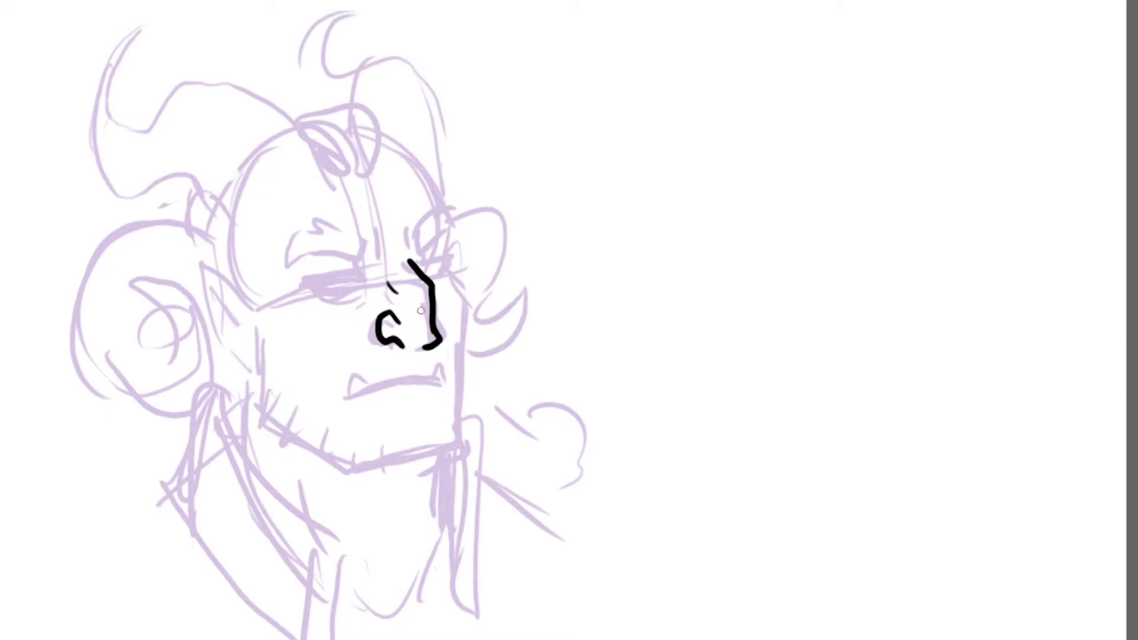
drag(347, 400, 443, 381)
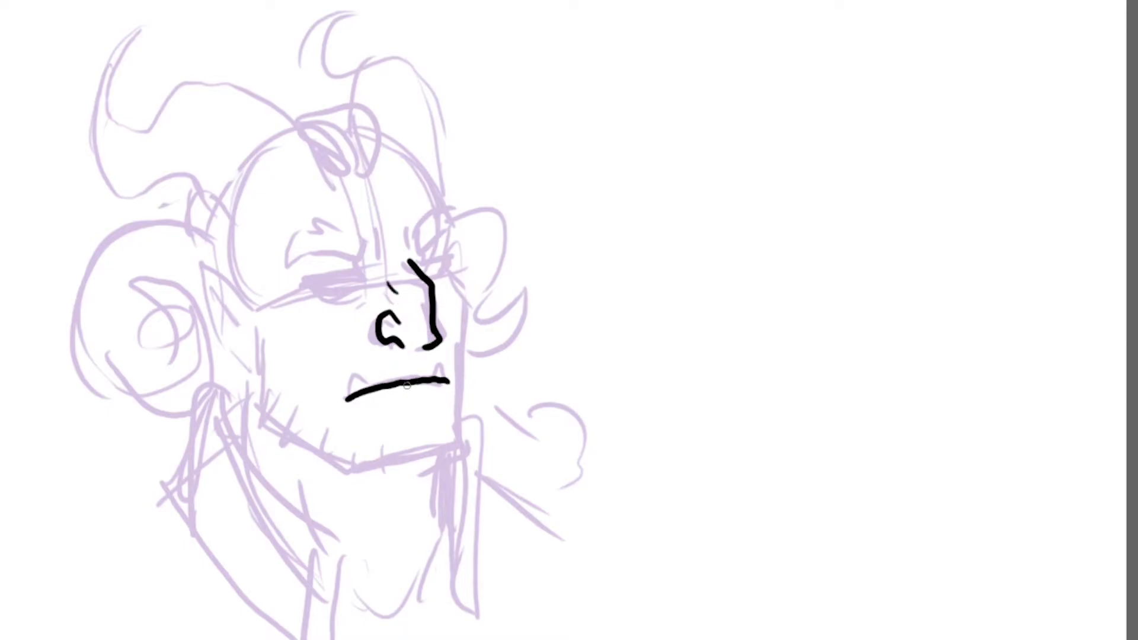
drag(364, 385, 349, 396)
drag(430, 382, 447, 381)
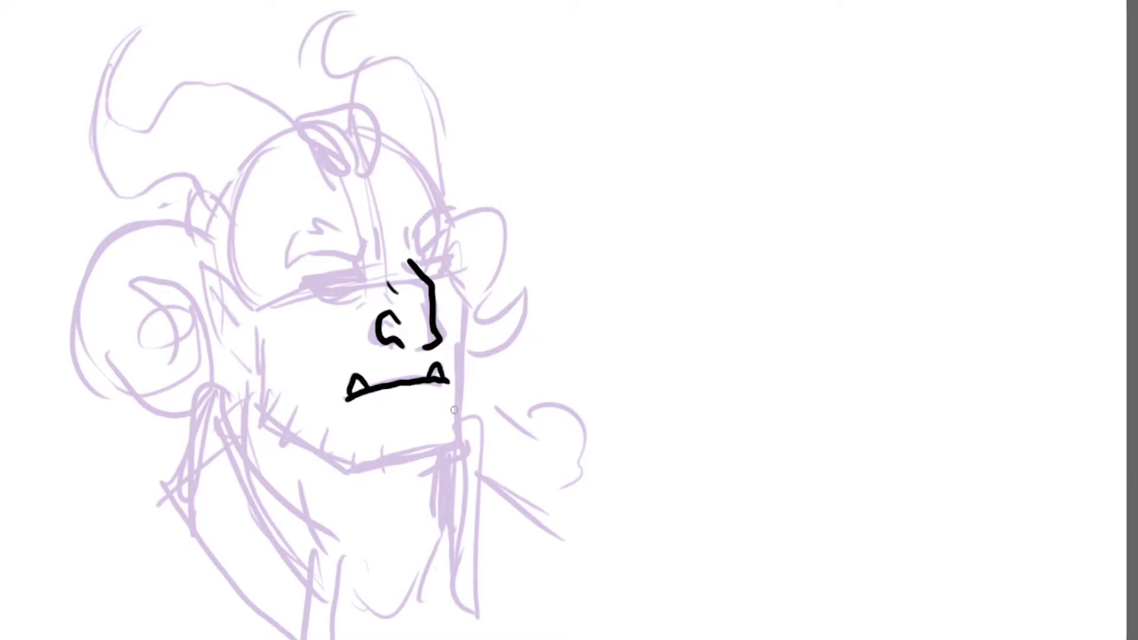
Step: Ink solid black bushy eyebrows with frown creases, the narrowed eyes, and the far side of the face down to the chin
drag(386, 229, 385, 260)
mouse_move(377, 236)
mouse_down()
mouse_move(364, 263)
mouse_move(316, 244)
mouse_move(297, 261)
mouse_move(310, 214)
mouse_move(426, 252)
mouse_move(456, 236)
mouse_move(456, 204)
mouse_move(456, 235)
mouse_move(436, 210)
mouse_move(450, 201)
mouse_move(452, 230)
mouse_move(461, 228)
mouse_move(453, 207)
mouse_move(427, 217)
mouse_move(427, 254)
mouse_up()
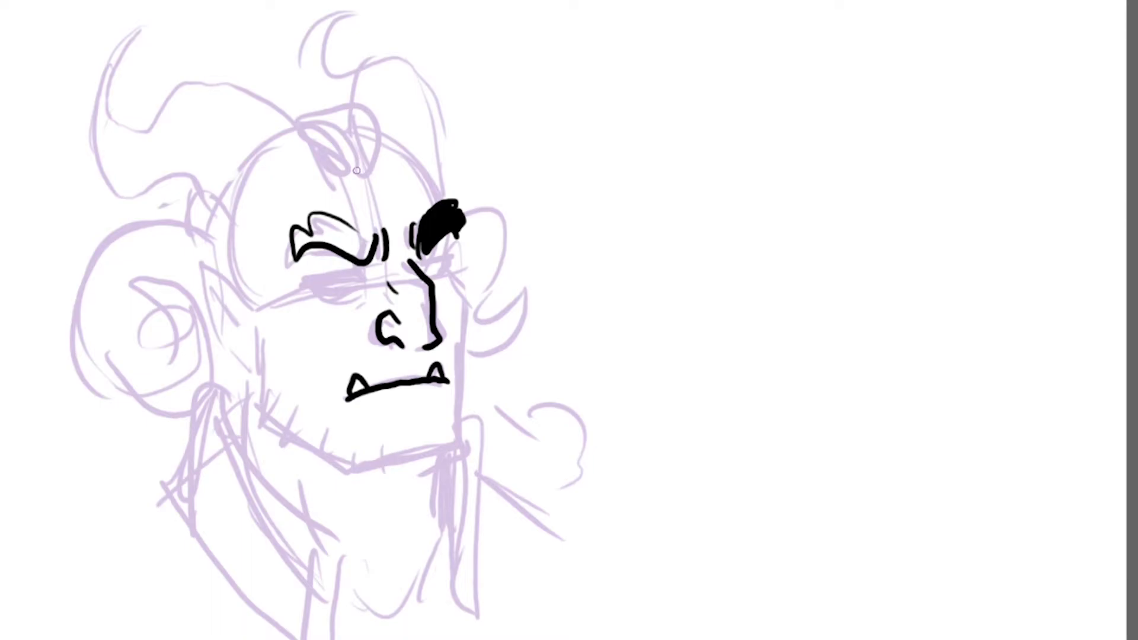
mouse_move(316, 227)
mouse_down()
mouse_move(352, 252)
mouse_move(345, 227)
mouse_move(367, 257)
mouse_move(356, 229)
mouse_move(371, 242)
mouse_move(338, 223)
mouse_move(317, 241)
mouse_move(294, 228)
mouse_move(287, 258)
mouse_up()
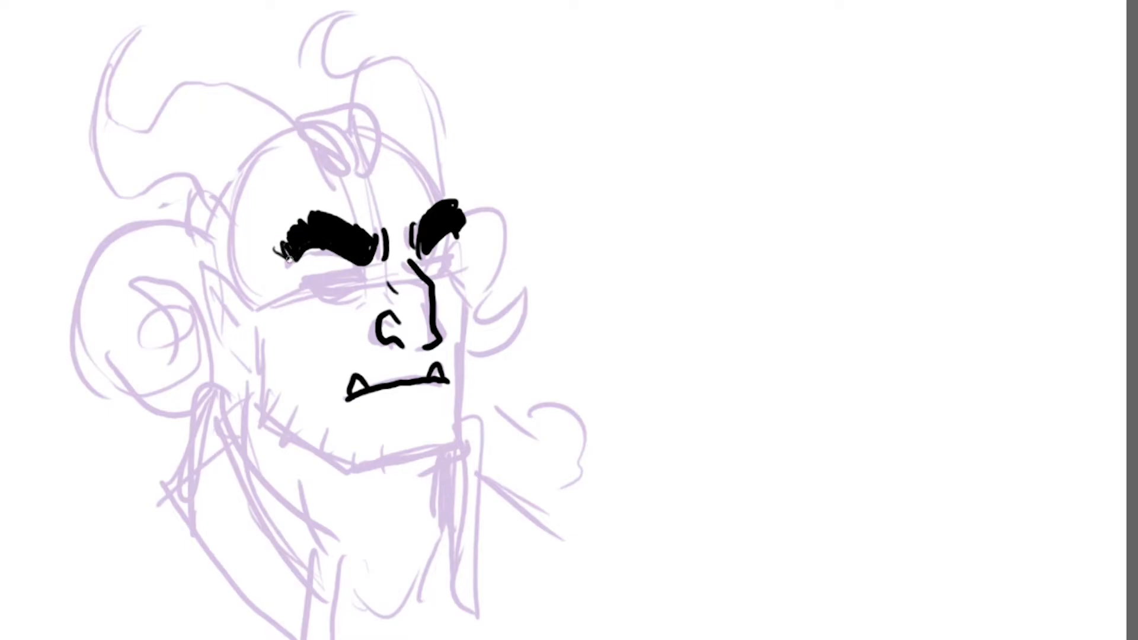
mouse_move(361, 272)
mouse_down()
mouse_move(303, 277)
mouse_move(335, 300)
mouse_move(361, 293)
mouse_move(338, 295)
mouse_up()
mouse_move(422, 259)
mouse_down()
mouse_move(454, 258)
mouse_move(433, 275)
mouse_move(453, 234)
mouse_move(471, 338)
mouse_move(463, 441)
mouse_move(443, 455)
mouse_up()
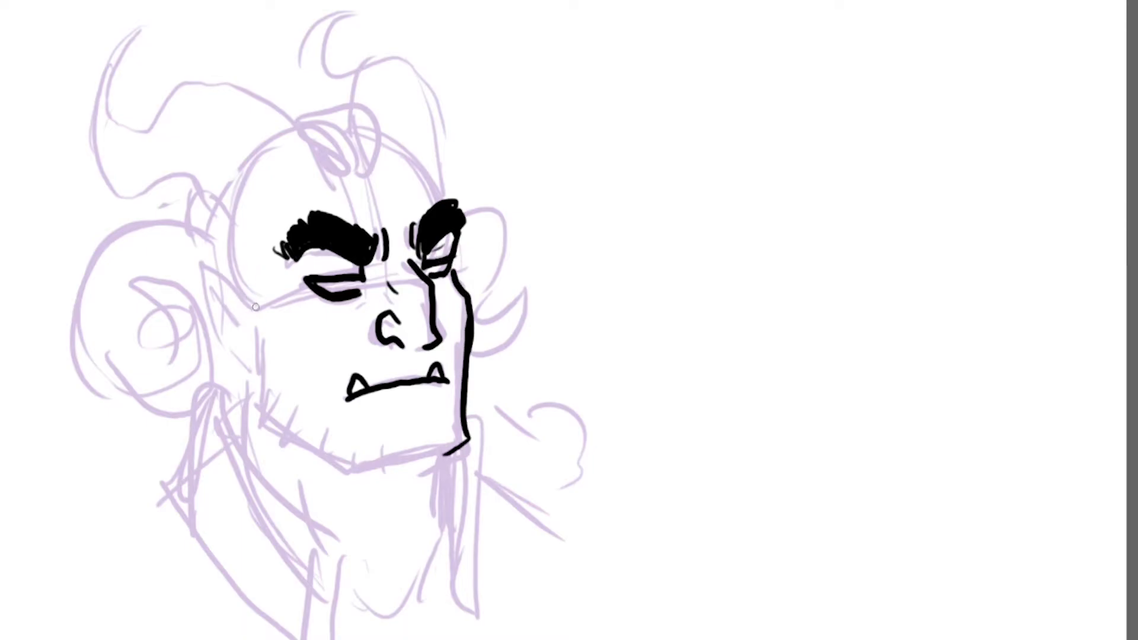
Step: Ink both pointed ears, adding an earring on the near ear and a ring through the nose
drag(256, 306, 201, 259)
drag(202, 259, 239, 340)
mouse_move(212, 283)
mouse_down()
mouse_move(239, 325)
mouse_move(244, 375)
mouse_move(243, 359)
mouse_up()
mouse_move(396, 344)
mouse_down()
mouse_move(415, 355)
mouse_move(434, 343)
mouse_up()
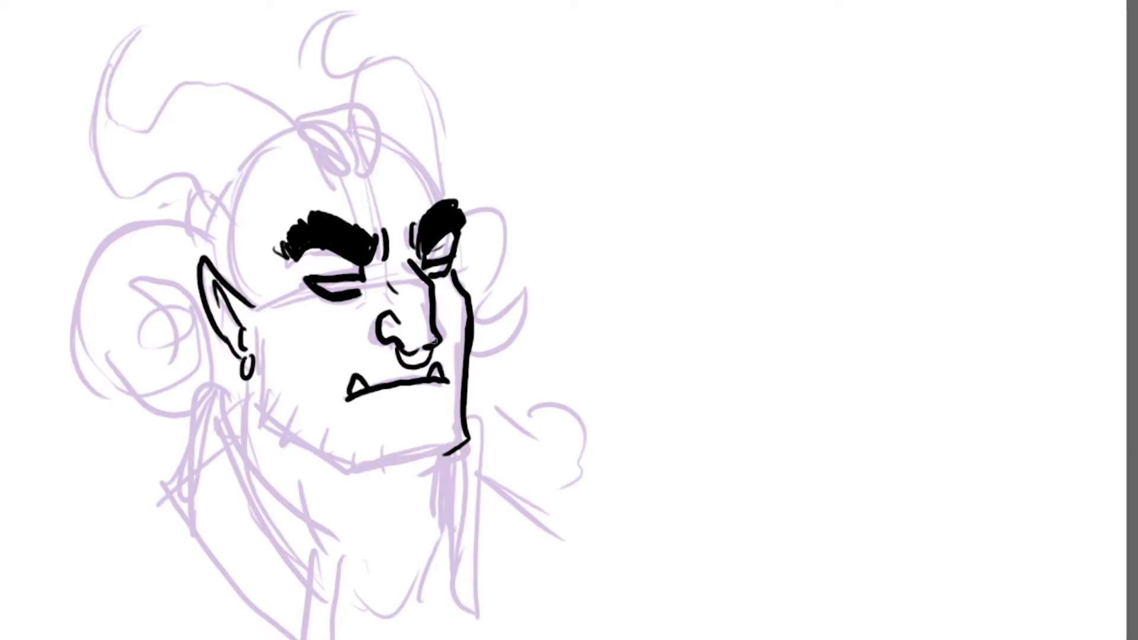
mouse_move(454, 268)
mouse_down()
mouse_move(478, 237)
mouse_move(460, 280)
mouse_up()
Step: Ink the jawline from the near ear around the chin, erasing and redrawing it lower and squarer
mouse_move(262, 363)
mouse_down()
mouse_move(279, 435)
mouse_move(398, 468)
mouse_move(425, 458)
mouse_up()
drag(360, 482, 469, 440)
key(e)
mouse_move(351, 481)
mouse_down()
mouse_move(473, 436)
mouse_move(479, 466)
mouse_up()
key(b)
mouse_move(461, 384)
mouse_down()
mouse_move(466, 454)
mouse_move(396, 473)
mouse_up()
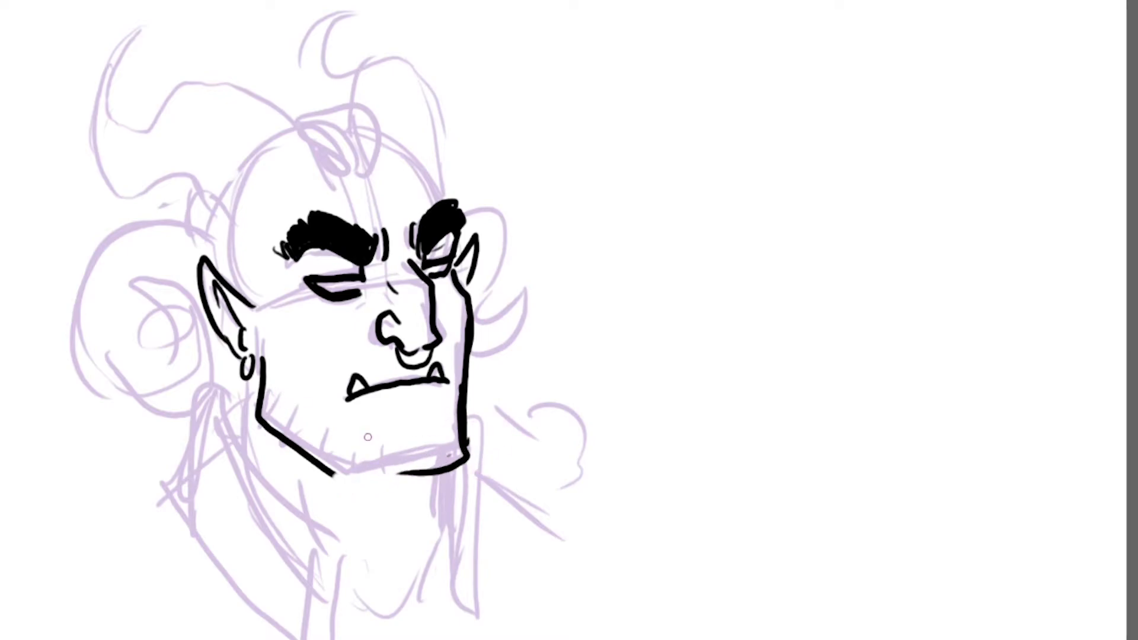
key(e)
mouse_move(264, 345)
mouse_down()
mouse_move(308, 467)
mouse_move(333, 476)
mouse_up()
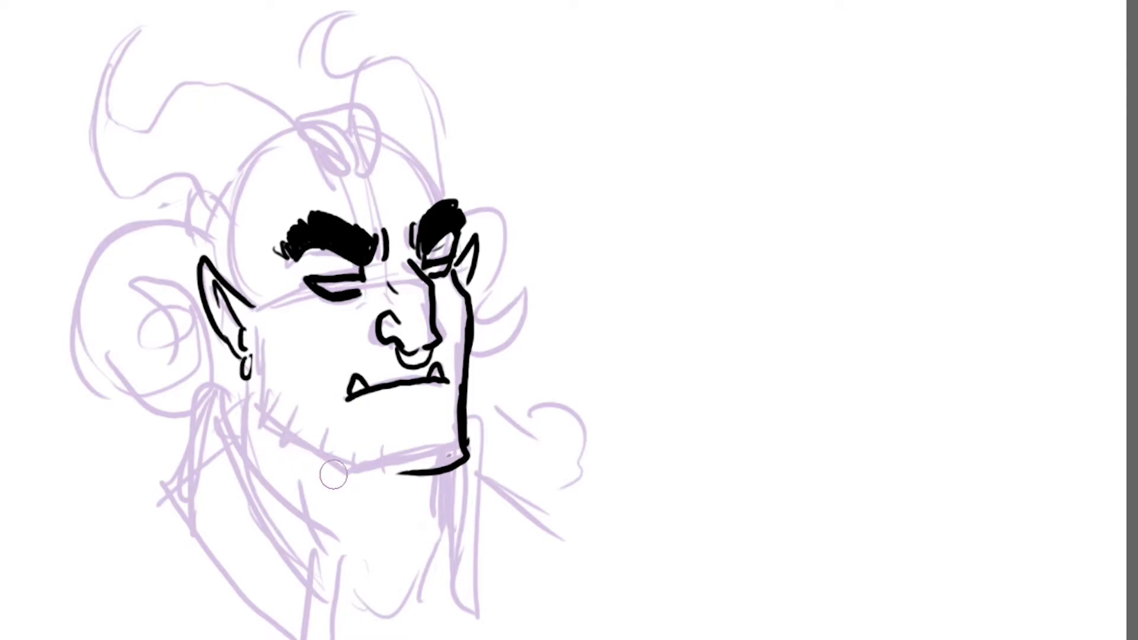
key(b)
mouse_move(264, 345)
mouse_down()
mouse_move(268, 417)
mouse_move(357, 472)
mouse_move(468, 461)
mouse_up()
Step: Ink short black beard hairs along the jaw and chin from the near ear to the far side
mouse_move(269, 374)
mouse_down()
mouse_move(244, 419)
mouse_move(275, 446)
mouse_up()
mouse_move(299, 391)
mouse_down()
mouse_move(302, 450)
mouse_move(311, 445)
mouse_up()
drag(341, 432, 346, 495)
drag(359, 430, 363, 473)
drag(376, 435, 379, 495)
drag(391, 436, 392, 474)
mouse_move(408, 443)
mouse_down()
mouse_move(406, 480)
mouse_move(415, 473)
mouse_up()
drag(430, 438, 442, 483)
drag(452, 432, 461, 474)
mouse_move(479, 430)
mouse_down()
mouse_move(470, 456)
mouse_move(474, 448)
mouse_up()
drag(480, 415, 467, 405)
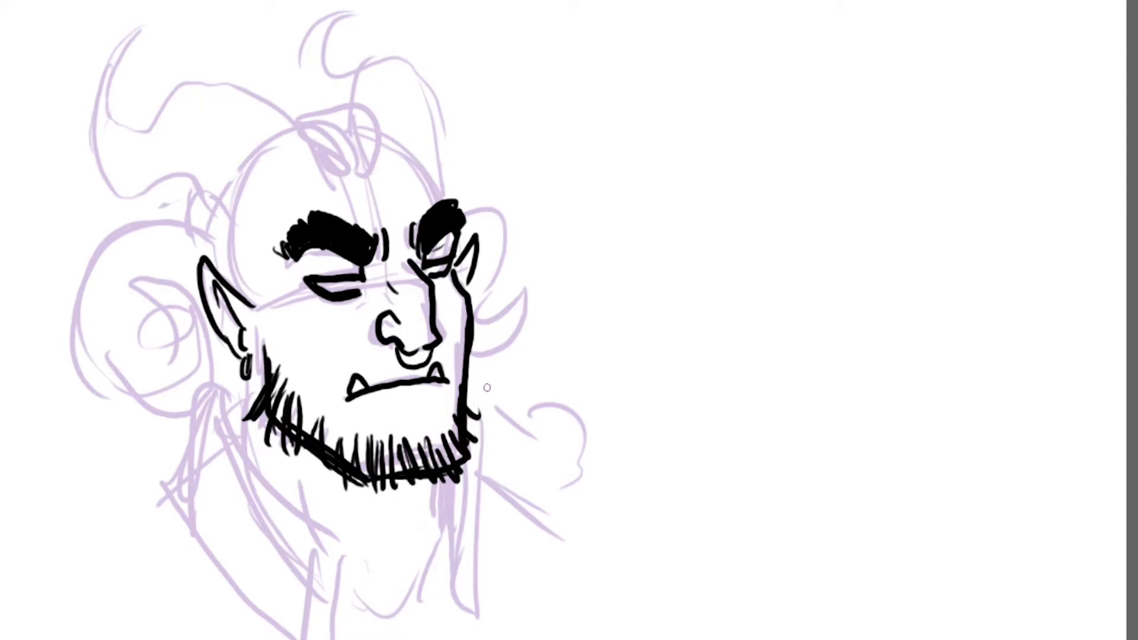
Step: Ink the outlines of the near upper horn and both curled lower horns, plus the far temple line
mouse_move(319, 162)
mouse_down()
mouse_move(243, 72)
mouse_move(149, 116)
mouse_move(177, 27)
mouse_move(96, 129)
mouse_move(166, 170)
mouse_move(226, 236)
mouse_up()
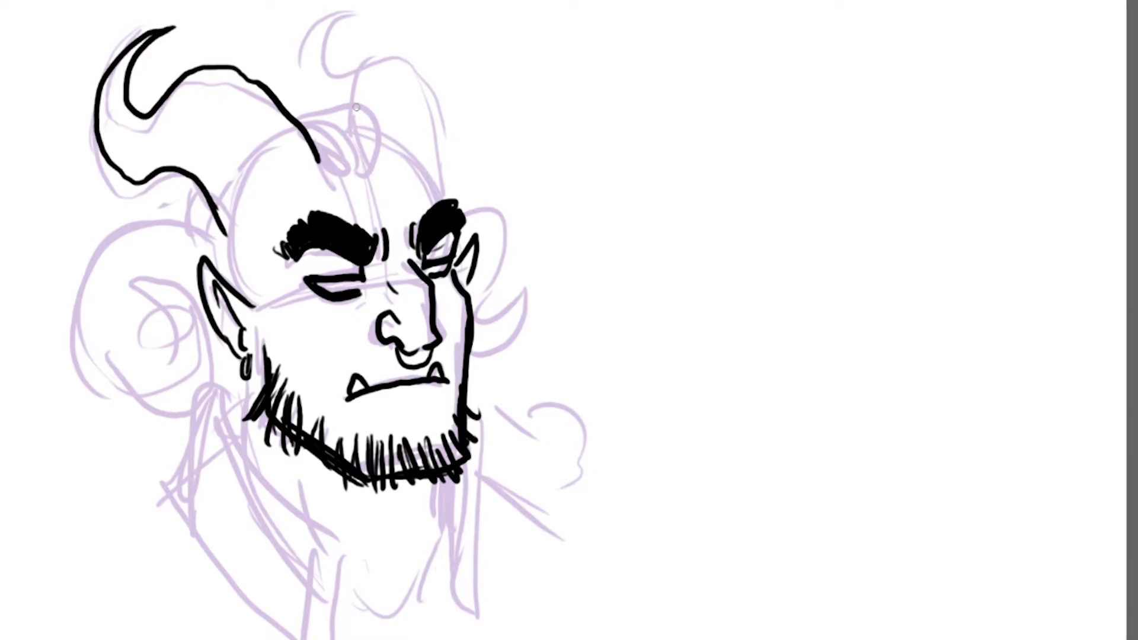
mouse_move(219, 228)
mouse_down()
mouse_move(89, 338)
mouse_move(204, 406)
mouse_move(158, 274)
mouse_move(166, 364)
mouse_move(153, 374)
mouse_up()
mouse_move(150, 270)
mouse_down()
mouse_move(175, 356)
mouse_move(210, 350)
mouse_move(156, 307)
mouse_move(177, 355)
mouse_move(237, 341)
mouse_up()
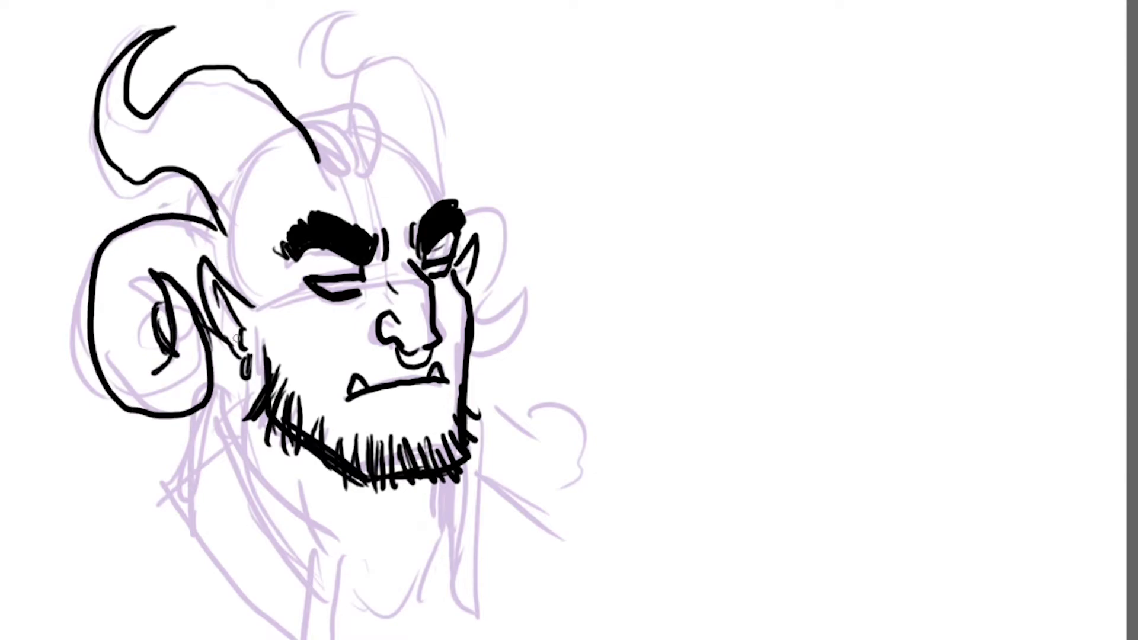
mouse_move(428, 164)
mouse_down()
mouse_move(504, 261)
mouse_move(465, 289)
mouse_up()
drag(466, 202, 477, 273)
mouse_move(486, 205)
mouse_down()
mouse_move(498, 267)
mouse_move(525, 291)
mouse_move(466, 358)
mouse_up()
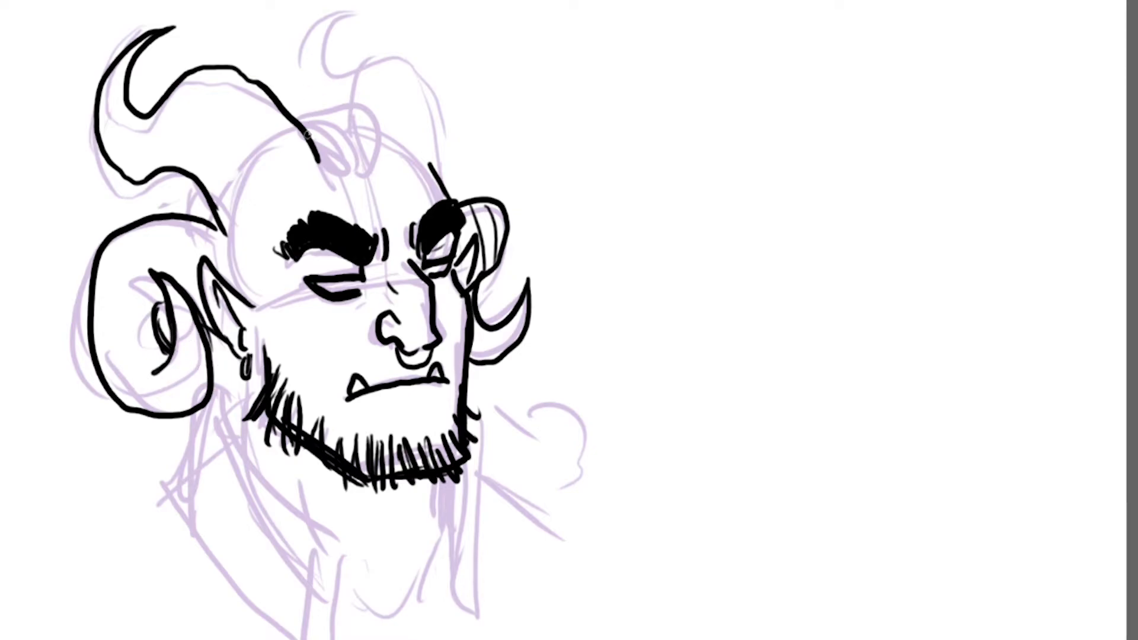
mouse_move(308, 127)
mouse_down()
mouse_move(332, 178)
mouse_move(356, 160)
mouse_up()
drag(350, 110, 358, 178)
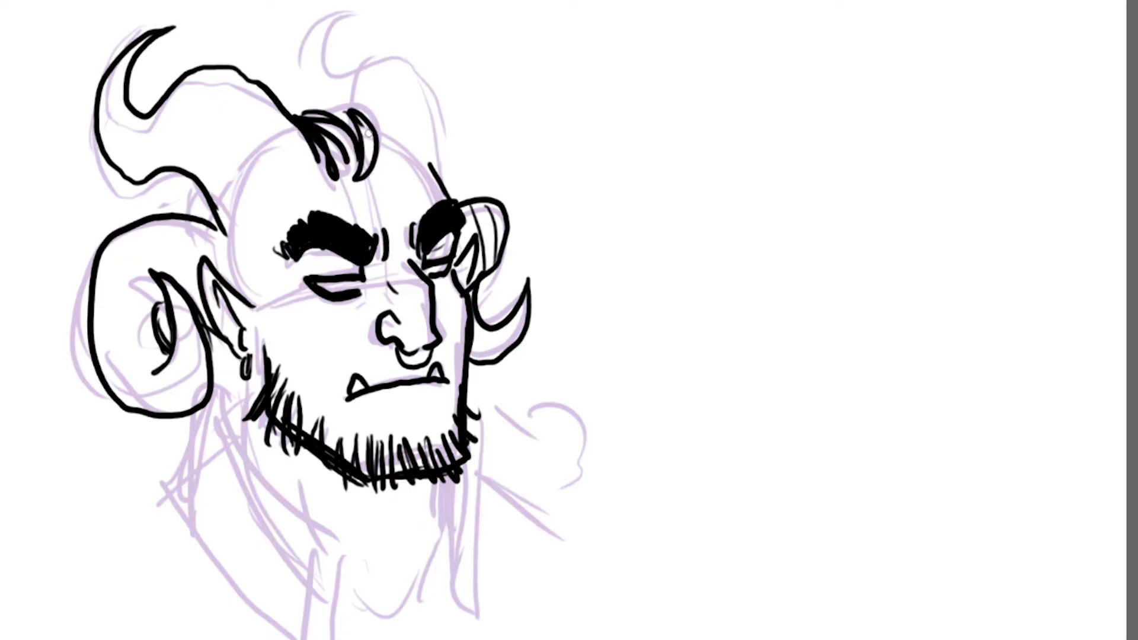
key(e)
mouse_move(349, 114)
mouse_down()
mouse_move(362, 184)
mouse_move(310, 109)
mouse_move(332, 136)
mouse_up()
Step: Ink the hair tuft between the upper horns as solid black and draw curved ridges along the near upper horn
key(b)
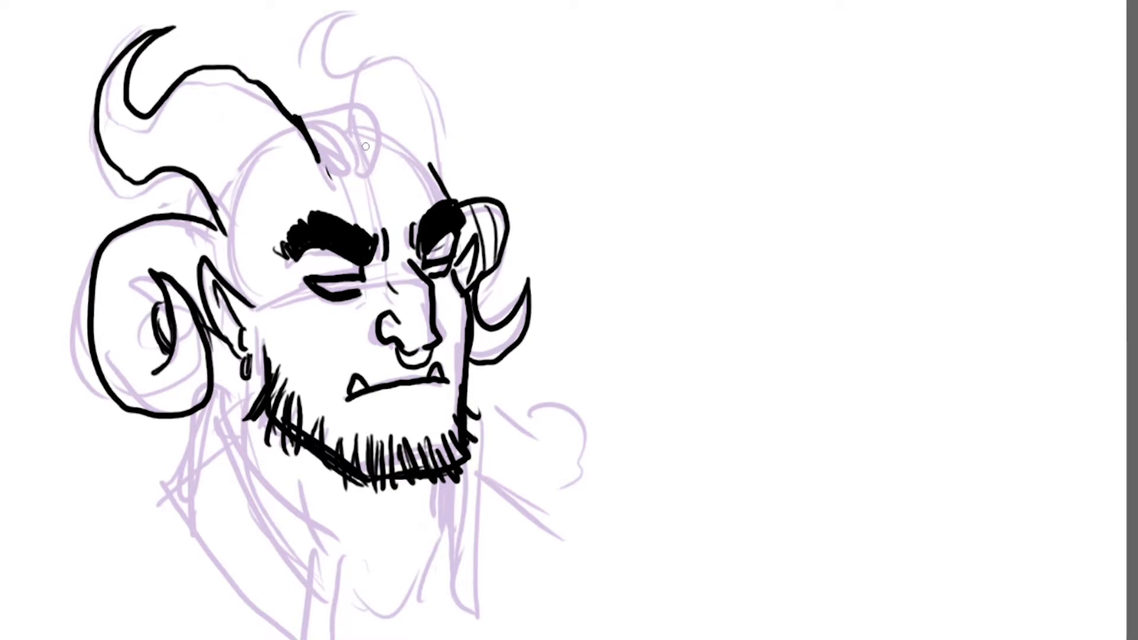
mouse_move(372, 163)
mouse_down()
mouse_move(315, 110)
mouse_move(356, 119)
mouse_move(320, 143)
mouse_move(340, 169)
mouse_move(323, 136)
mouse_move(335, 125)
mouse_move(358, 166)
mouse_move(374, 116)
mouse_move(311, 122)
mouse_move(338, 169)
mouse_move(368, 178)
mouse_move(383, 142)
mouse_move(358, 87)
mouse_move(424, 95)
mouse_move(445, 177)
mouse_move(397, 46)
mouse_move(321, 64)
mouse_move(347, 6)
mouse_move(320, 51)
mouse_move(310, 35)
mouse_move(320, 103)
mouse_move(216, 217)
mouse_up()
drag(267, 102, 193, 175)
drag(240, 77, 181, 171)
drag(205, 72, 169, 166)
drag(165, 104, 152, 171)
mouse_move(156, 112)
mouse_down()
mouse_move(135, 157)
mouse_move(119, 145)
mouse_up()
drag(126, 104, 105, 126)
Step: Ink the far upper horn with its hooked tip and curved ridges
mouse_move(332, 102)
mouse_down()
mouse_move(307, 64)
mouse_move(313, 7)
mouse_up()
mouse_move(348, 83)
mouse_down()
mouse_move(398, 54)
mouse_move(415, 78)
mouse_up()
mouse_move(375, 104)
mouse_down()
mouse_move(422, 125)
mouse_move(429, 153)
mouse_up()
Step: Draw ridges around both curled lower horns and fill the hair between the near horns with black
drag(164, 273, 169, 277)
mouse_move(171, 303)
mouse_down()
mouse_move(192, 310)
mouse_move(203, 338)
mouse_up()
drag(173, 346, 205, 367)
mouse_move(170, 354)
mouse_down()
mouse_move(201, 393)
mouse_move(158, 403)
mouse_up()
mouse_move(156, 342)
mouse_down()
mouse_move(134, 367)
mouse_move(112, 337)
mouse_move(148, 323)
mouse_move(133, 243)
mouse_move(190, 320)
mouse_up()
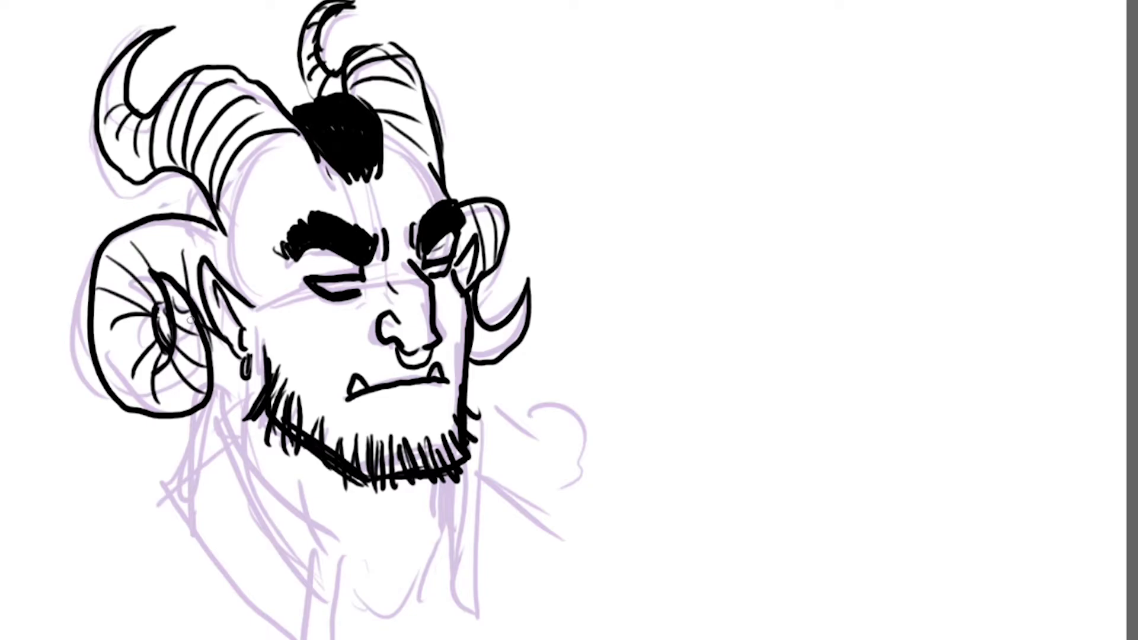
mouse_move(487, 328)
mouse_down()
mouse_move(486, 351)
mouse_move(499, 347)
mouse_up()
drag(516, 321, 511, 338)
mouse_move(195, 222)
mouse_down()
mouse_move(240, 244)
mouse_move(169, 271)
mouse_up()
drag(155, 226, 147, 263)
drag(130, 339, 99, 379)
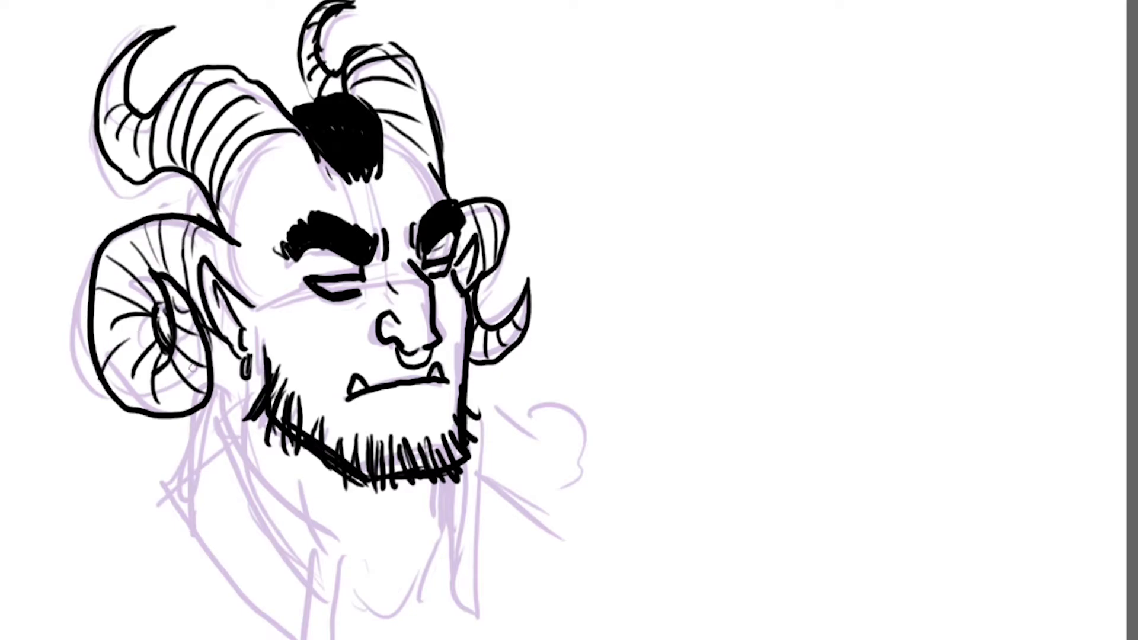
mouse_move(187, 213)
mouse_down()
mouse_move(194, 185)
mouse_move(199, 221)
mouse_move(214, 218)
mouse_move(200, 193)
mouse_move(192, 203)
mouse_up()
Step: Ink the jacket's inner collar edge and the pointed lapels on both sides of the neck
mouse_move(232, 390)
mouse_down()
mouse_move(341, 515)
mouse_move(354, 626)
mouse_up()
mouse_move(336, 587)
mouse_down()
mouse_move(318, 525)
mouse_move(309, 639)
mouse_up()
drag(442, 483, 446, 566)
mouse_move(461, 479)
mouse_down()
mouse_move(468, 570)
mouse_move(492, 580)
mouse_move(498, 515)
mouse_up()
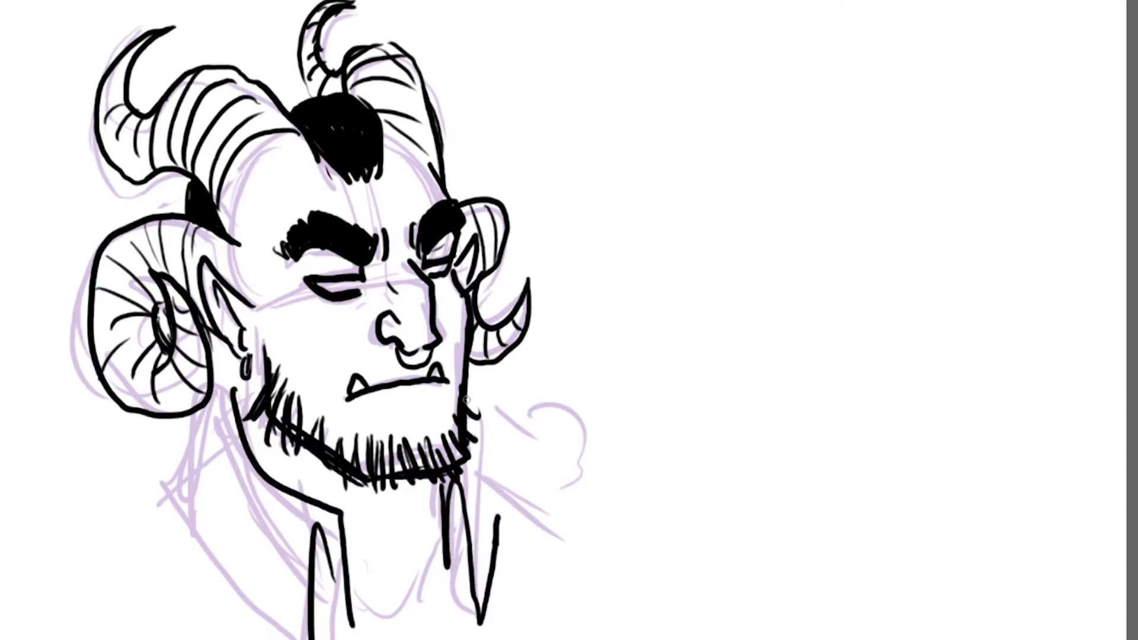
drag(470, 385, 509, 519)
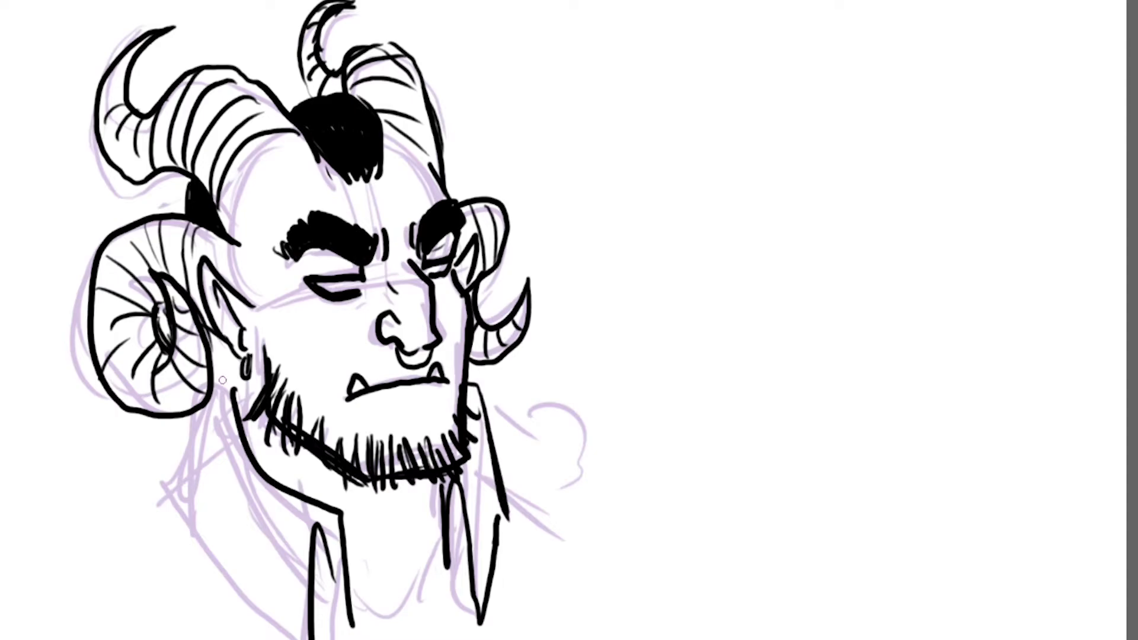
Step: Ink the neck lines and the near collar's outer edge, filling black behind the collar
mouse_move(244, 356)
mouse_down()
mouse_move(237, 430)
mouse_move(312, 494)
mouse_up()
drag(444, 474, 440, 563)
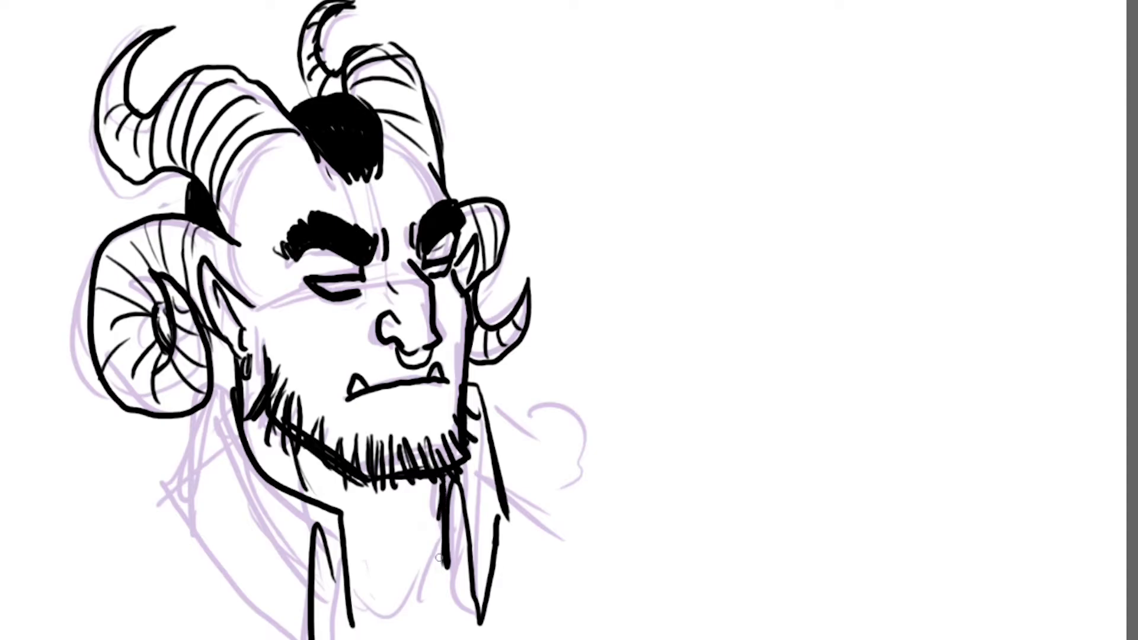
mouse_move(208, 388)
mouse_down()
mouse_move(171, 489)
mouse_move(286, 637)
mouse_up()
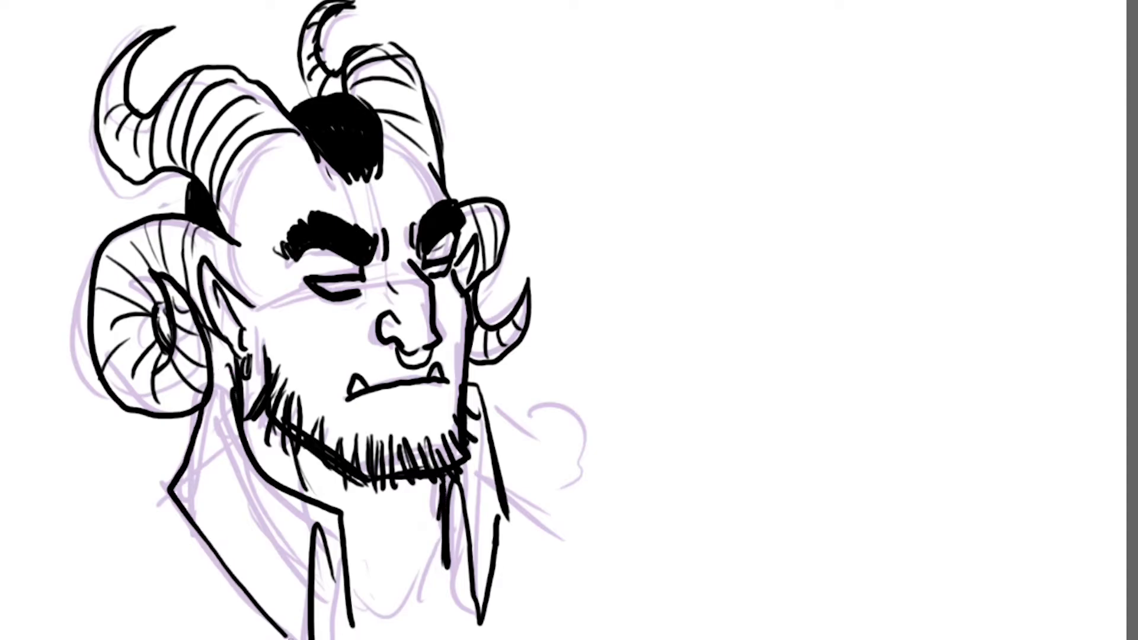
mouse_move(203, 403)
mouse_down()
mouse_move(227, 345)
mouse_move(172, 477)
mouse_move(177, 462)
mouse_up()
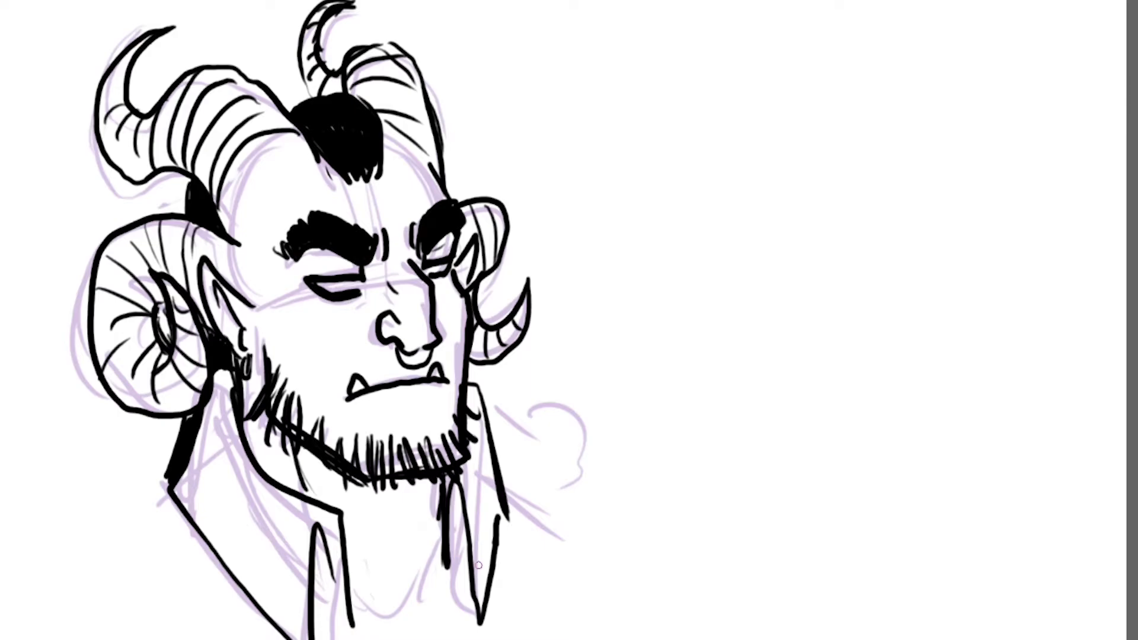
Step: Ink the puff of breath beside the jaw and add short cheek, under-eye and lower-lip marks to the face
drag(503, 407, 540, 444)
mouse_move(544, 428)
mouse_down()
mouse_move(573, 454)
mouse_move(533, 468)
mouse_up()
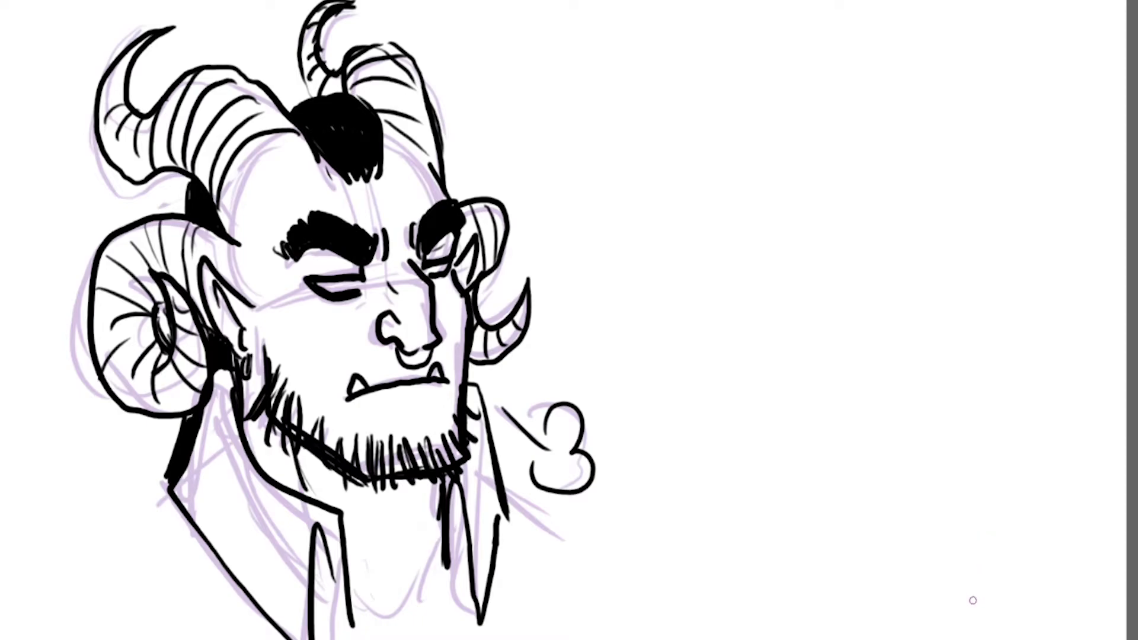
drag(365, 300, 354, 308)
drag(298, 321, 294, 333)
mouse_move(307, 318)
mouse_down()
mouse_move(303, 330)
mouse_move(316, 335)
mouse_up()
drag(444, 301, 441, 311)
drag(451, 300, 456, 309)
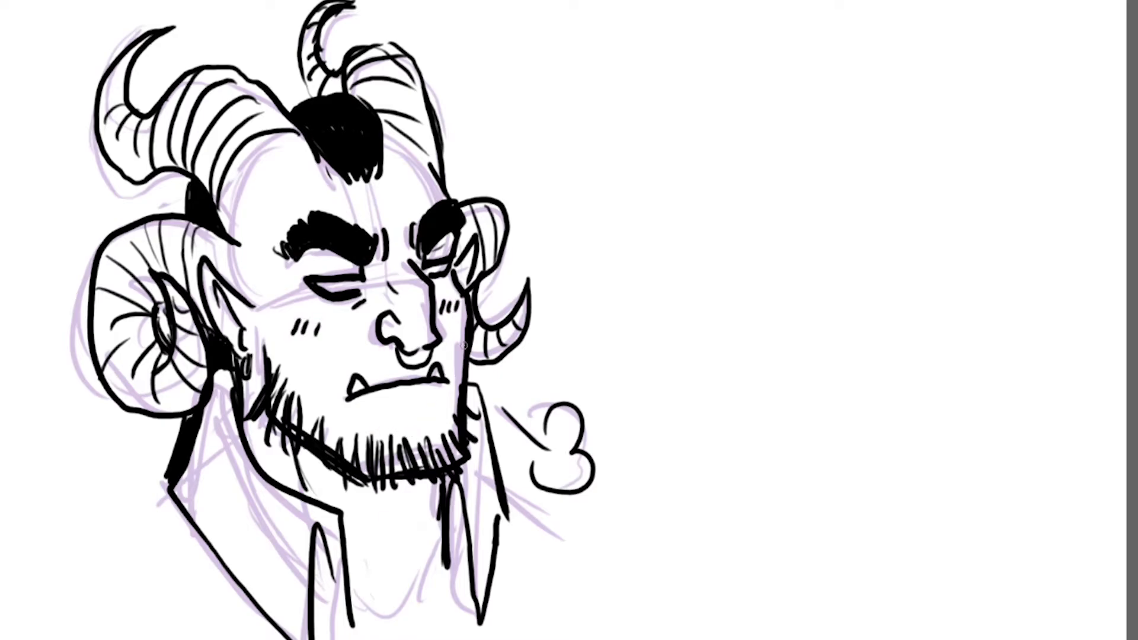
drag(395, 416, 433, 409)
Step: Erase the purple sketch lines around the horns, face, collar and neck, leaving the black ink
mouse_move(149, 21)
mouse_down()
mouse_move(100, 89)
mouse_move(116, 193)
mouse_up()
drag(77, 350, 98, 391)
drag(112, 365, 127, 391)
mouse_move(204, 91)
mouse_down()
mouse_move(177, 64)
mouse_move(268, 106)
mouse_move(232, 237)
mouse_move(272, 303)
mouse_up()
mouse_move(369, 148)
mouse_down()
mouse_move(347, 282)
mouse_move(409, 324)
mouse_move(454, 332)
mouse_move(559, 273)
mouse_move(498, 611)
mouse_move(407, 635)
mouse_move(358, 537)
mouse_move(229, 575)
mouse_move(157, 542)
mouse_move(198, 522)
mouse_move(289, 600)
mouse_up()
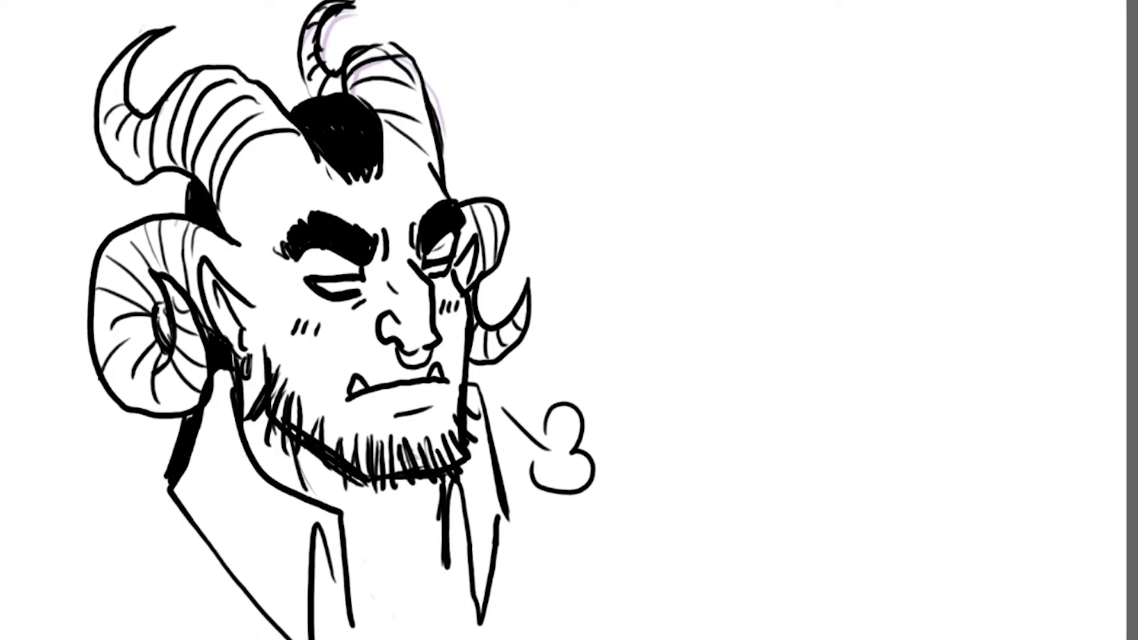
mouse_move(323, 9)
mouse_down()
mouse_move(314, 26)
mouse_move(343, 12)
mouse_move(371, 71)
mouse_move(433, 142)
mouse_up()
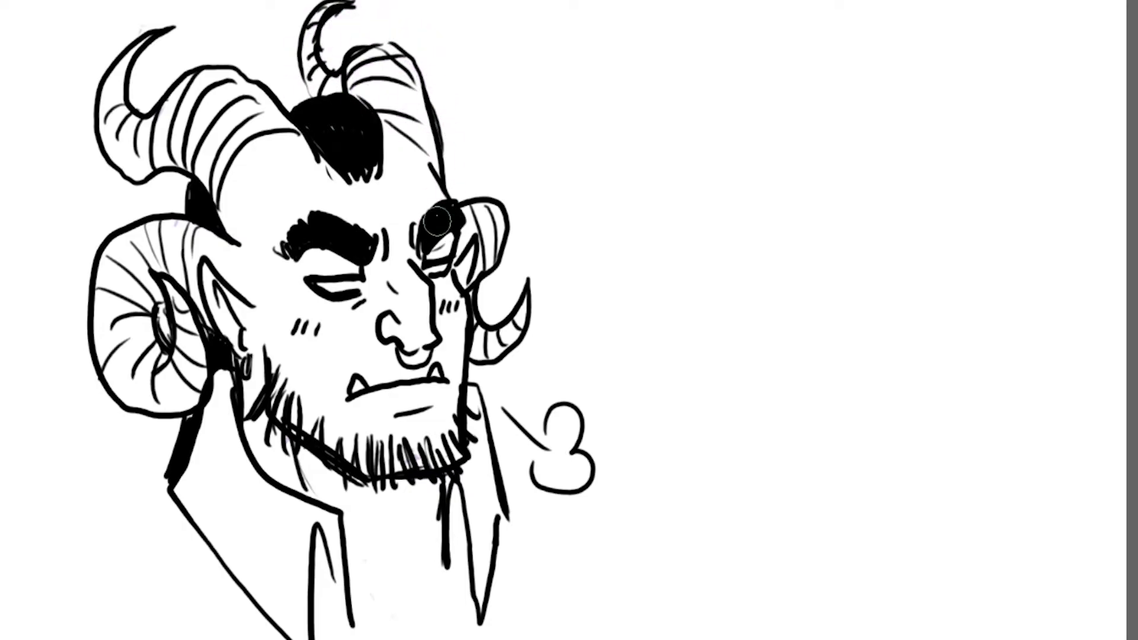
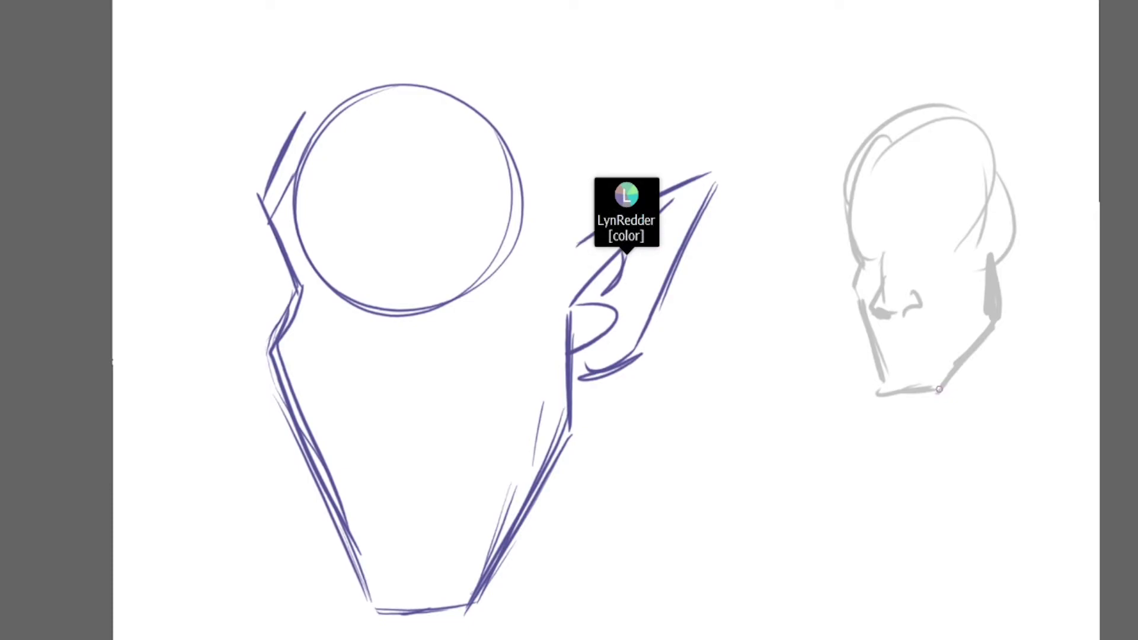
Step: Try pointed ears on the small grey head sketch, and erase the whole sketch
mouse_move(988, 245)
mouse_down()
mouse_move(1014, 272)
mouse_move(1002, 282)
mouse_up()
drag(860, 276, 856, 298)
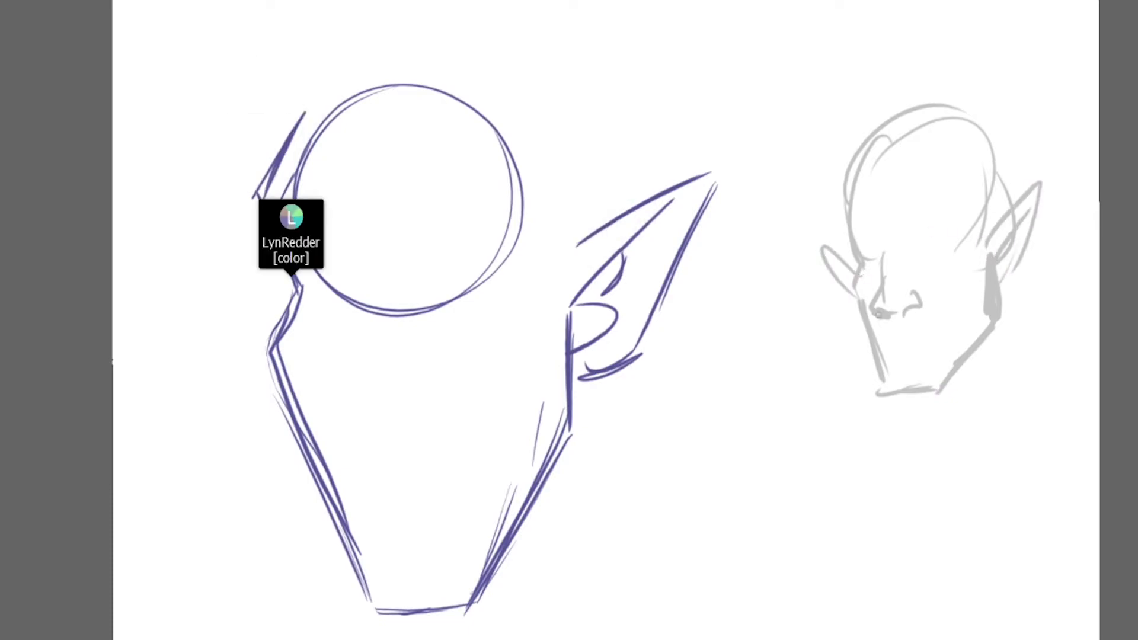
mouse_move(871, 122)
mouse_down()
mouse_move(834, 330)
mouse_move(901, 178)
mouse_move(978, 79)
mouse_move(915, 224)
mouse_move(881, 442)
mouse_move(1057, 203)
mouse_move(938, 416)
mouse_up()
key(b)
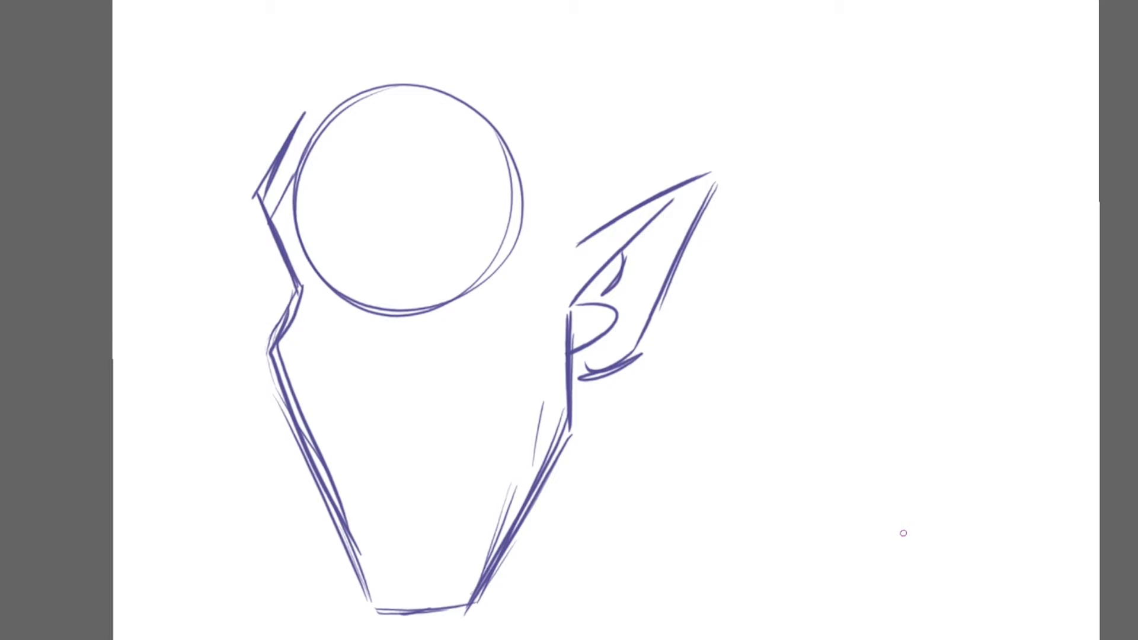
Step: Sketch a dragon's rounded cranium in grey beside the purple portrait, with a curved centre guideline, eye line and far brow
key(minus)
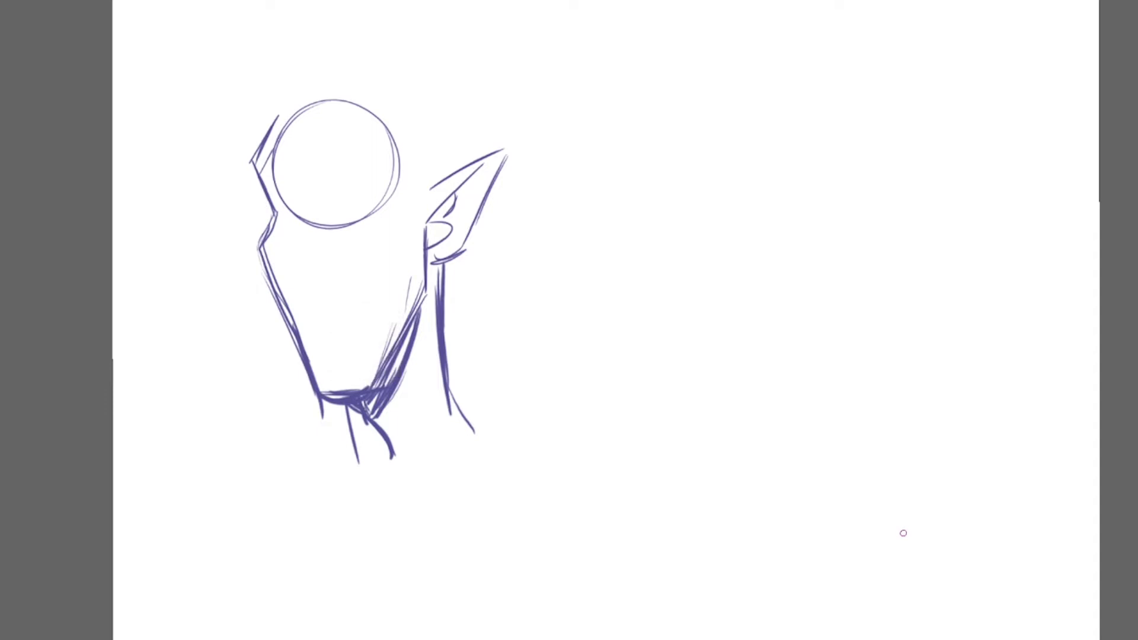
mouse_move(792, 207)
mouse_down()
mouse_move(752, 265)
mouse_move(810, 199)
mouse_up()
mouse_move(845, 196)
mouse_down()
mouse_move(887, 240)
mouse_move(737, 271)
mouse_up()
drag(817, 184, 766, 292)
drag(776, 271, 779, 235)
mouse_move(716, 281)
mouse_down()
mouse_move(877, 256)
mouse_move(863, 261)
mouse_up()
drag(752, 272, 863, 255)
drag(742, 226, 796, 191)
drag(730, 264, 783, 202)
Step: Sketch the dragon's blunt snout, wavy mouth line and lower jaw in grey
mouse_move(750, 274)
mouse_down()
mouse_move(692, 294)
mouse_move(708, 278)
mouse_move(705, 329)
mouse_up()
drag(700, 285, 705, 342)
mouse_move(707, 352)
mouse_down()
mouse_move(789, 307)
mouse_move(807, 323)
mouse_up()
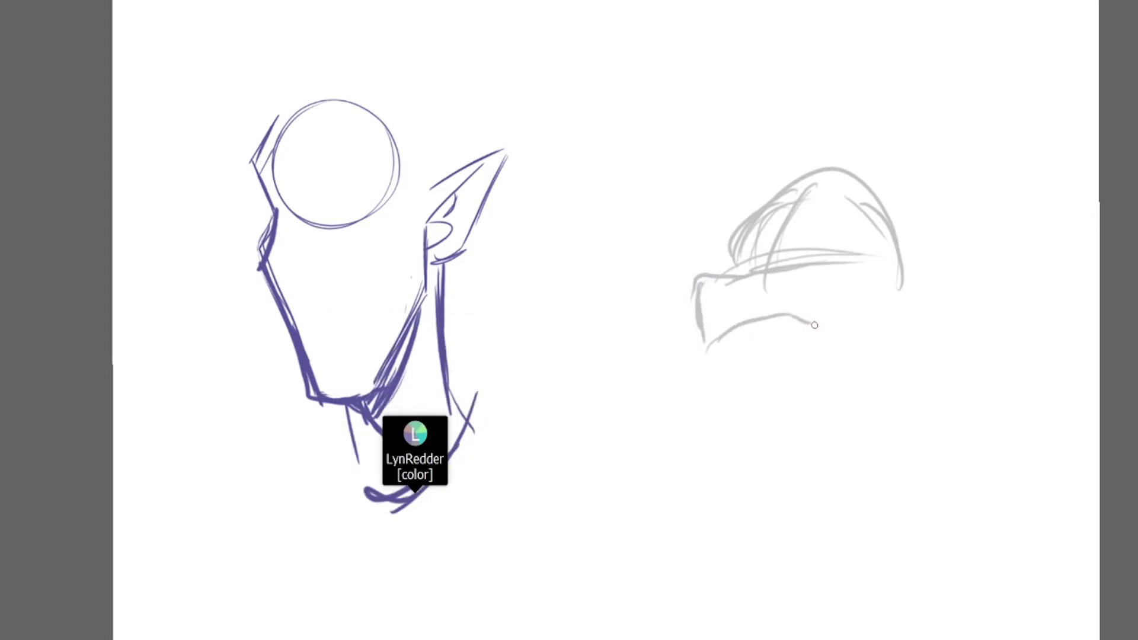
drag(868, 292, 825, 328)
mouse_move(728, 338)
mouse_down()
mouse_move(768, 349)
mouse_move(754, 351)
mouse_move(889, 321)
mouse_up()
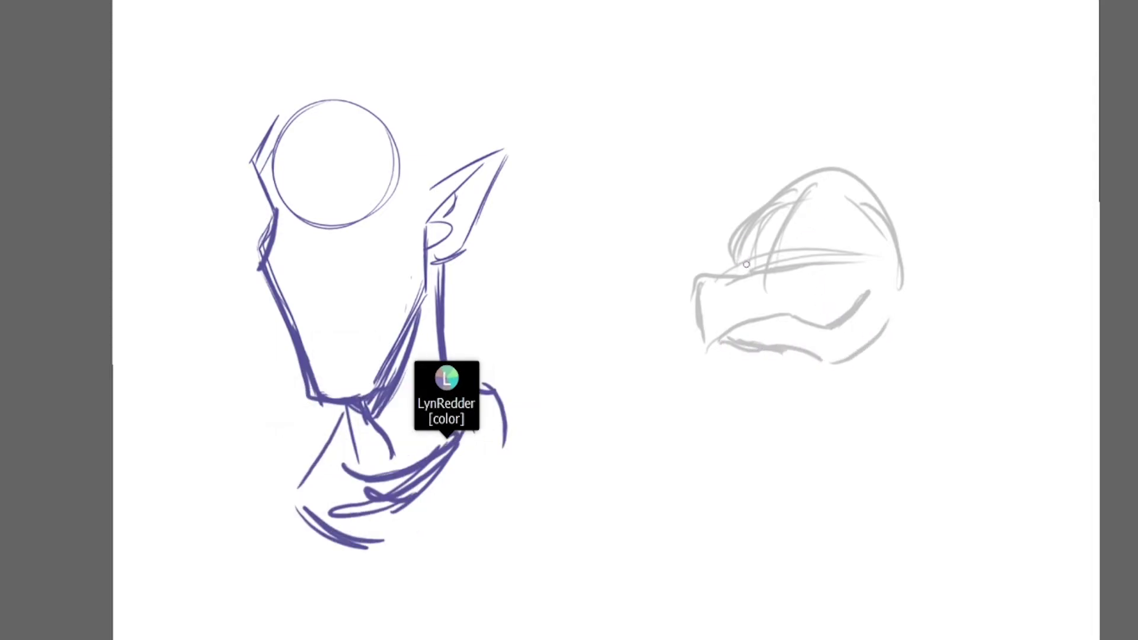
Step: Sketch a large upswept near horn and a smaller far horn on the dragon's head
mouse_move(830, 206)
mouse_down()
mouse_move(885, 167)
mouse_move(927, 172)
mouse_move(937, 115)
mouse_move(948, 205)
mouse_up()
drag(769, 202, 793, 144)
drag(804, 144, 837, 146)
Step: Sketch the dragon's neck with overlapping diagonal cloth folds around it and rounded shoulders at the base of the bust
drag(781, 352, 794, 434)
mouse_move(789, 379)
mouse_down()
mouse_move(803, 429)
mouse_move(854, 393)
mouse_up()
drag(896, 304, 895, 420)
drag(901, 371, 931, 462)
drag(904, 428, 938, 495)
drag(895, 301, 860, 457)
drag(906, 337, 841, 456)
drag(903, 381, 783, 468)
drag(907, 342, 944, 409)
drag(942, 419, 839, 473)
drag(842, 472, 940, 405)
mouse_move(949, 395)
mouse_down()
mouse_move(836, 474)
mouse_move(962, 444)
mouse_move(795, 466)
mouse_up()
drag(783, 382, 837, 427)
mouse_move(773, 386)
mouse_down()
mouse_move(734, 425)
mouse_move(768, 439)
mouse_up()
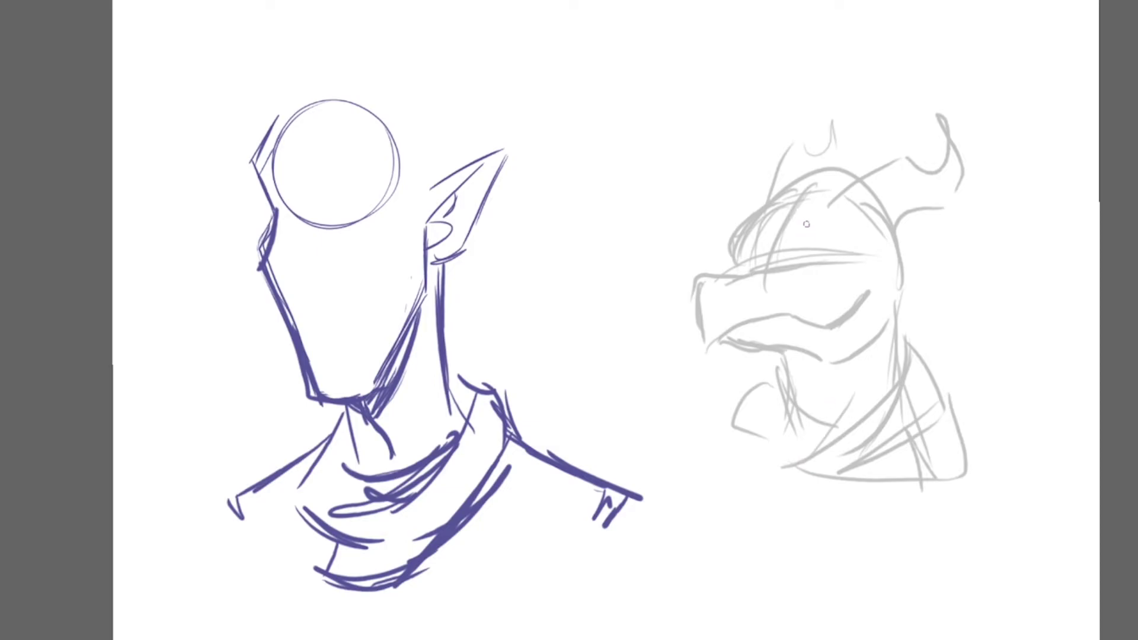
Step: Sketch the dragon's narrow eyes and the teeth along the mouth and at the snout's tip
mouse_move(790, 240)
mouse_down()
mouse_move(810, 216)
mouse_move(791, 230)
mouse_move(822, 217)
mouse_move(858, 230)
mouse_up()
mouse_move(857, 239)
mouse_down()
mouse_move(788, 247)
mouse_move(836, 247)
mouse_up()
mouse_move(836, 247)
mouse_down()
mouse_move(788, 247)
mouse_move(836, 248)
mouse_move(737, 253)
mouse_up()
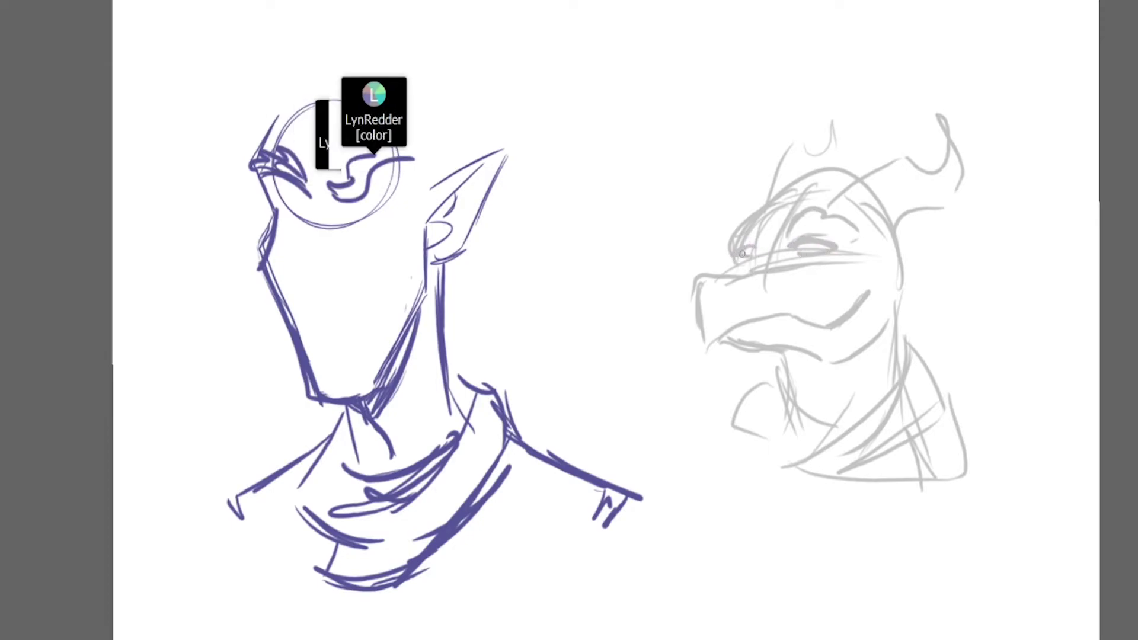
drag(769, 318, 796, 320)
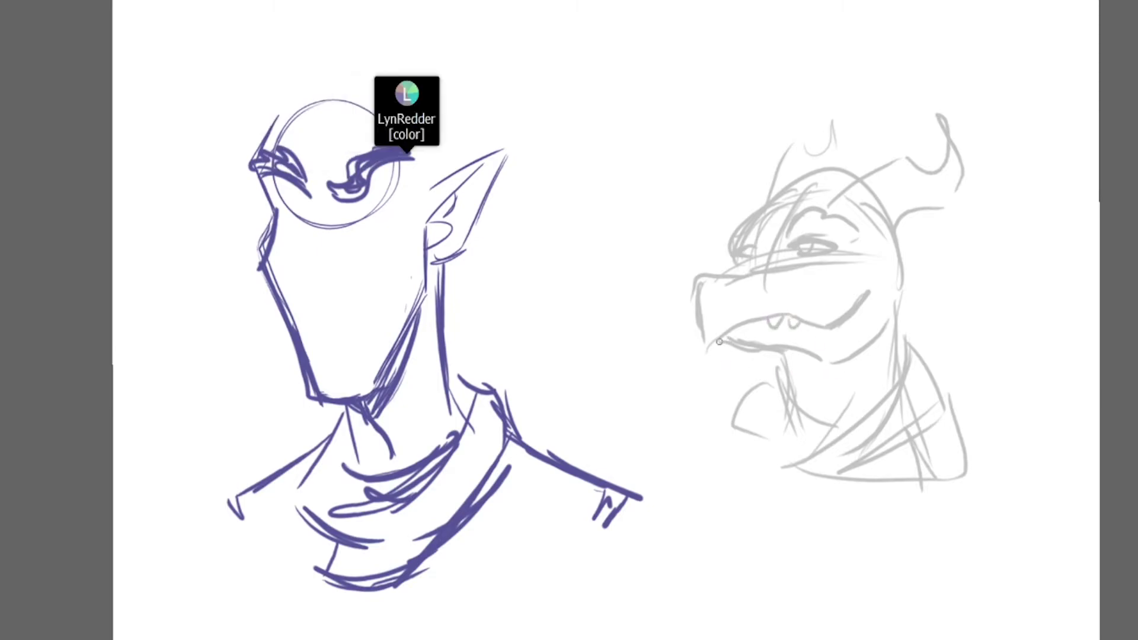
mouse_move(720, 339)
mouse_down()
mouse_move(736, 356)
mouse_move(743, 328)
mouse_up()
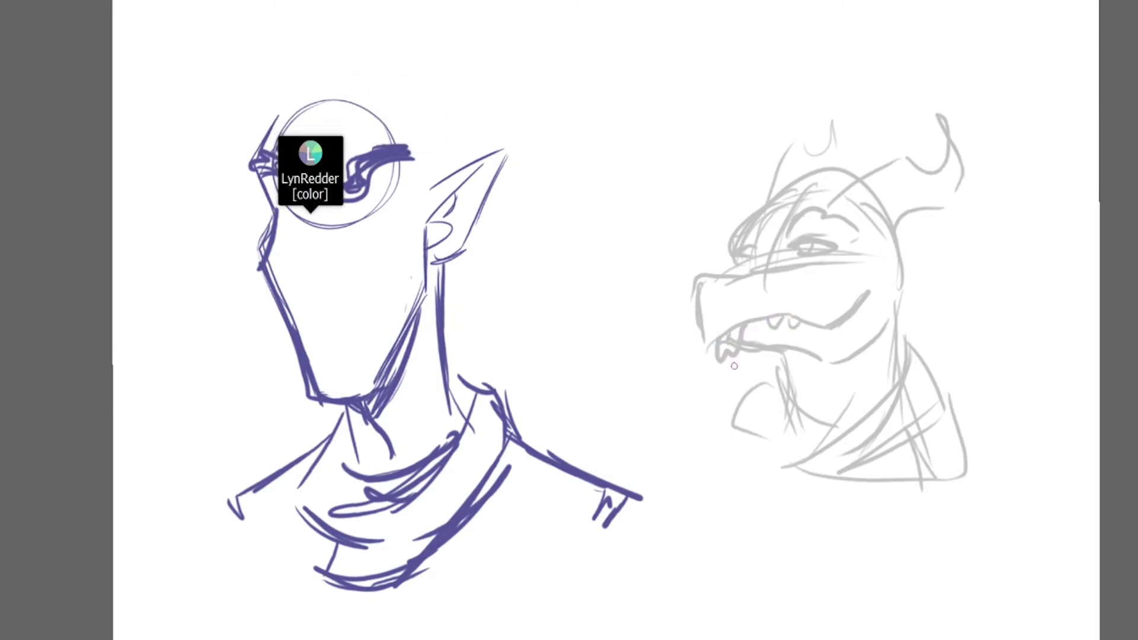
Step: Sketch three pointed, webbed fins behind the dragon's jaw and a spiky tuft on top of the head
mouse_move(884, 261)
mouse_down()
mouse_move(955, 232)
mouse_move(909, 282)
mouse_move(950, 321)
mouse_move(899, 307)
mouse_up()
drag(899, 307, 940, 354)
drag(941, 354, 885, 329)
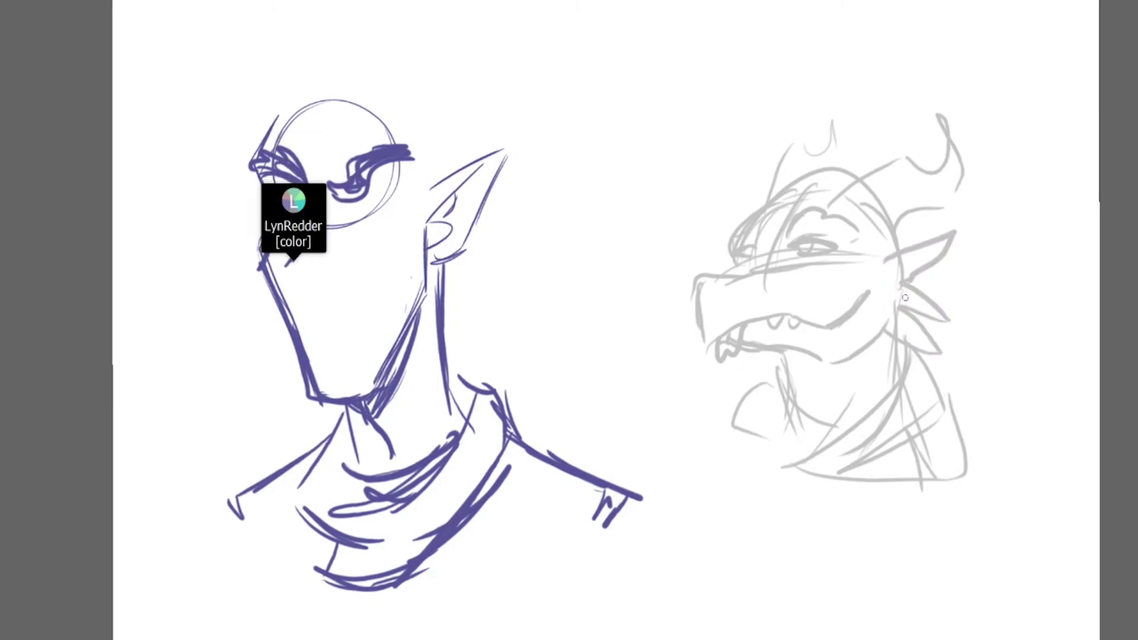
drag(948, 261, 939, 300)
drag(939, 331, 936, 343)
mouse_move(815, 180)
mouse_down()
mouse_move(786, 143)
mouse_move(759, 185)
mouse_up()
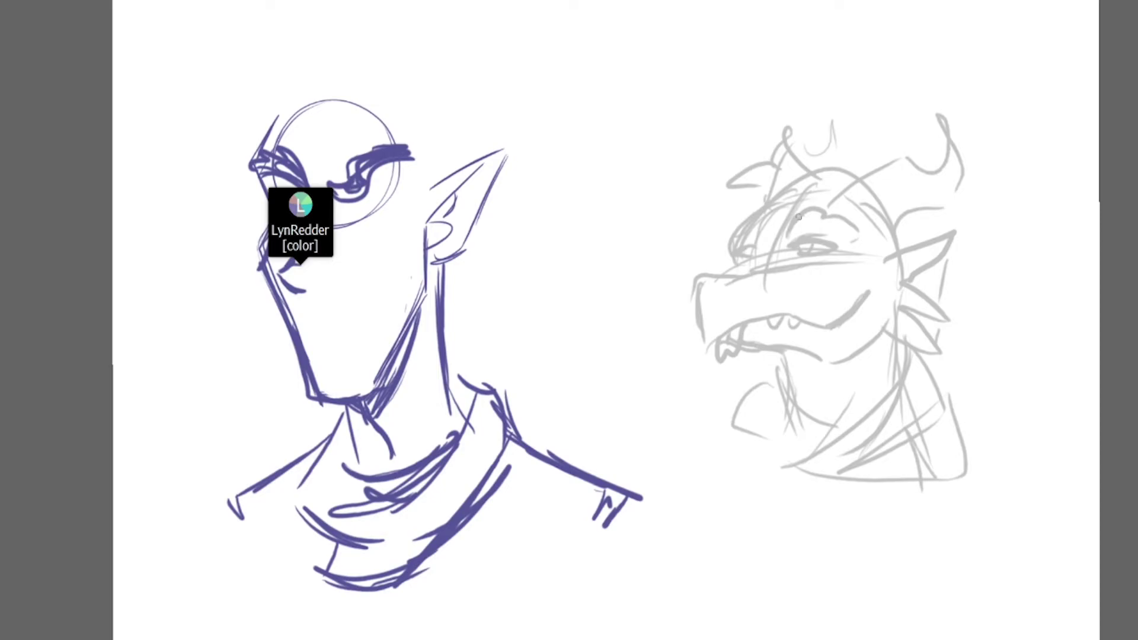
Step: Rework the cheek fins with a longer middle spike, and add the far-side fin and throat line
key(e)
mouse_move(900, 259)
mouse_down()
mouse_move(892, 319)
mouse_move(955, 238)
mouse_move(928, 343)
mouse_move(935, 223)
mouse_move(916, 255)
mouse_up()
key(b)
mouse_move(916, 256)
mouse_down()
mouse_move(949, 190)
mouse_move(894, 267)
mouse_move(952, 290)
mouse_move(895, 294)
mouse_move(937, 350)
mouse_move(913, 323)
mouse_move(943, 326)
mouse_move(935, 351)
mouse_up()
drag(713, 212, 733, 271)
mouse_move(998, 274)
mouse_down()
mouse_move(999, 301)
mouse_move(966, 374)
mouse_move(983, 308)
mouse_move(1003, 309)
mouse_up()
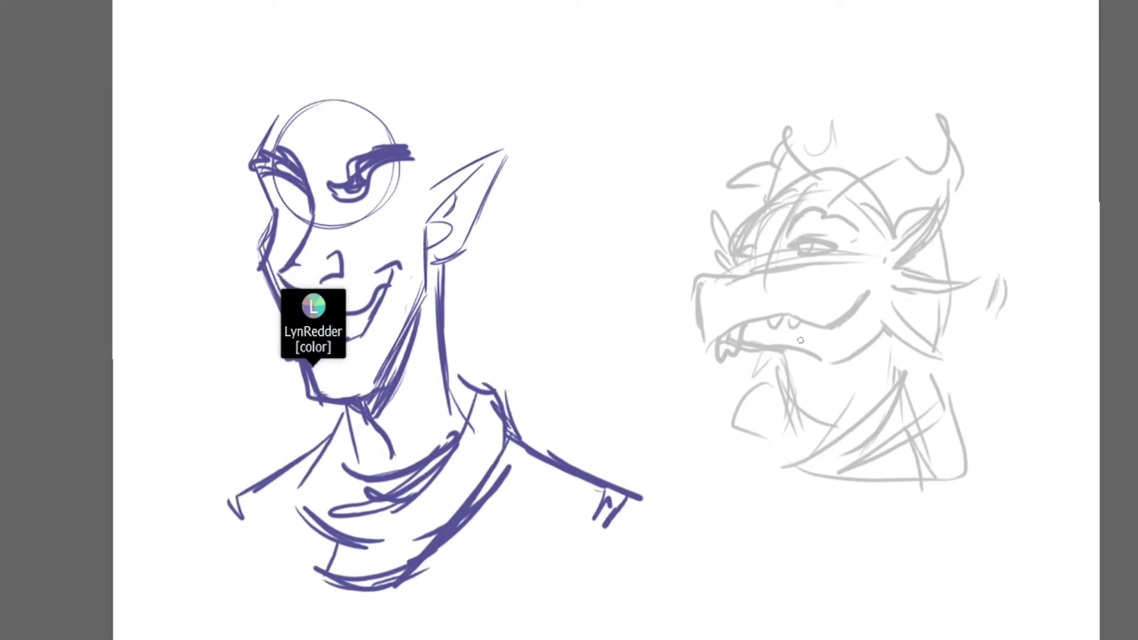
mouse_move(757, 354)
mouse_down()
mouse_move(791, 366)
mouse_move(790, 422)
mouse_up()
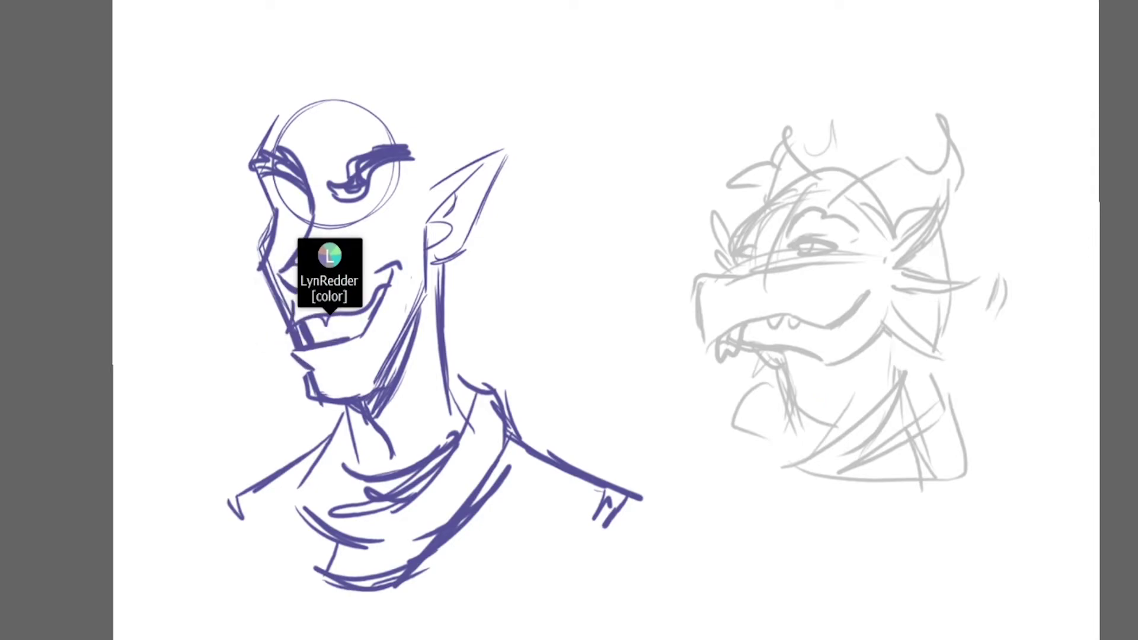
mouse_move(787, 232)
mouse_down()
mouse_move(806, 209)
mouse_move(830, 218)
mouse_move(851, 254)
mouse_up()
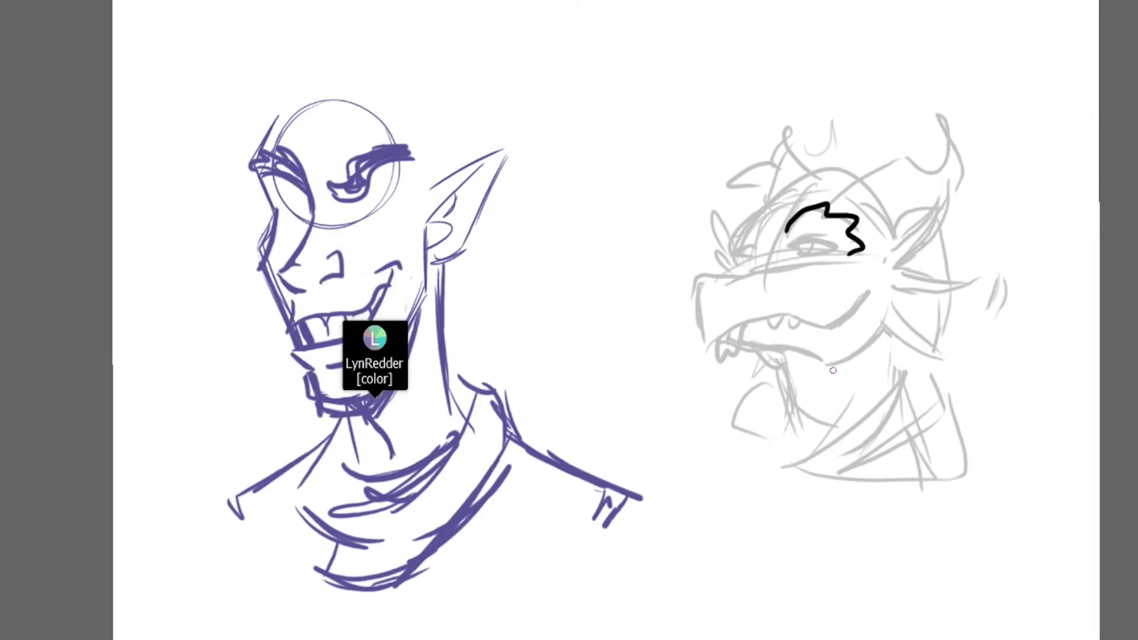
key(ctrl+z)
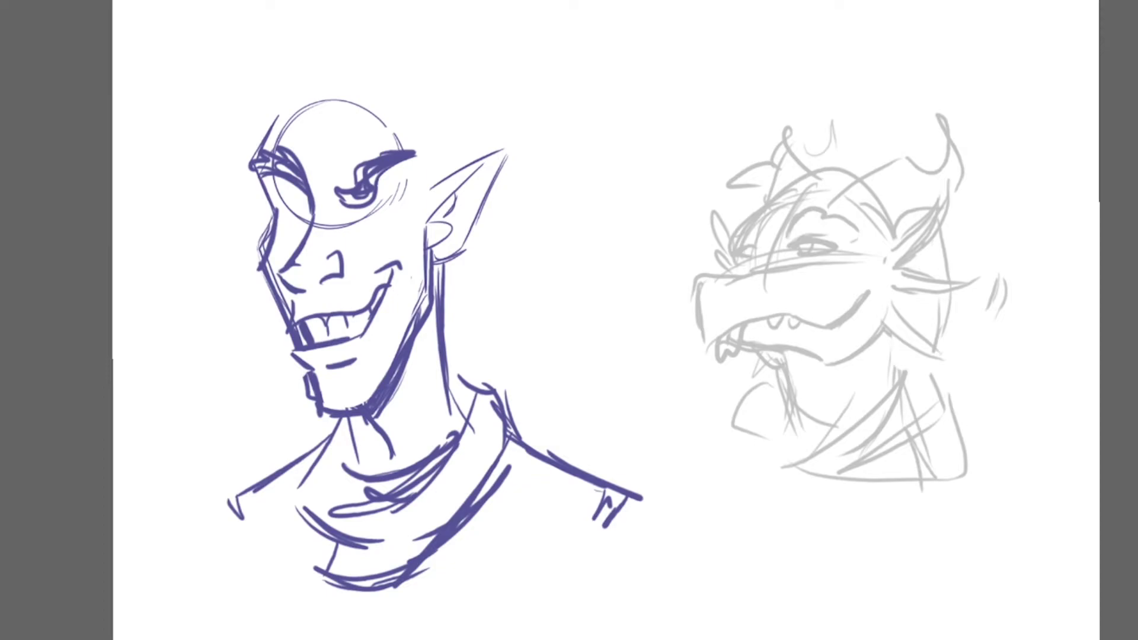
drag(743, 287, 759, 273)
key(ctrl+z)
mouse_move(789, 231)
mouse_down()
mouse_move(821, 209)
mouse_move(852, 226)
mouse_up()
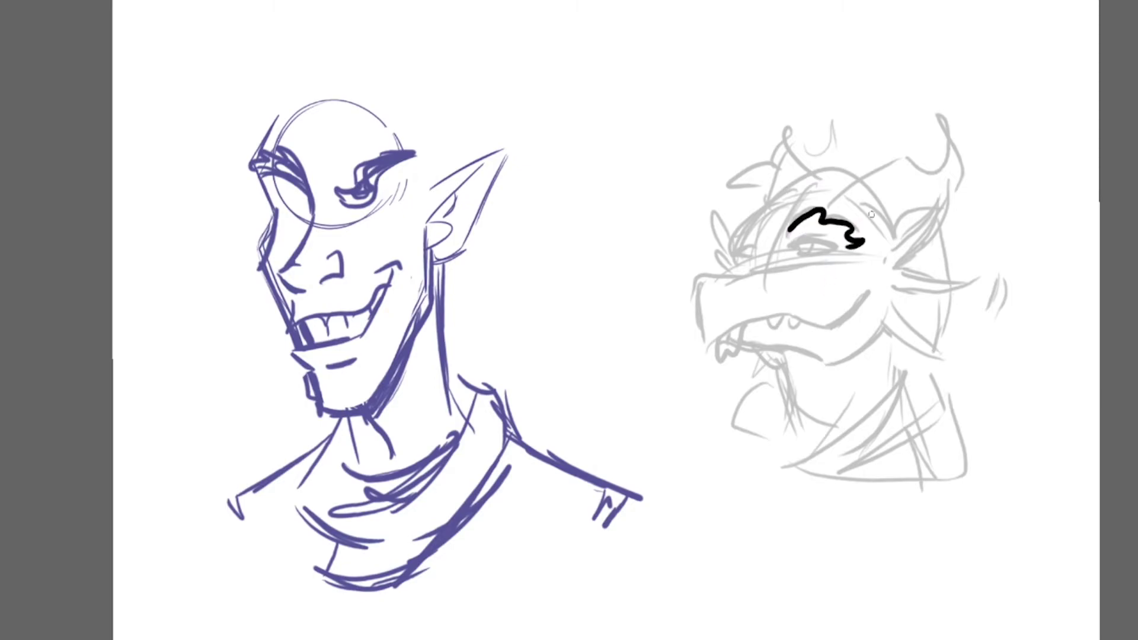
key(ctrl+z)
Step: Ink a jagged brow ridge over the dragon's near eye in black
mouse_move(786, 232)
mouse_down()
mouse_move(823, 211)
mouse_move(822, 225)
mouse_move(858, 229)
mouse_move(856, 254)
mouse_up()
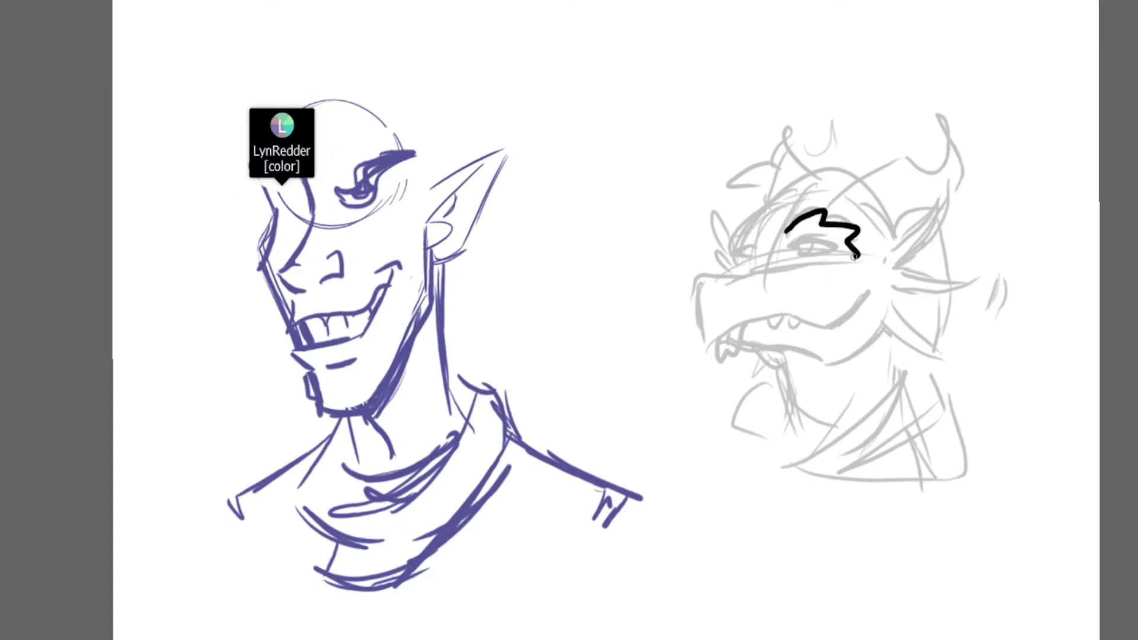
mouse_move(608, 114)
mouse_down()
mouse_move(652, 166)
mouse_move(614, 188)
mouse_up()
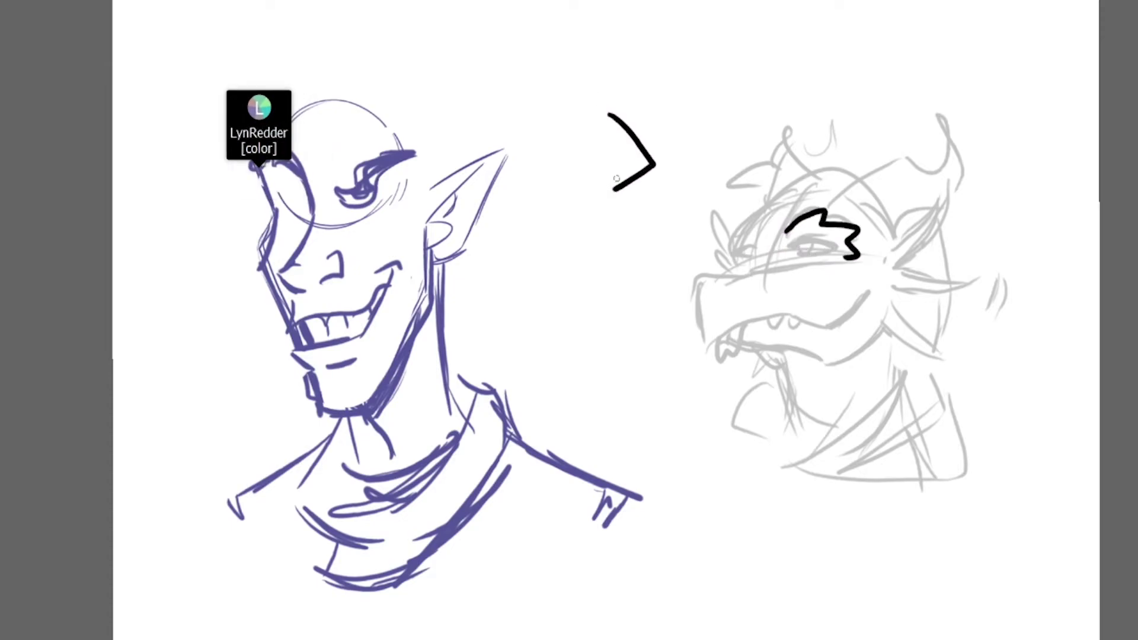
drag(654, 102, 672, 129)
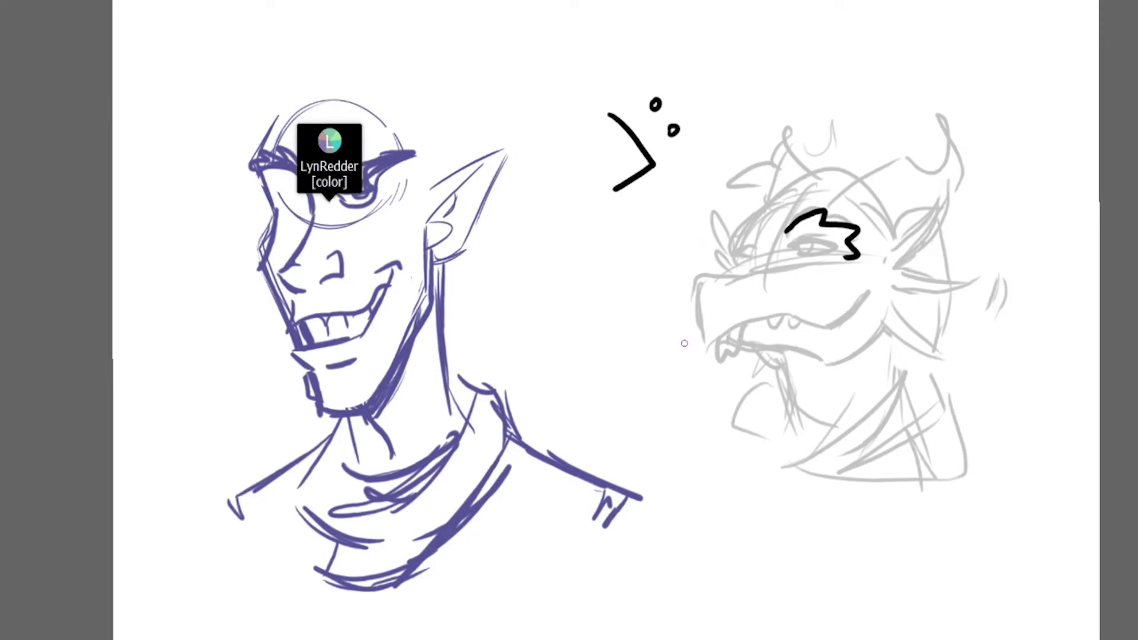
mouse_move(623, 110)
mouse_down()
mouse_move(642, 123)
mouse_move(668, 183)
mouse_up()
Step: Ink both eyes with the far brow ridge, and the snout's front outline with its nostril
key(b)
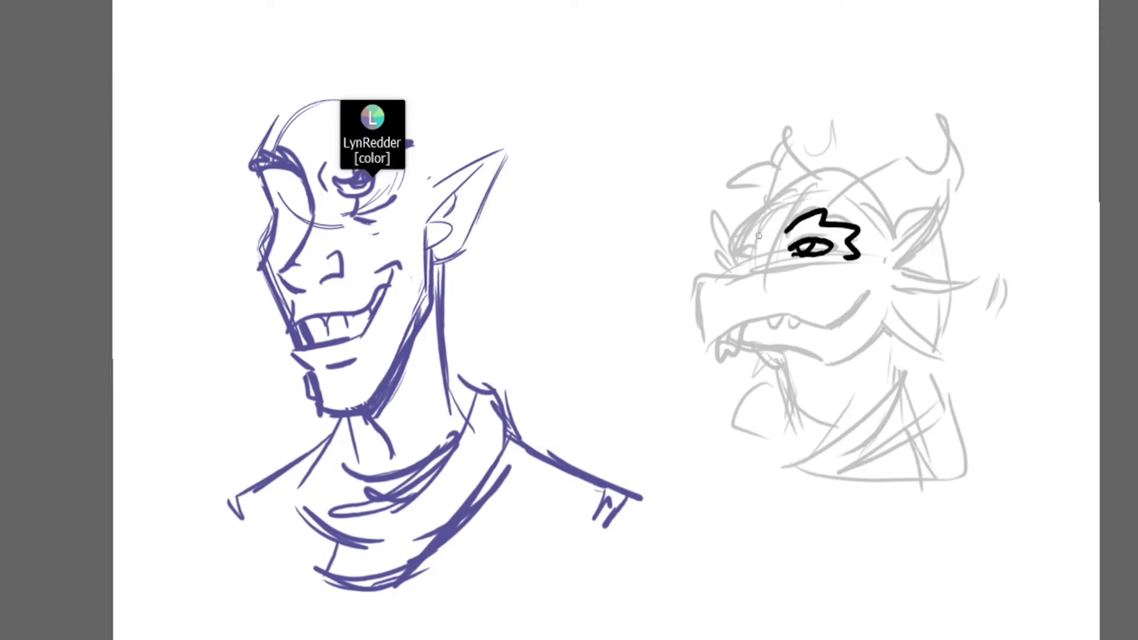
mouse_move(738, 215)
mouse_down()
mouse_move(727, 256)
mouse_move(753, 248)
mouse_up()
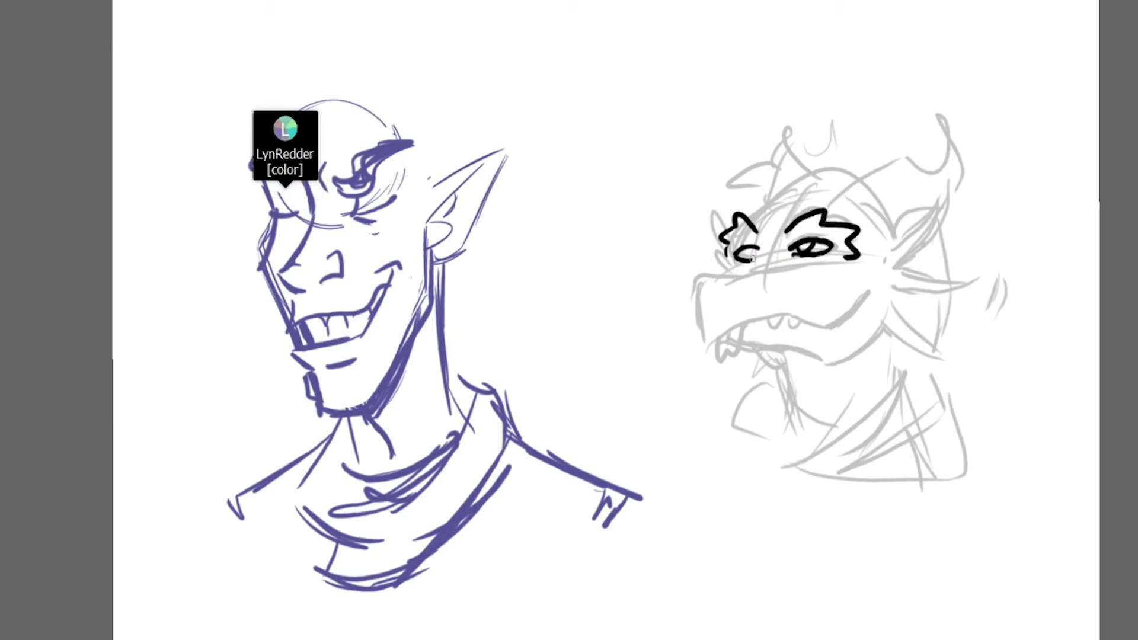
drag(754, 276, 740, 281)
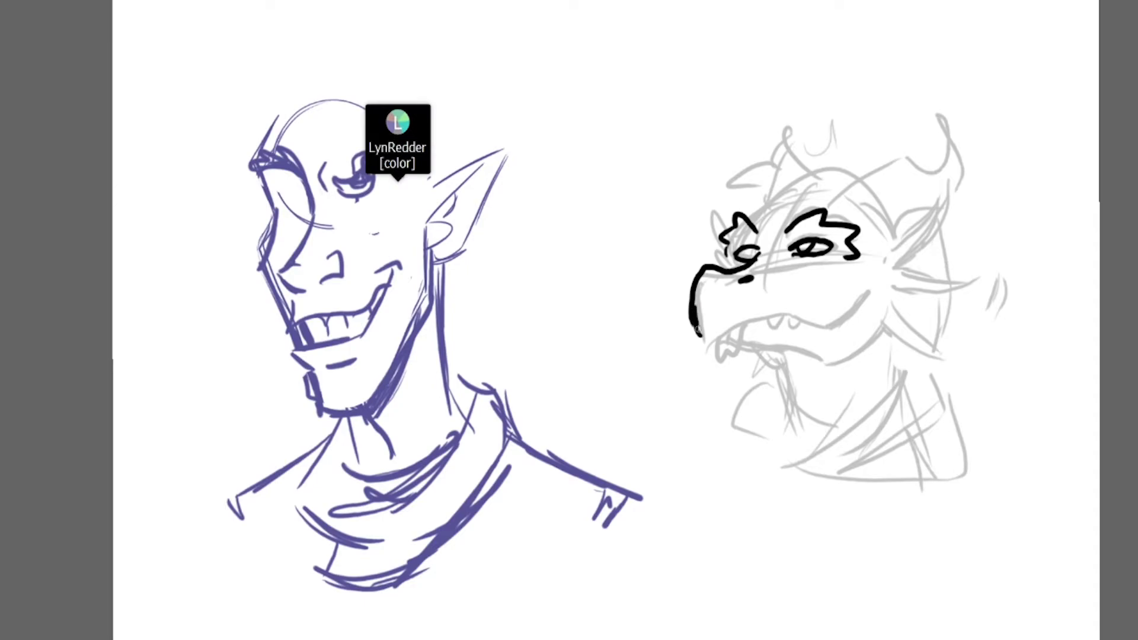
Step: Ink the dragon's wavy mouth line, erasing and redrawing its upturned back corner
mouse_move(744, 321)
mouse_down()
mouse_move(809, 325)
mouse_move(864, 294)
mouse_up()
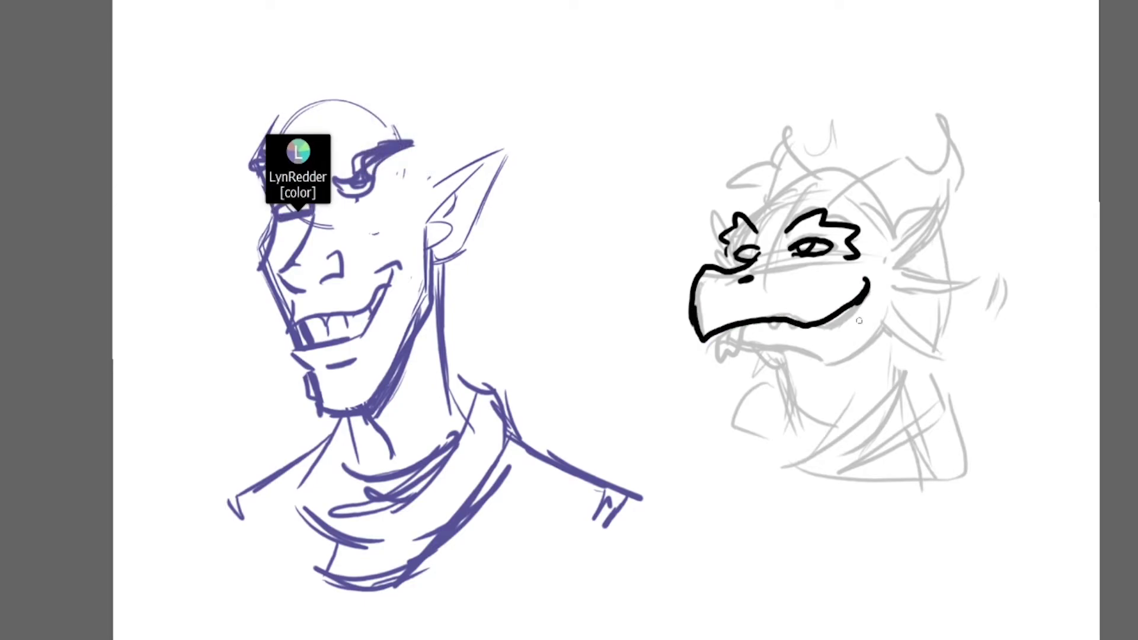
key(e)
drag(873, 279, 851, 312)
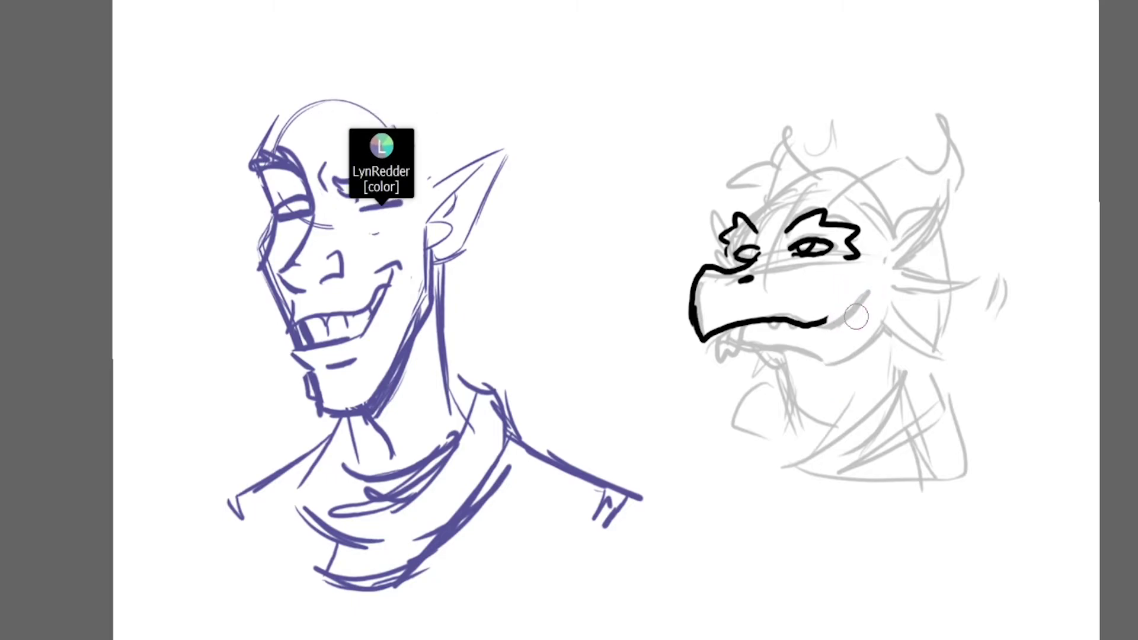
key(b)
drag(818, 324, 872, 279)
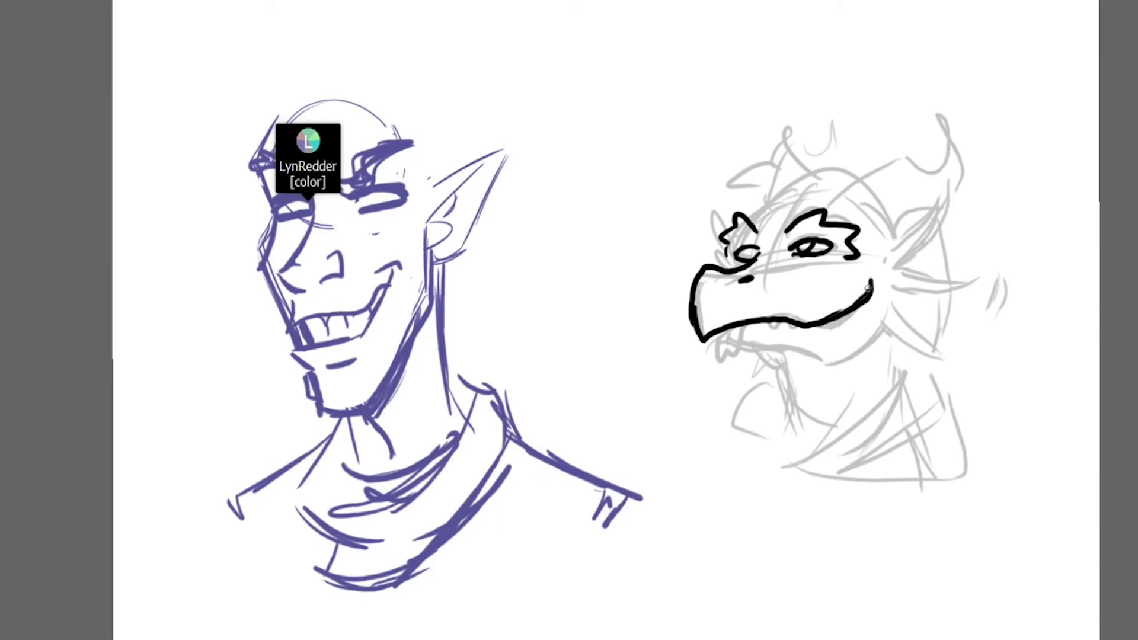
Step: Ink the pointed teeth along the mouth and the lower jaw running into the throat
mouse_move(717, 330)
mouse_down()
mouse_move(719, 356)
mouse_move(744, 348)
mouse_up()
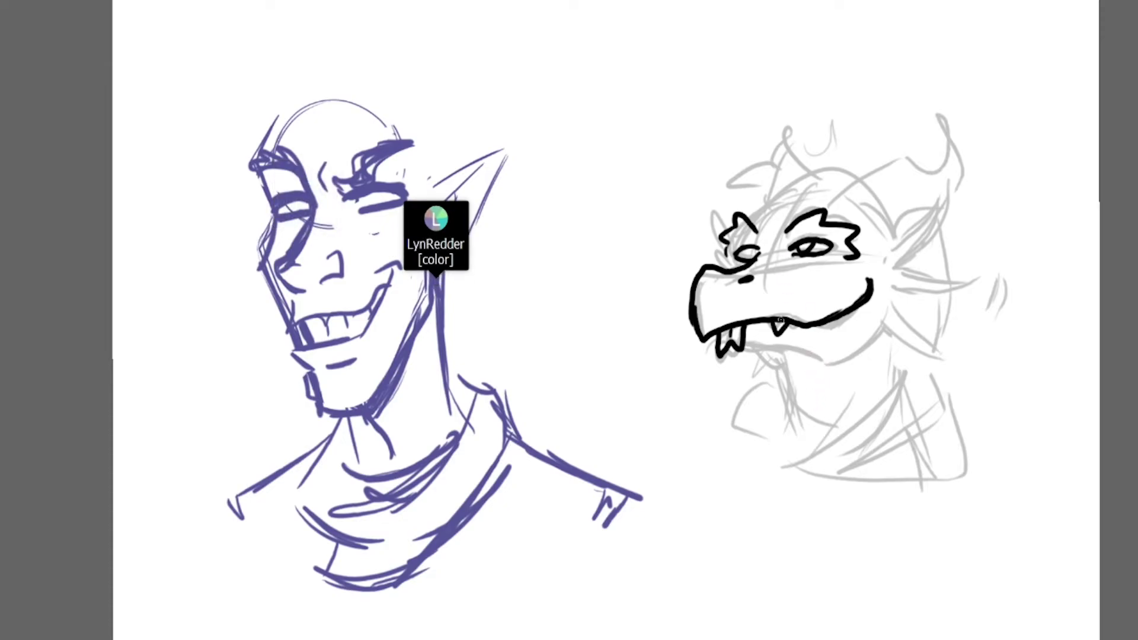
mouse_move(747, 345)
mouse_down()
mouse_move(829, 363)
mouse_move(889, 320)
mouse_up()
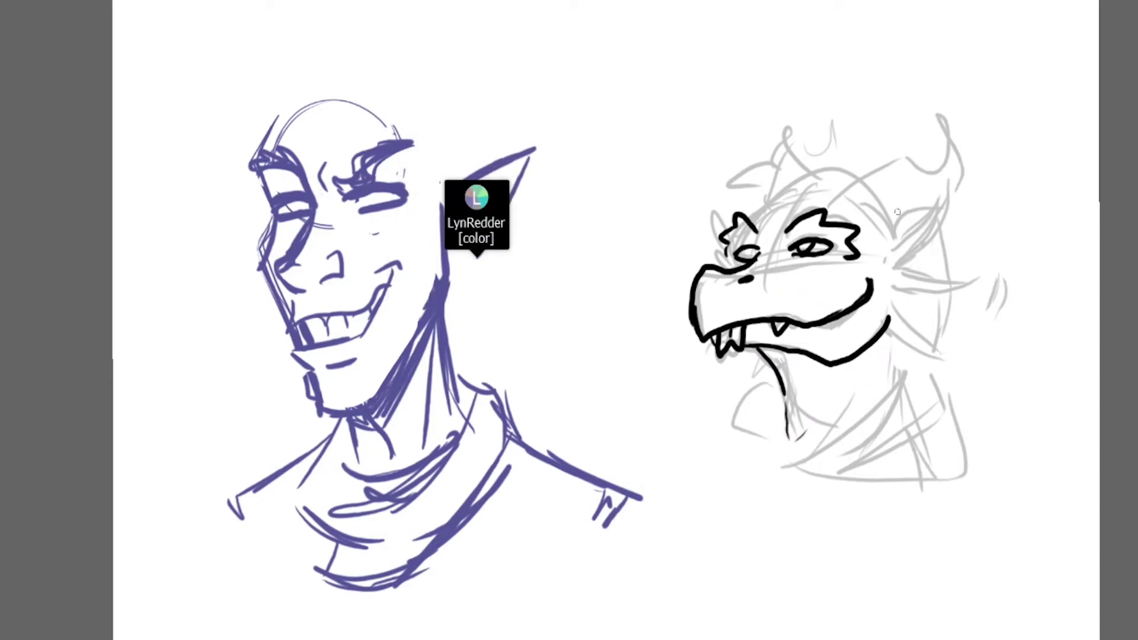
Step: Ink the dragon's curved near horn and the webbed fins behind its cheek
mouse_move(833, 196)
mouse_down()
mouse_move(893, 153)
mouse_move(919, 165)
mouse_move(935, 137)
mouse_move(924, 114)
mouse_move(948, 179)
mouse_move(940, 198)
mouse_move(899, 199)
mouse_move(884, 231)
mouse_move(923, 227)
mouse_move(950, 198)
mouse_up()
mouse_move(895, 270)
mouse_down()
mouse_move(981, 265)
mouse_move(932, 287)
mouse_move(943, 337)
mouse_move(913, 336)
mouse_move(887, 312)
mouse_up()
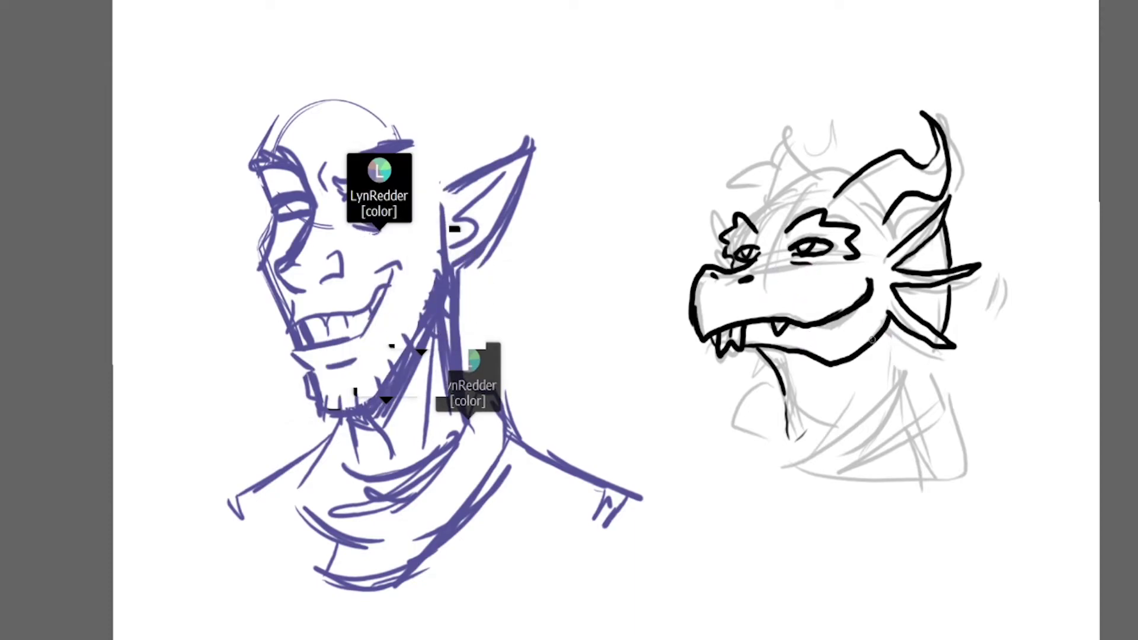
Step: Rework the inked expression with a shorter curled mouth corner and half-lidded eyes with small pupils
key(ctrl+z)
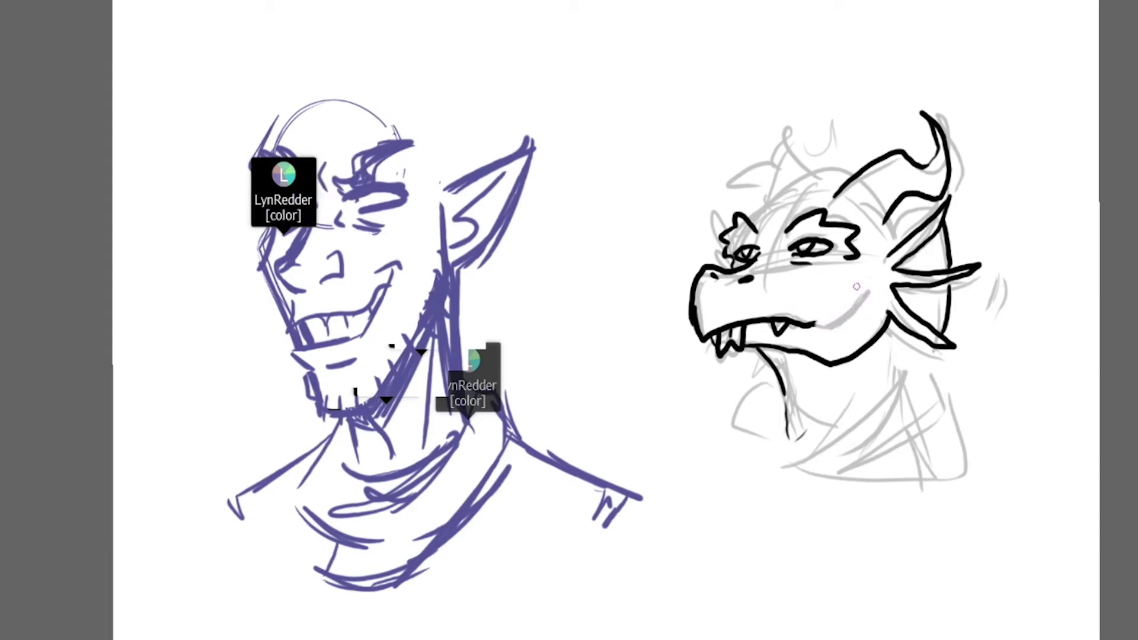
drag(811, 322, 858, 295)
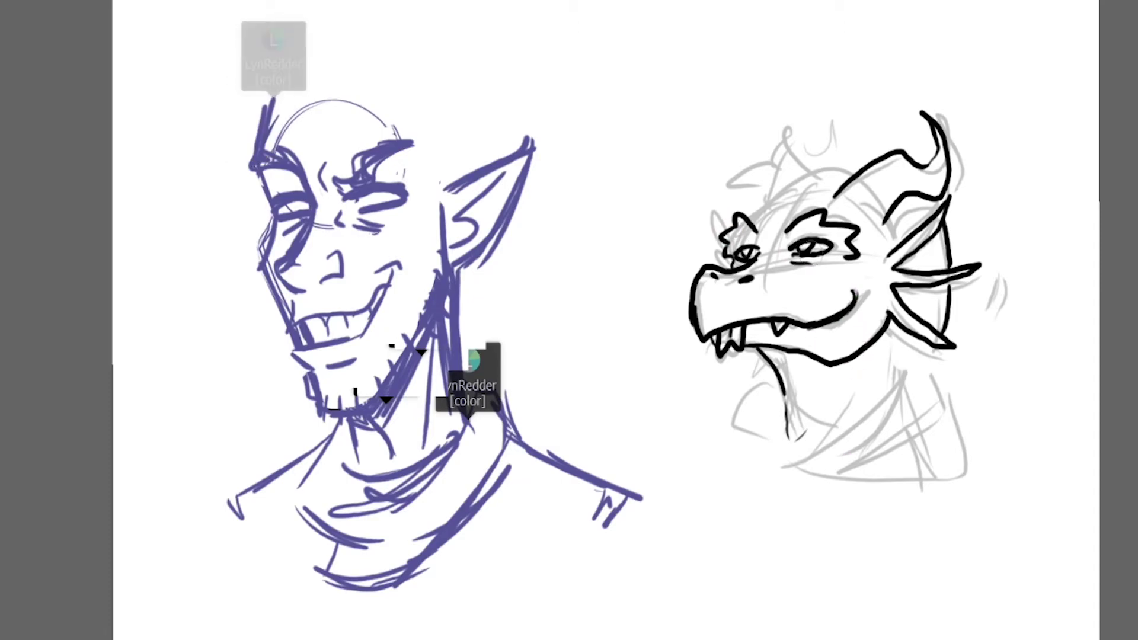
mouse_move(790, 250)
mouse_down()
mouse_move(794, 261)
mouse_move(751, 243)
mouse_up()
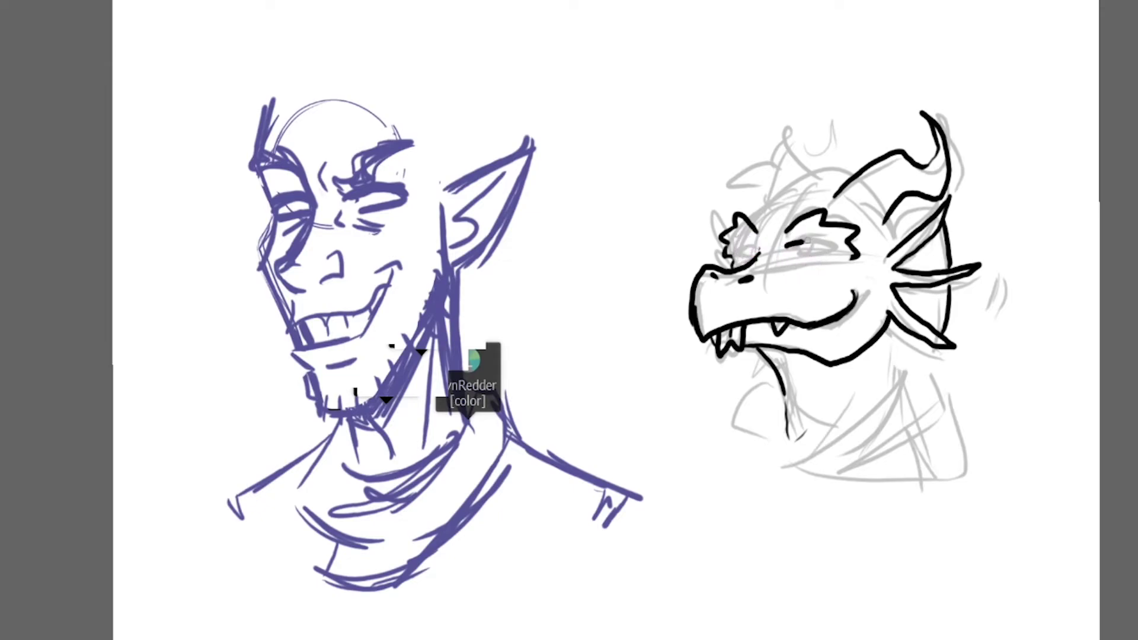
drag(844, 240, 796, 245)
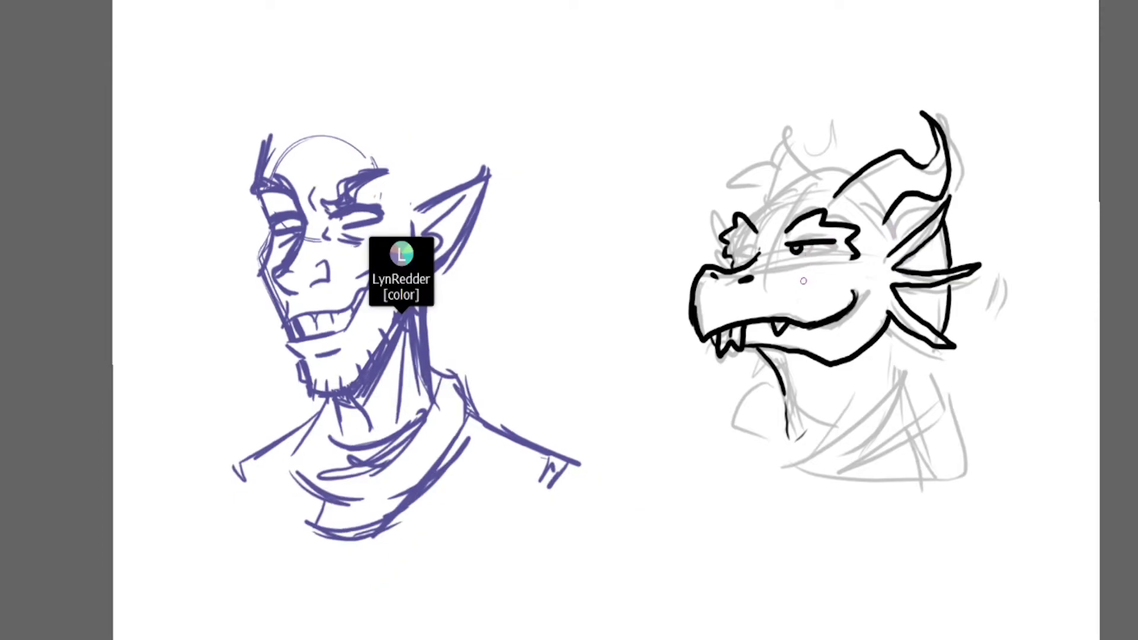
mouse_move(795, 245)
mouse_down()
mouse_move(800, 256)
mouse_move(807, 246)
mouse_up()
mouse_move(735, 252)
mouse_down()
mouse_move(761, 246)
mouse_move(743, 262)
mouse_move(748, 252)
mouse_up()
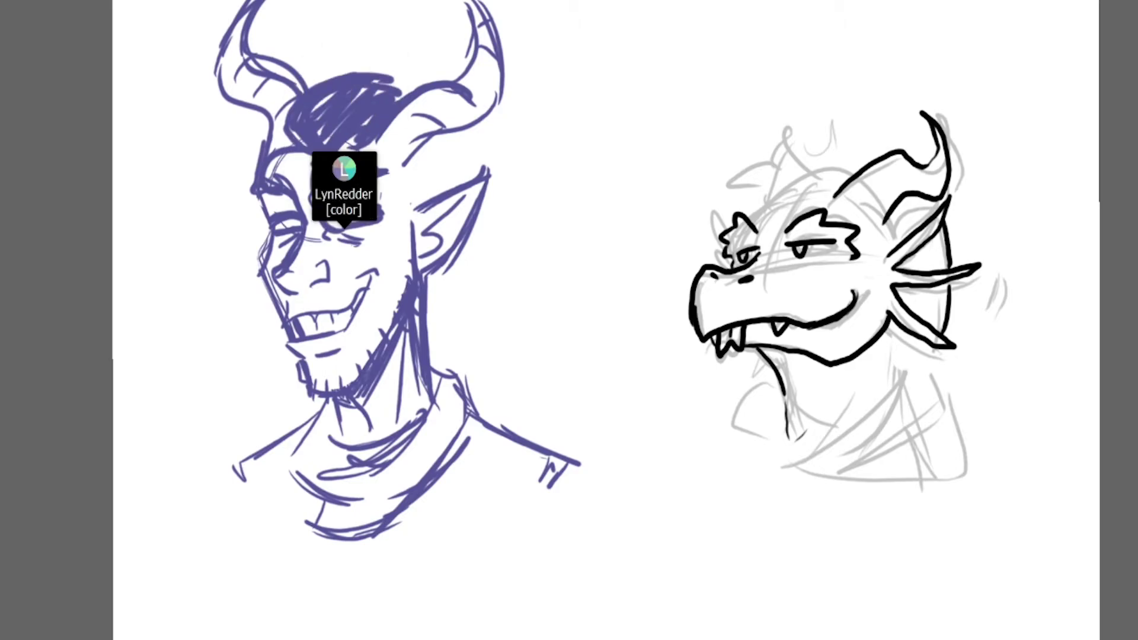
Step: Ink the spiky tuft above the dragon's forehead and the ridge lines across the near horn
mouse_move(841, 171)
mouse_down()
mouse_move(836, 143)
mouse_move(789, 128)
mouse_up()
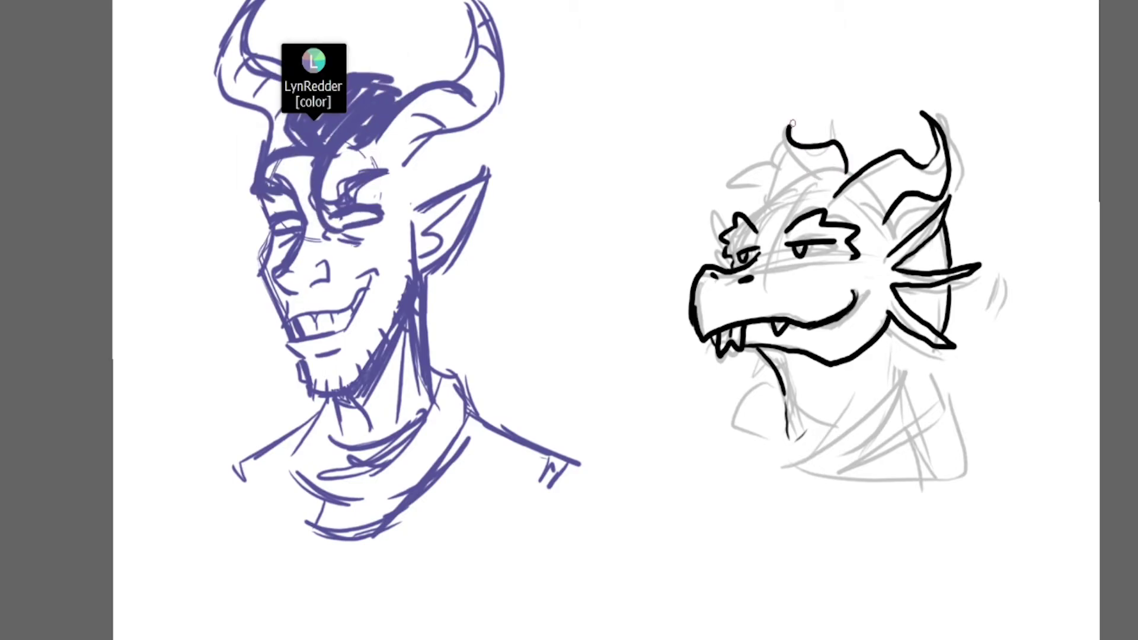
mouse_move(752, 189)
mouse_down()
mouse_move(774, 211)
mouse_move(810, 182)
mouse_up()
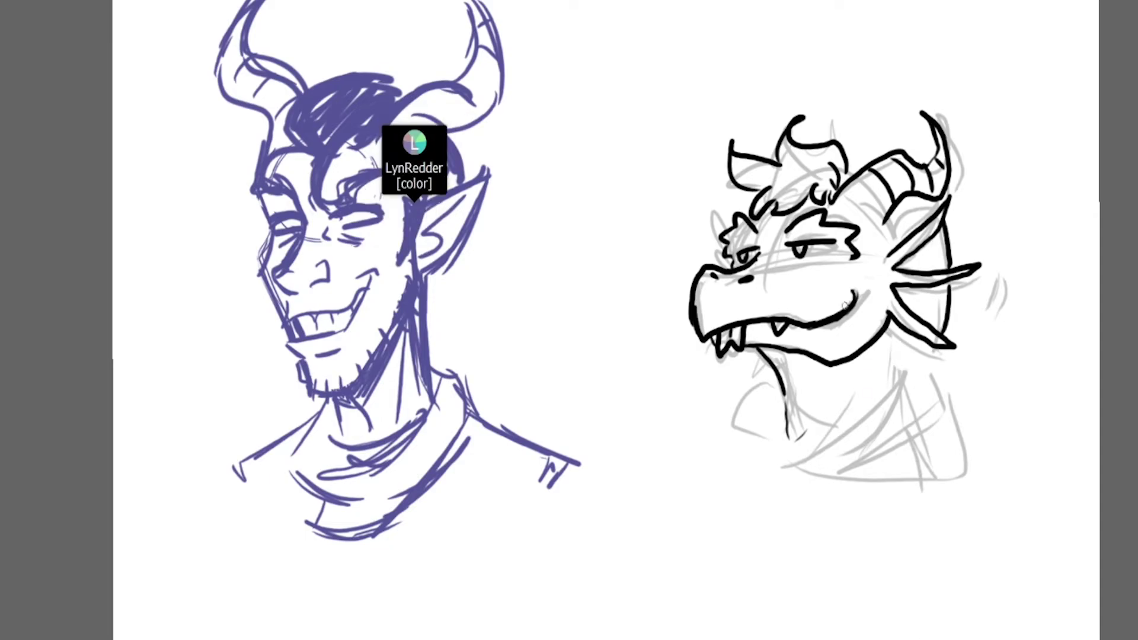
Step: Ink the dragon's neck line, the small ridged far horn, and the round scales down the back of the cheek
drag(871, 350, 832, 430)
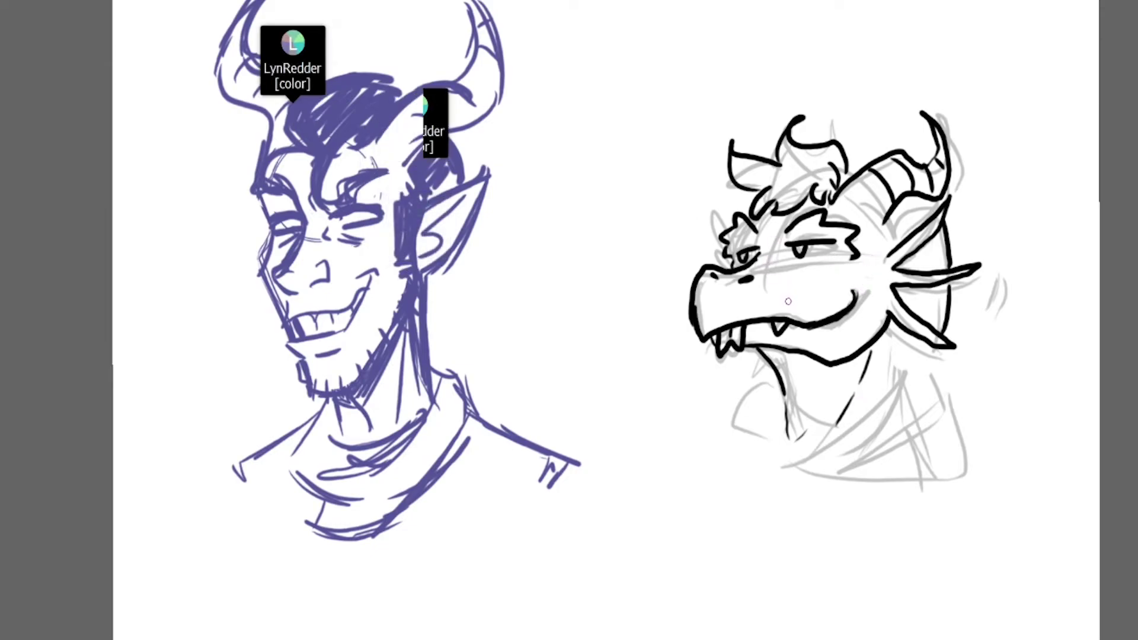
mouse_move(844, 148)
mouse_down()
mouse_move(849, 114)
mouse_move(869, 155)
mouse_up()
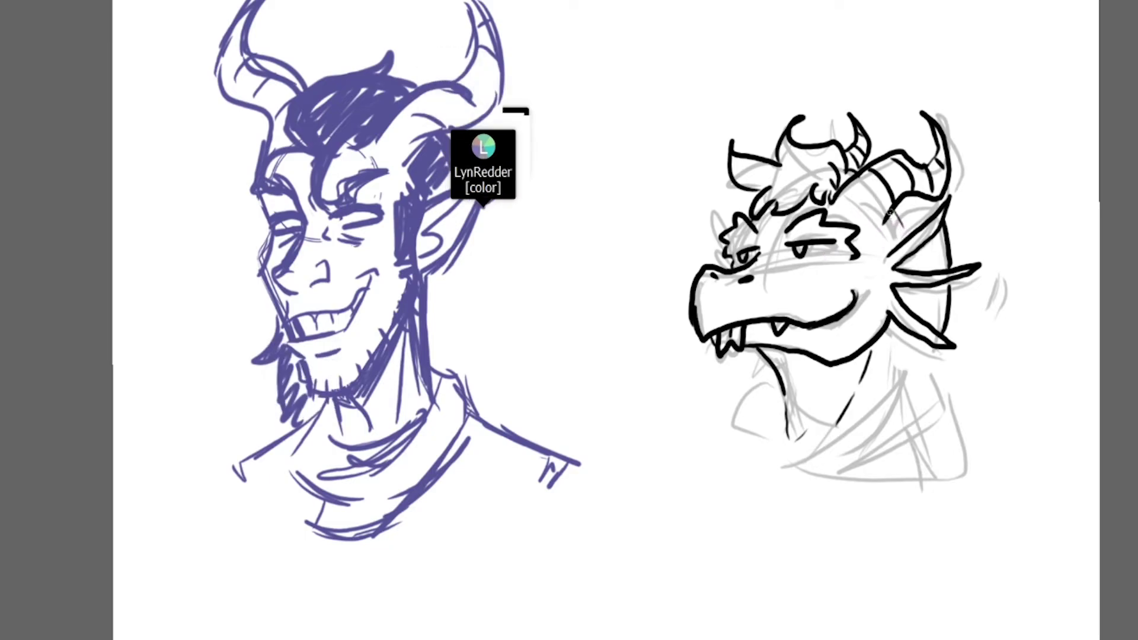
mouse_move(877, 241)
mouse_down()
mouse_move(886, 281)
mouse_move(863, 269)
mouse_move(879, 304)
mouse_up()
mouse_move(769, 267)
mouse_down()
mouse_move(779, 292)
mouse_move(773, 273)
mouse_up()
drag(856, 323, 860, 333)
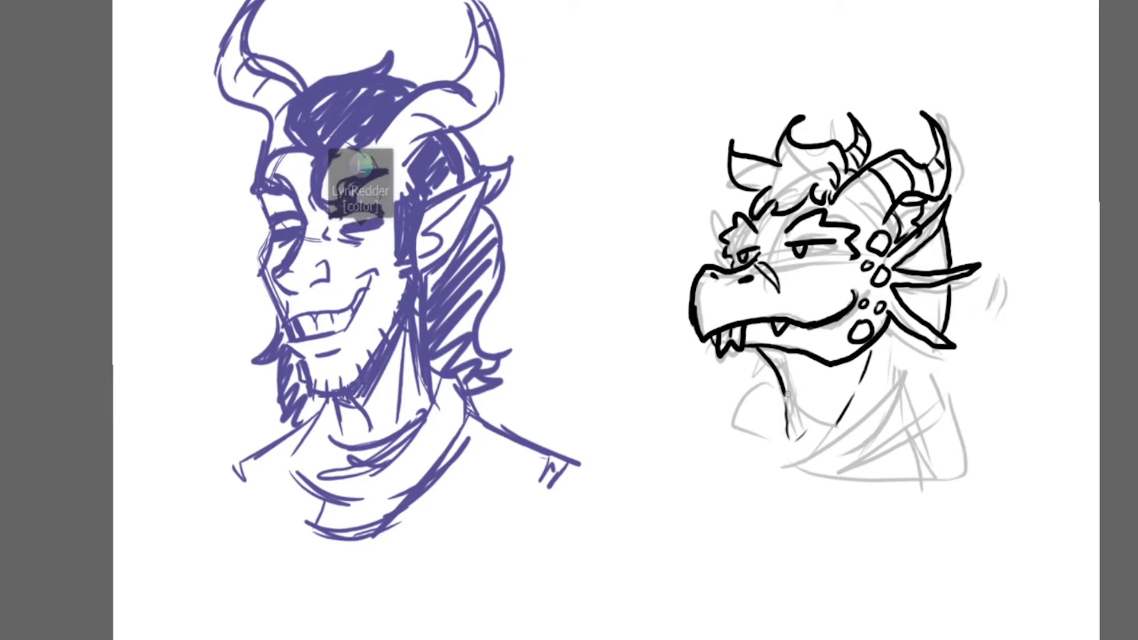
Step: Ink the loose cowl wrapping around the dragon's neck, with its folded front and its raised back edge
drag(910, 373, 791, 452)
drag(788, 412, 778, 438)
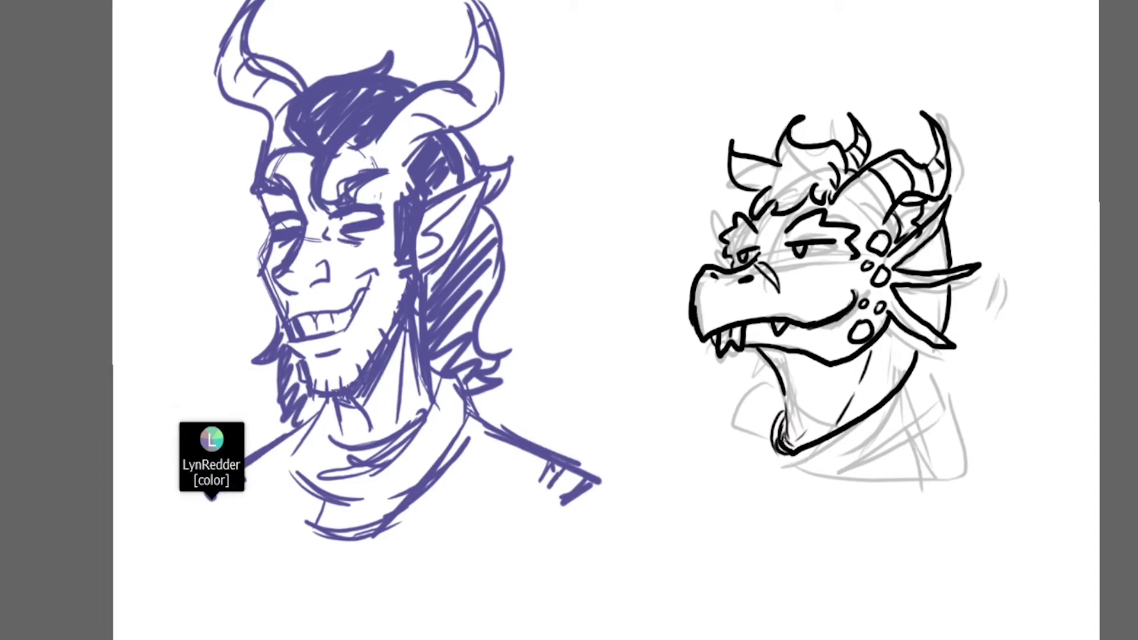
mouse_move(776, 379)
mouse_down()
mouse_move(771, 463)
mouse_move(881, 450)
mouse_up()
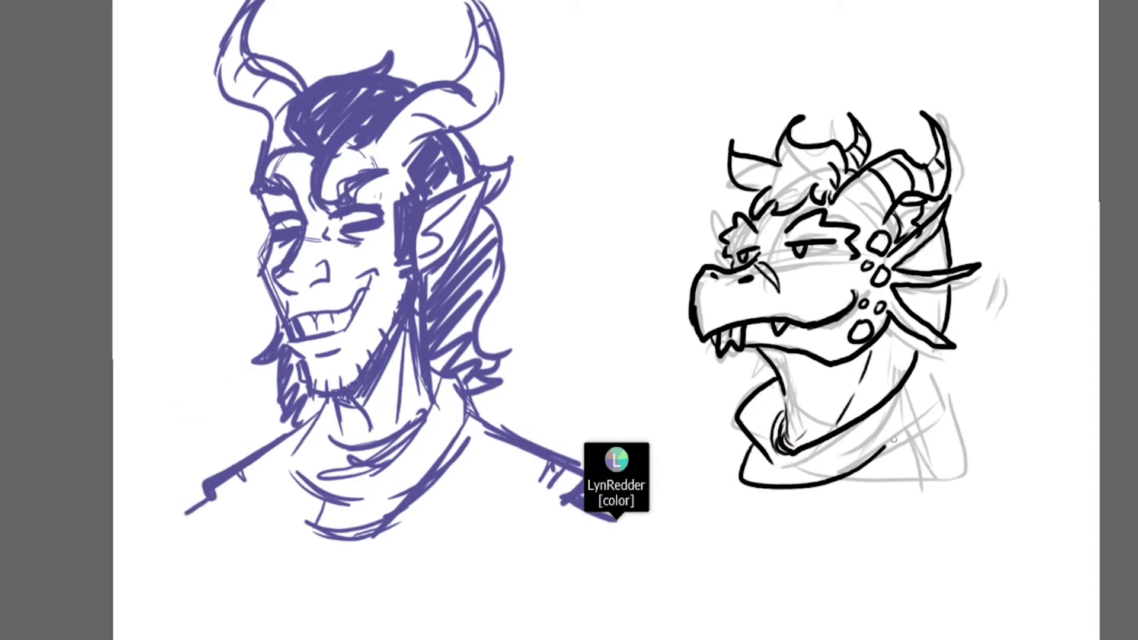
drag(936, 348, 897, 415)
mouse_move(942, 359)
mouse_down()
mouse_move(880, 460)
mouse_move(845, 473)
mouse_up()
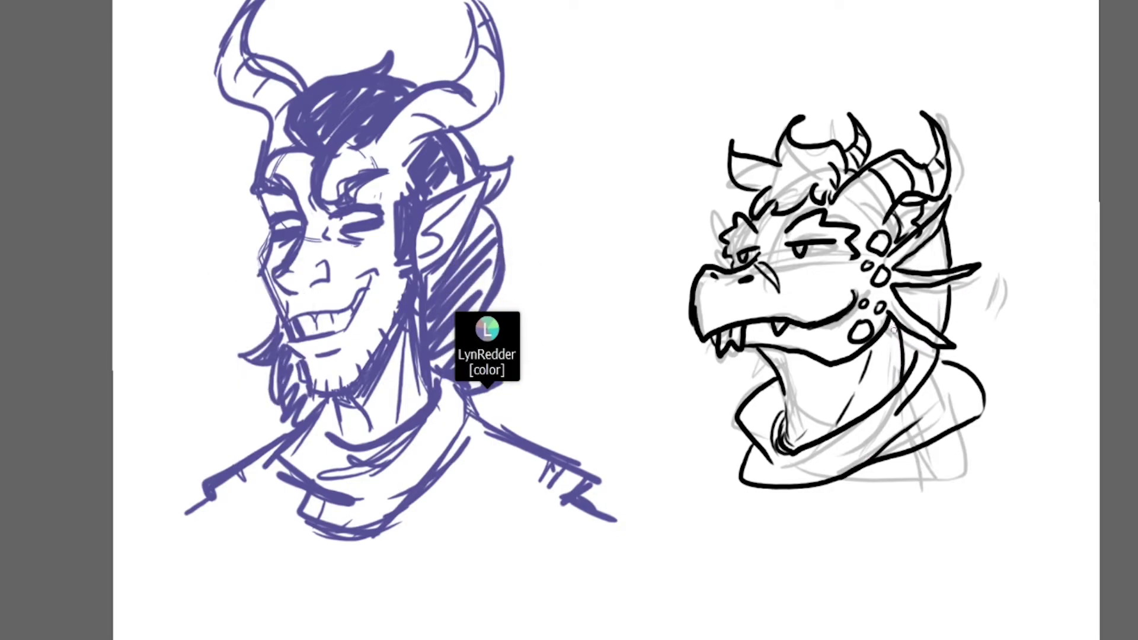
Step: Ink round scales down the neck, hatching behind them and on the cowl, and a small spike by the far eye
drag(900, 340, 894, 328)
drag(897, 358, 895, 392)
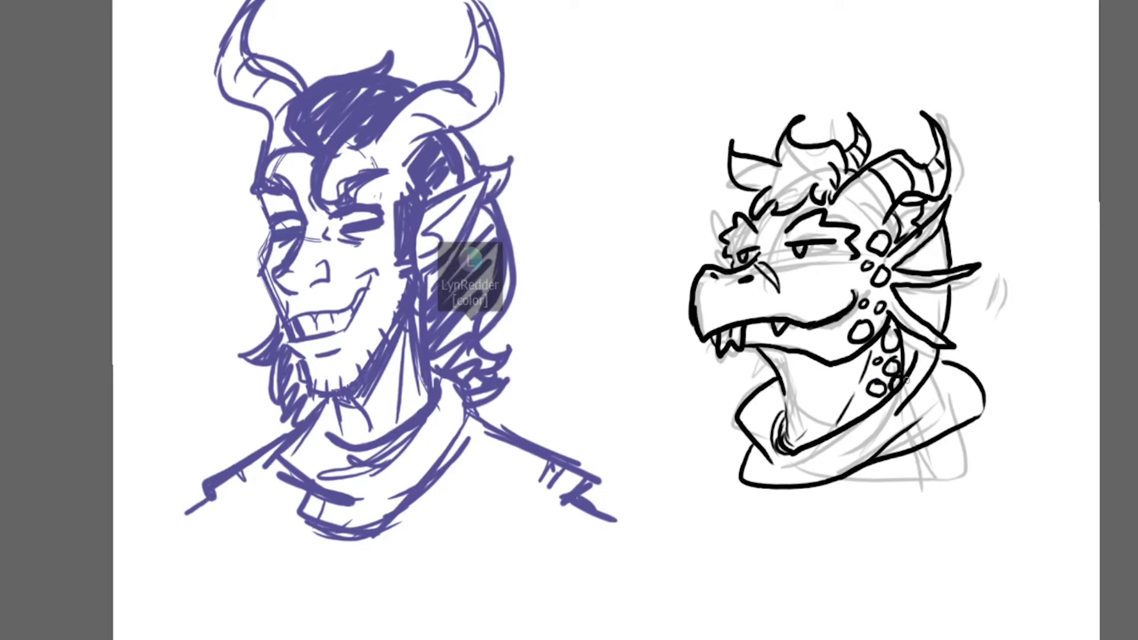
mouse_move(907, 341)
mouse_down()
mouse_move(912, 365)
mouse_move(897, 330)
mouse_move(912, 366)
mouse_move(914, 347)
mouse_move(918, 379)
mouse_move(919, 346)
mouse_move(923, 361)
mouse_move(901, 337)
mouse_move(918, 365)
mouse_move(913, 338)
mouse_move(948, 382)
mouse_move(950, 371)
mouse_move(929, 391)
mouse_up()
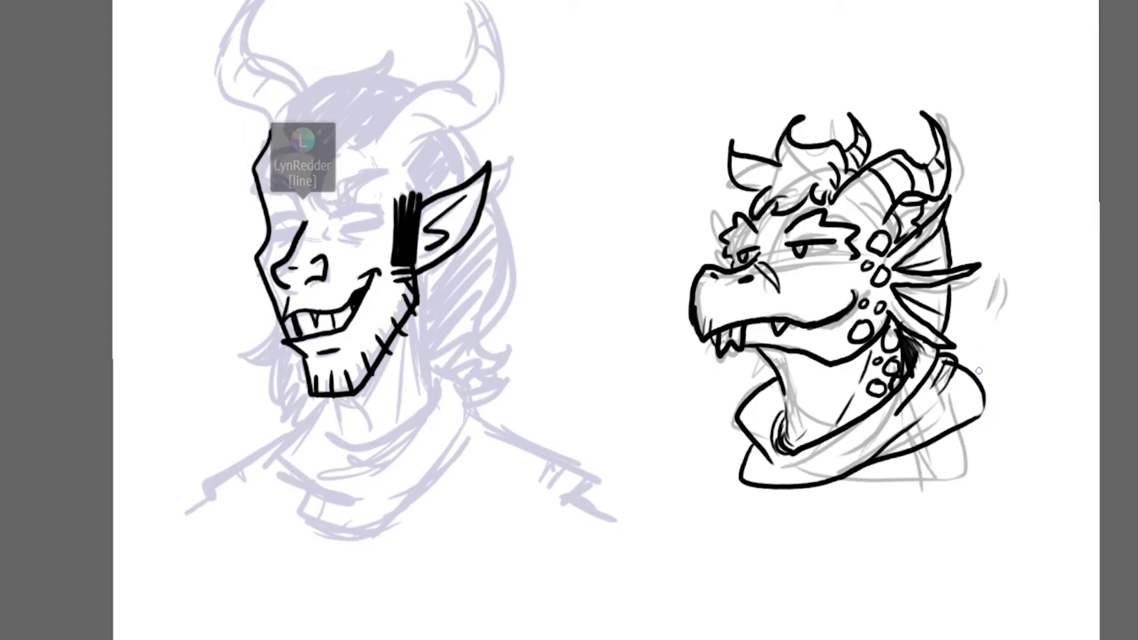
mouse_move(730, 246)
mouse_down()
mouse_move(704, 229)
mouse_move(715, 265)
mouse_up()
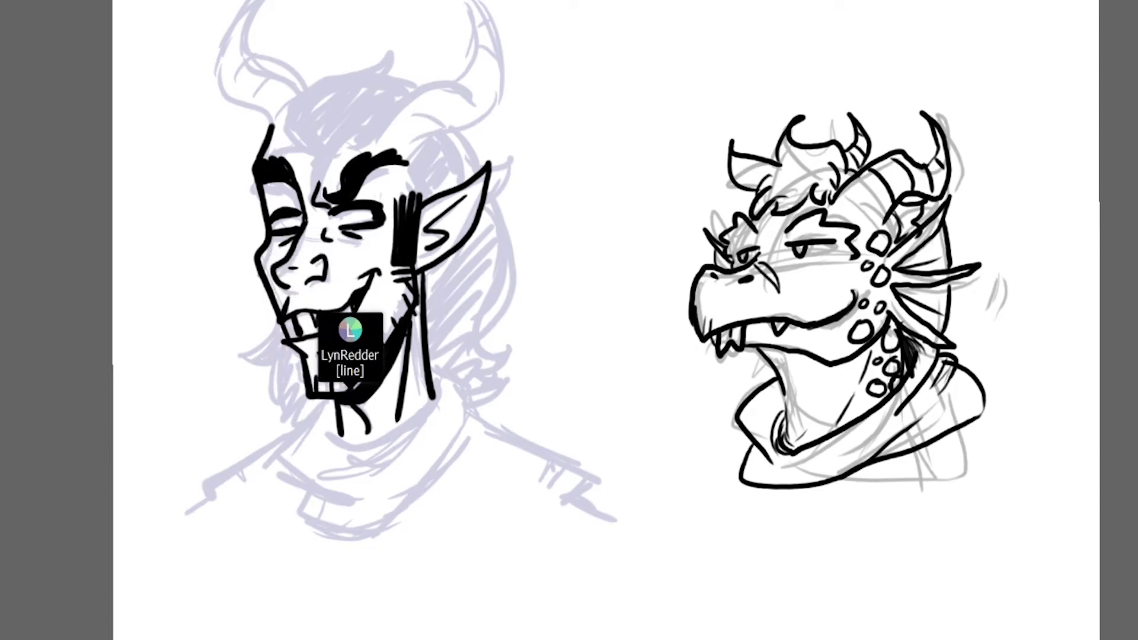
Step: Color the dragon's face, neck, fins and horns in teal, with a bluer tint on the head and darker scales
mouse_move(758, 262)
mouse_down()
mouse_move(786, 304)
mouse_move(861, 258)
mouse_move(845, 356)
mouse_move(899, 334)
mouse_move(878, 399)
mouse_move(817, 428)
mouse_move(794, 338)
mouse_move(768, 331)
mouse_move(821, 354)
mouse_move(837, 399)
mouse_move(794, 341)
mouse_move(792, 304)
mouse_move(767, 285)
mouse_move(759, 326)
mouse_move(726, 282)
mouse_move(716, 308)
mouse_move(759, 323)
mouse_move(748, 286)
mouse_move(757, 256)
mouse_move(736, 239)
mouse_move(790, 195)
mouse_move(815, 203)
mouse_move(818, 226)
mouse_move(883, 192)
mouse_move(886, 204)
mouse_move(858, 197)
mouse_move(894, 298)
mouse_up()
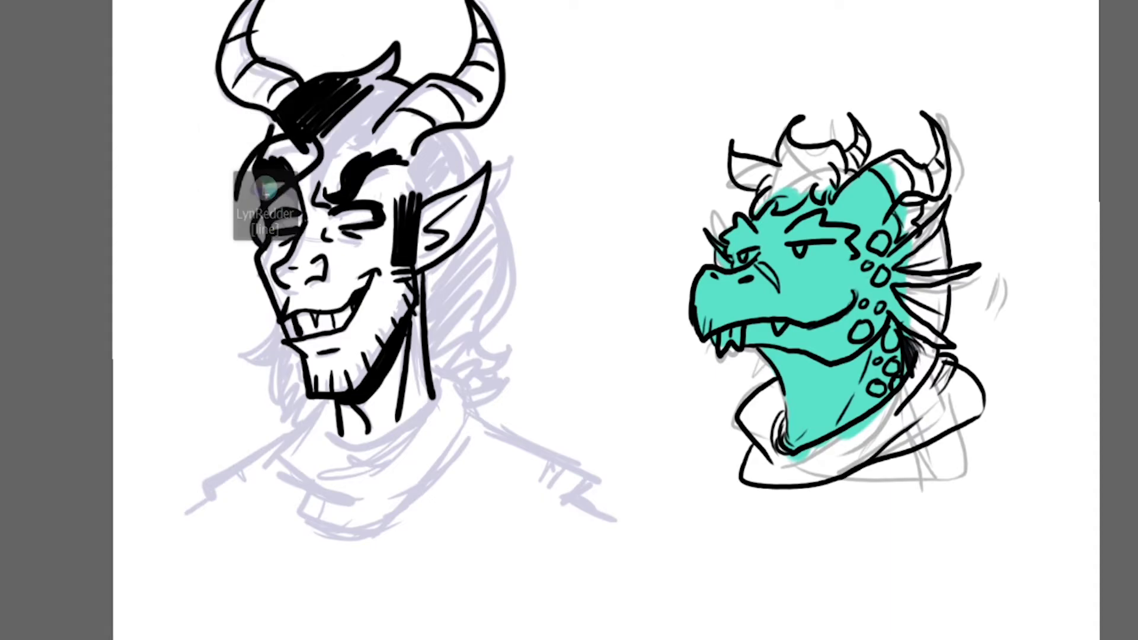
mouse_move(867, 209)
mouse_down()
mouse_move(785, 230)
mouse_move(796, 273)
mouse_up()
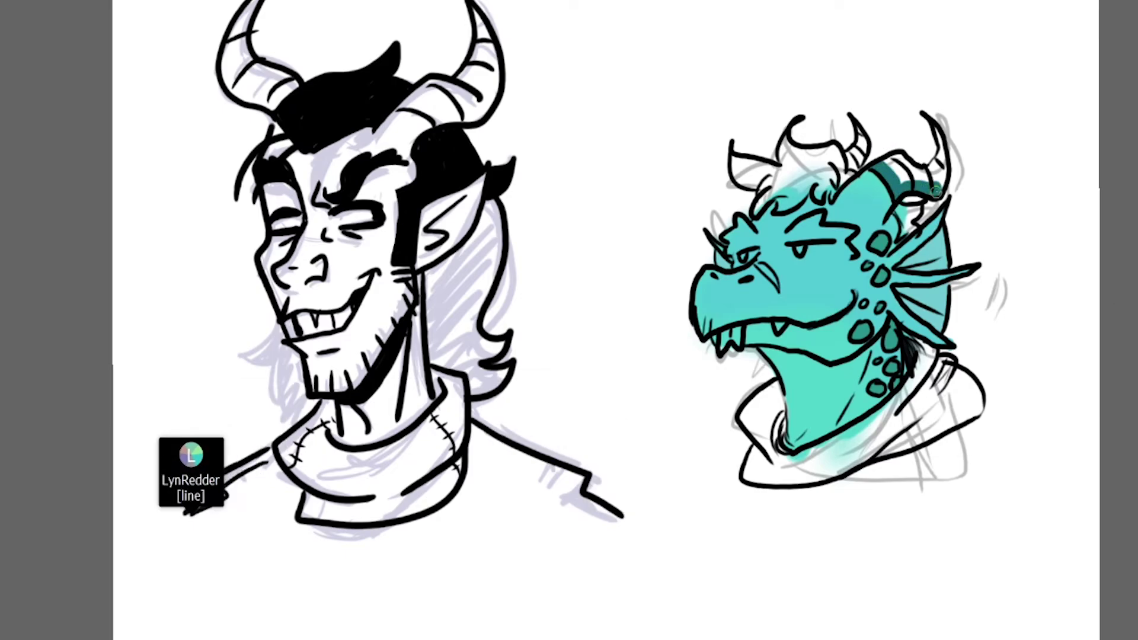
drag(885, 167, 918, 173)
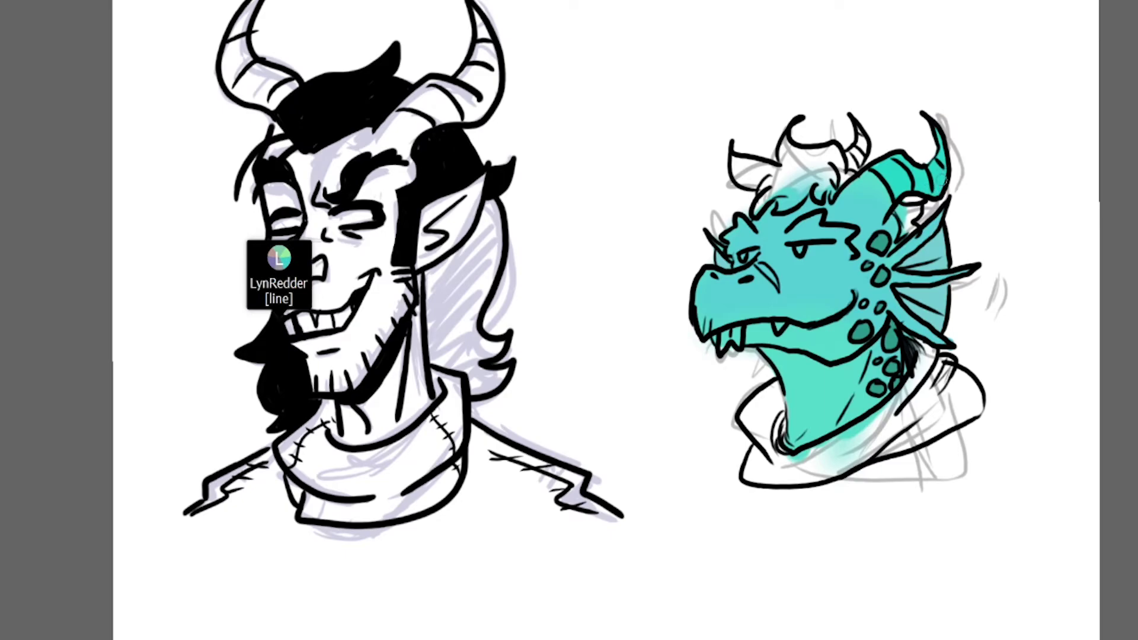
mouse_move(847, 155)
mouse_down()
mouse_move(859, 132)
mouse_move(857, 163)
mouse_up()
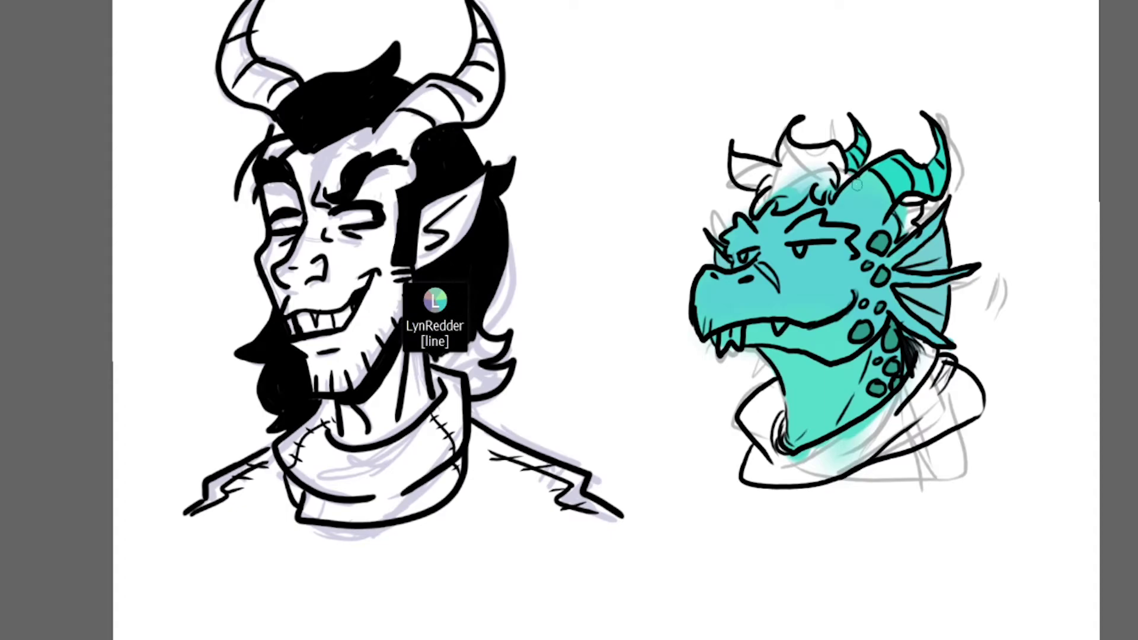
Step: Fill the dragon's hair with reddish brown, covering the forehead tuft and the patch behind the near horn
mouse_move(899, 209)
mouse_down()
mouse_move(914, 226)
mouse_move(896, 239)
mouse_move(917, 215)
mouse_move(902, 208)
mouse_move(905, 235)
mouse_move(911, 200)
mouse_up()
mouse_move(782, 205)
mouse_down()
mouse_move(810, 192)
mouse_move(780, 204)
mouse_up()
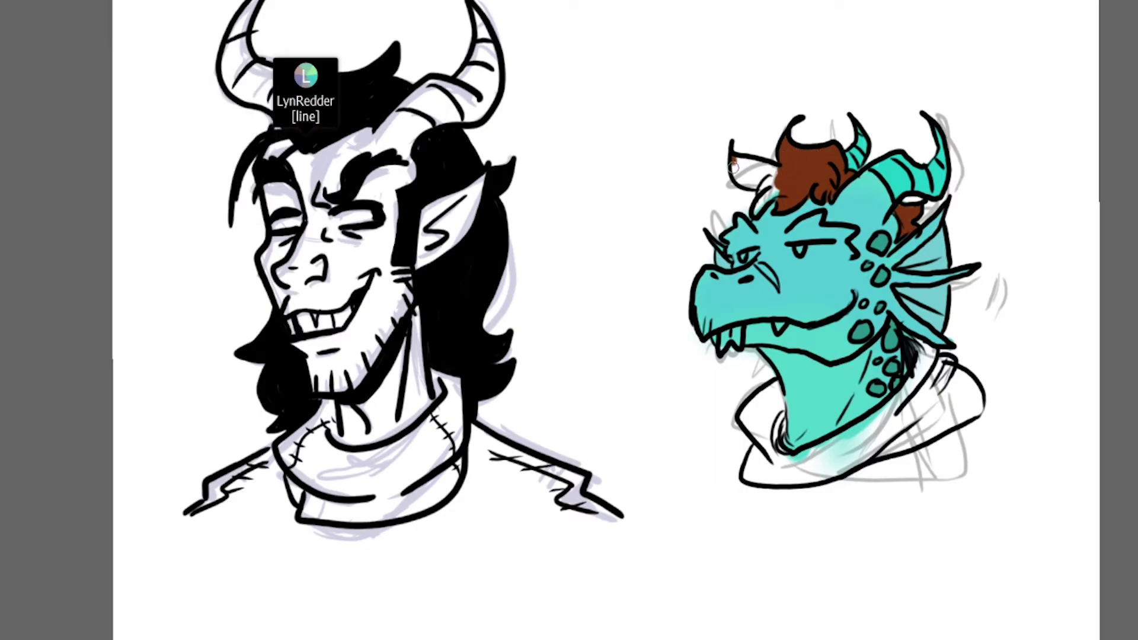
mouse_move(735, 176)
mouse_down()
mouse_move(772, 189)
mouse_move(755, 214)
mouse_move(784, 194)
mouse_move(778, 177)
mouse_move(736, 170)
mouse_move(772, 167)
mouse_up()
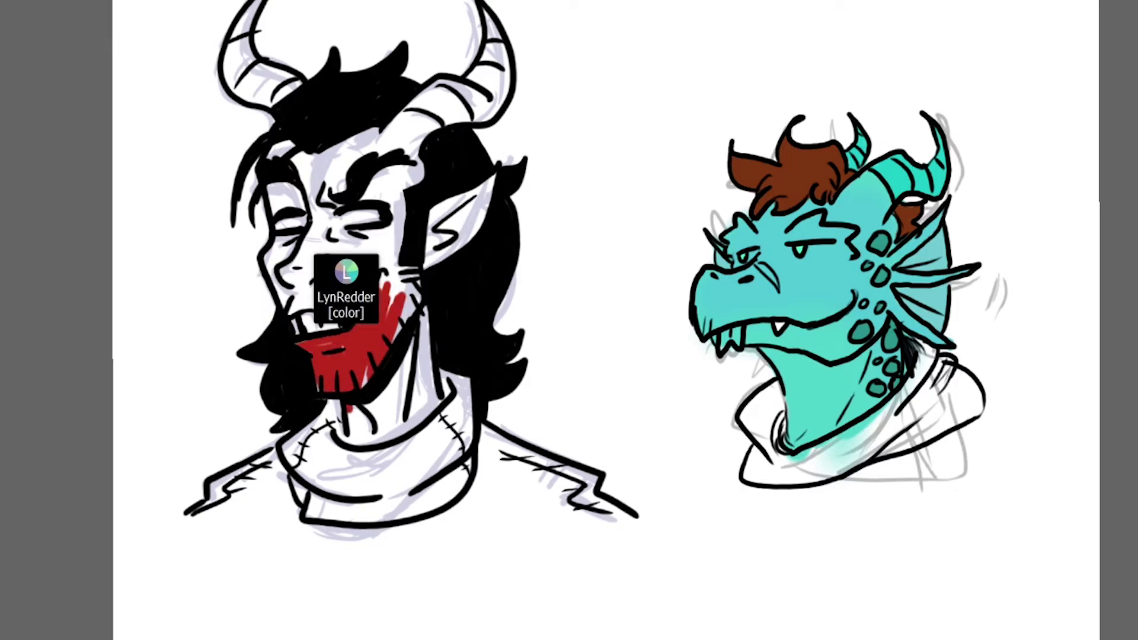
Step: Fill the horned man's neck, face, ear and forehead with flat red
mouse_move(322, 333)
mouse_down()
mouse_move(354, 336)
mouse_move(338, 310)
mouse_move(364, 354)
mouse_move(328, 308)
mouse_move(338, 381)
mouse_move(379, 363)
mouse_move(414, 244)
mouse_move(427, 362)
mouse_move(365, 381)
mouse_move(356, 372)
mouse_move(394, 371)
mouse_move(358, 375)
mouse_move(443, 332)
mouse_move(371, 353)
mouse_move(409, 267)
mouse_up()
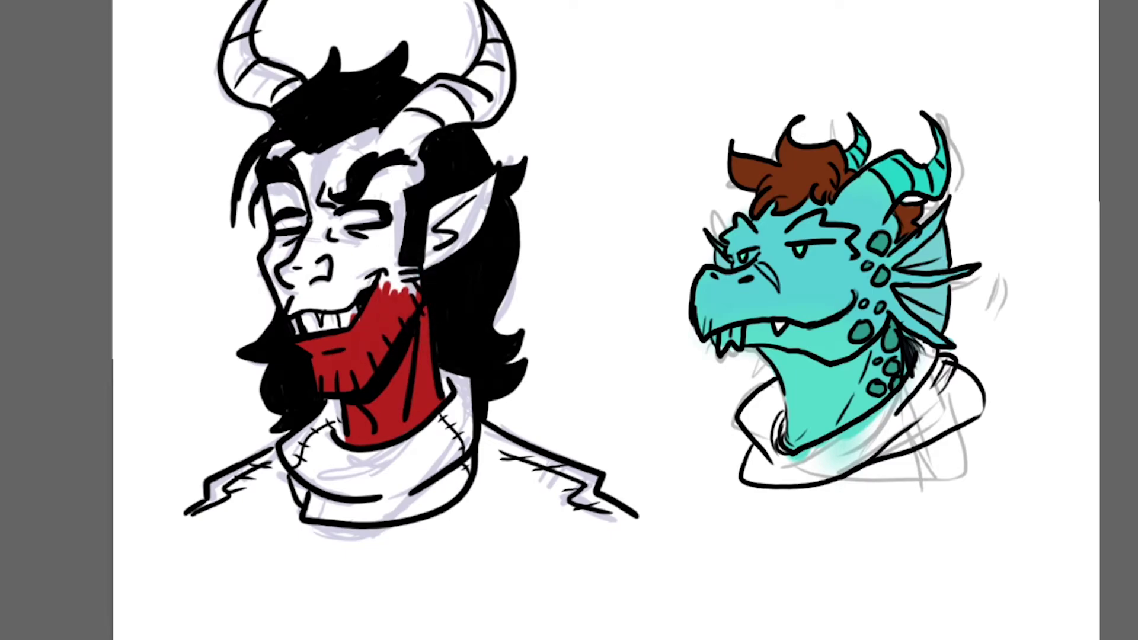
mouse_move(295, 323)
mouse_down()
mouse_move(271, 270)
mouse_move(273, 239)
mouse_move(291, 224)
mouse_up()
mouse_move(291, 166)
mouse_down()
mouse_move(292, 208)
mouse_move(292, 186)
mouse_move(325, 277)
mouse_move(321, 144)
mouse_move(355, 261)
mouse_move(364, 247)
mouse_move(396, 285)
mouse_move(395, 195)
mouse_move(409, 225)
mouse_move(494, 111)
mouse_up()
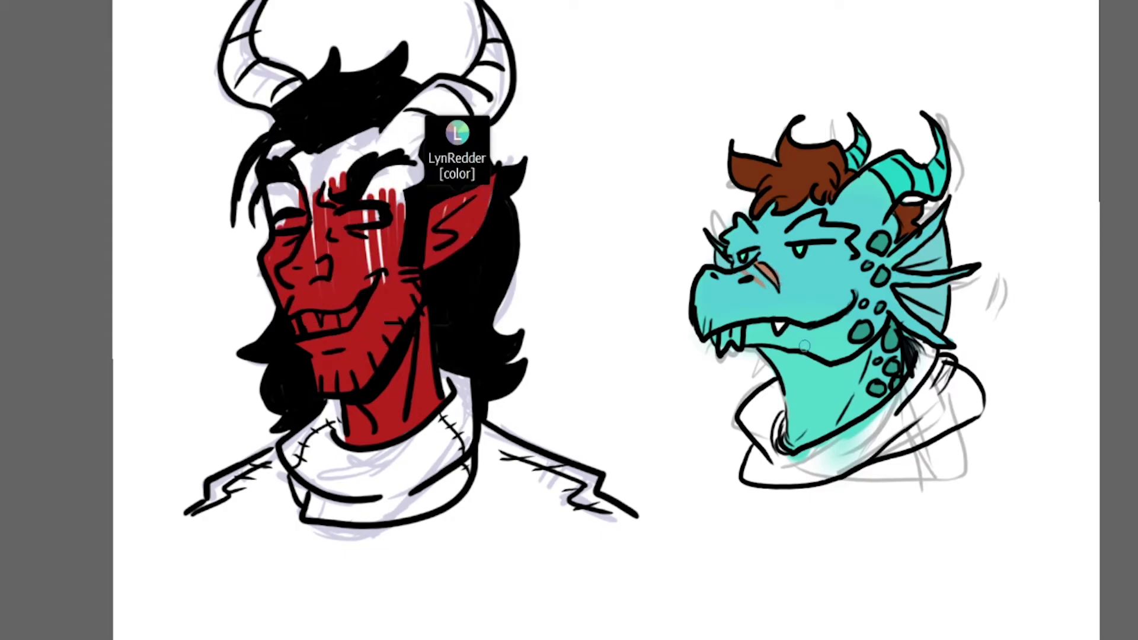
mouse_move(269, 116)
mouse_down()
mouse_move(300, 203)
mouse_move(305, 127)
mouse_move(315, 208)
mouse_move(344, 71)
mouse_move(292, 132)
mouse_move(299, 139)
mouse_move(358, 89)
mouse_move(399, 260)
mouse_move(375, 127)
mouse_move(392, 139)
mouse_up()
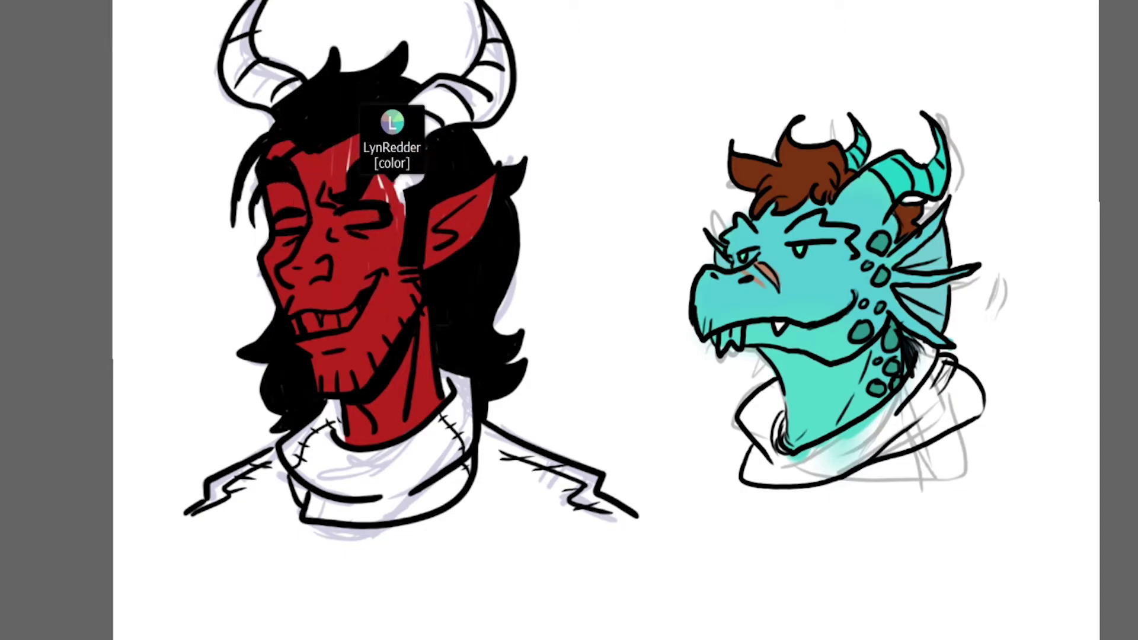
Step: Color the pointed shapes at the front of the dragon's mouth purple and the horned man's near horn muted red
drag(727, 332, 722, 347)
mouse_move(403, 145)
mouse_down()
mouse_move(368, 105)
mouse_move(330, 138)
mouse_move(392, 129)
mouse_move(427, 158)
mouse_up()
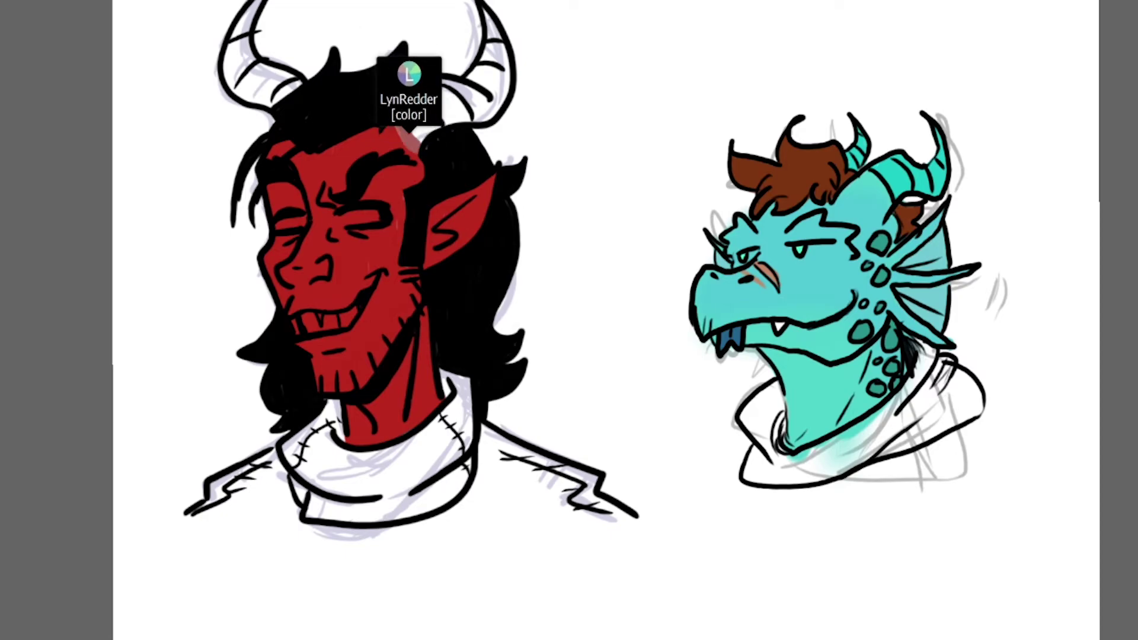
drag(725, 338, 738, 334)
mouse_move(463, 104)
mouse_down()
mouse_move(407, 86)
mouse_move(439, 92)
mouse_move(471, 74)
mouse_move(491, 13)
mouse_up()
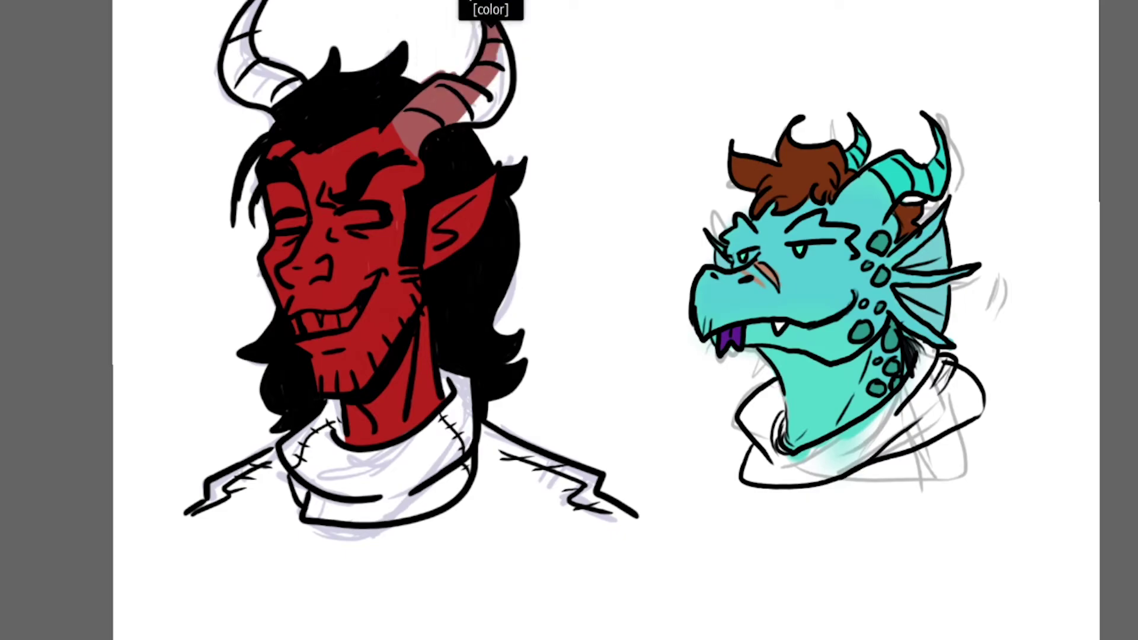
Step: Fill the dragon's cowl with dark green and erase the leftover grey sketch lines beyond the fins and shoulder
mouse_move(786, 473)
mouse_down()
mouse_move(920, 411)
mouse_move(845, 442)
mouse_move(878, 449)
mouse_move(974, 410)
mouse_move(908, 444)
mouse_move(919, 435)
mouse_move(900, 433)
mouse_move(939, 402)
mouse_up()
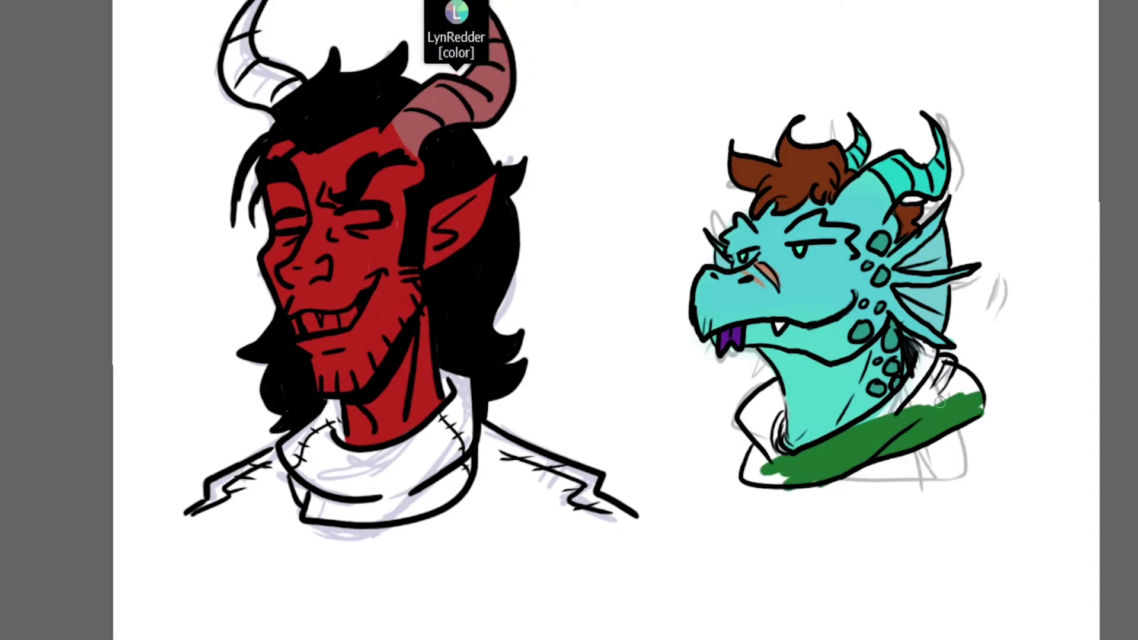
drag(905, 335, 919, 367)
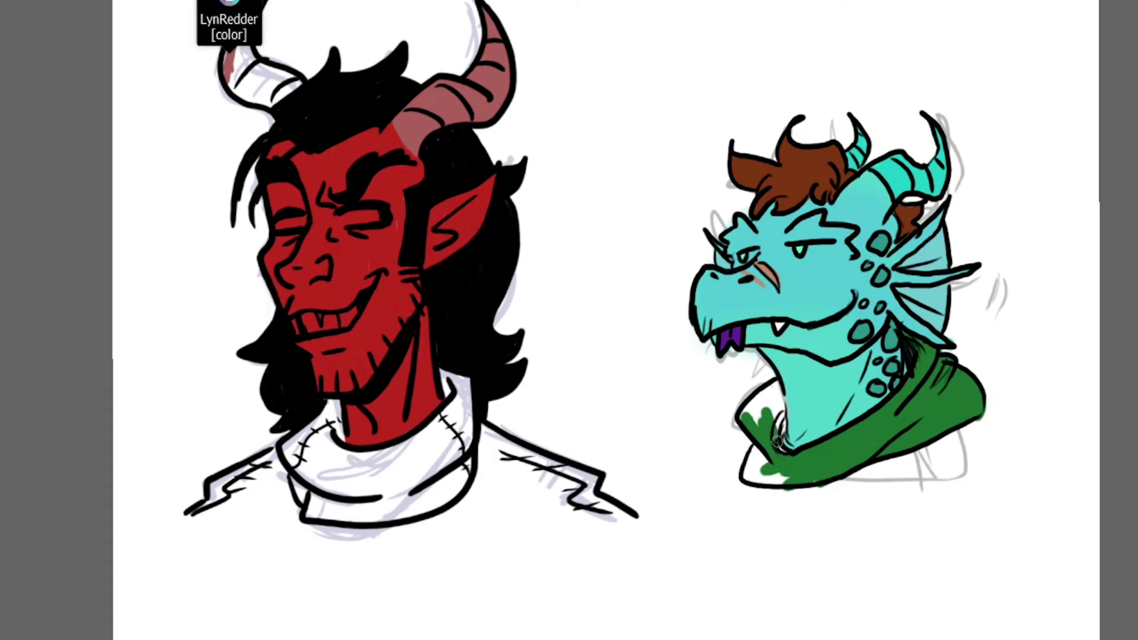
mouse_move(783, 449)
mouse_down()
mouse_move(774, 387)
mouse_move(742, 423)
mouse_move(760, 431)
mouse_move(777, 391)
mouse_move(789, 425)
mouse_move(782, 392)
mouse_move(786, 467)
mouse_move(786, 436)
mouse_up()
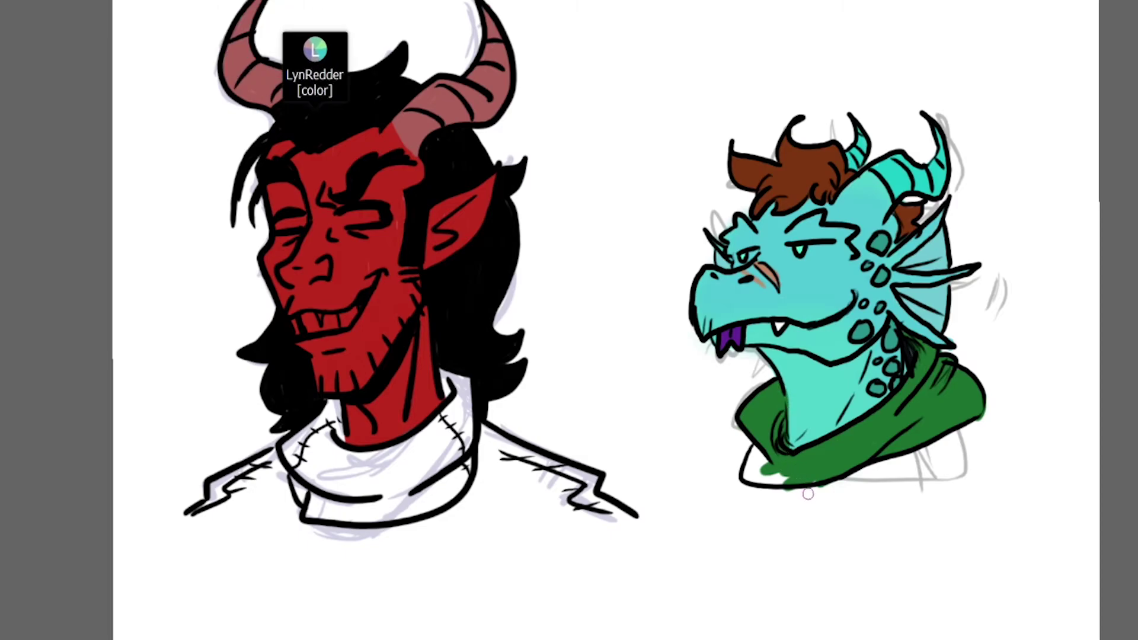
drag(818, 478, 837, 487)
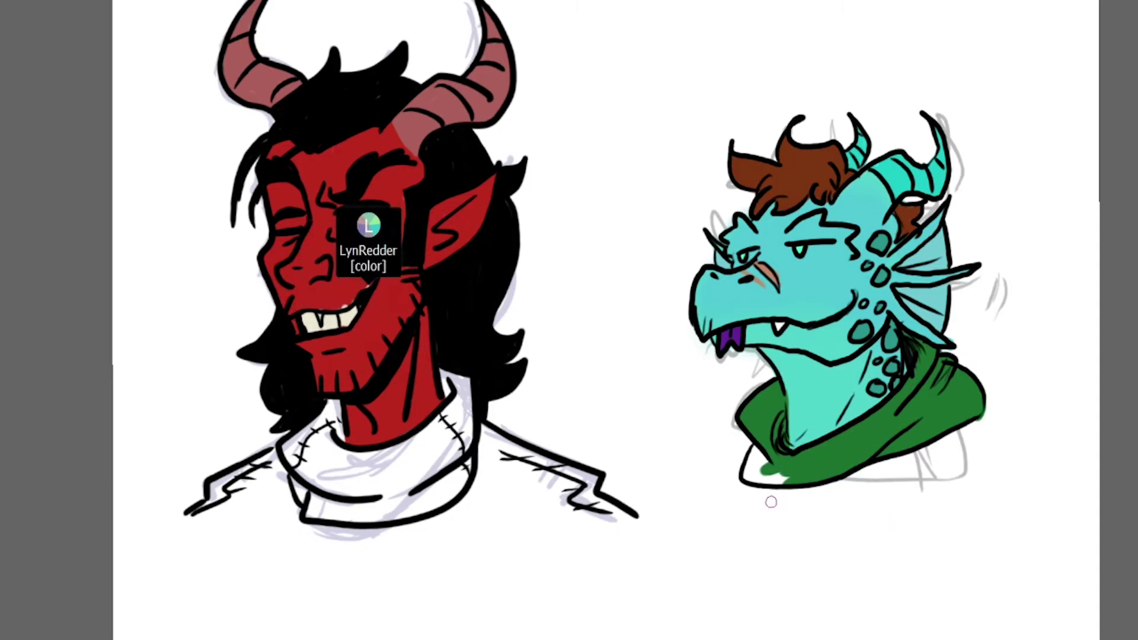
mouse_move(752, 457)
mouse_down()
mouse_move(751, 470)
mouse_move(781, 480)
mouse_up()
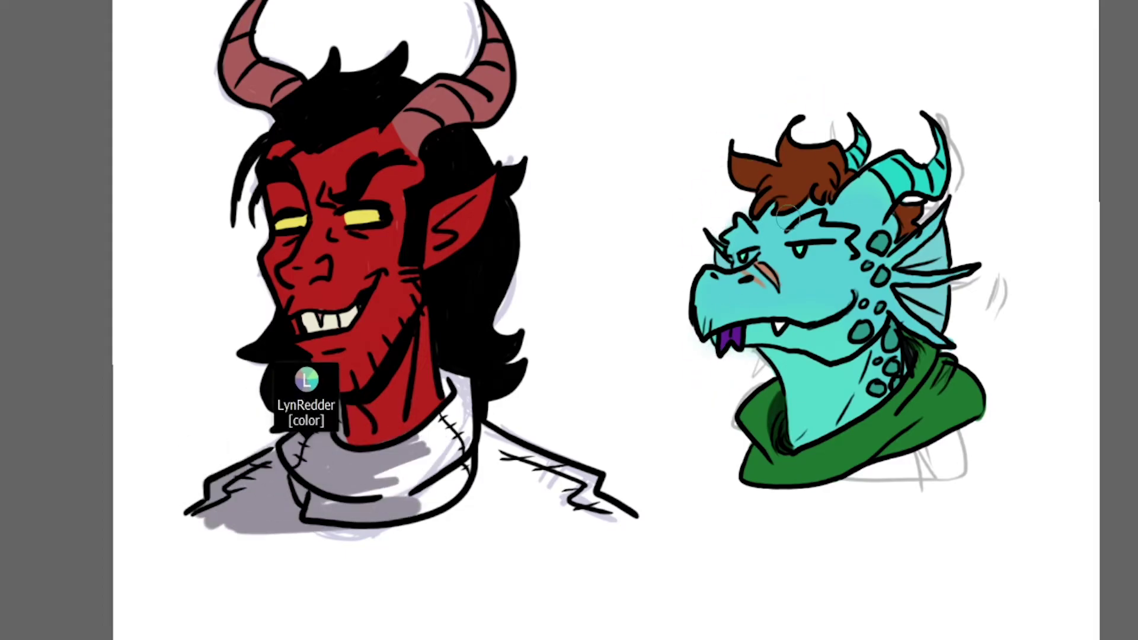
drag(949, 287, 1013, 247)
mouse_move(963, 433)
mouse_down()
mouse_move(962, 477)
mouse_move(911, 475)
mouse_move(952, 462)
mouse_up()
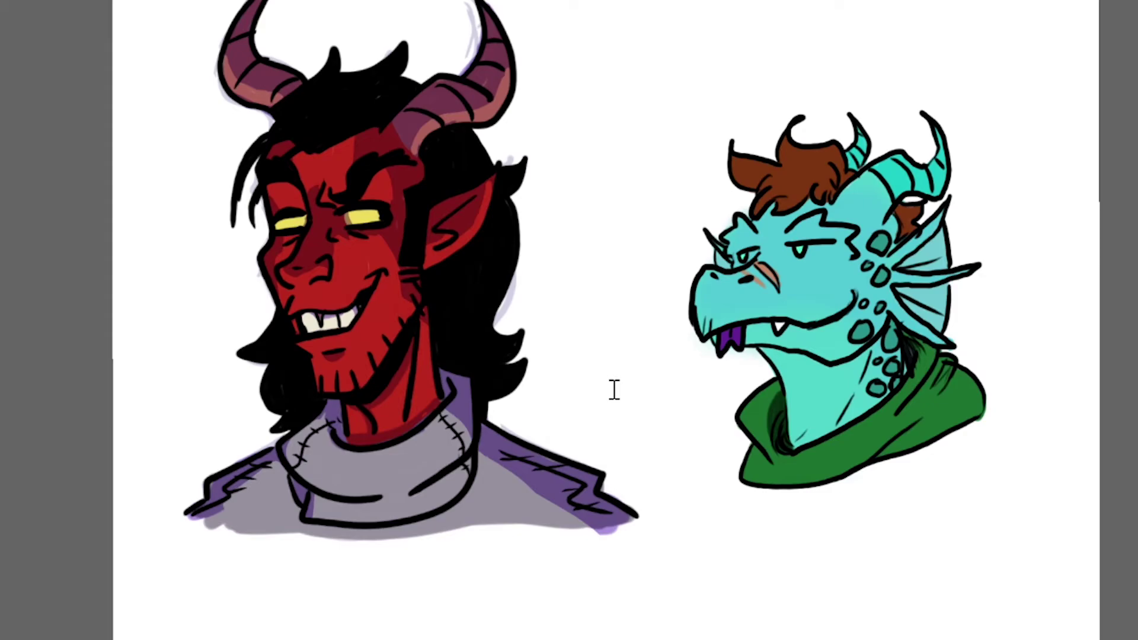
Step: Select the canvas area containing both colored portraits and clear its contents
click(583, 338)
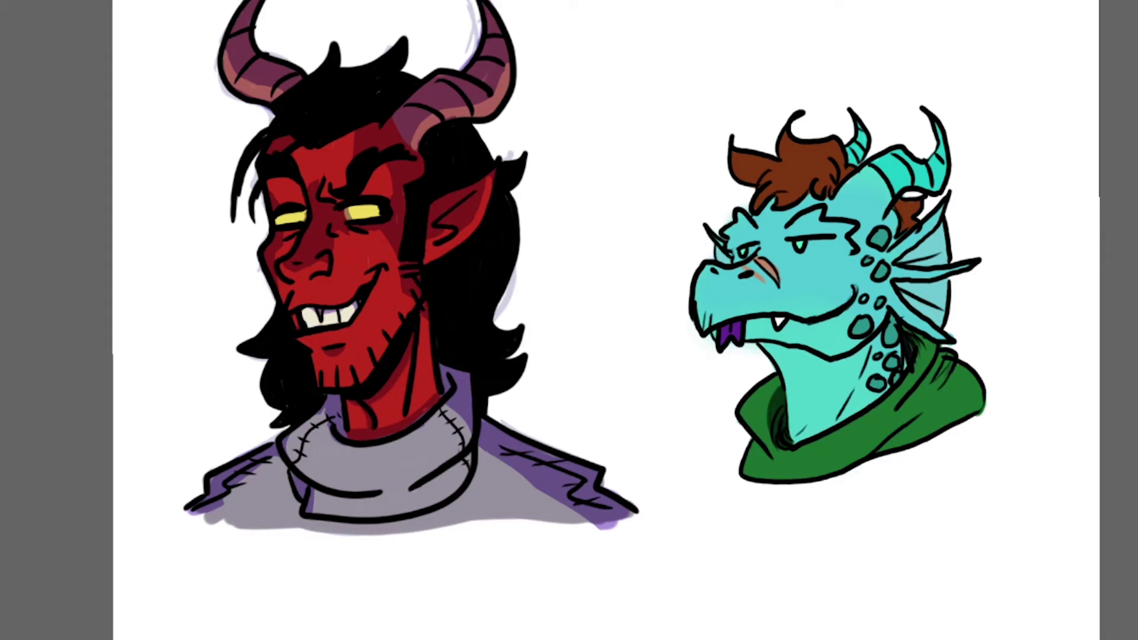
drag(114, 2, 1127, 620)
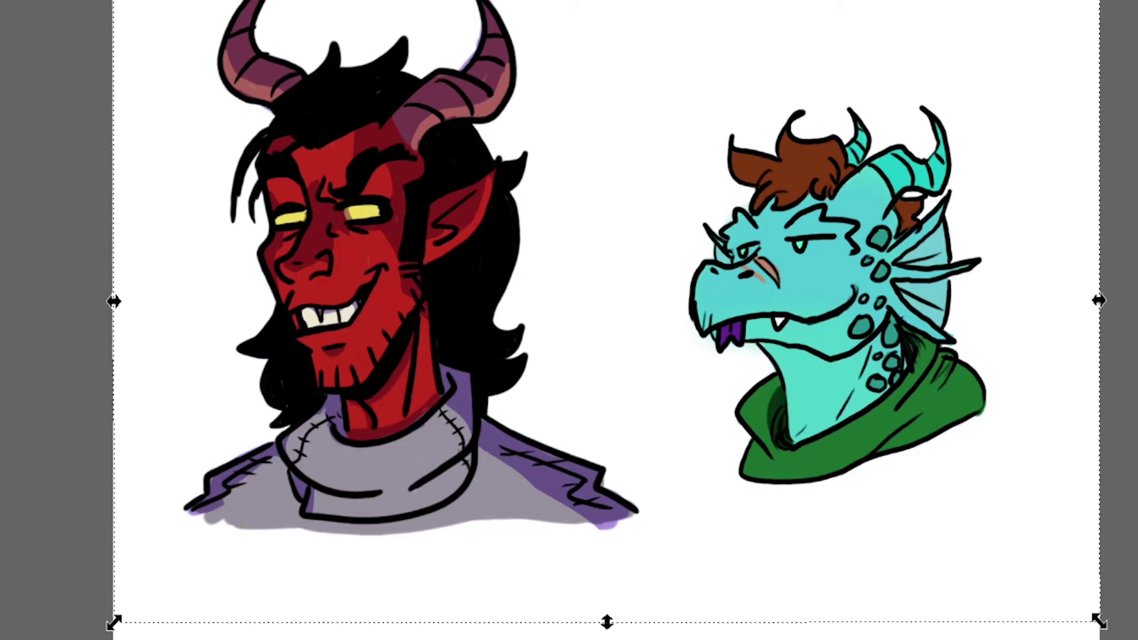
key(Delete)
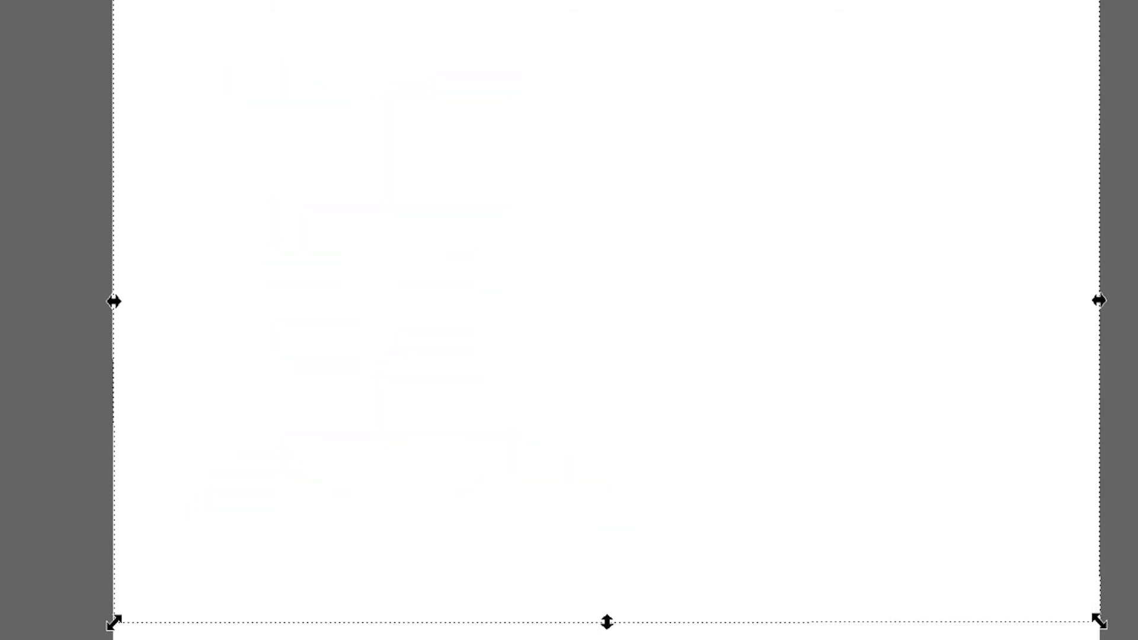
scroll(606, 320, up, 2)
scroll(607, 320, down, 1)
scroll(961, 377, down, 1)
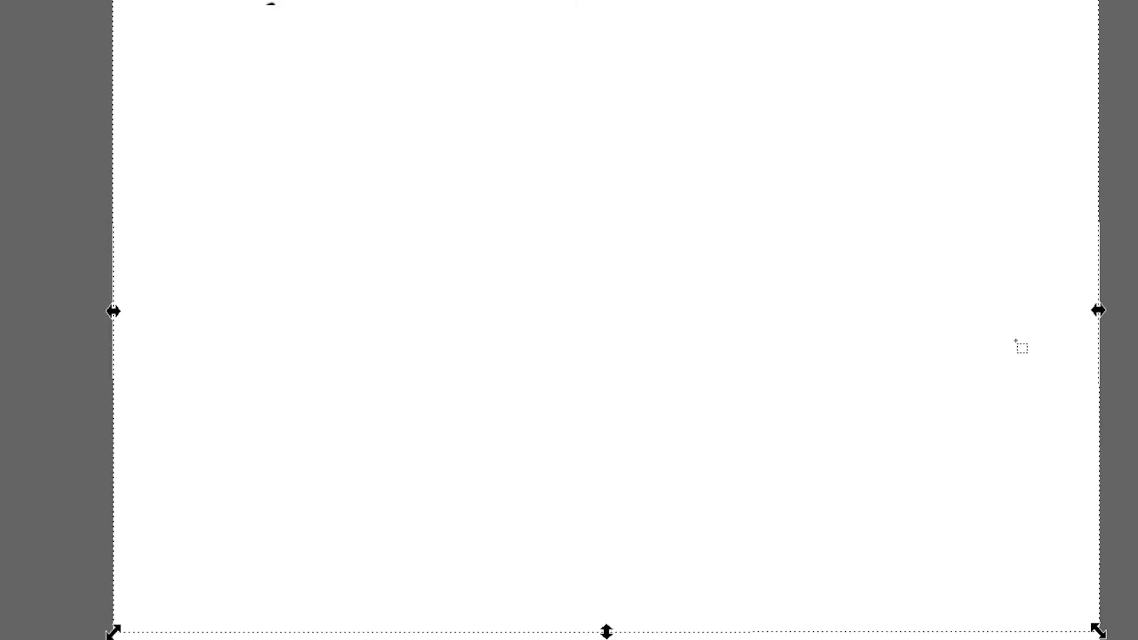